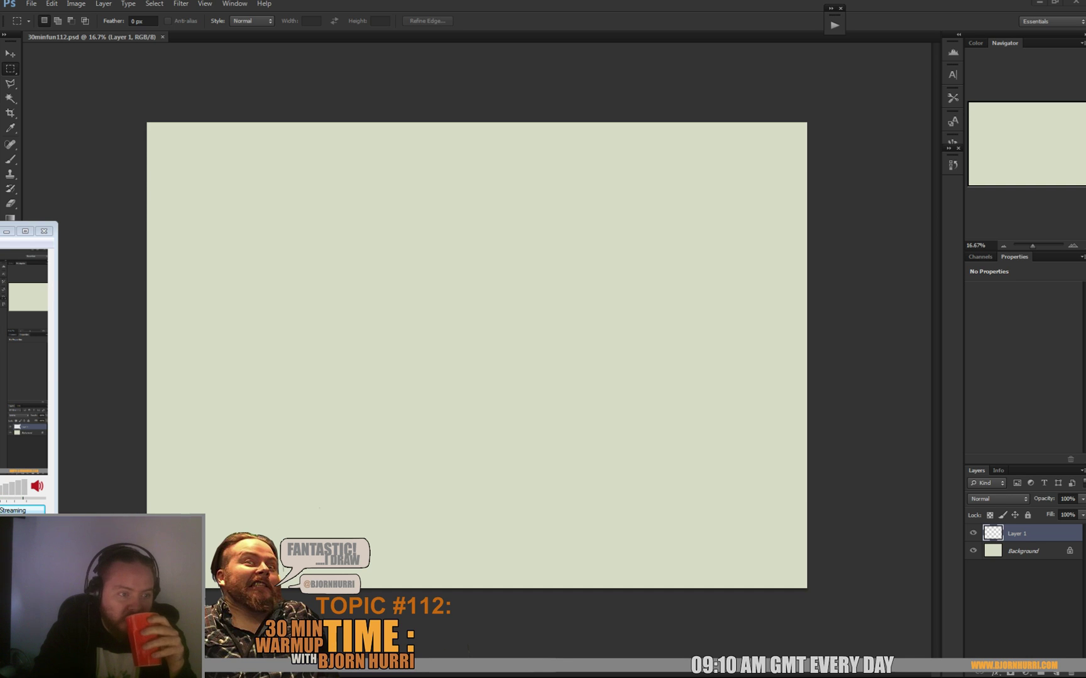
Activate the Brush tool, invert the pale Background layer to dark purple, and make Layer 1 the active layer.
left_click(165, 108)
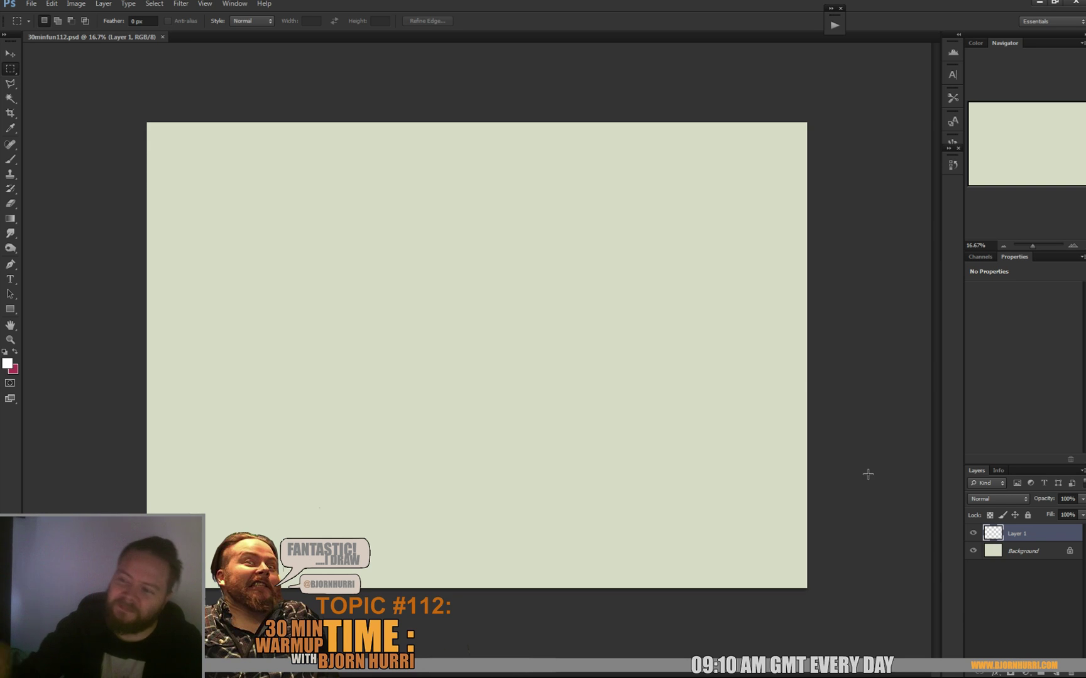
left_click(17, 160)
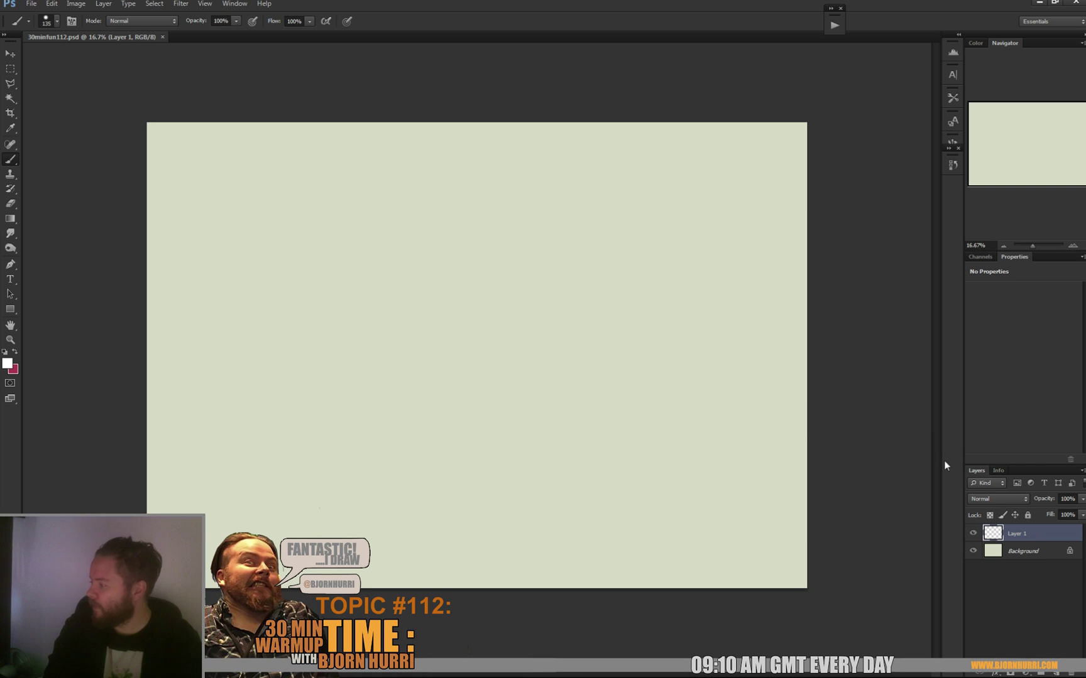
left_click(1031, 558)
key("ctrl+i")
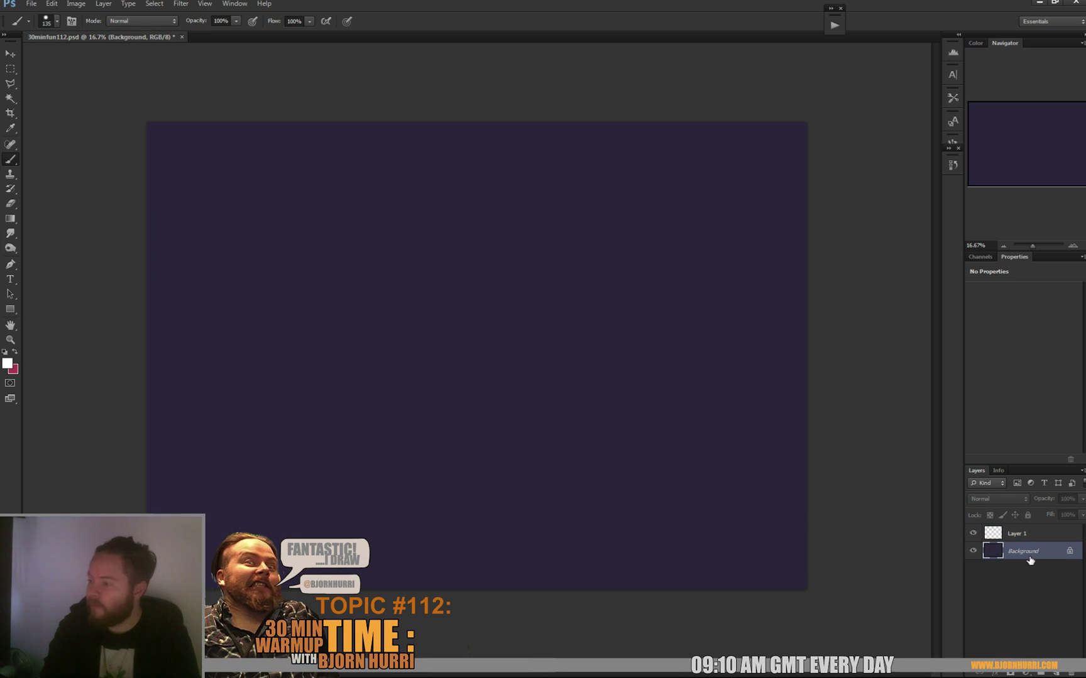
left_click(1021, 535)
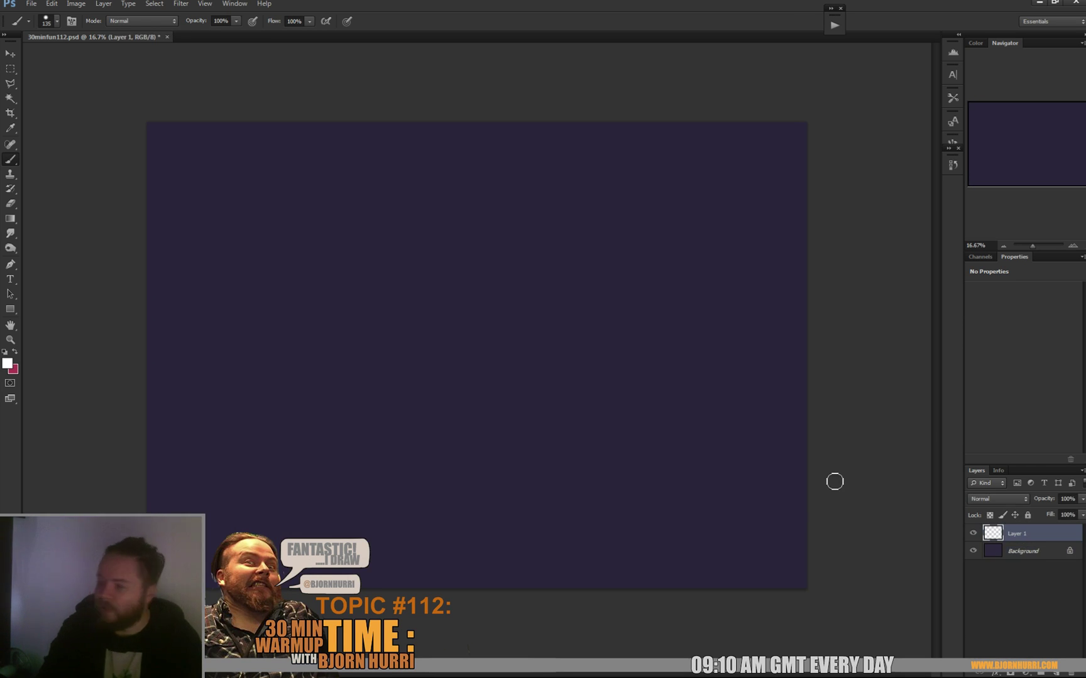
Set the foreground colour to pale cream and choose the 600 px bristle brush preset.
left_click(8, 363)
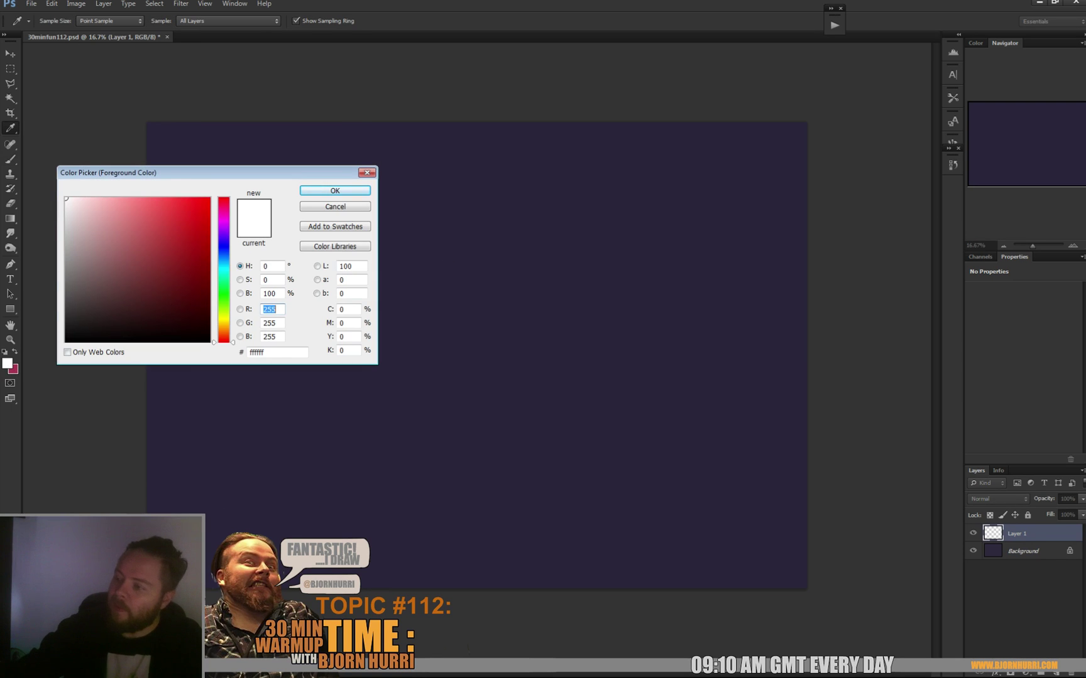
left_click(224, 324)
left_click(101, 199)
left_click(335, 191)
right_click(419, 233)
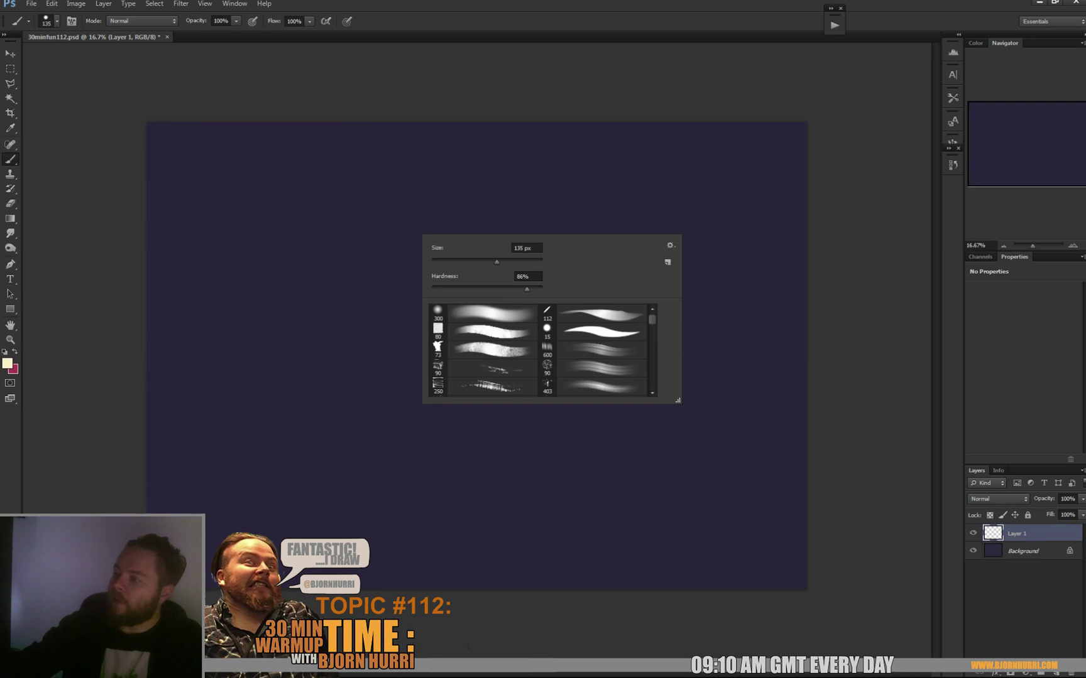
left_click(592, 331)
left_click(592, 350)
Block in the creature's arched back, neck and chest on Layer 1 with loose cream bristle strokes.
left_click_drag(268, 368, 274, 311)
mouse_move(301, 264)
left_mouse_down()
mouse_move(383, 242)
mouse_move(651, 213)
left_mouse_up()
mouse_move(597, 189)
left_mouse_down()
mouse_move(650, 209)
mouse_move(503, 226)
mouse_move(550, 165)
left_mouse_up()
mouse_move(575, 168)
left_mouse_down()
mouse_move(534, 168)
mouse_move(578, 259)
left_mouse_up()
left_click_drag(656, 211, 694, 361)
left_click_drag(512, 258, 534, 339)
left_click_drag(541, 295, 531, 355)
left_click_drag(525, 295, 490, 327)
mouse_move(505, 165)
left_mouse_down()
mouse_move(487, 195)
mouse_move(540, 216)
left_mouse_up()
left_click_drag(512, 173, 478, 189)
mouse_move(508, 337)
left_mouse_down()
mouse_move(462, 335)
mouse_move(352, 376)
left_mouse_up()
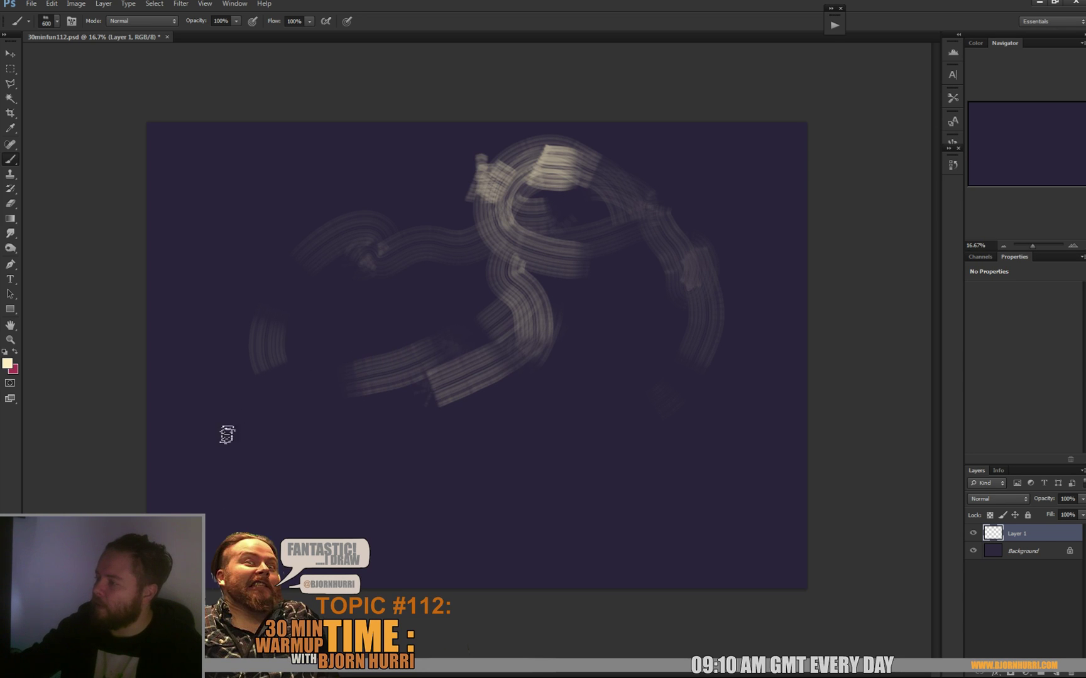
Add broad faint strokes at the lower left and below the figure, and reinforce the arched back and chest.
left_click_drag(226, 308, 295, 386)
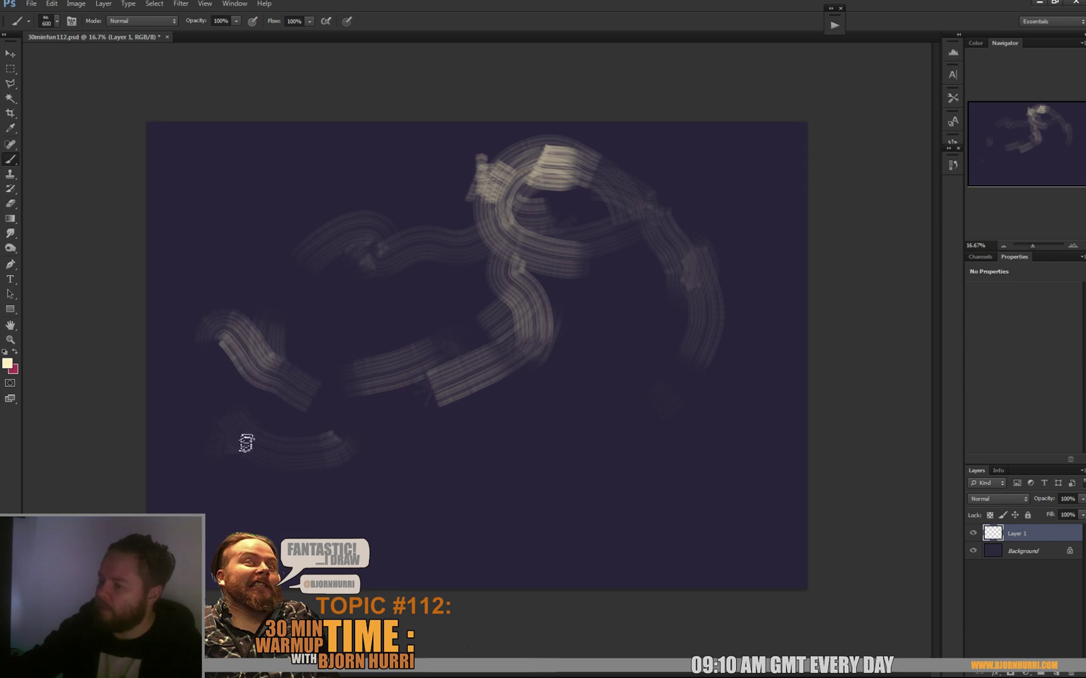
mouse_move(245, 441)
left_mouse_down()
mouse_move(334, 468)
mouse_move(340, 496)
left_mouse_up()
left_click_drag(453, 466, 658, 403)
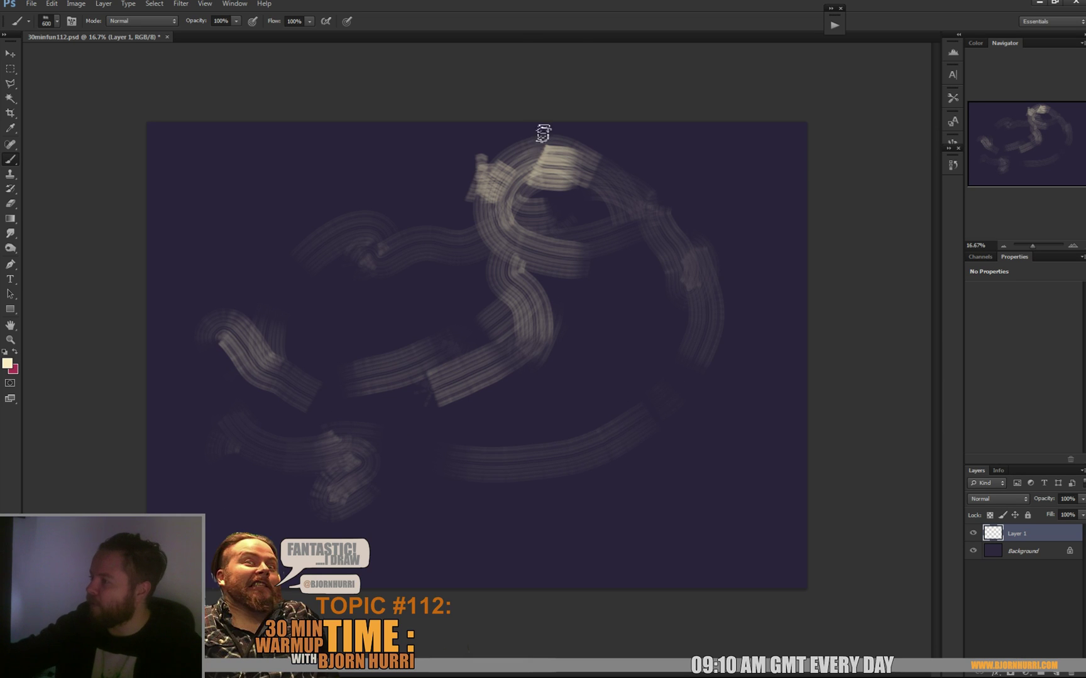
mouse_move(538, 133)
left_mouse_down()
mouse_move(662, 213)
mouse_move(694, 263)
left_mouse_up()
left_click_drag(510, 288, 511, 351)
Reduce the brush to 119 px and paint finer strokes along the chest, head, back and rear contour.
right_click(544, 340)
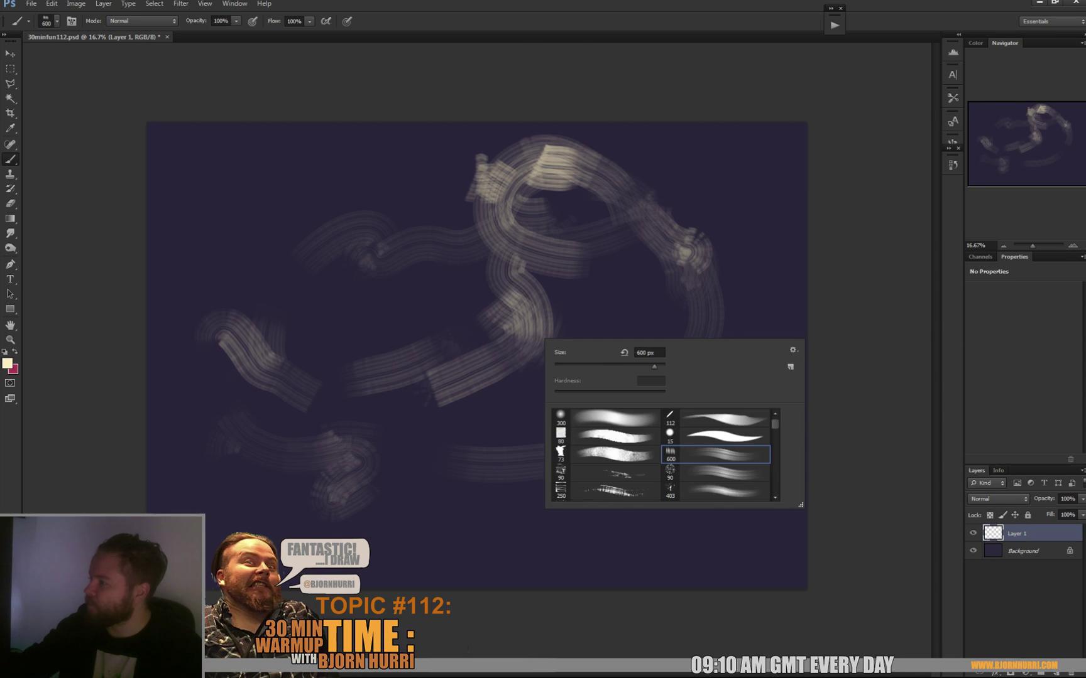
double_click(560, 453)
left_click_drag(502, 292, 495, 352)
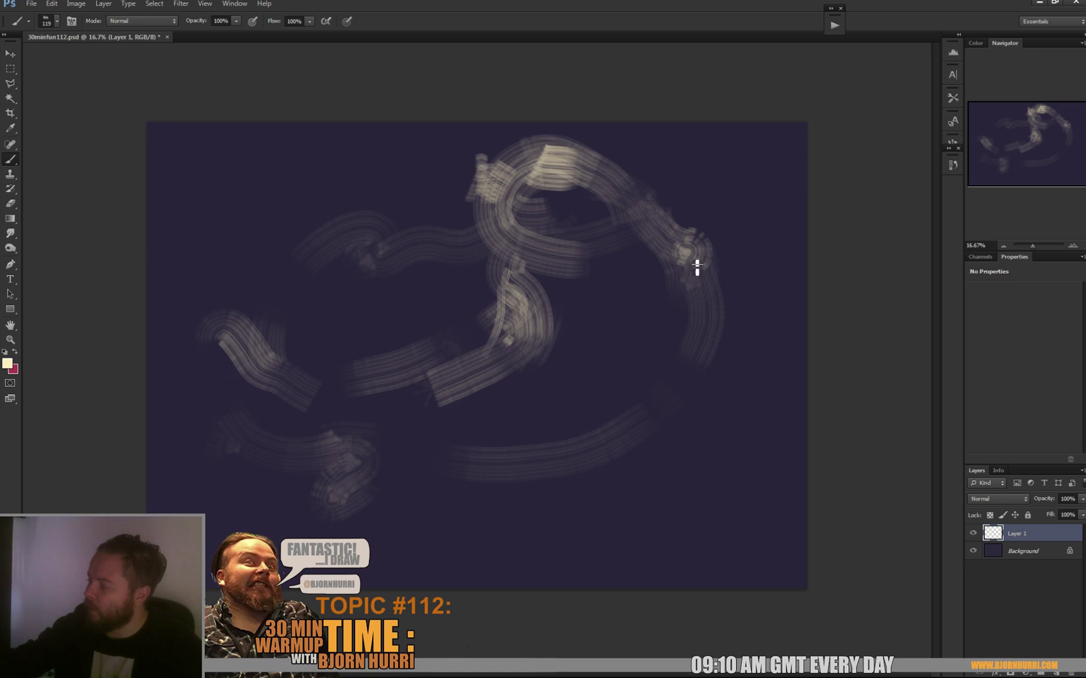
left_click_drag(443, 171, 591, 157)
mouse_move(663, 181)
left_mouse_down()
mouse_move(642, 177)
mouse_move(688, 221)
mouse_move(732, 291)
mouse_move(729, 318)
left_mouse_up()
Set the brush size to 162 px, strengthen the head and upper back line, and dab a bright spot on the snout.
right_click(729, 317)
left_click_drag(584, 216, 588, 216)
mouse_move(441, 177)
left_mouse_down()
mouse_move(620, 186)
mouse_move(577, 178)
left_mouse_up()
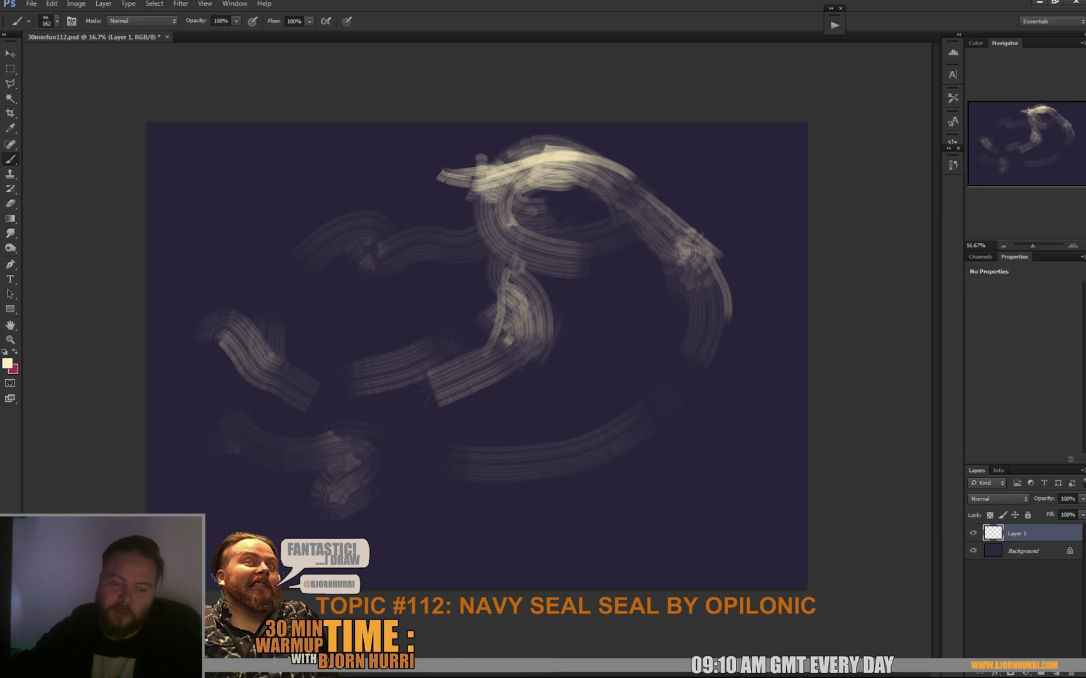
left_click(455, 184)
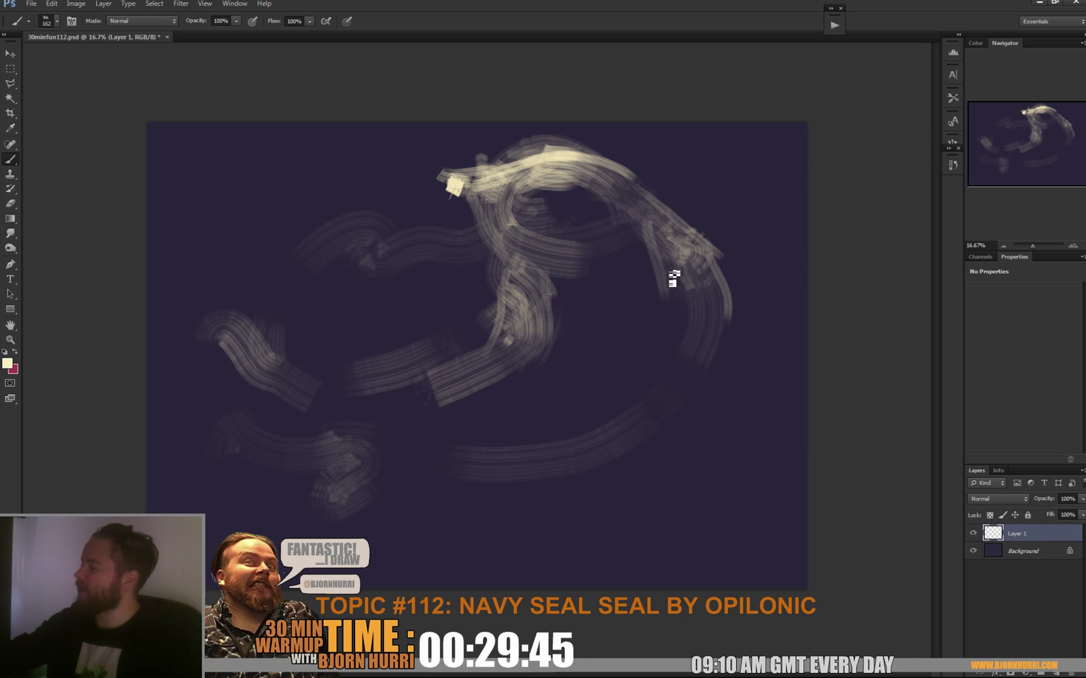
Sketch the rear leg, the front leg and a short ground stroke beneath the figure.
mouse_move(673, 276)
left_mouse_down()
mouse_move(705, 358)
mouse_move(720, 365)
mouse_move(734, 457)
mouse_move(755, 425)
mouse_move(756, 478)
left_mouse_up()
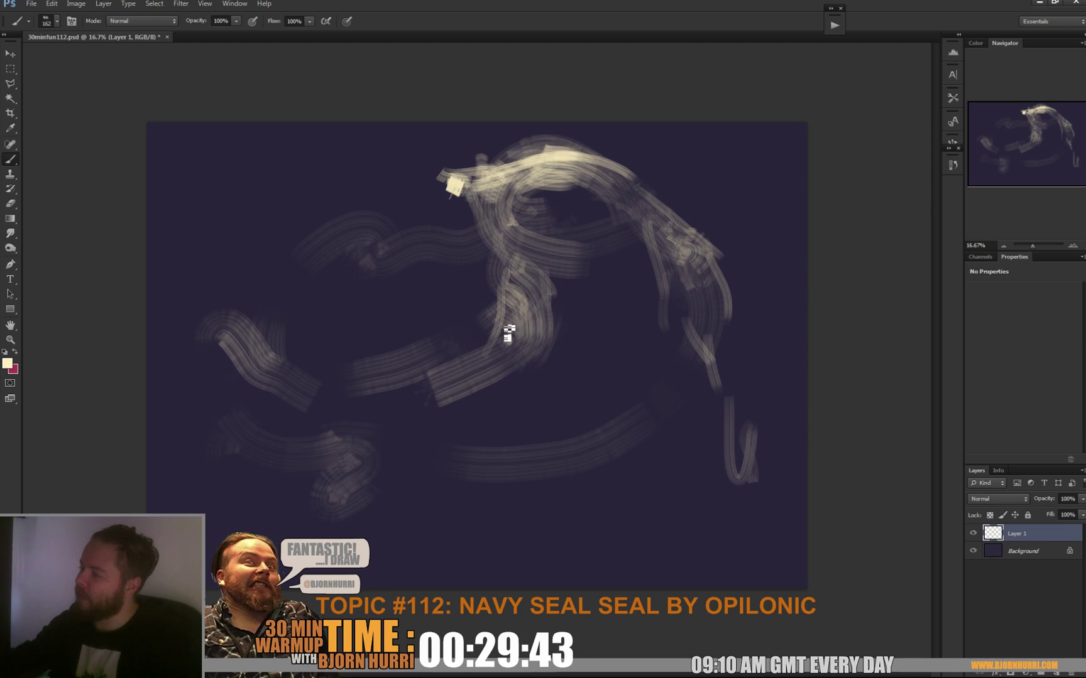
left_click_drag(508, 333, 468, 376)
left_click_drag(456, 416, 482, 376)
left_click_drag(641, 446, 594, 473)
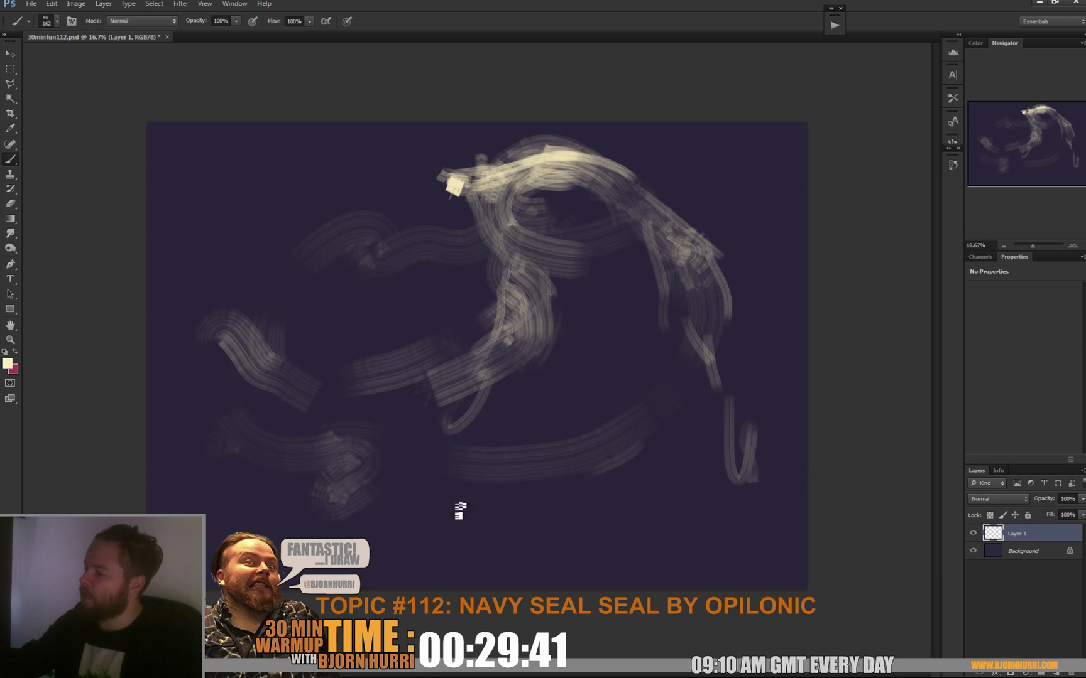
Paint a bright crescent-shaped form in front of the figure, a curved stroke below it, and a stronger front leg.
mouse_move(301, 269)
left_mouse_down()
mouse_move(306, 290)
mouse_move(362, 354)
mouse_move(451, 320)
mouse_move(321, 335)
mouse_move(381, 373)
mouse_move(370, 393)
mouse_move(337, 396)
mouse_move(411, 407)
mouse_move(305, 390)
mouse_move(365, 370)
mouse_move(389, 401)
mouse_move(425, 378)
mouse_move(358, 372)
mouse_move(384, 369)
left_mouse_up()
left_click_drag(430, 420, 383, 524)
mouse_move(506, 292)
left_mouse_down()
mouse_move(492, 388)
mouse_move(472, 419)
left_mouse_up()
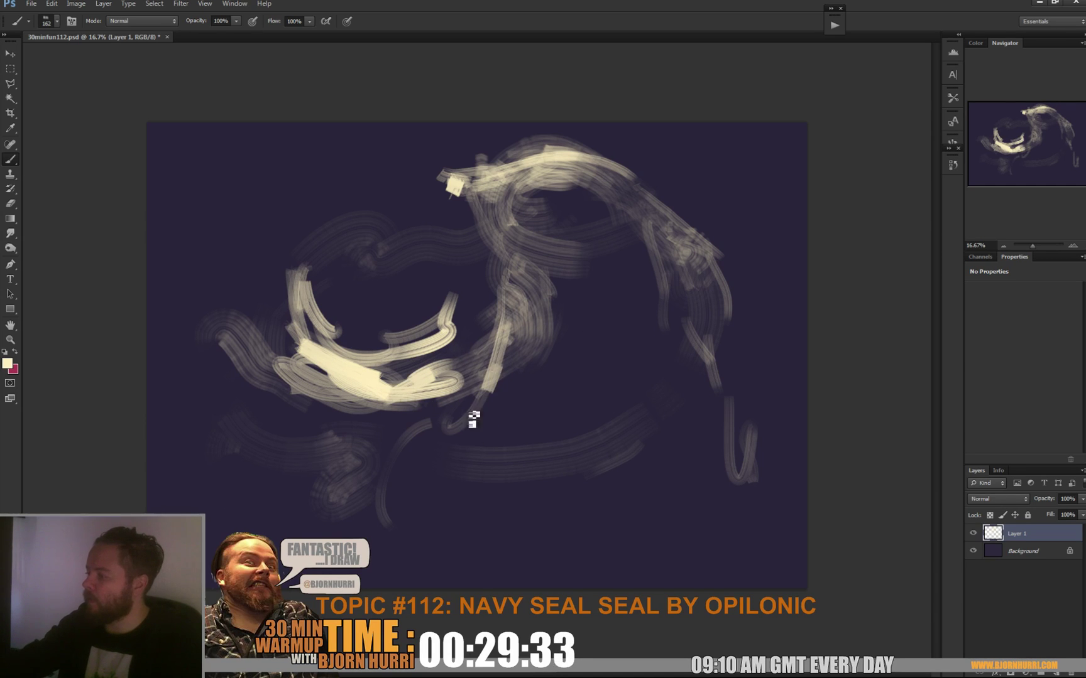
Extend the rear leg to its foot, define the front foot and shoulder, and add strokes for the jaw and upper back.
mouse_move(720, 375)
left_mouse_down()
mouse_move(737, 473)
mouse_move(742, 462)
mouse_move(724, 492)
left_mouse_up()
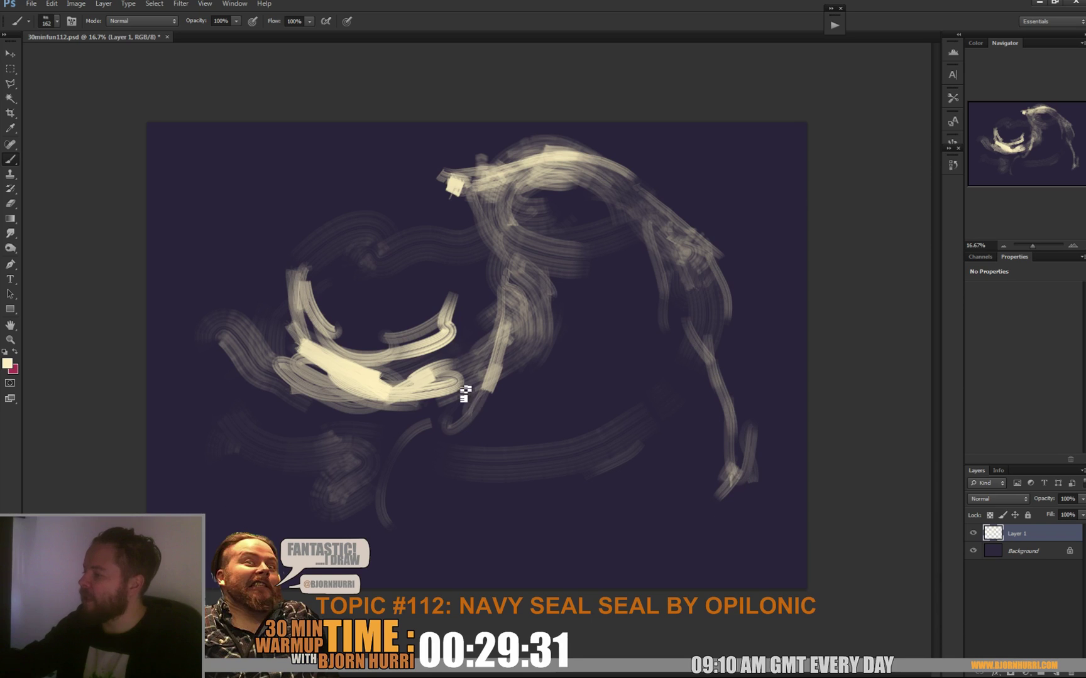
left_click_drag(465, 394, 468, 424)
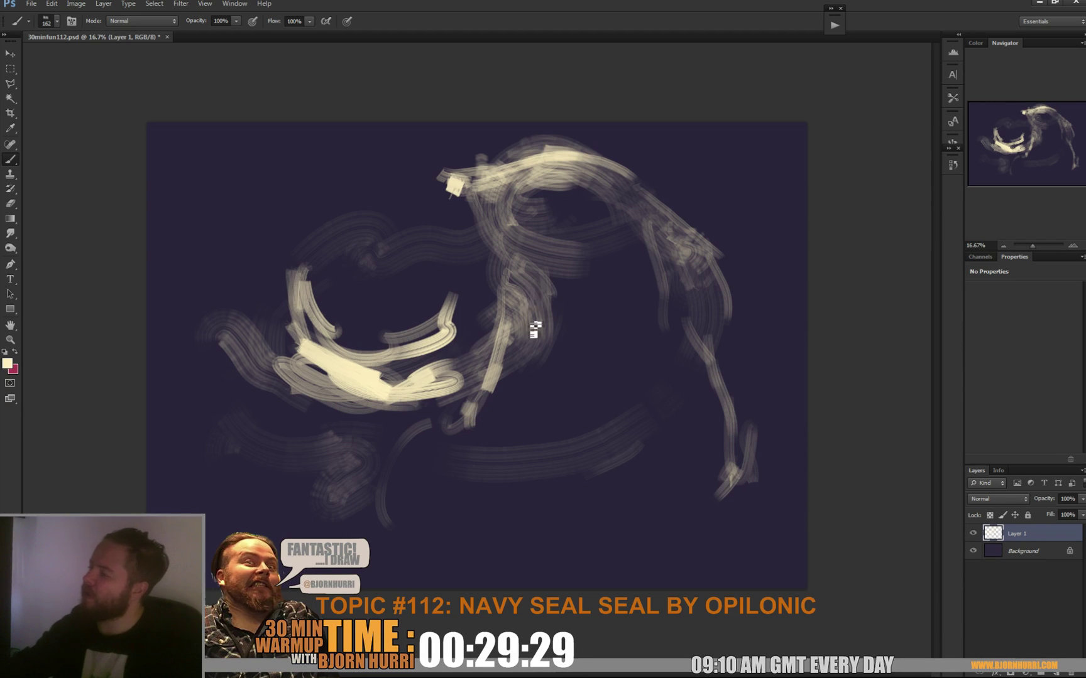
left_click_drag(516, 306, 522, 292)
left_click_drag(445, 180, 481, 221)
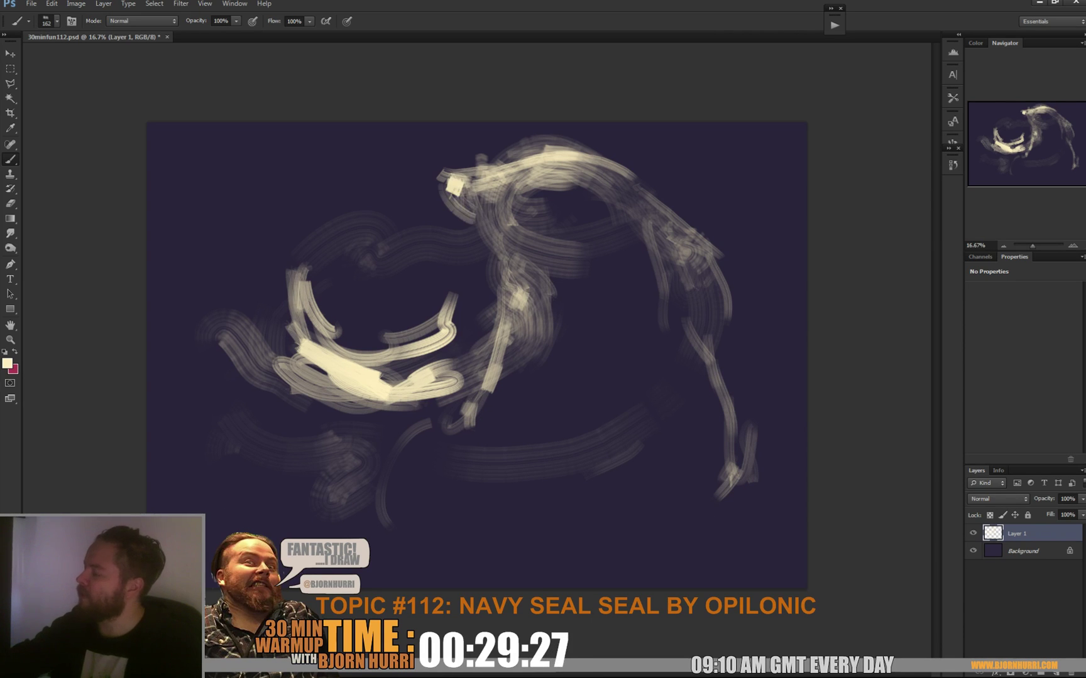
left_click_drag(646, 169, 683, 192)
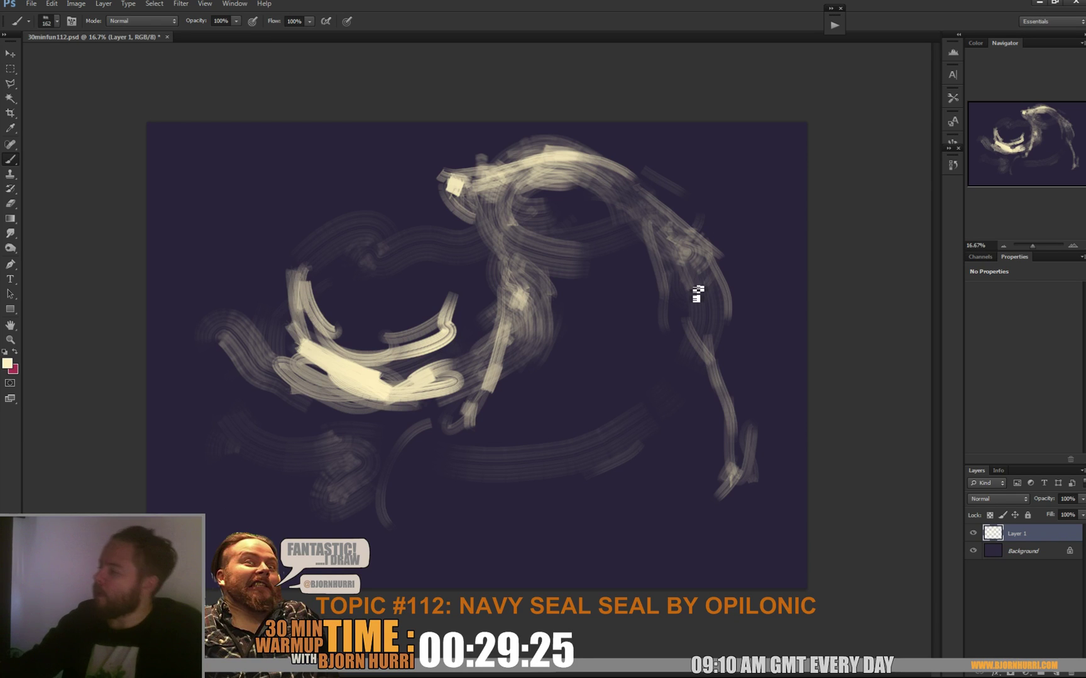
Add a new layer and paint bright strokes on the shoulder, belly line and gear-like forms over the hindquarters.
key("ctrl+shift+alt+n")
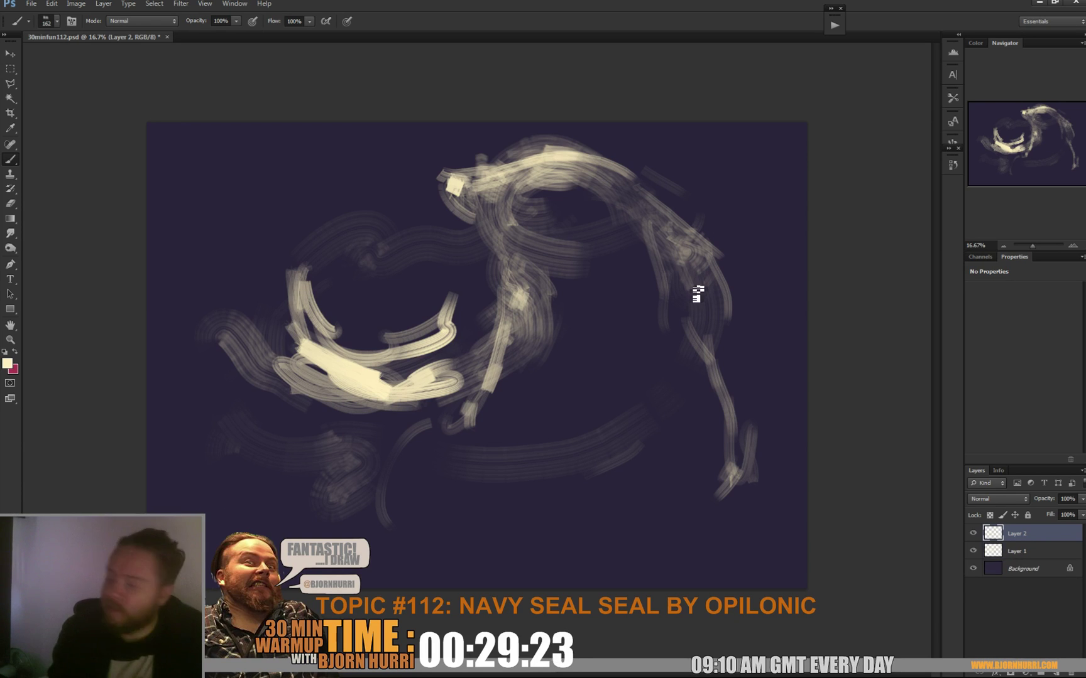
mouse_move(643, 191)
left_mouse_down()
mouse_move(616, 179)
mouse_move(608, 187)
mouse_move(634, 194)
mouse_move(586, 231)
mouse_move(630, 225)
mouse_move(650, 198)
mouse_move(670, 223)
mouse_move(650, 179)
mouse_move(654, 242)
mouse_move(683, 270)
left_mouse_up()
left_click_drag(497, 254, 566, 338)
mouse_move(667, 279)
left_mouse_down()
mouse_move(653, 299)
mouse_move(621, 310)
mouse_move(650, 299)
mouse_move(596, 300)
mouse_move(648, 281)
mouse_move(599, 324)
mouse_move(689, 356)
mouse_move(673, 329)
mouse_move(578, 311)
mouse_move(532, 353)
mouse_move(553, 335)
mouse_move(634, 340)
mouse_move(549, 301)
mouse_move(627, 304)
mouse_move(653, 274)
left_mouse_up()
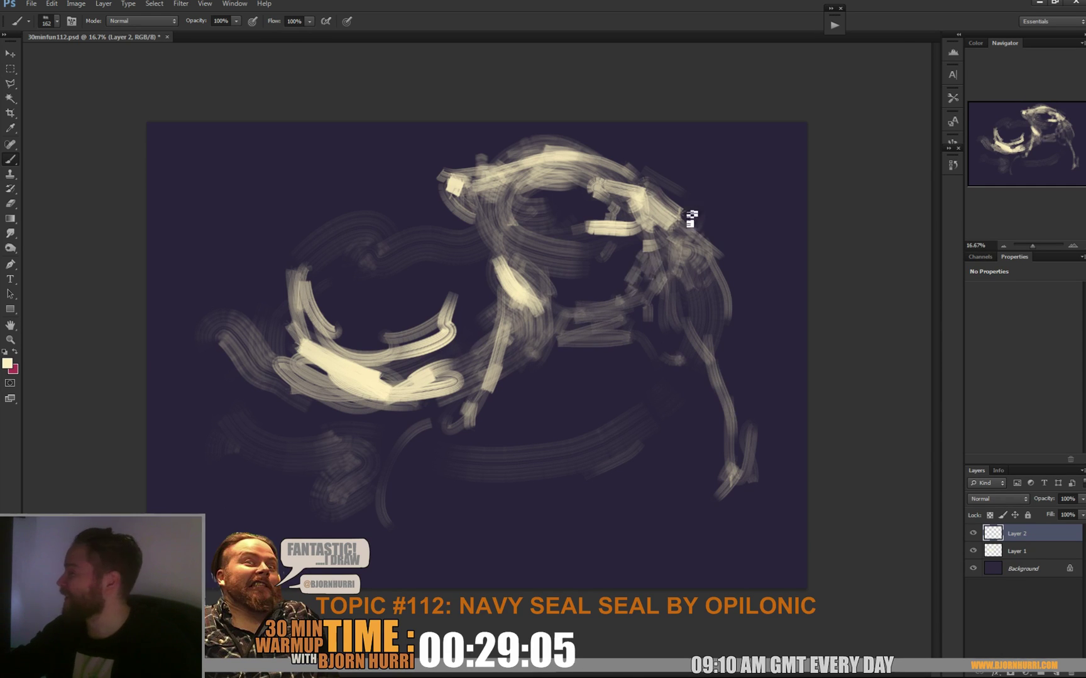
mouse_move(694, 223)
left_mouse_down()
mouse_move(648, 191)
mouse_move(664, 191)
mouse_move(661, 182)
mouse_move(703, 198)
mouse_move(672, 201)
mouse_move(694, 196)
left_mouse_up()
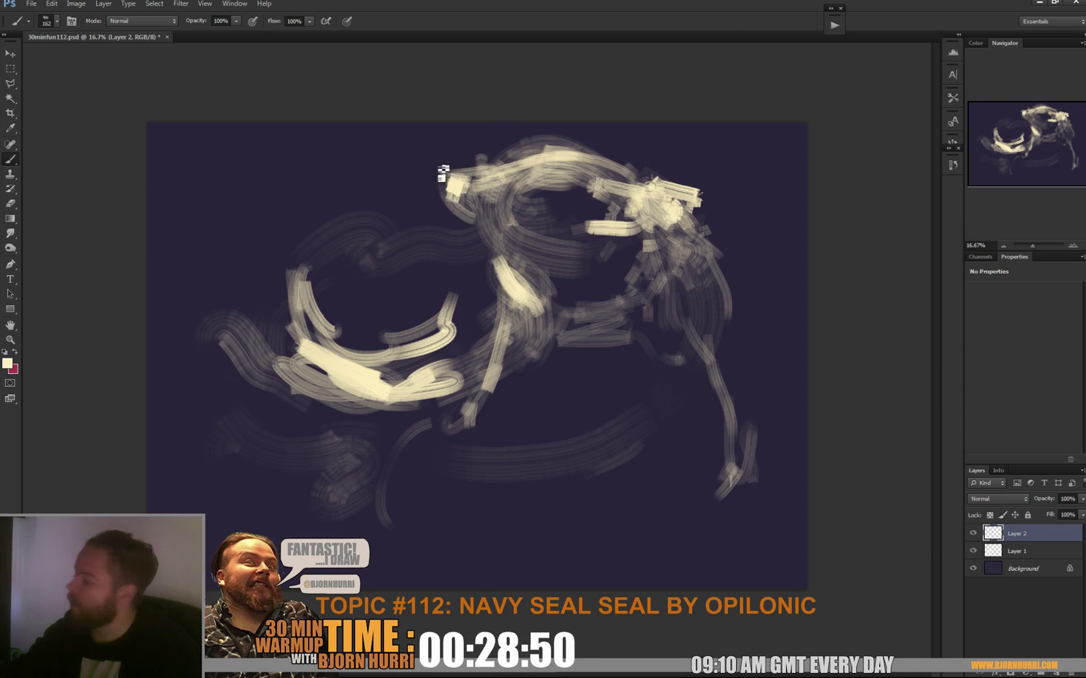
Merge Layer 2 into Layer 1 and erase the stray strokes above the head and arched back.
key("3")
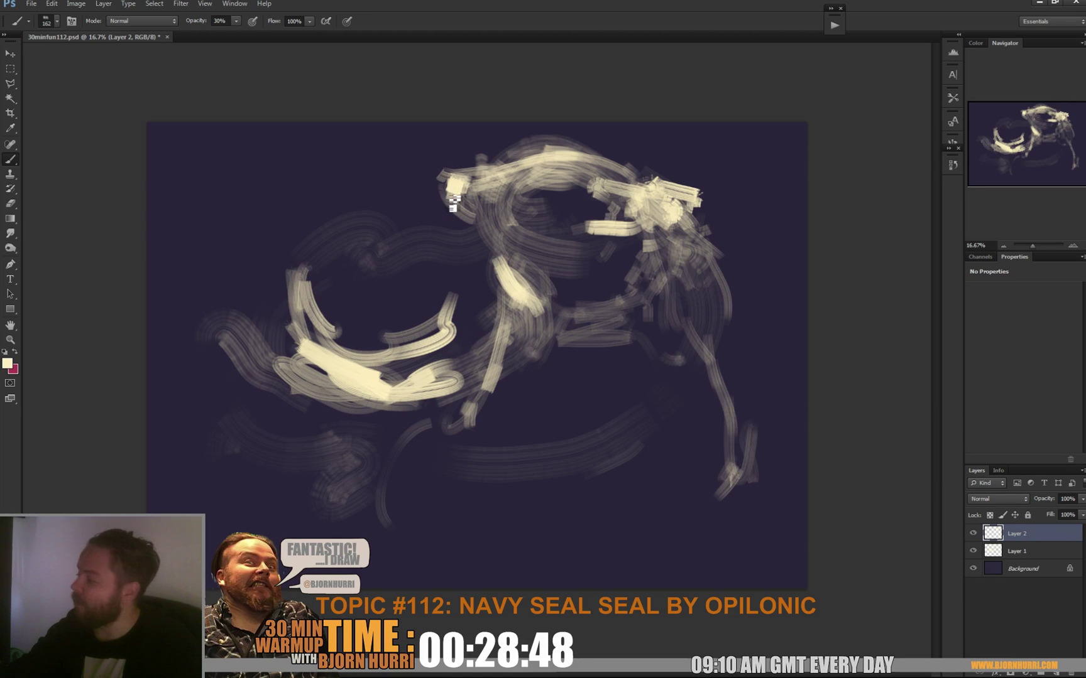
key("1")
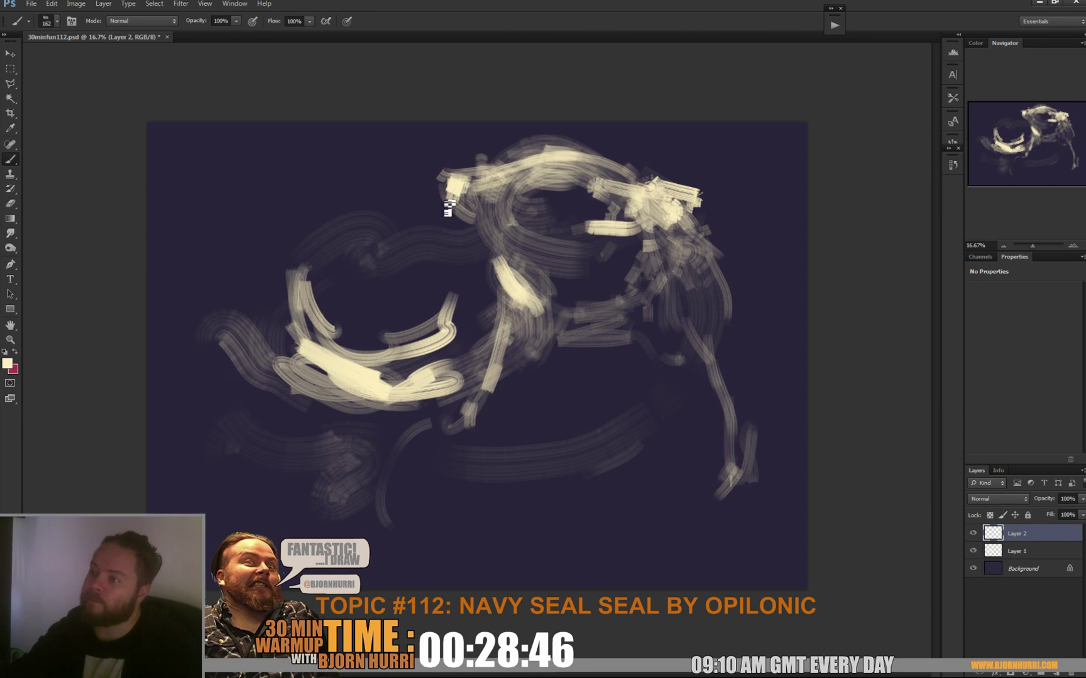
key("ctrl+z")
key("e")
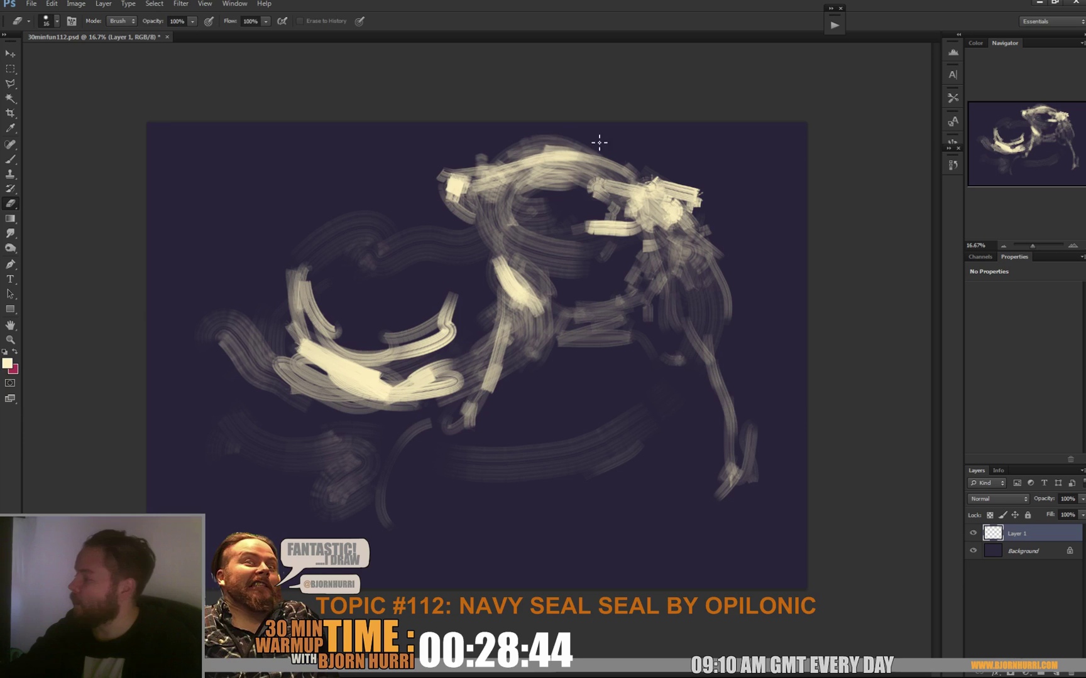
mouse_move(444, 181)
left_mouse_down()
mouse_move(479, 195)
mouse_move(504, 153)
mouse_move(590, 154)
left_mouse_up()
right_click(458, 166)
left_click(445, 182)
Move the painted figure on Layer 1 slightly to the right and down.
key("v")
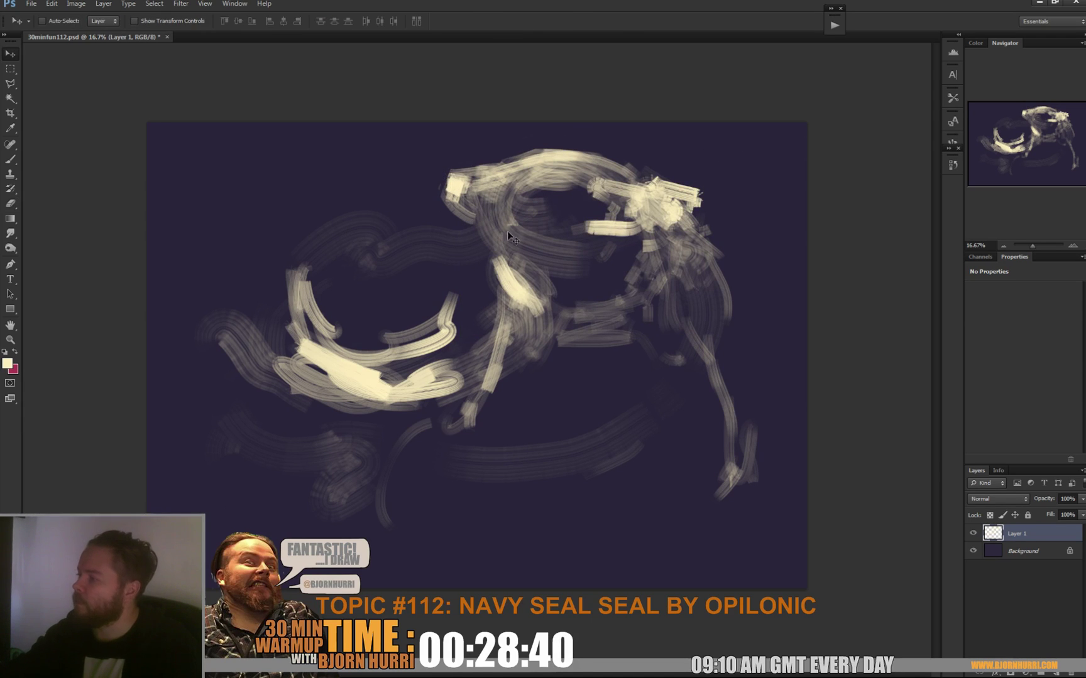
left_click_drag(507, 231, 562, 242)
mouse_move(680, 287)
left_mouse_down()
mouse_move(596, 311)
mouse_move(619, 302)
mouse_move(633, 314)
mouse_move(629, 278)
mouse_move(643, 257)
left_mouse_up()
Sample grey and dark purple tones from the painting and brush shadow patches over the chest, belly and flank.
key("b")
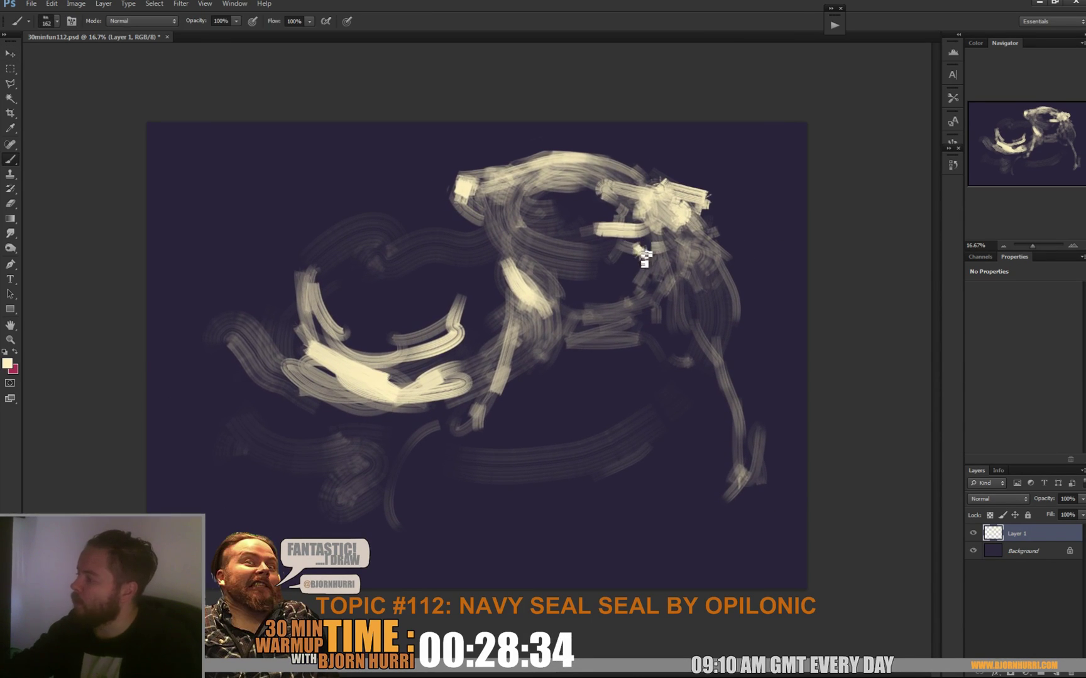
left_click(533, 302, "alt")
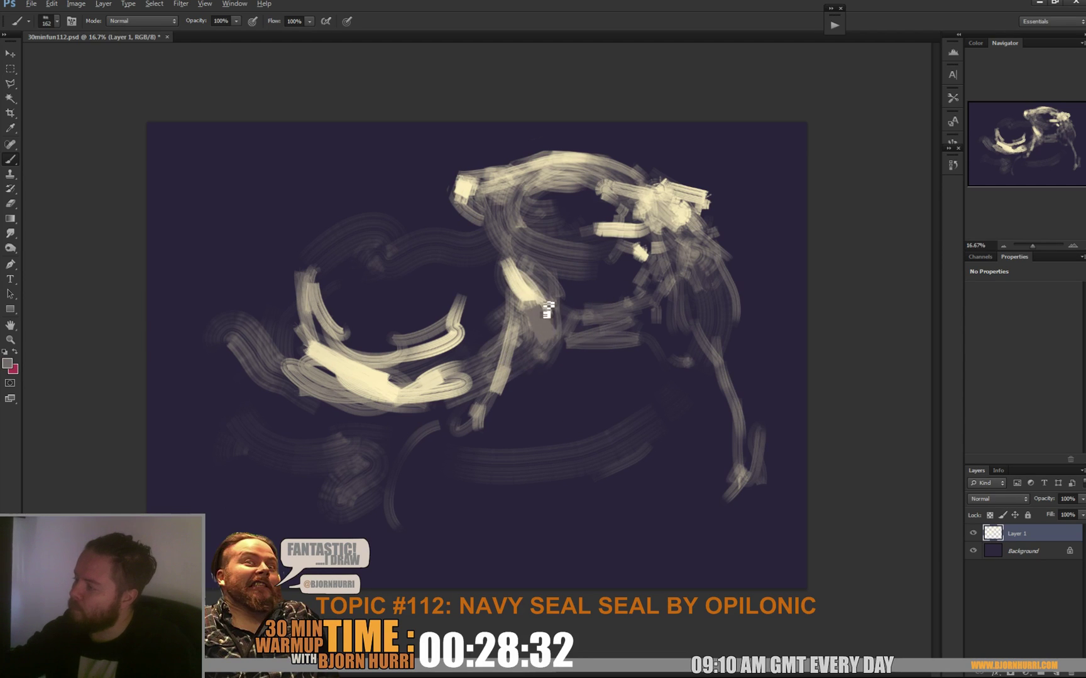
left_click(548, 341, "alt")
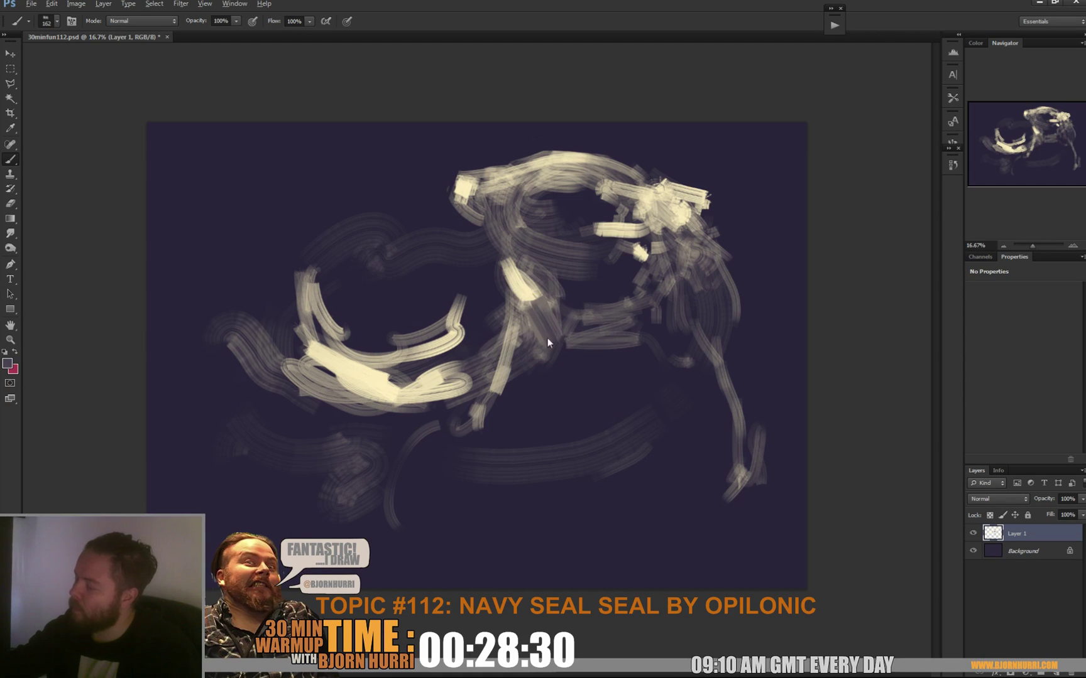
mouse_move(647, 296)
left_mouse_down()
mouse_move(611, 353)
mouse_move(647, 334)
mouse_move(639, 316)
mouse_move(666, 330)
left_mouse_up()
left_click(622, 293, "alt")
mouse_move(553, 333)
left_mouse_down()
mouse_move(615, 336)
mouse_move(616, 308)
mouse_move(571, 293)
mouse_move(626, 269)
left_mouse_up()
left_click(622, 307, "alt")
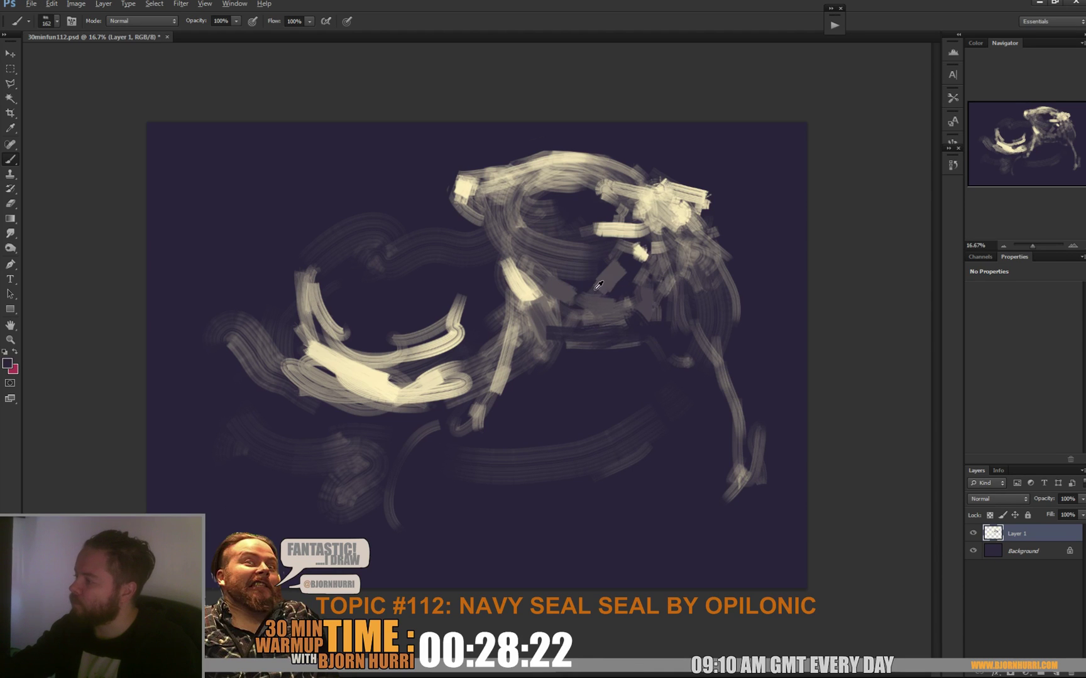
Reduce the brush to 74 px and refine the belly using a grey sampled from the figure.
right_click(614, 295)
key("Return")
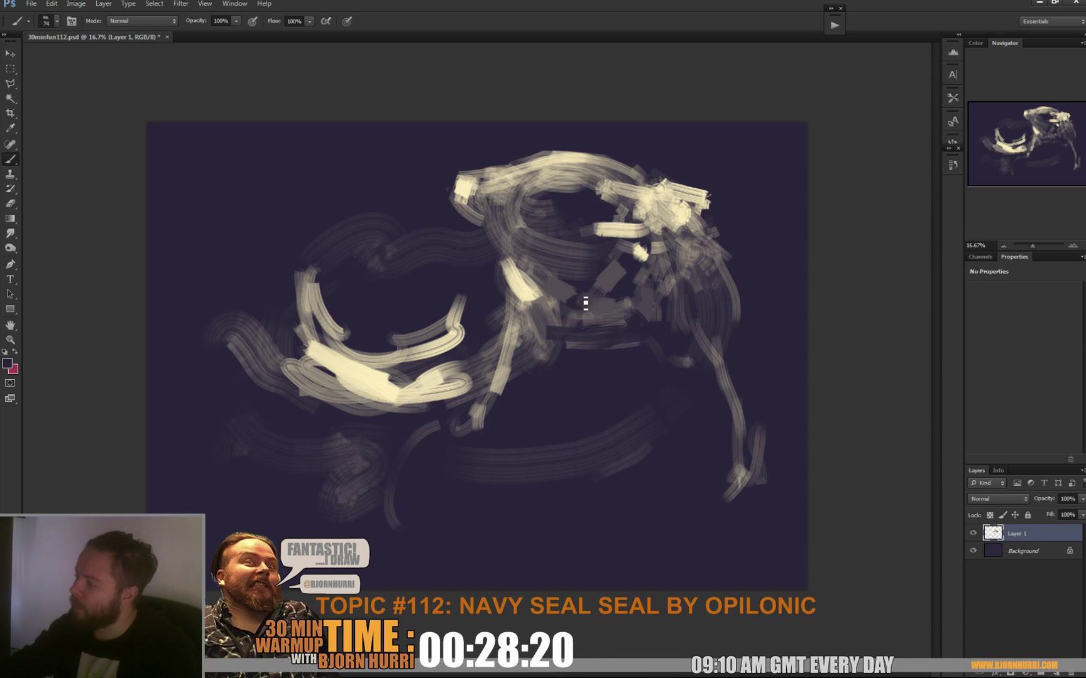
left_click(612, 274, "alt")
left_click(592, 307, "alt")
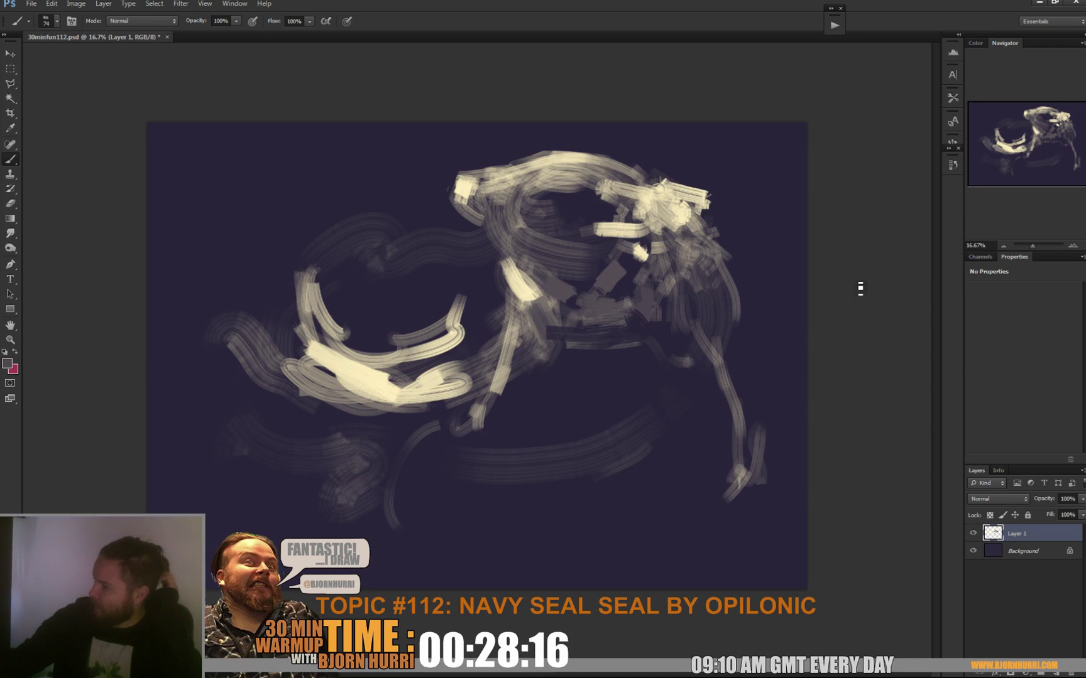
Set the brush size to 139 px, sample a belly grey, and paint an oval ring below the hindquarters.
right_click(604, 340)
left_click(654, 368)
left_click(597, 322, "alt")
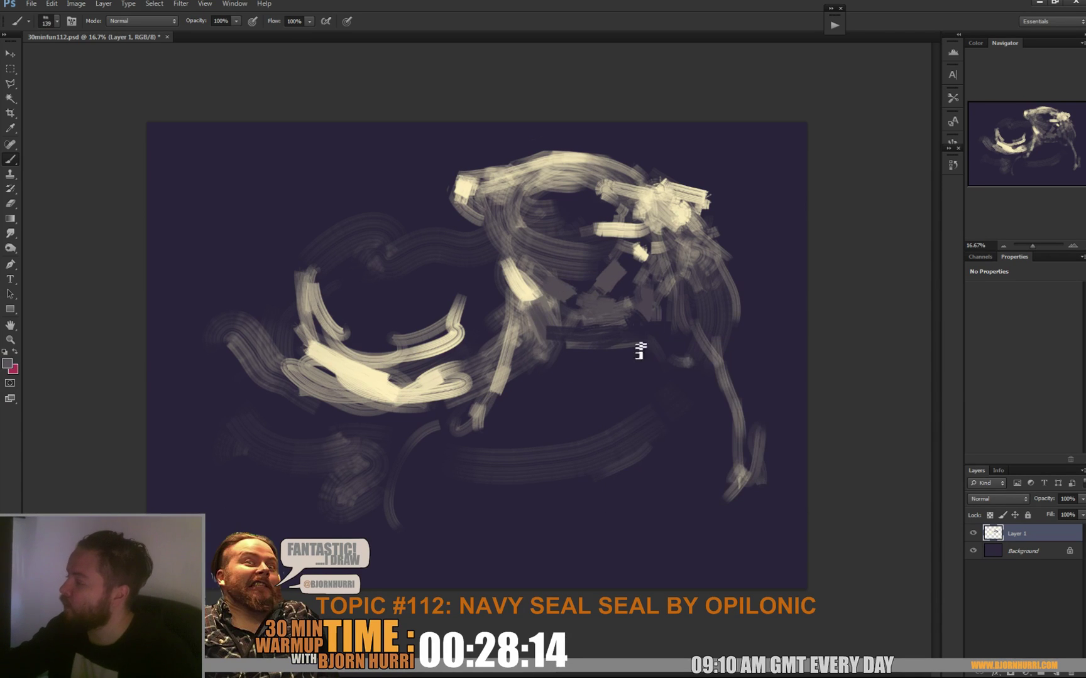
left_click_drag(659, 385, 656, 415)
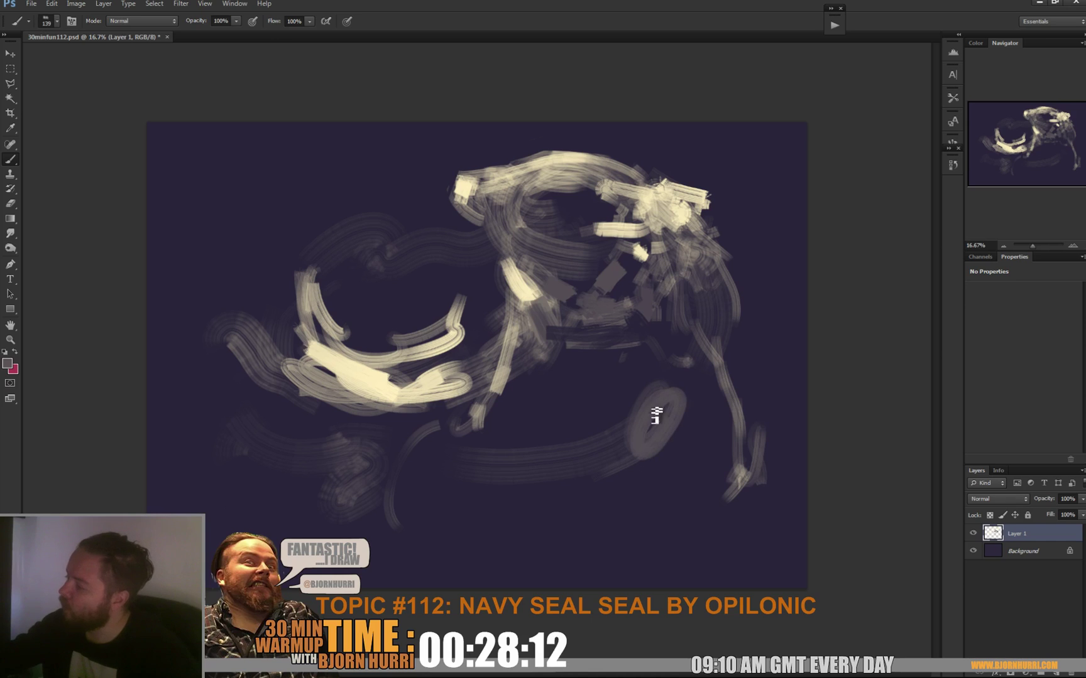
Paint filled grey ovals below the body to block in the lower segment of one leg and both segments of the other.
mouse_move(640, 487)
left_mouse_down()
mouse_move(610, 501)
mouse_move(654, 456)
mouse_move(639, 468)
mouse_move(668, 458)
mouse_move(606, 499)
left_mouse_up()
mouse_move(541, 405)
left_mouse_down()
mouse_move(552, 376)
mouse_move(540, 388)
mouse_move(552, 388)
left_mouse_up()
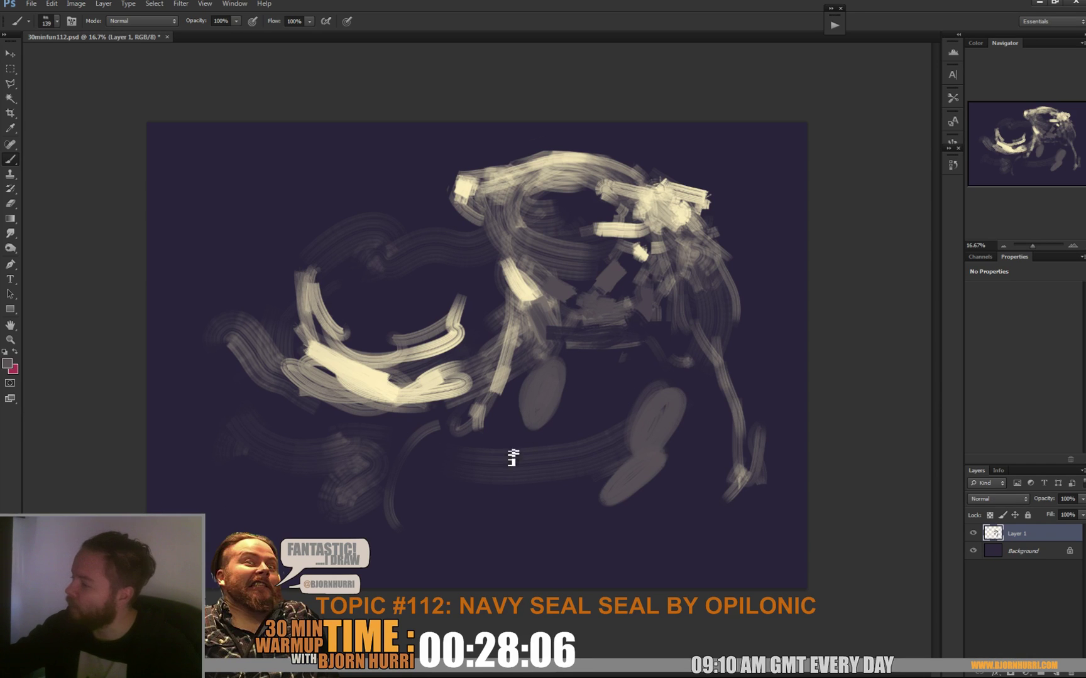
mouse_move(511, 453)
left_mouse_down()
mouse_move(528, 412)
mouse_move(535, 424)
mouse_move(508, 460)
left_mouse_up()
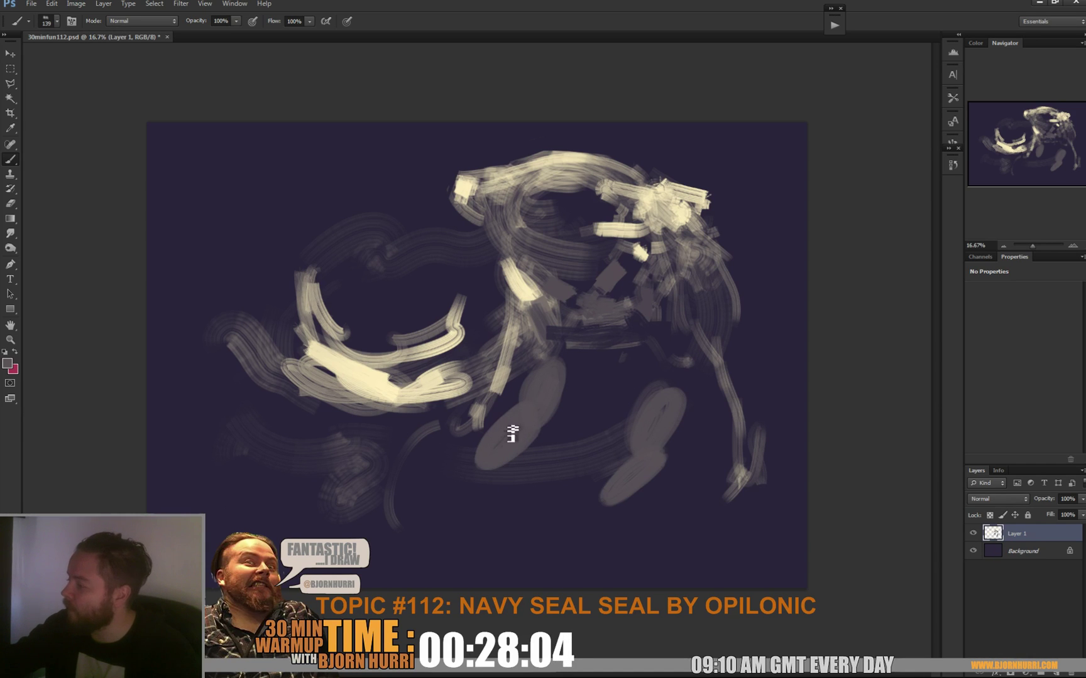
Carve dark separations at the joints between the grey leg ovals, using the brush at 41 px and 70 px.
right_click(587, 404)
left_click(653, 430)
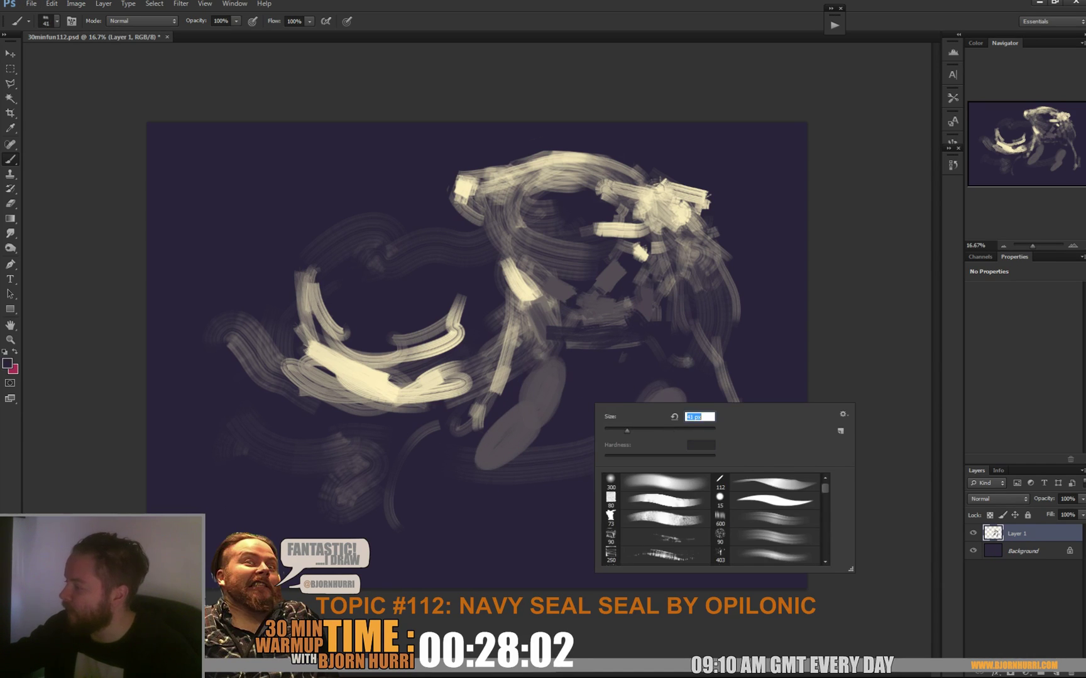
left_click_drag(520, 409, 538, 431)
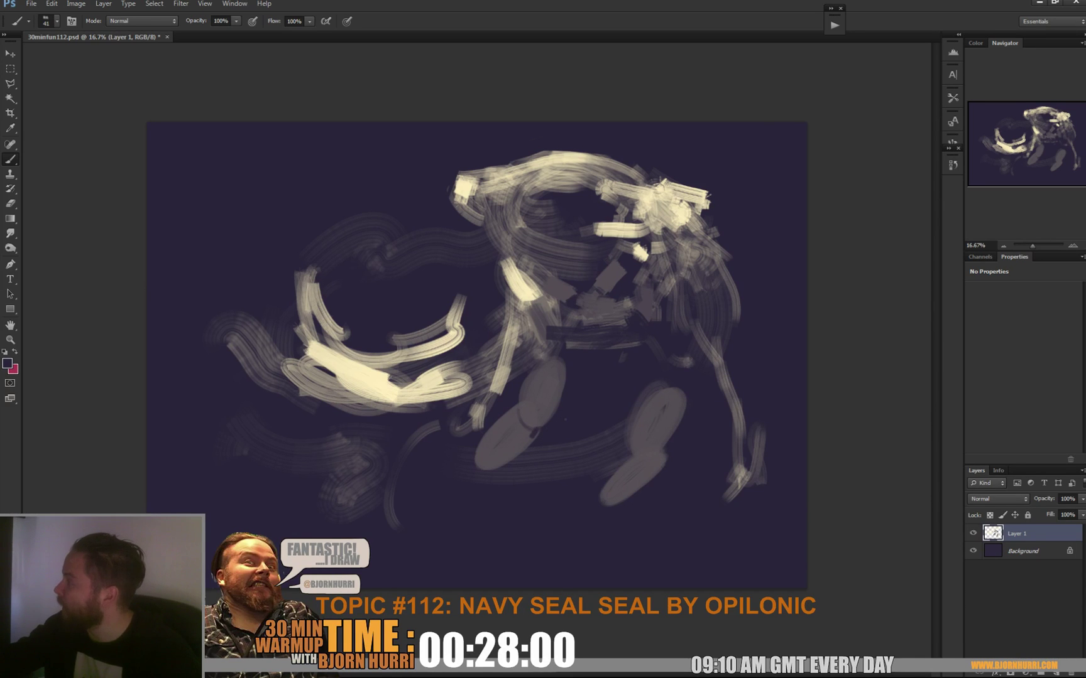
right_click(564, 416)
type("70")
key("Return")
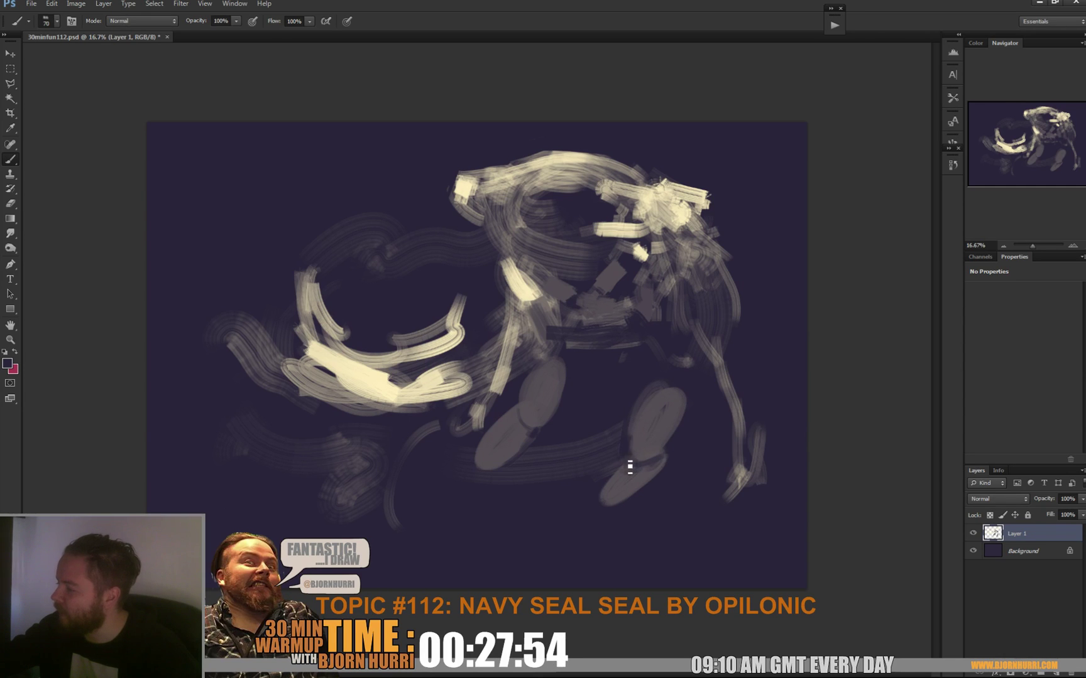
Enlarge the brush to 180 px and paint a dark shadow under the belly between the two grey legs.
right_click(612, 430)
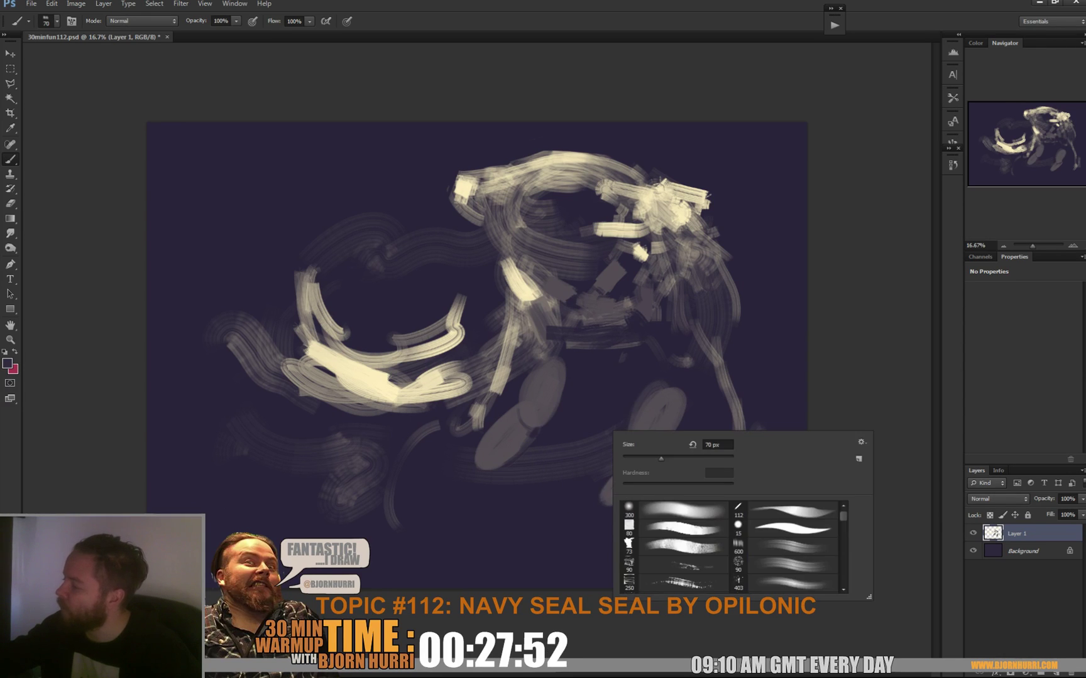
left_click(675, 457)
mouse_move(584, 396)
left_mouse_down()
mouse_move(589, 378)
mouse_move(624, 374)
mouse_move(607, 389)
left_mouse_up()
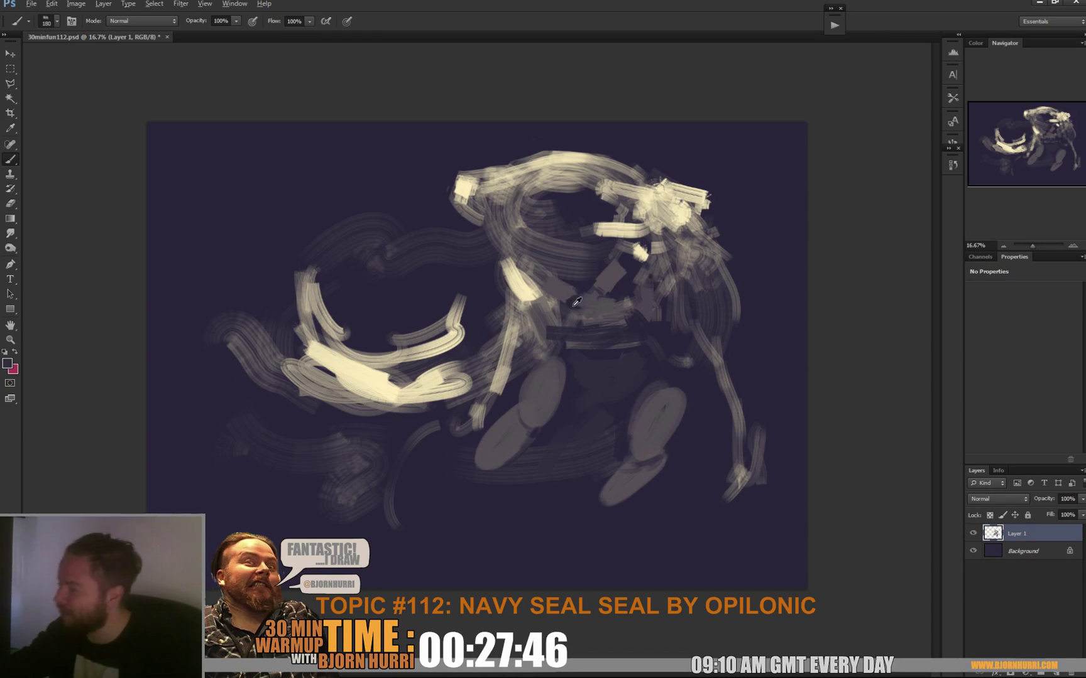
Sample cream from the chest highlight and add small highlights on the grey chest patches with a 42 px brush.
left_click(528, 294, "alt")
right_click(571, 277)
left_click(594, 307)
left_click(547, 287)
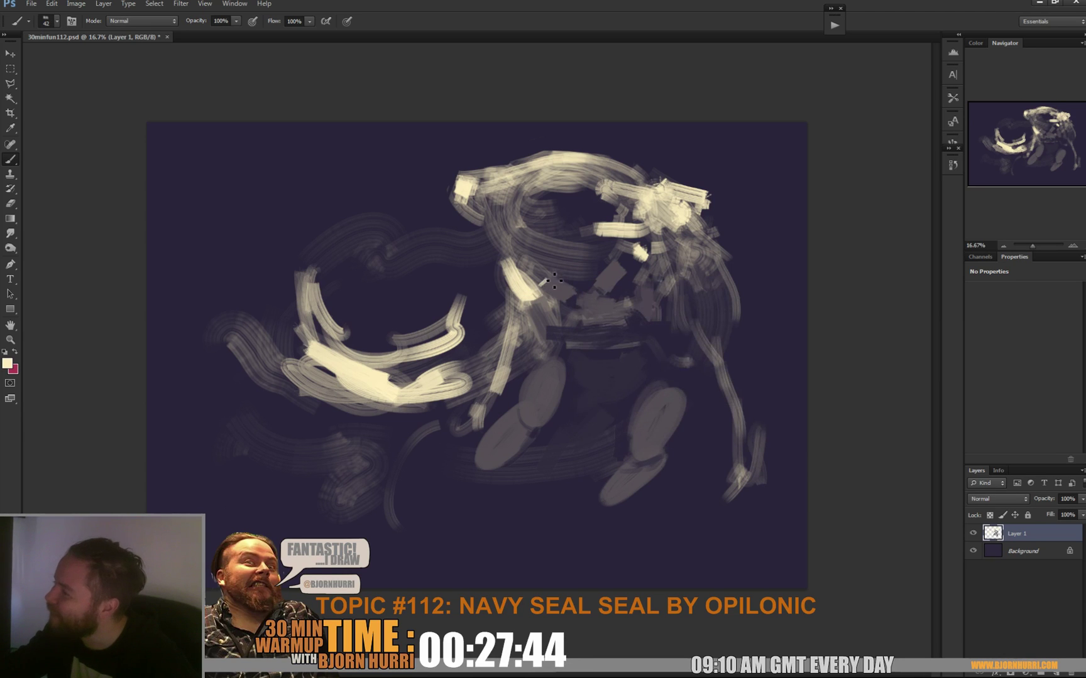
left_click_drag(618, 264, 606, 285)
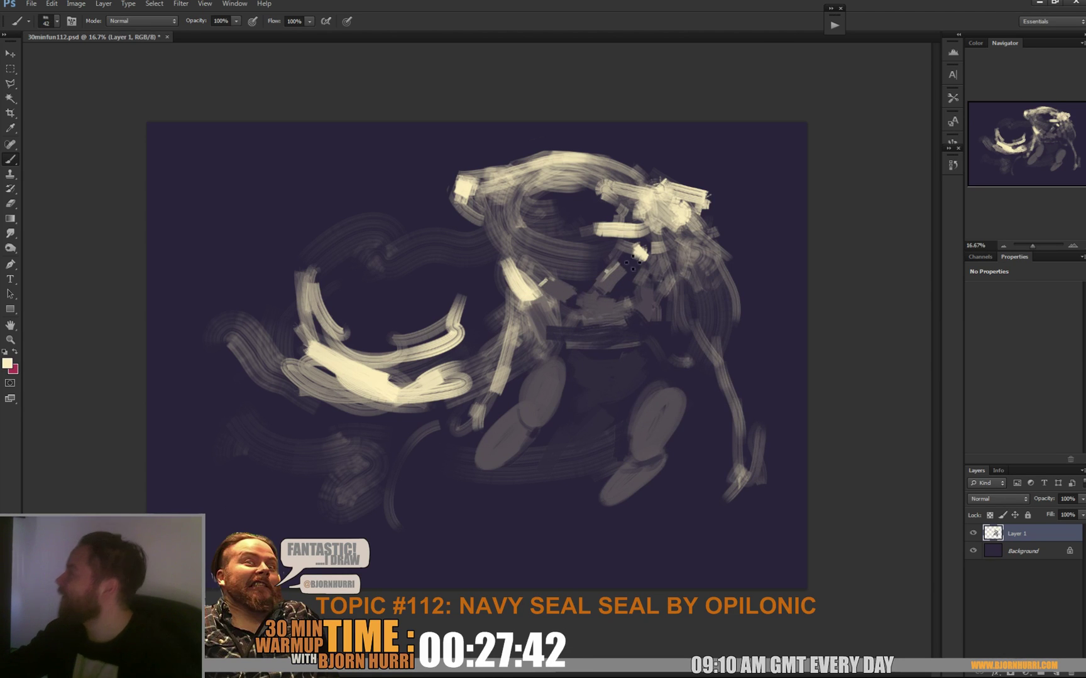
Sample the dark purple and darken the flank near the hindquarters, using the brush at 68 px and 129 px.
right_click(684, 420)
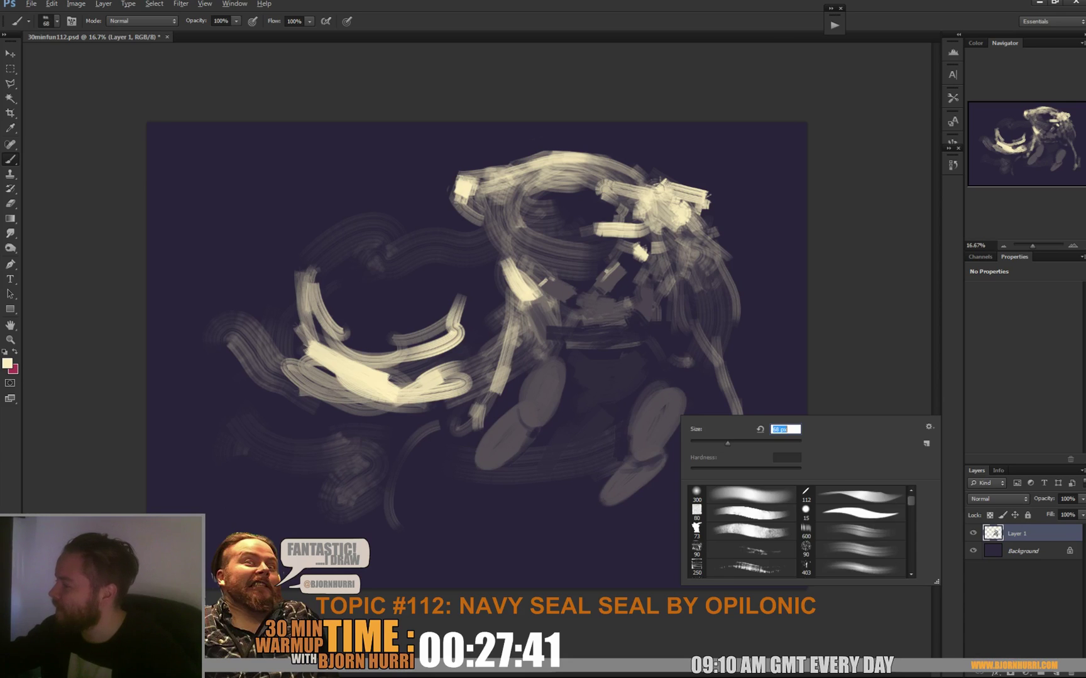
key("Return")
left_click(654, 388, "alt")
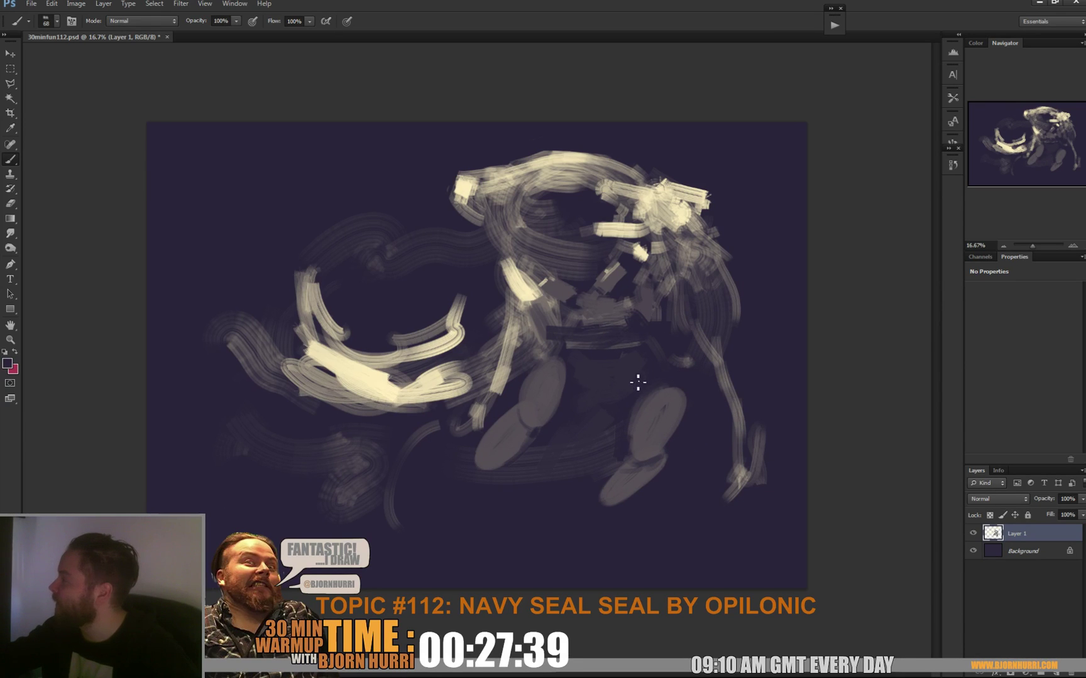
right_click(638, 382)
key("Return")
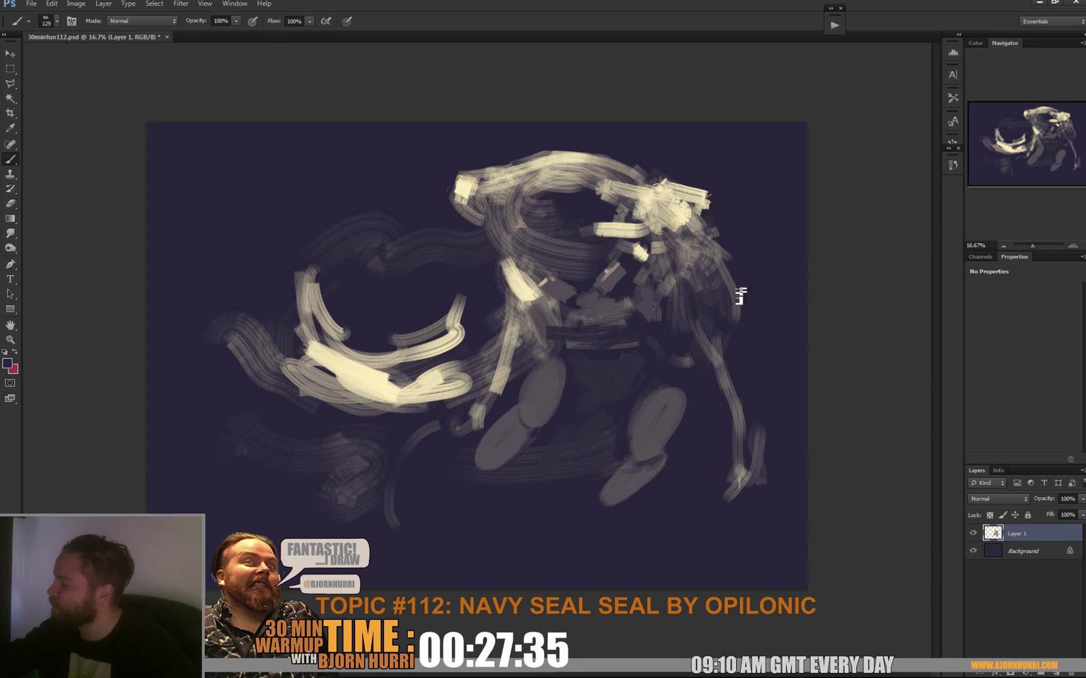
Sample a light cream-grey from the shoulder and paint a horizontal stroke across the dark hollow of the head.
left_click(648, 200, "alt")
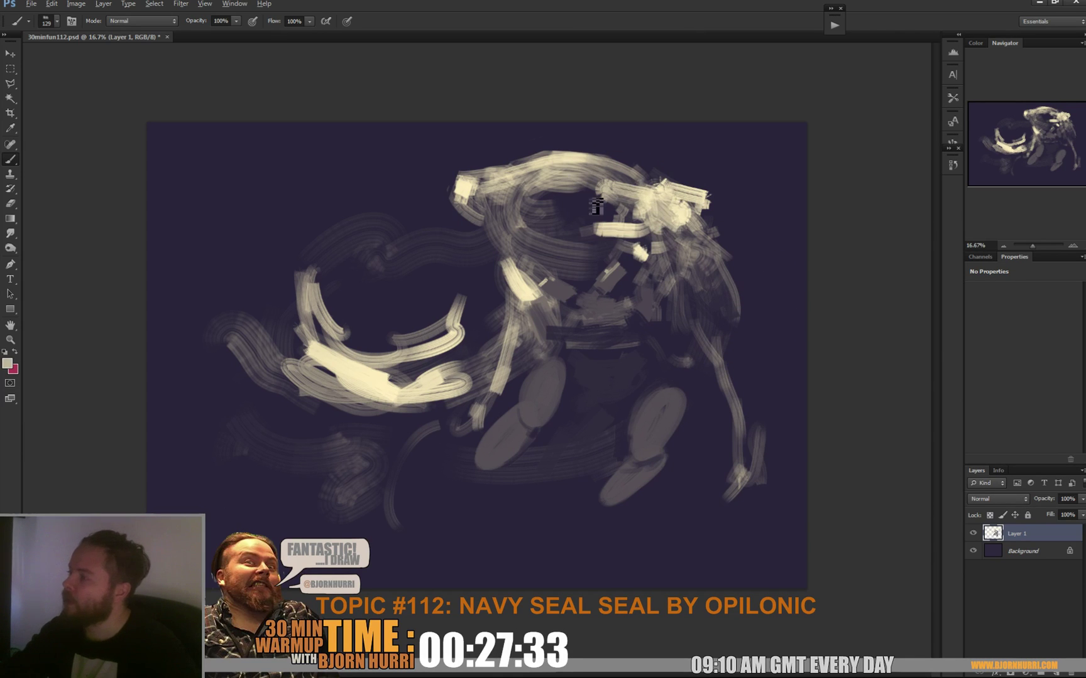
mouse_move(593, 194)
left_mouse_down()
mouse_move(567, 212)
mouse_move(584, 217)
mouse_move(508, 211)
mouse_move(581, 211)
left_mouse_up()
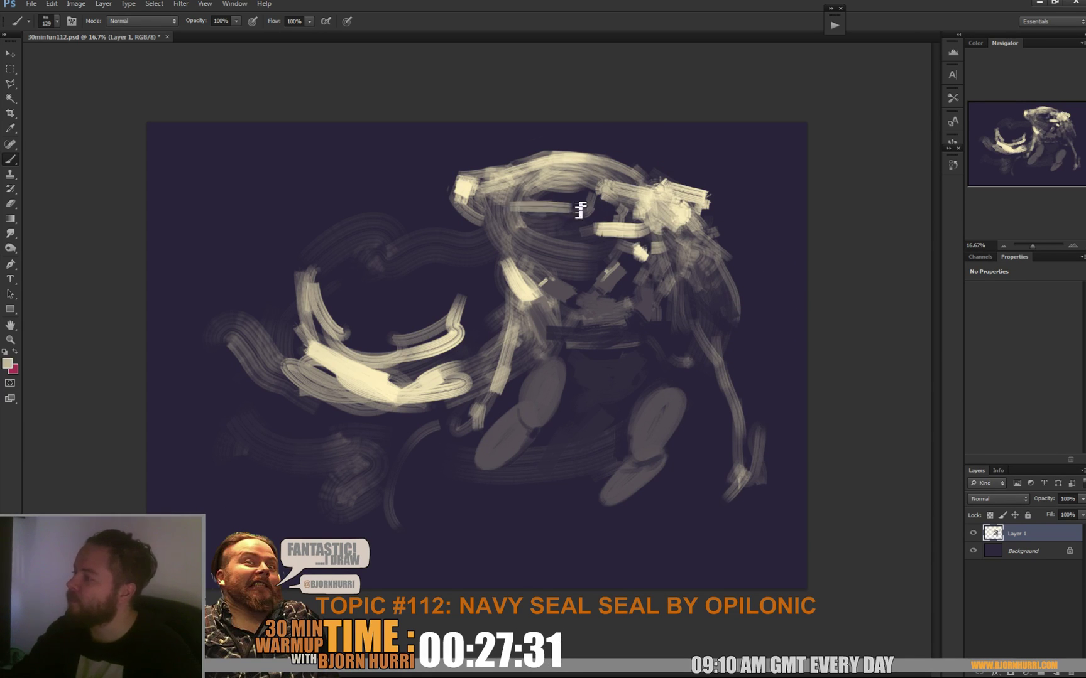
mouse_move(506, 206)
left_mouse_down()
mouse_move(581, 204)
mouse_move(568, 215)
left_mouse_up()
Reduce the brush to 65 px and refine the head stroke and snout edge with sampled dark purple and grey tones.
right_click(561, 209)
left_click_drag(635, 236, 608, 236)
left_click_drag(510, 206, 515, 216)
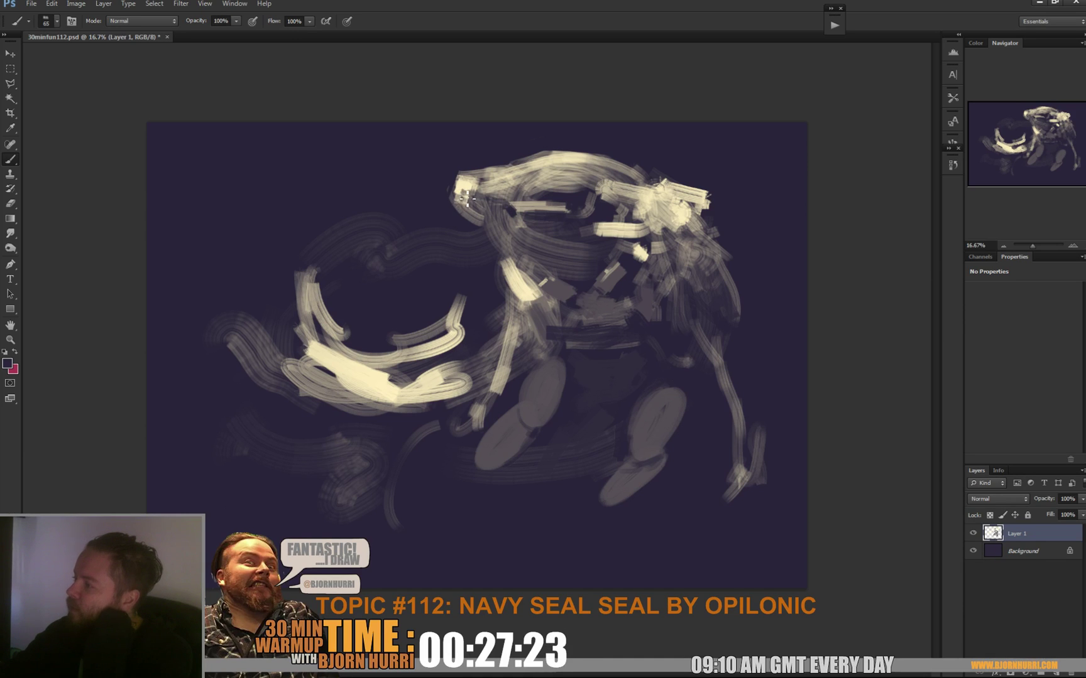
left_click(520, 210, "alt")
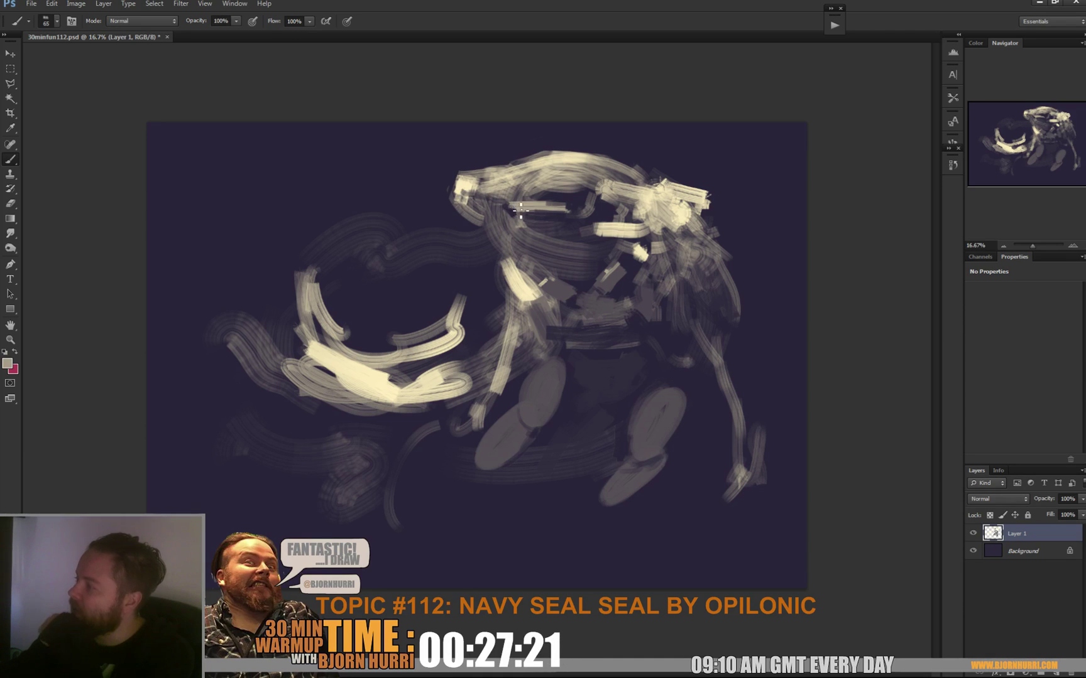
left_click(553, 203, "alt")
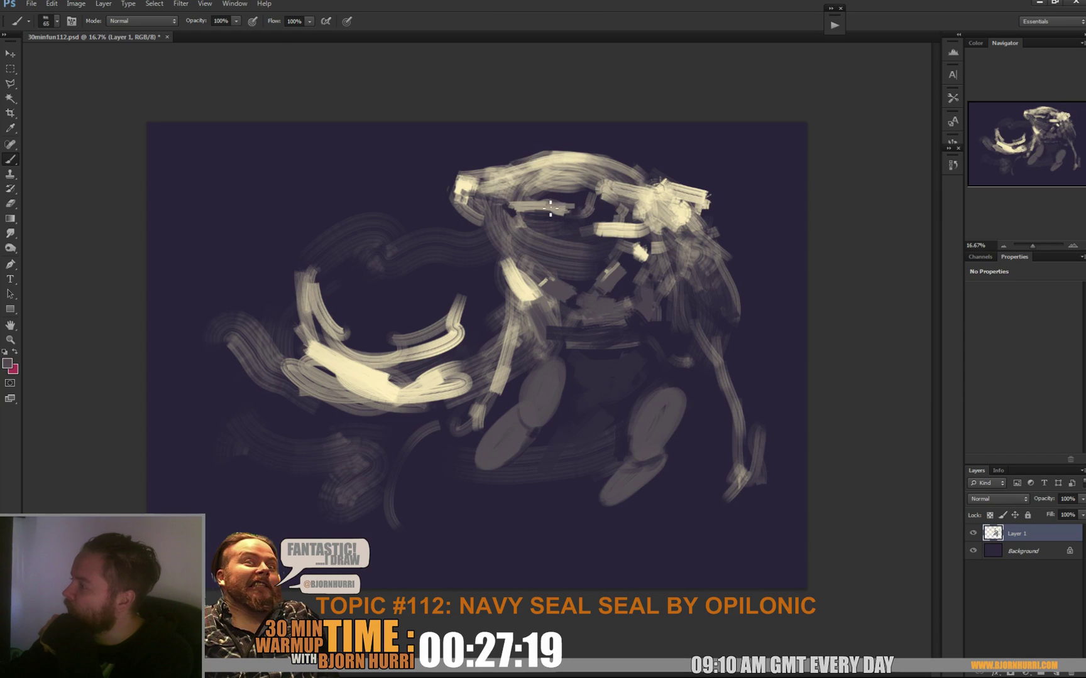
left_click_drag(548, 204, 572, 215)
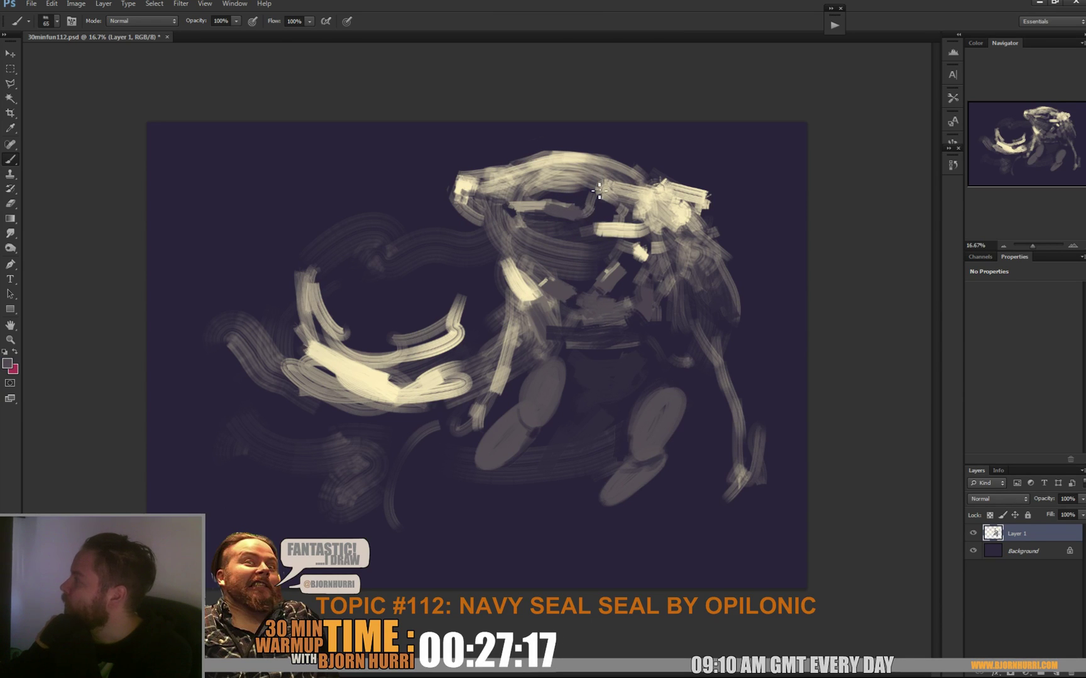
left_click(527, 212, "alt")
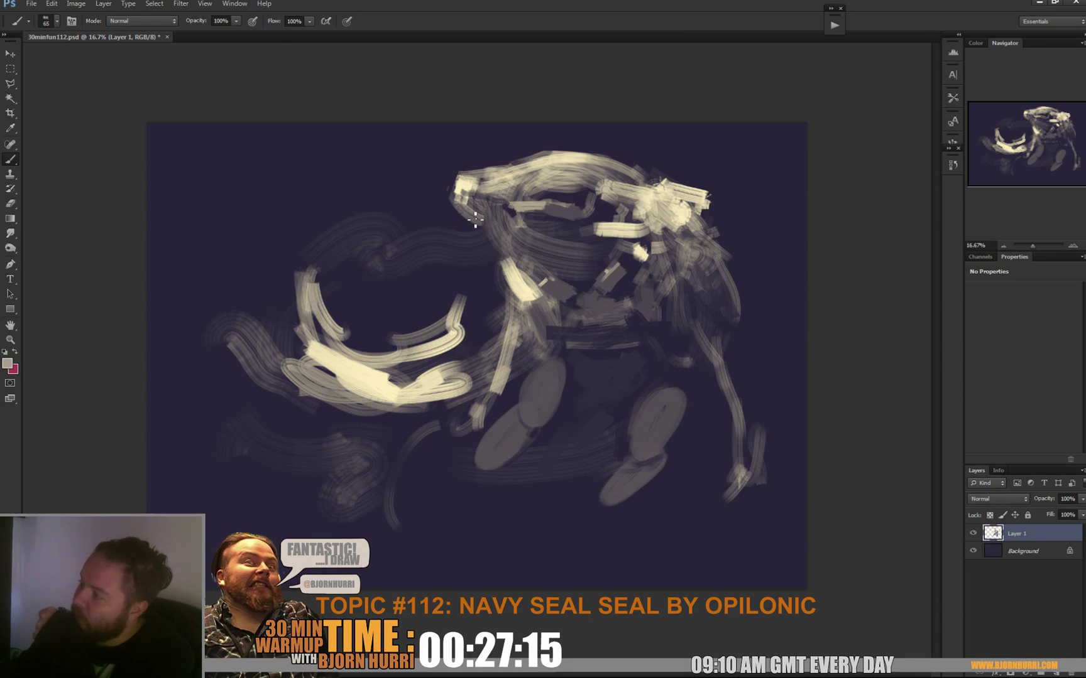
left_click(450, 195, "alt")
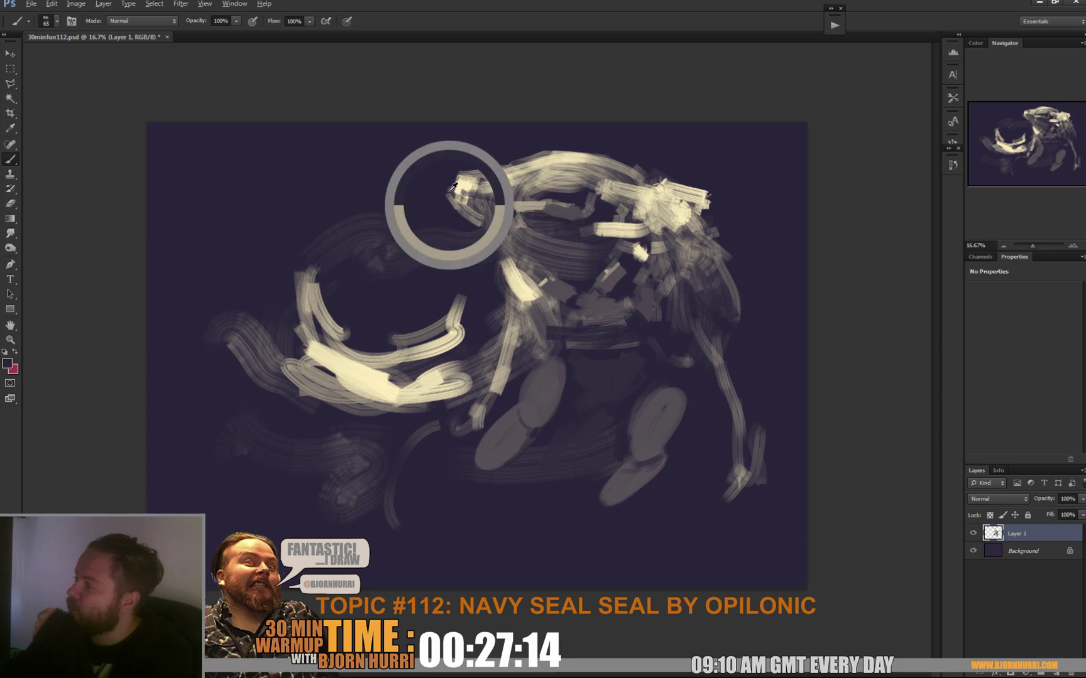
Set the brush to 135 px and reshape the top outline and upper part of the head with sampled dark, grey and cream tones.
right_click(613, 216)
left_click(688, 245)
left_click(557, 192, "alt")
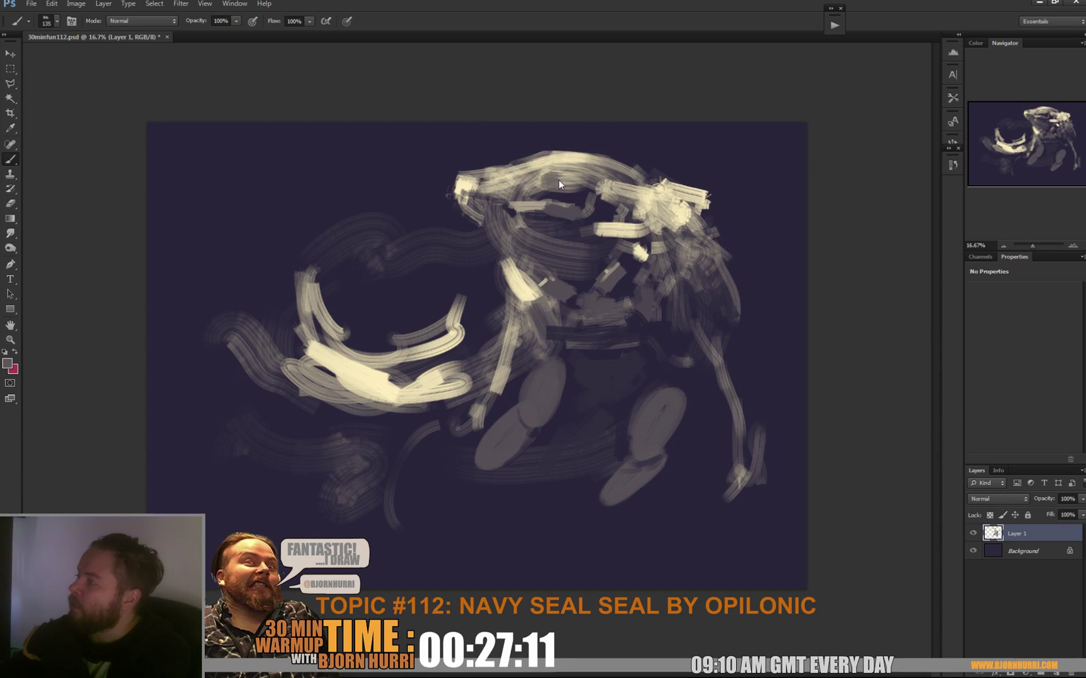
left_click(544, 140, "alt")
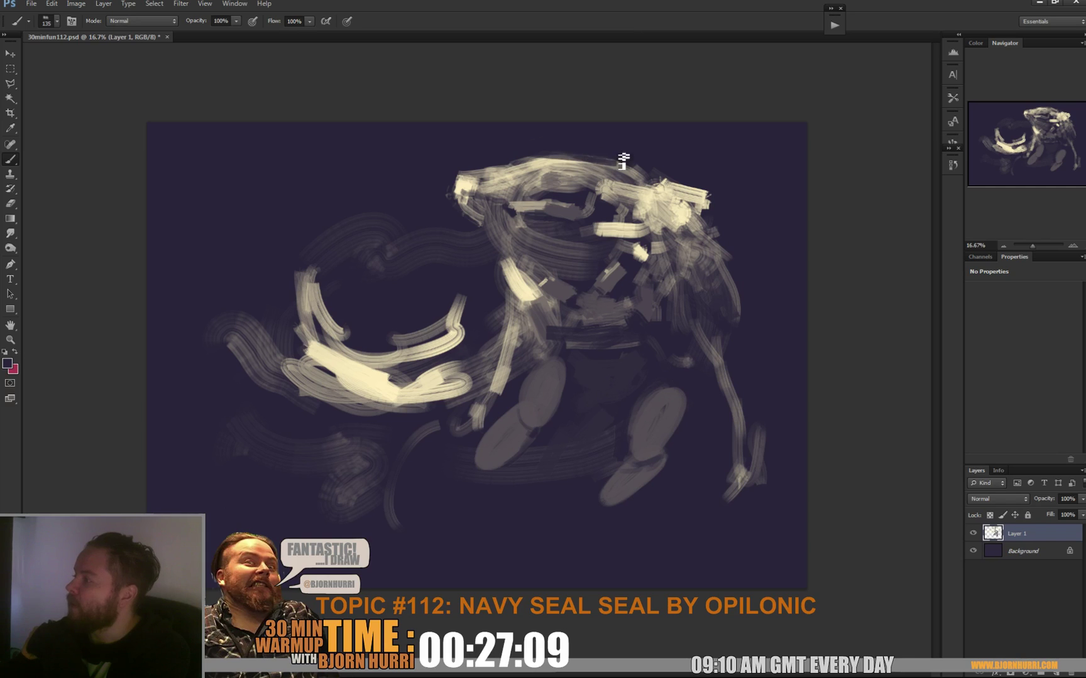
left_click(530, 172, "alt")
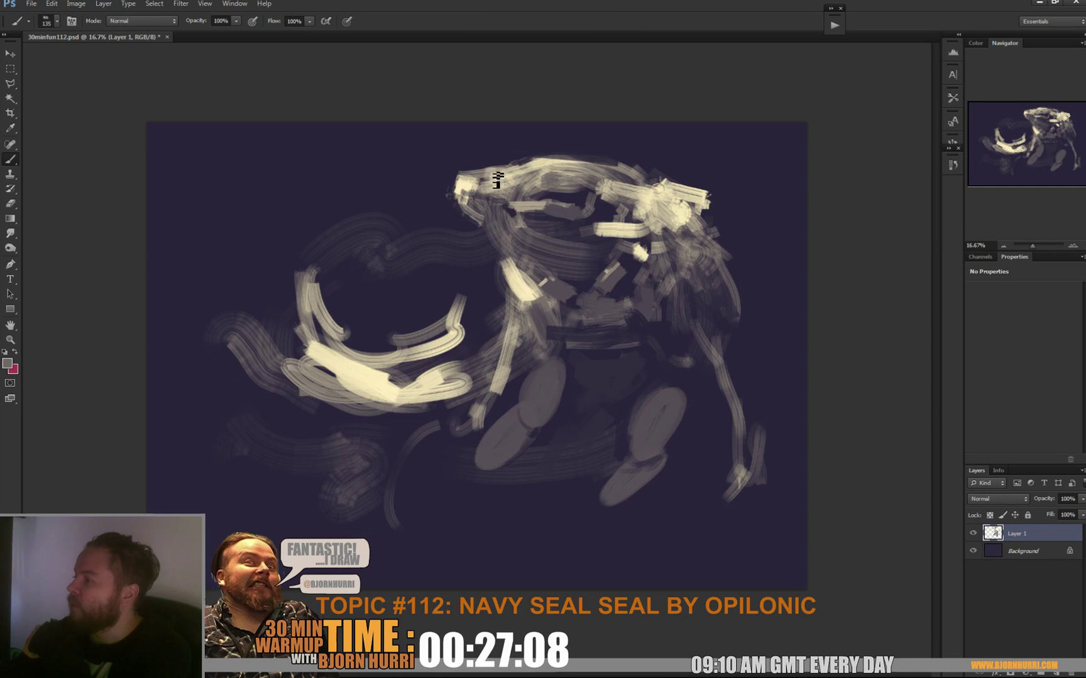
left_click(550, 184, "alt")
left_click(557, 179, "alt")
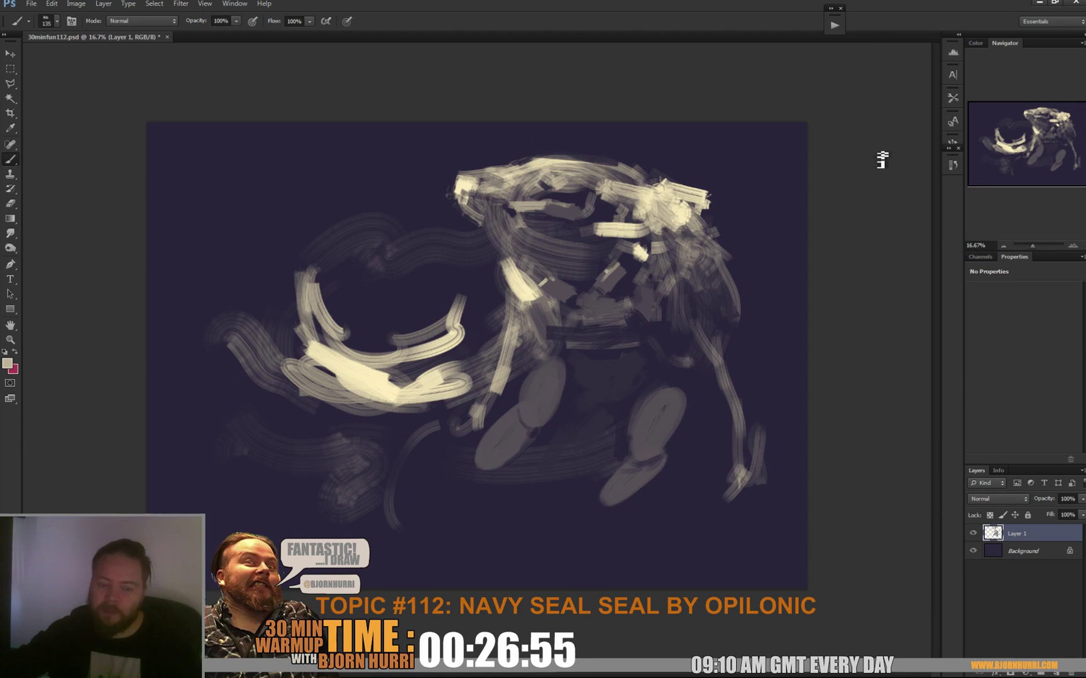
Darken the jaw and neck with dark purple, and tone down the cream bar beside the shoulder with sampled tones.
mouse_move(549, 227)
left_mouse_down()
mouse_move(511, 228)
mouse_move(517, 245)
mouse_move(484, 220)
left_mouse_up()
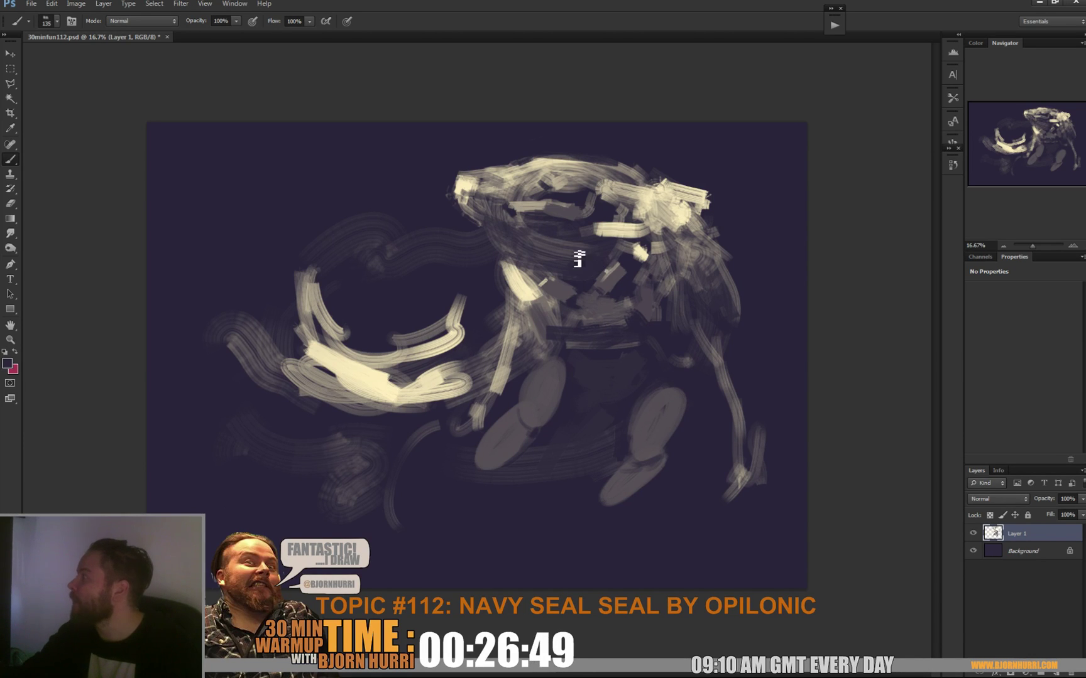
left_click(608, 245, "alt")
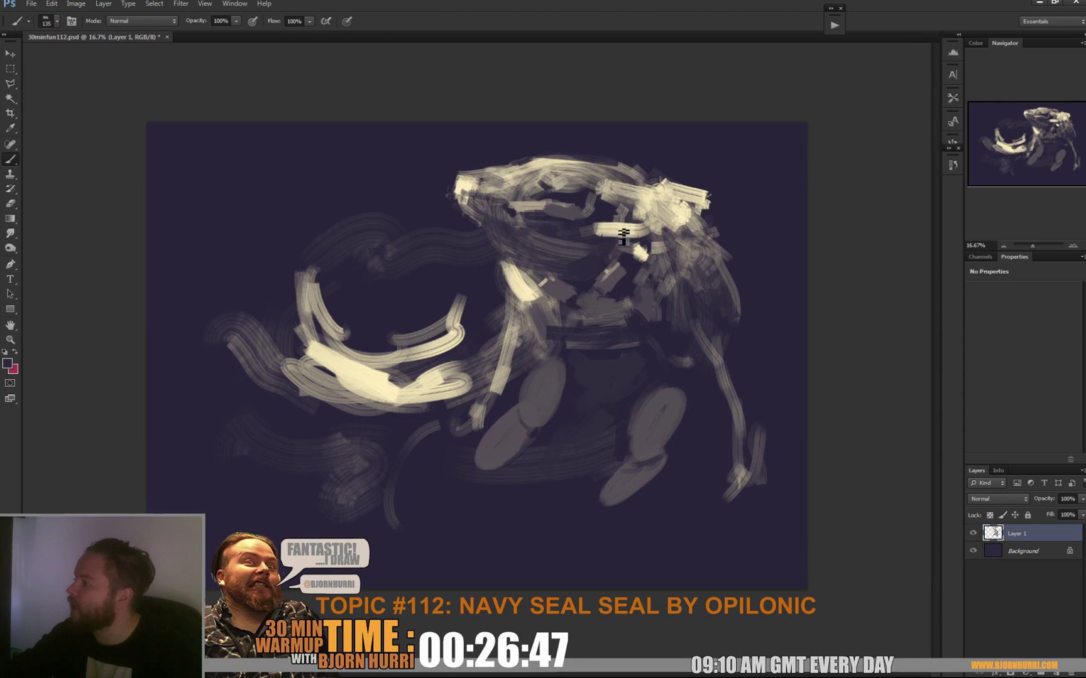
left_click(619, 224, "alt")
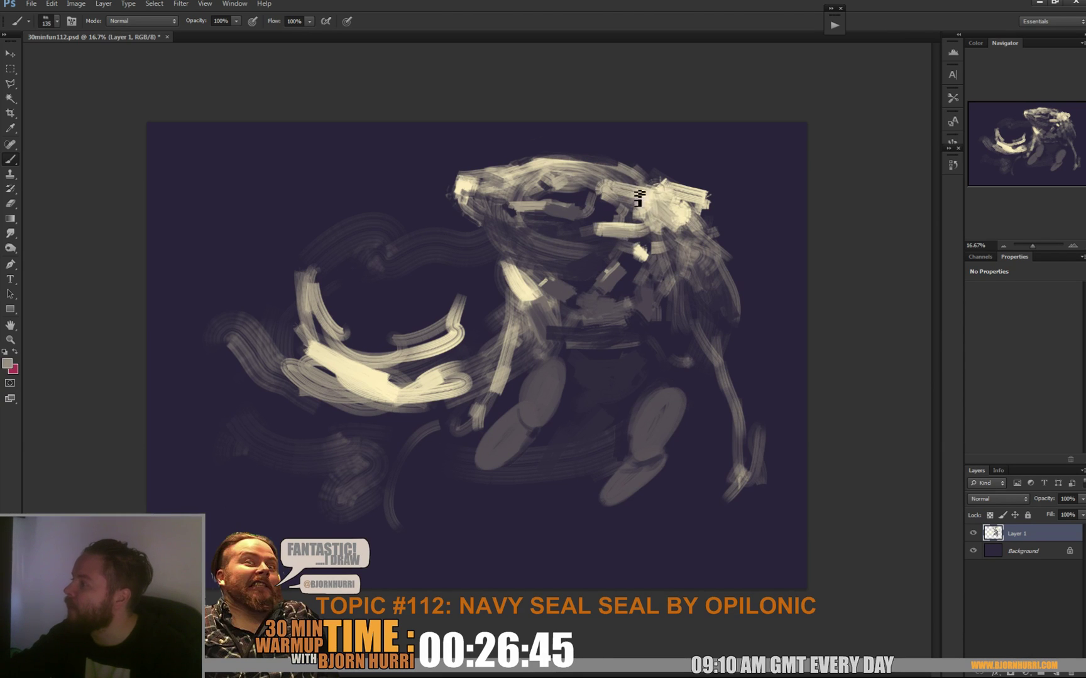
Paint dark breaks into the bright cream shoulder patch, using the brush at 41 px and 78 px.
right_click(745, 212)
type("41")
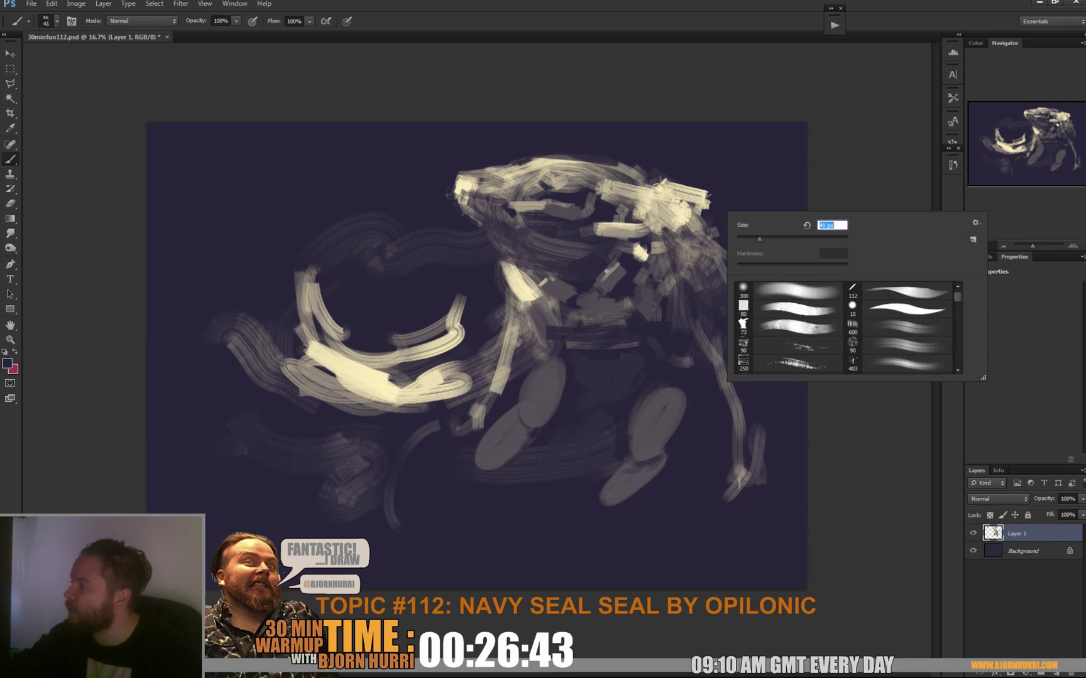
key("Return")
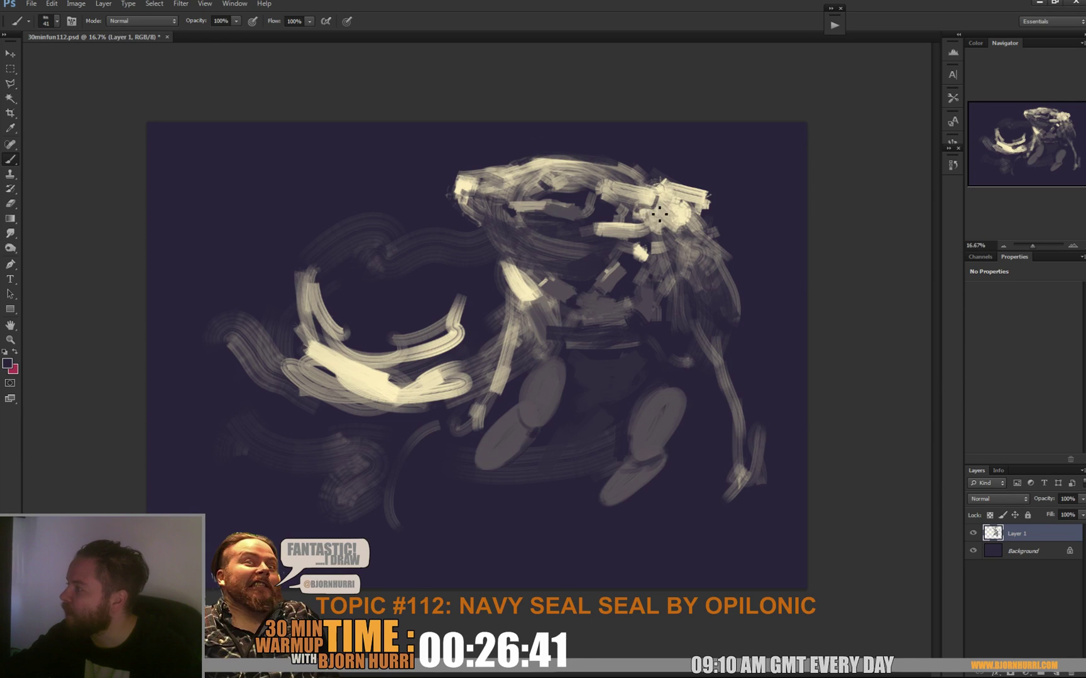
right_click(673, 216)
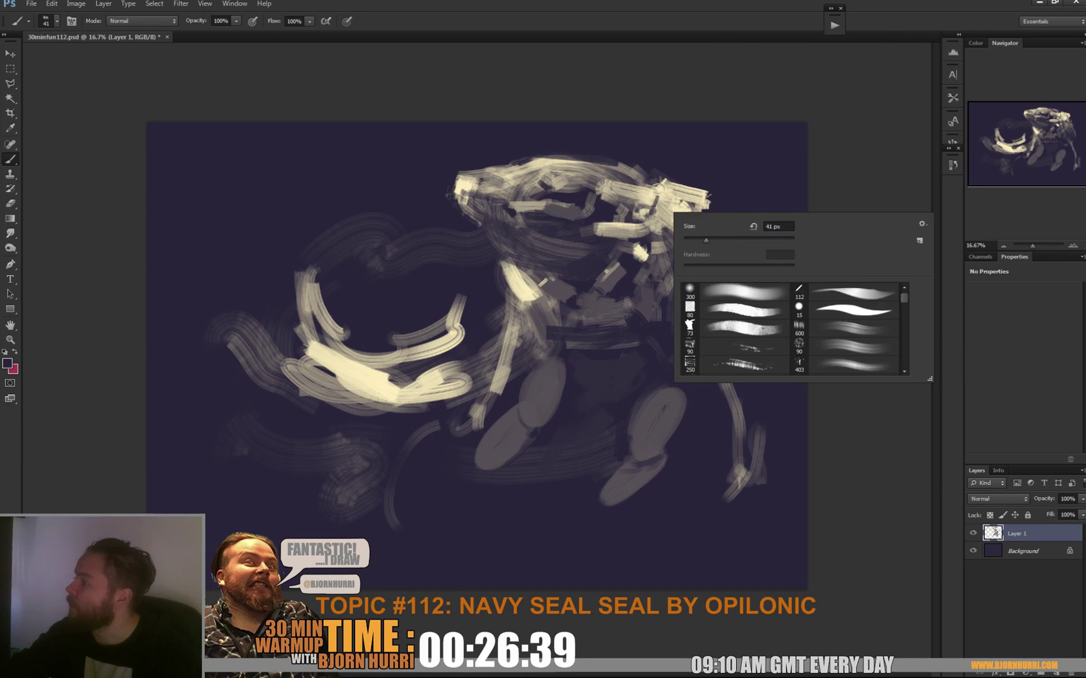
type("78")
key("Return")
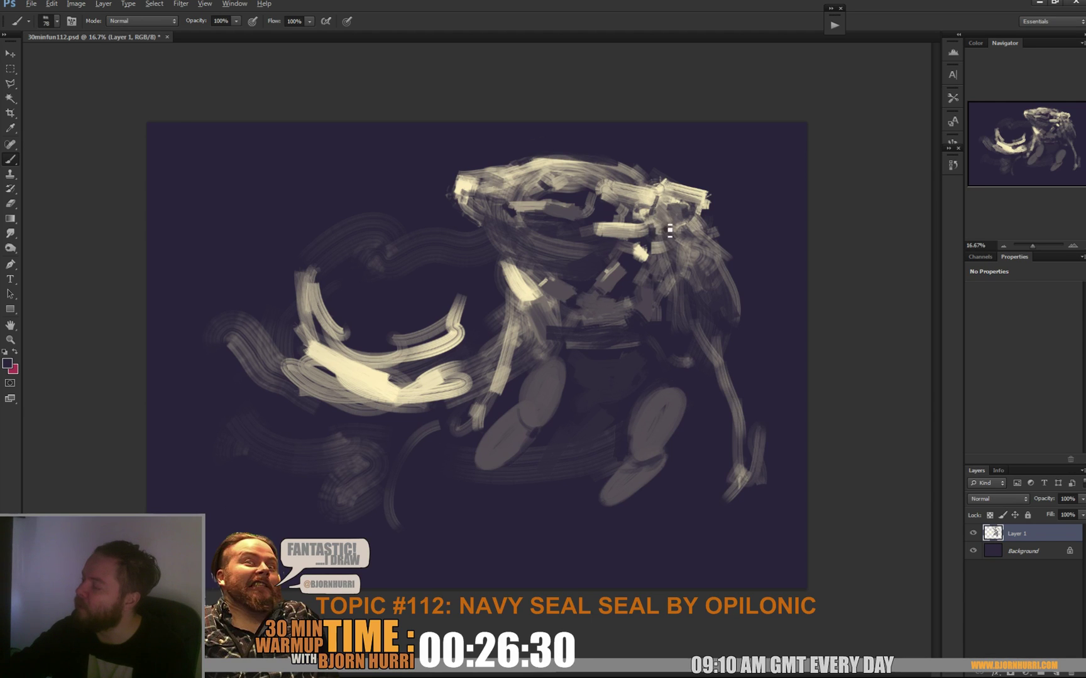
Sample grey and dark tones around the shoulder and paint a rounded grey form below the bright shoulder patch.
left_click(657, 252, "alt")
left_click(666, 233, "alt")
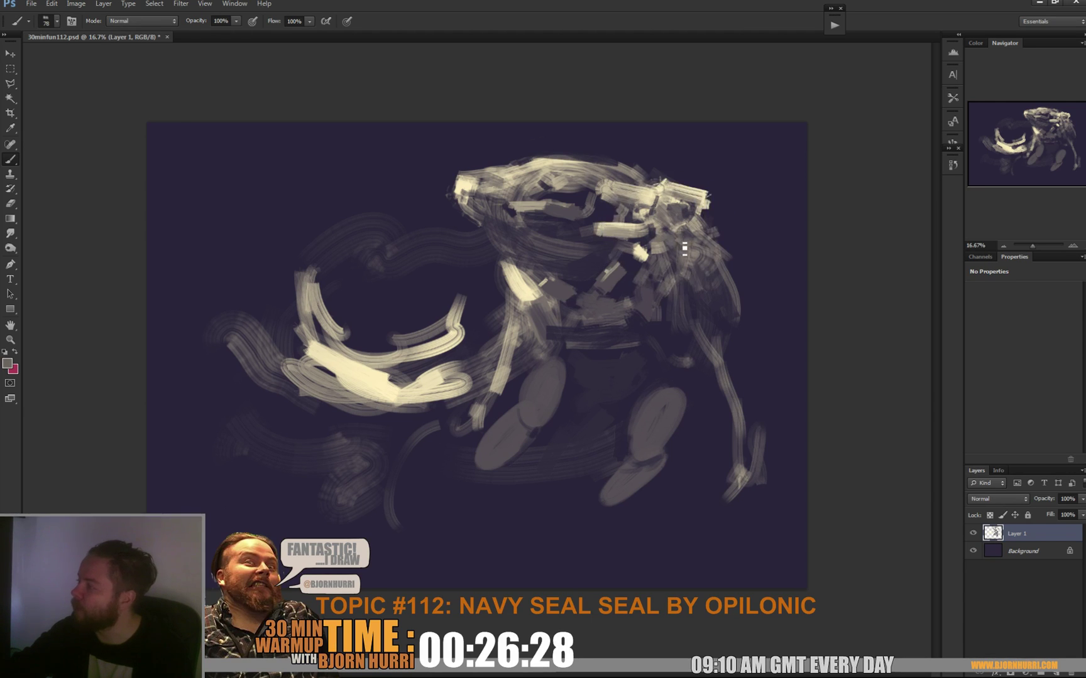
left_click(694, 256, "alt")
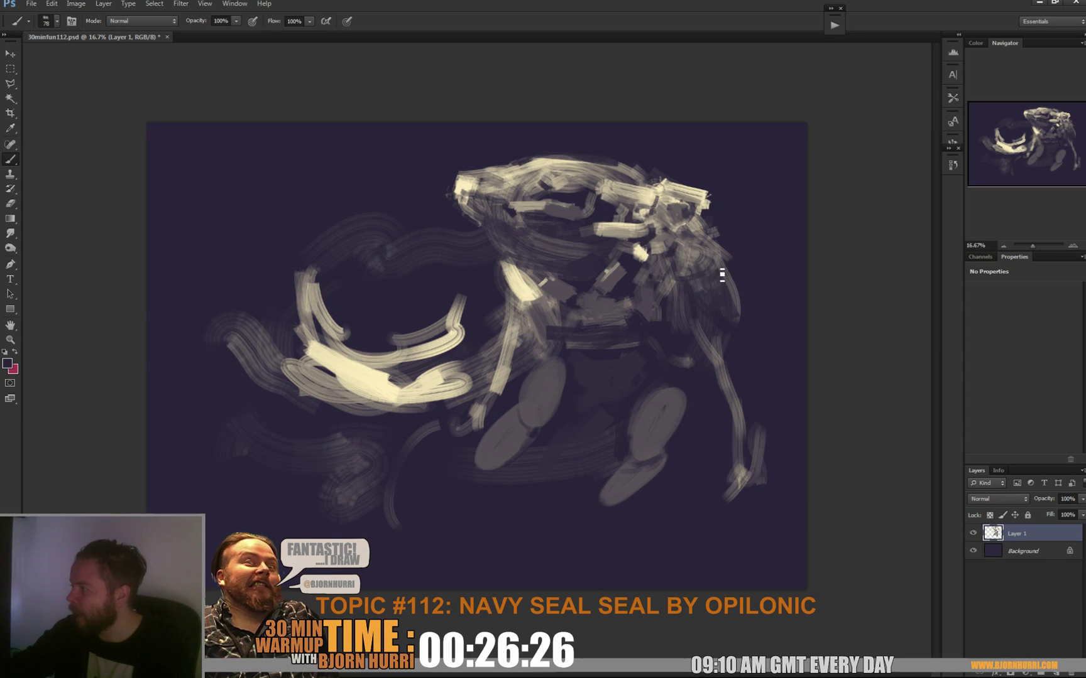
left_click(690, 264, "alt")
mouse_move(690, 264)
left_mouse_down()
mouse_move(717, 274)
mouse_move(718, 264)
left_mouse_up()
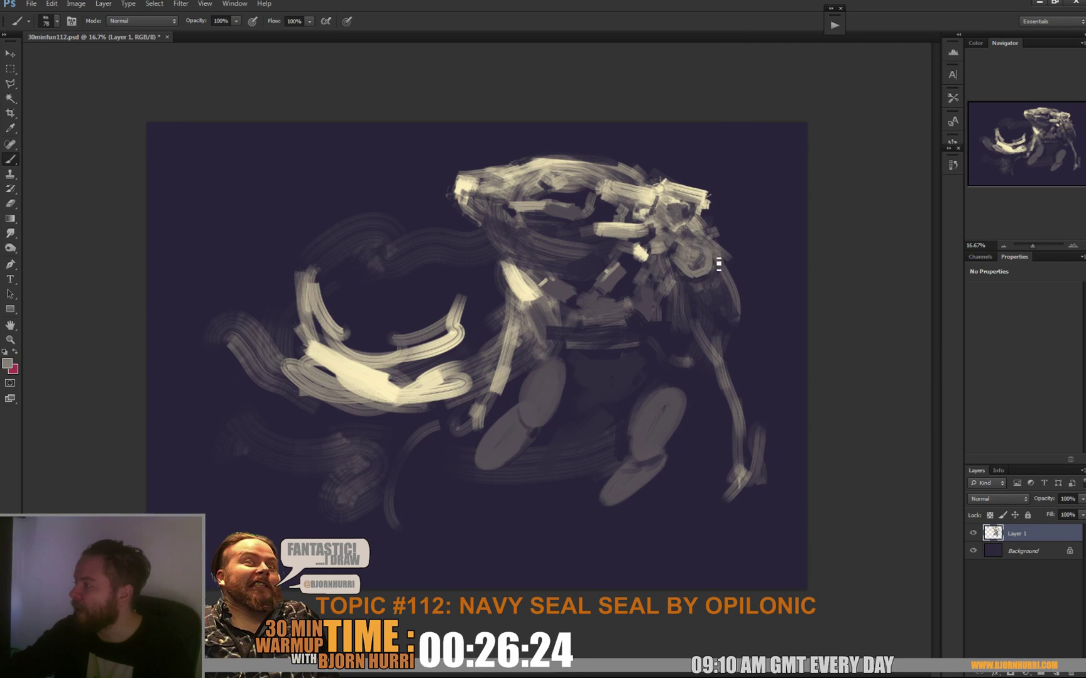
left_click(691, 232, "alt")
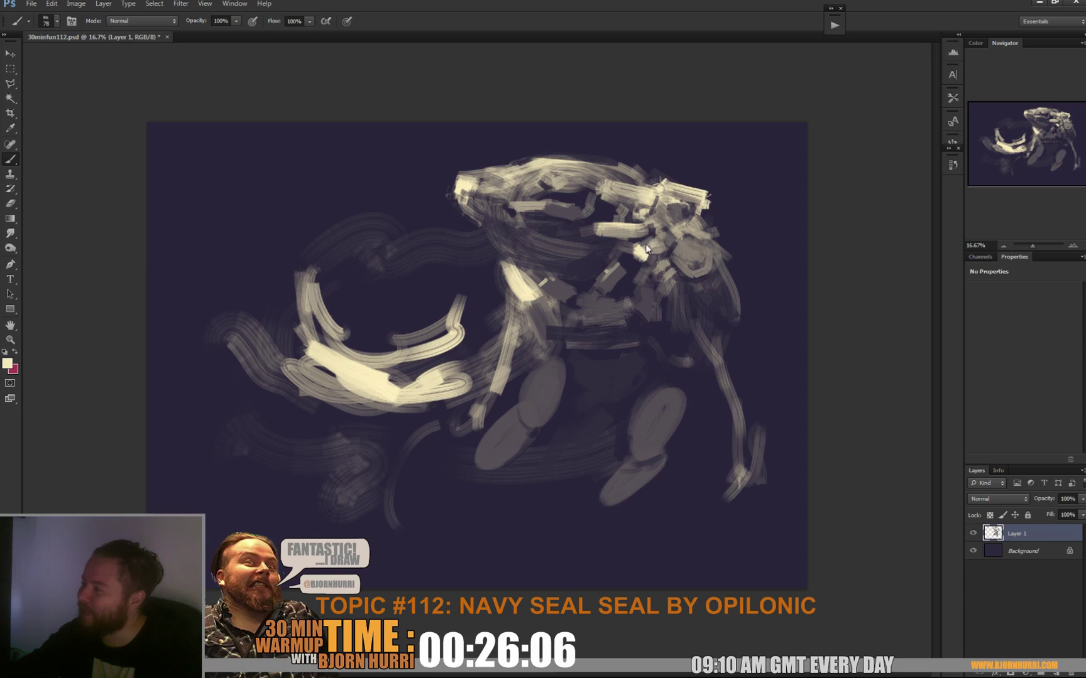
Sample grey and dark tones around the chest and paint over the forms between the neck and the shoulder.
left_click(648, 245, "alt")
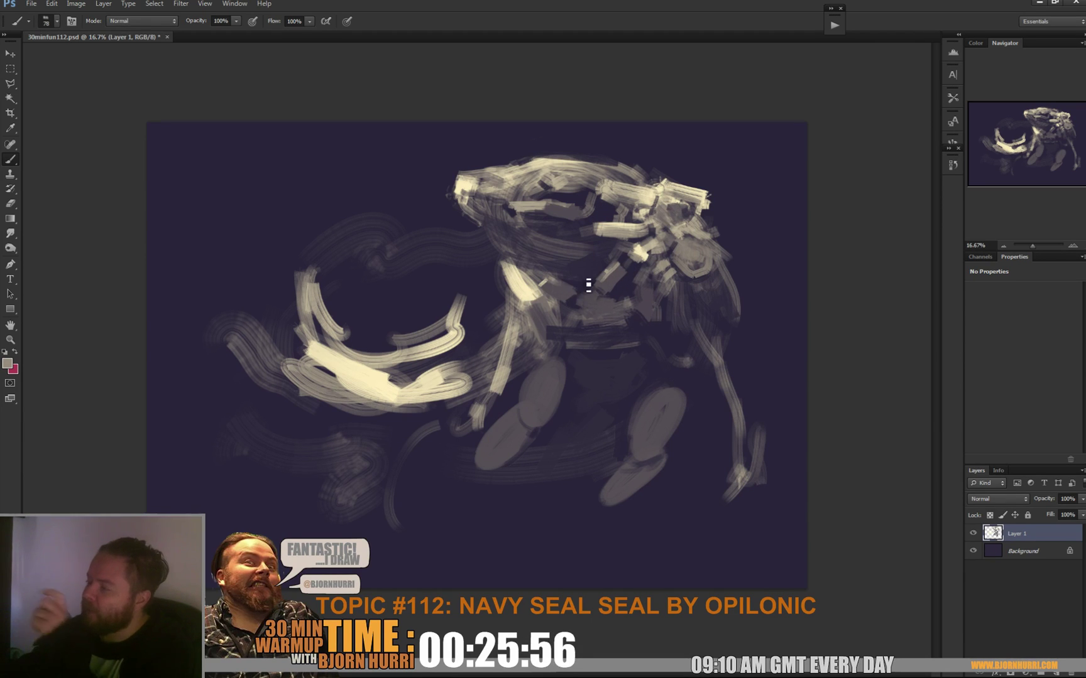
left_click(553, 284, "alt")
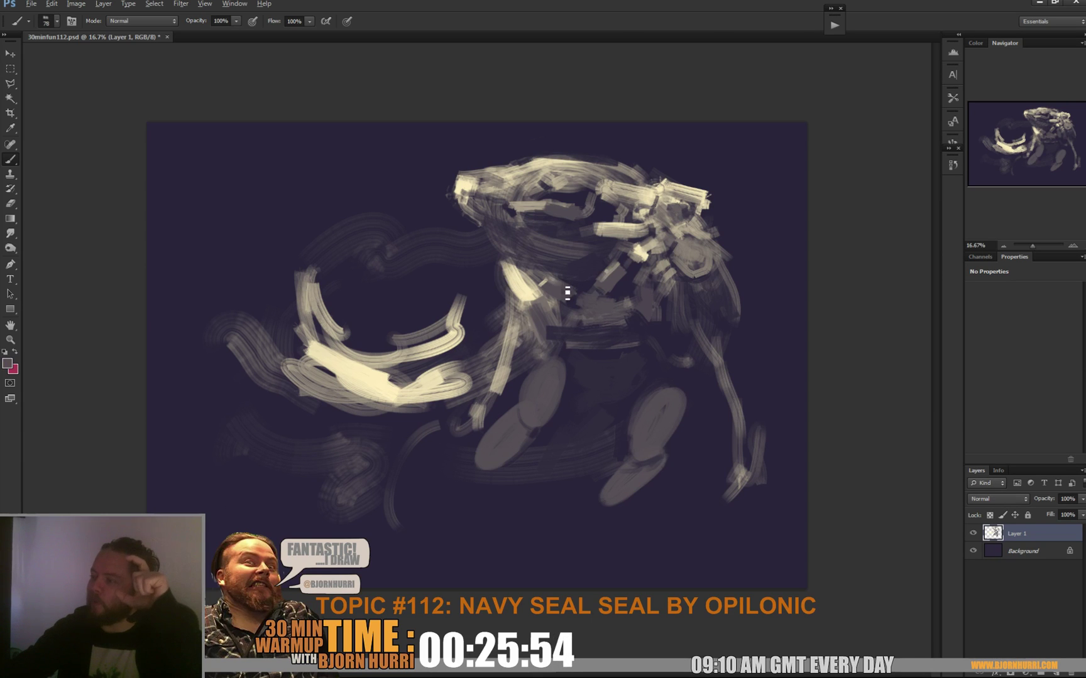
left_click(554, 283, "alt")
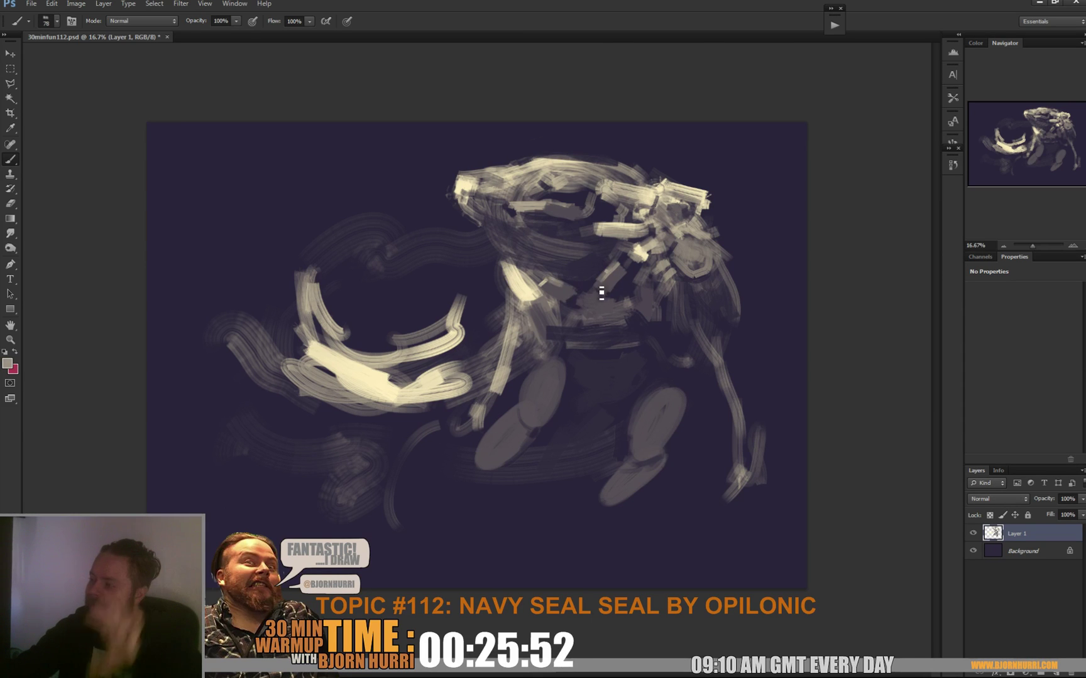
left_click(582, 282, "alt")
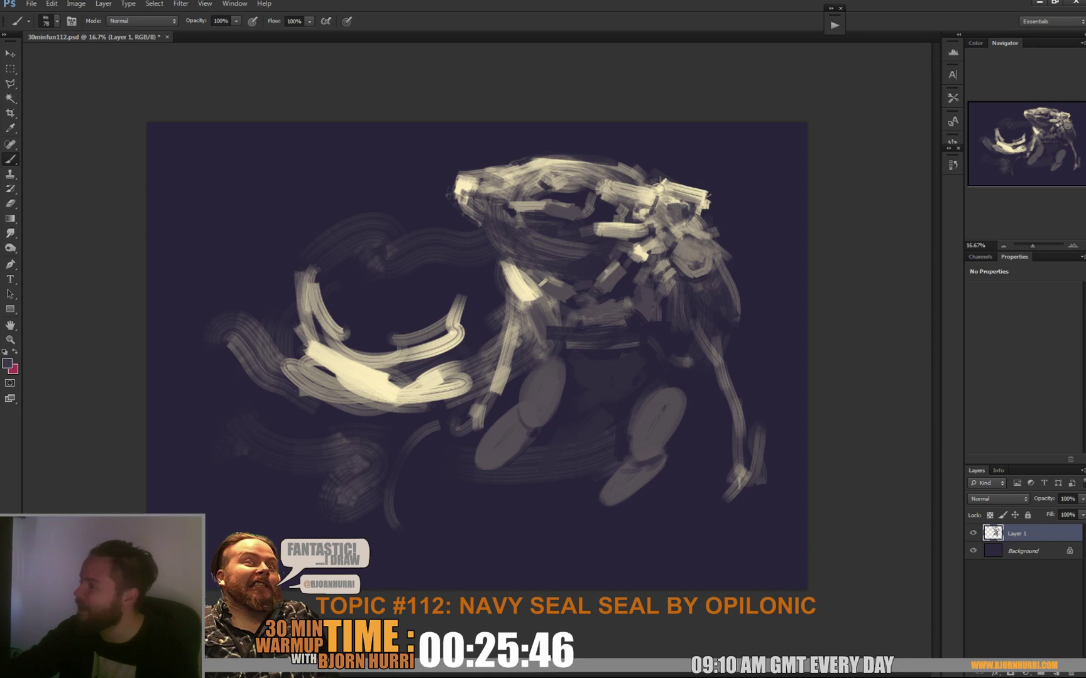
left_click(600, 287, "alt")
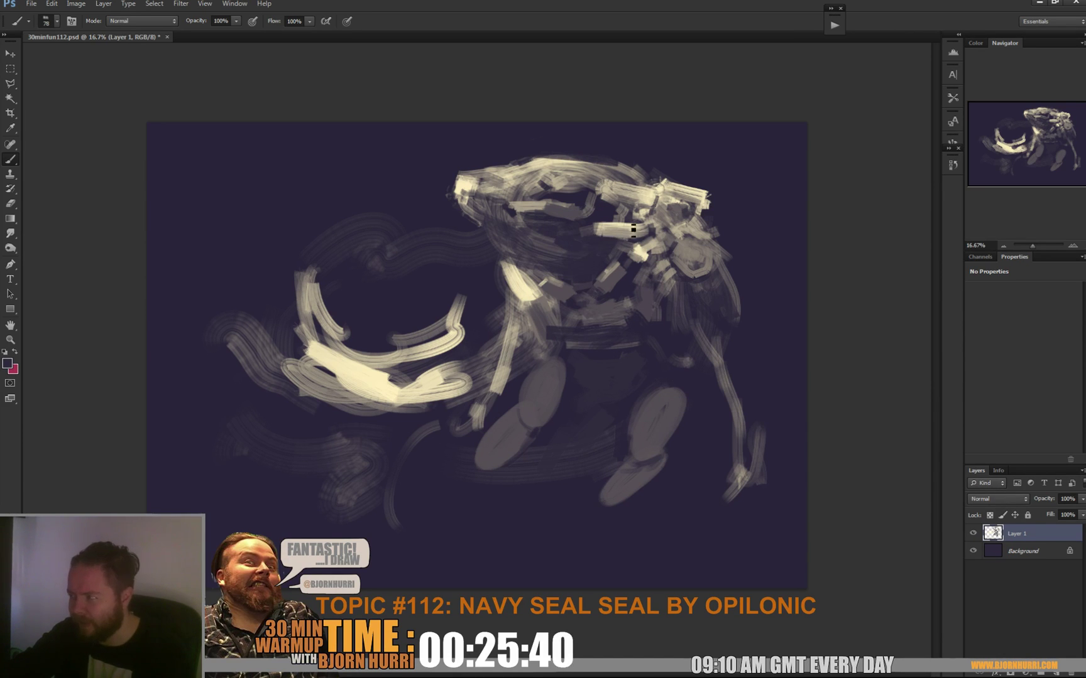
Break up the jaw-side end of the cream shoulder bar with dark purple and fine cream strokes, using the brush at 15 px and 22 px.
left_click_drag(600, 230, 594, 230)
left_click(593, 242, "alt")
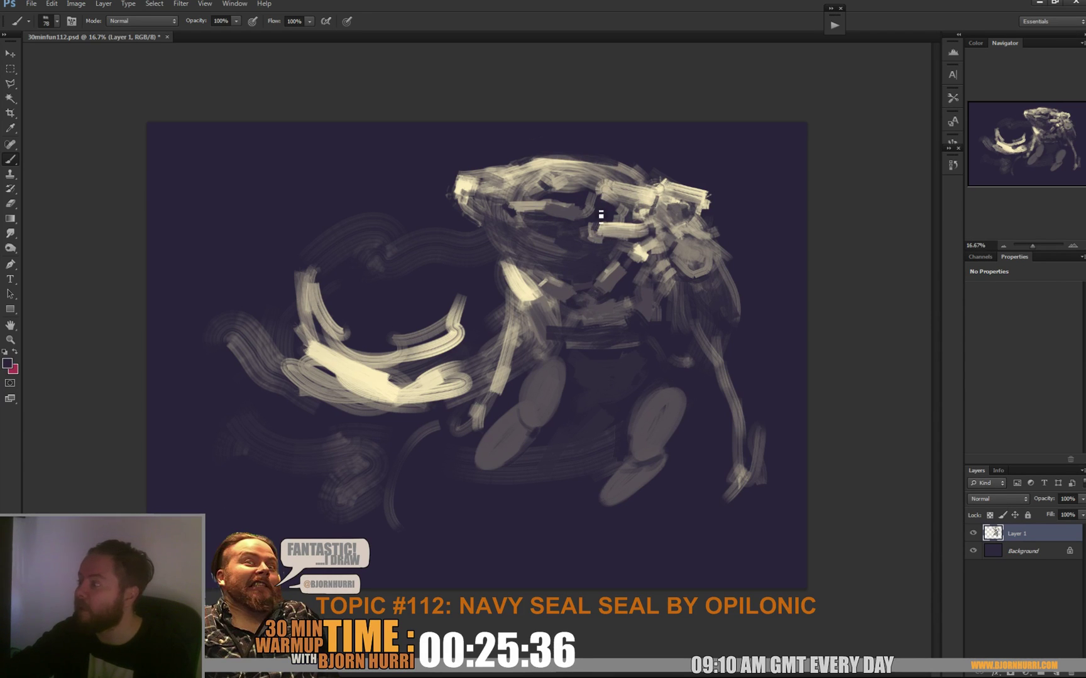
left_click(610, 231, "alt")
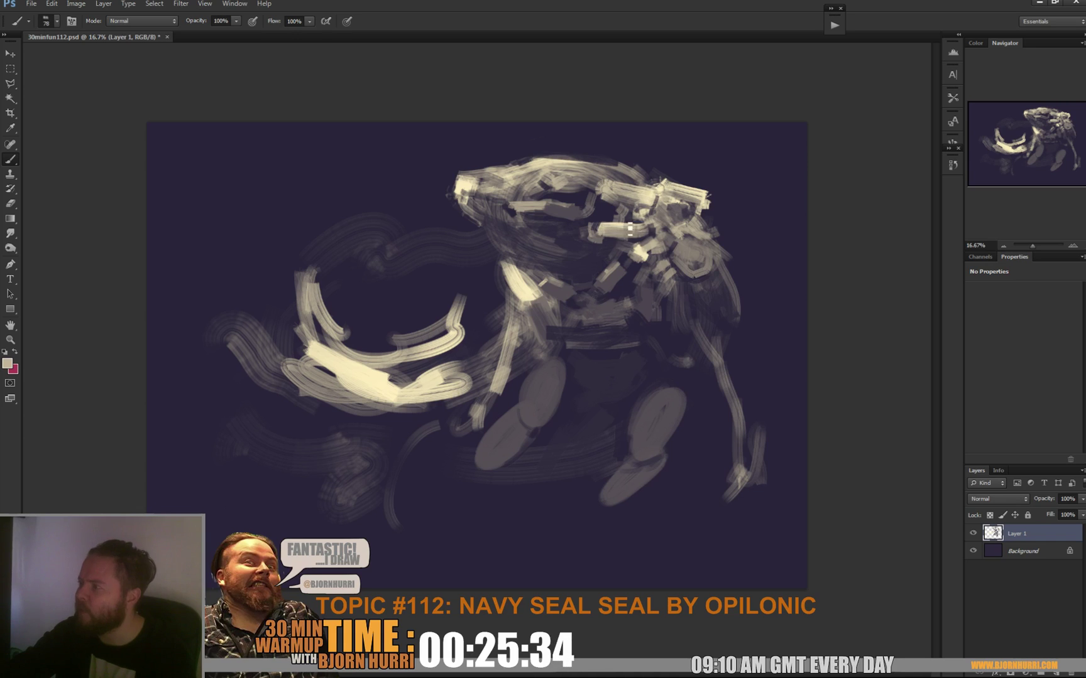
right_click(629, 230)
left_click(685, 324)
left_click(720, 240)
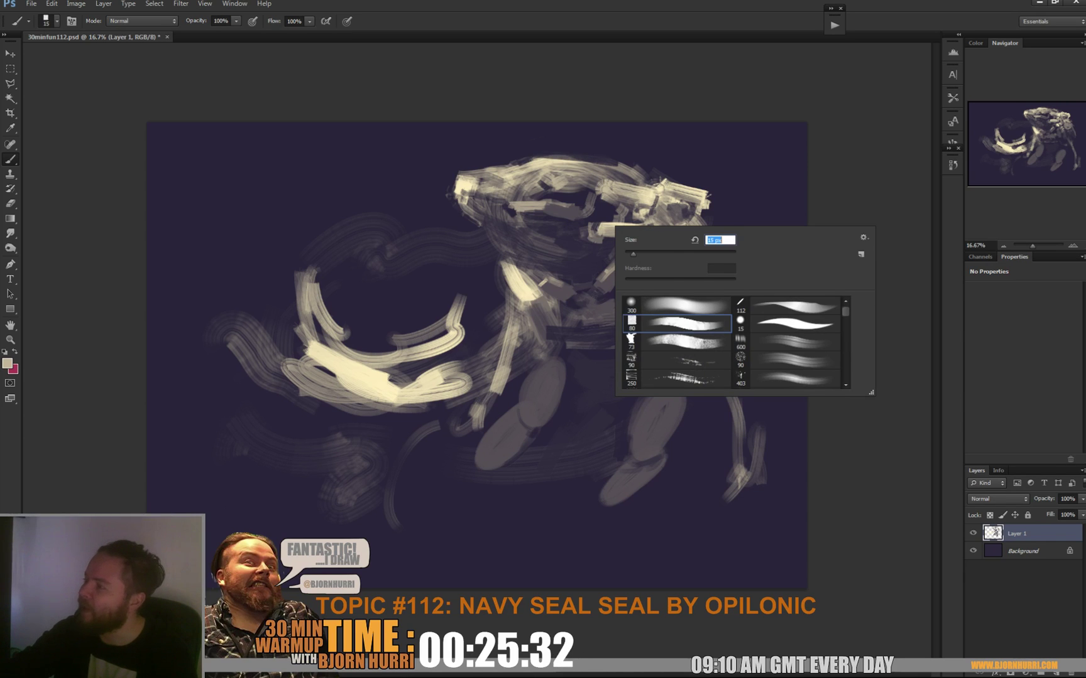
type("15")
key("Return")
left_click_drag(589, 233, 595, 219)
right_click(595, 221)
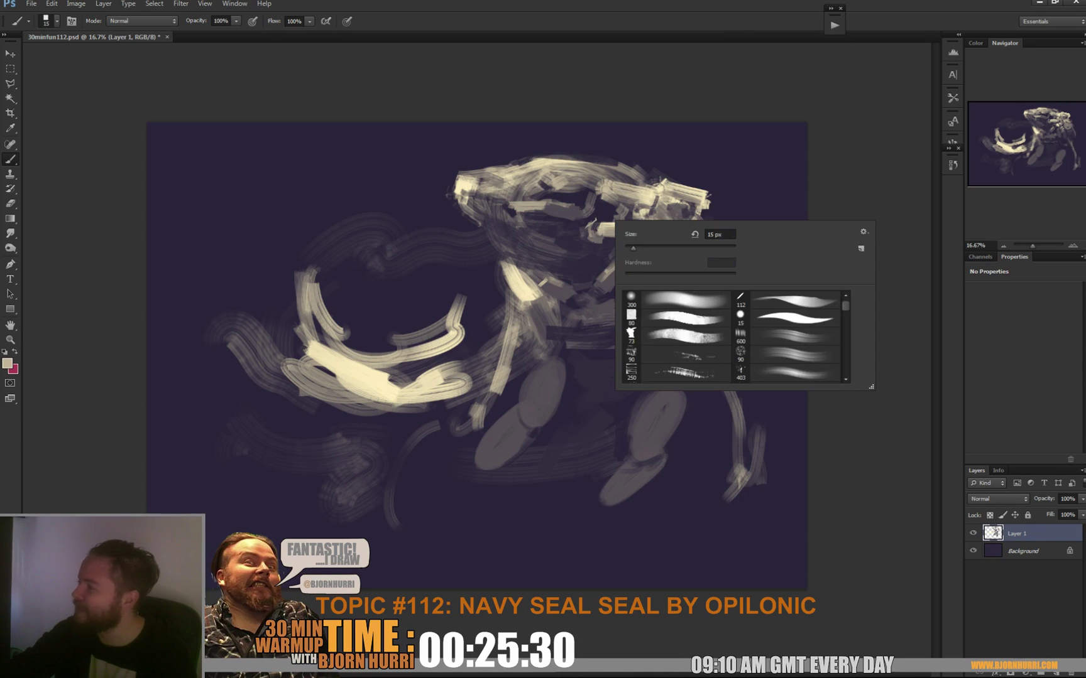
left_click(635, 248)
key("Return")
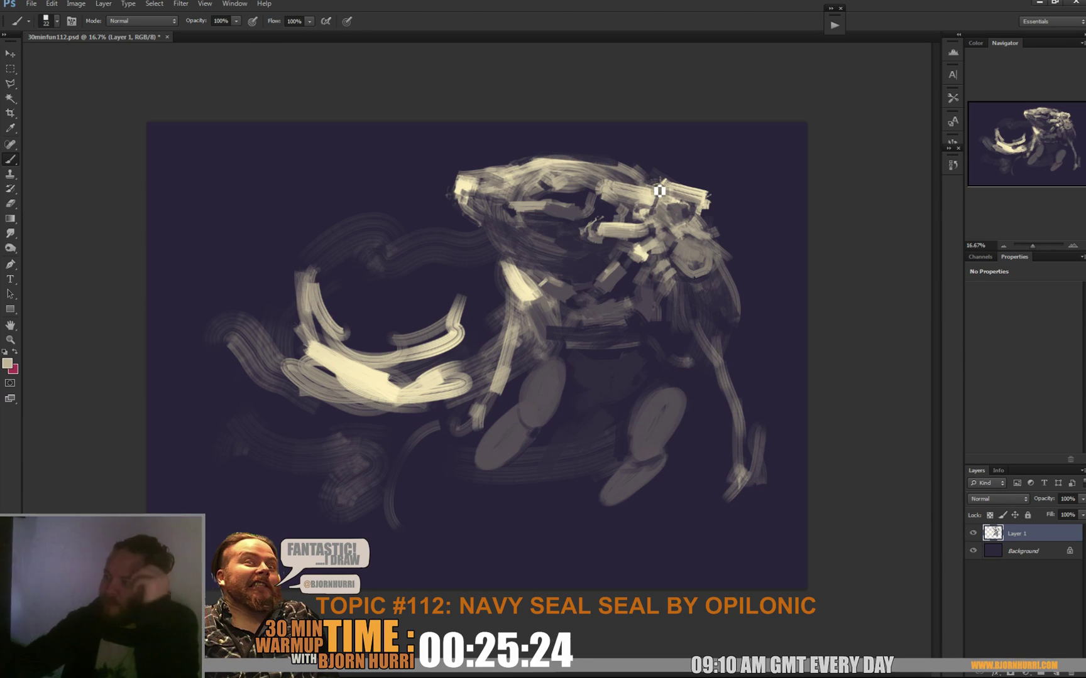
Set the brush to 43 px and paint the dark eye and dark marks on the snout tip in sampled dark purple.
left_click(607, 240, "alt")
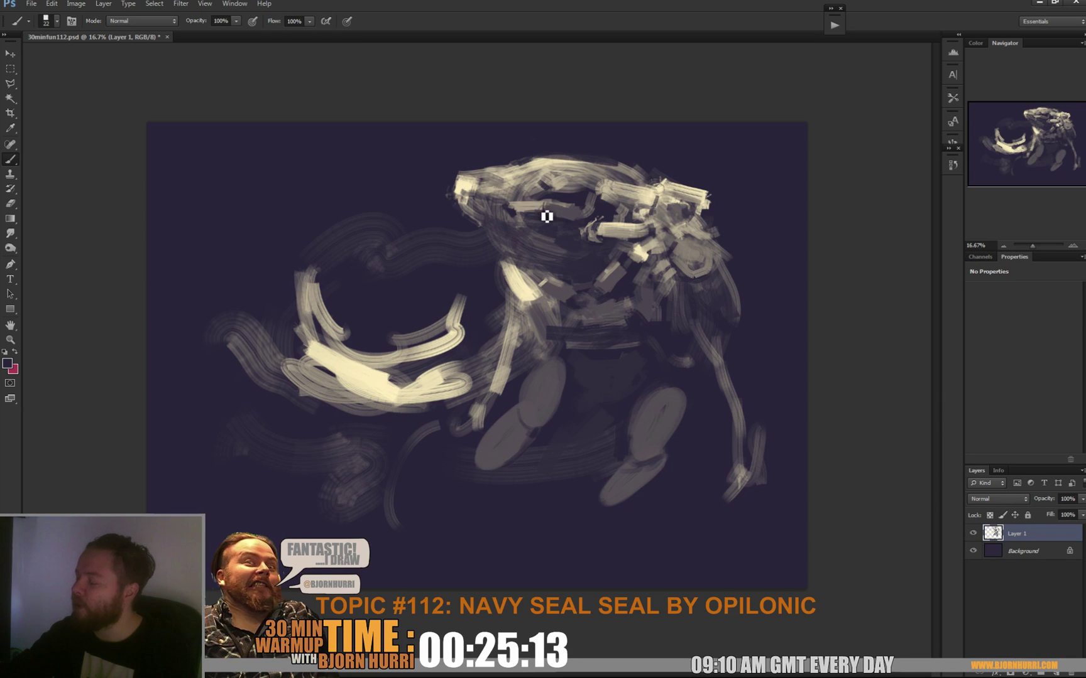
right_click(588, 199)
left_click(617, 222)
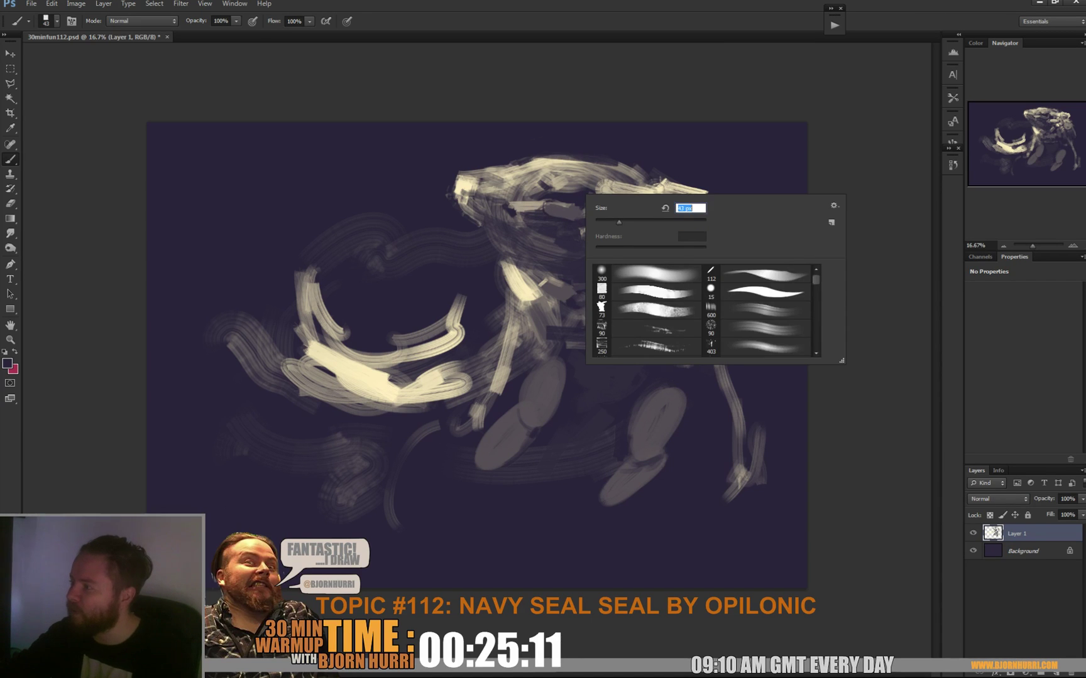
key("Return")
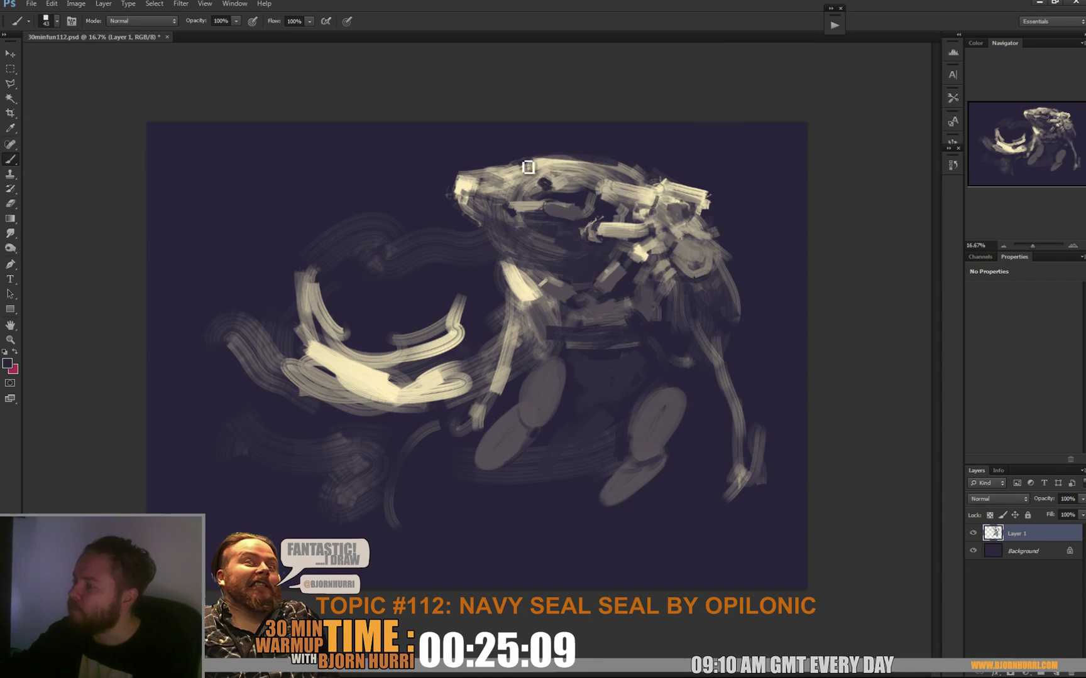
Refine the mouth line with sampled grey and cream tones, using the brush at 64 px and 25 px.
right_click(476, 195)
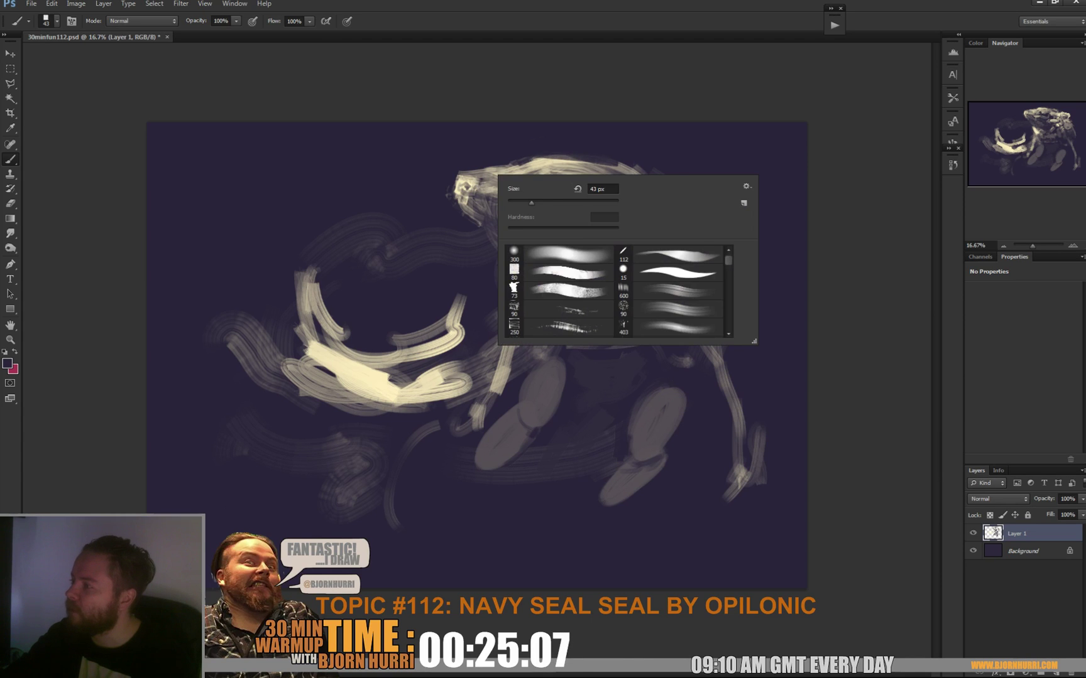
type("64")
key("Return")
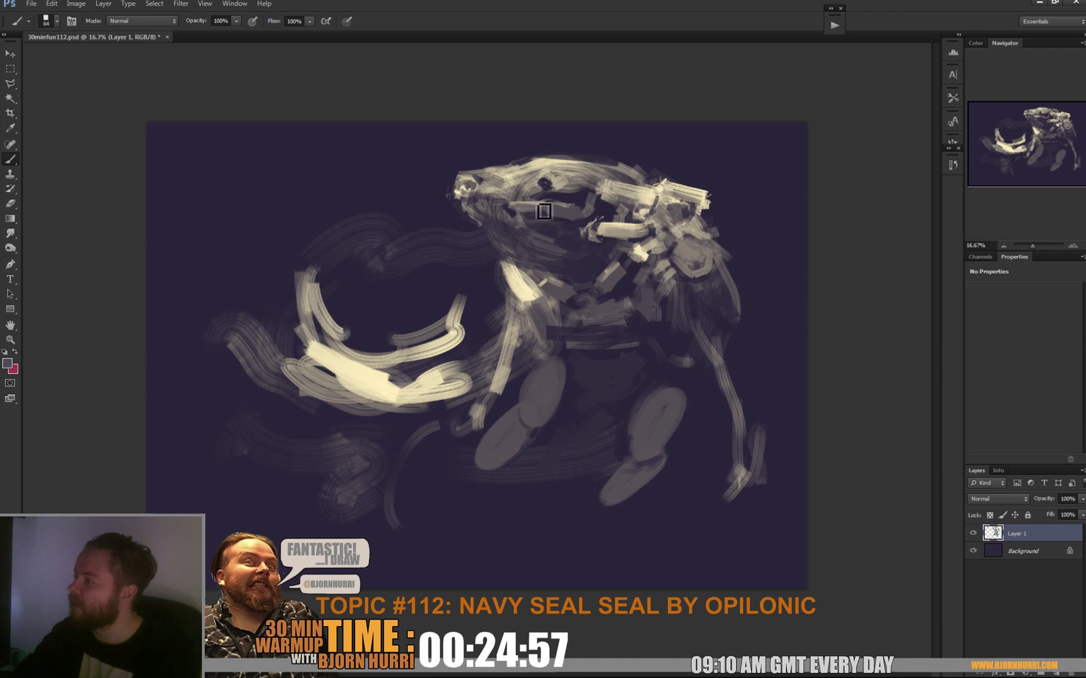
left_click(551, 164, "alt")
right_click(551, 165)
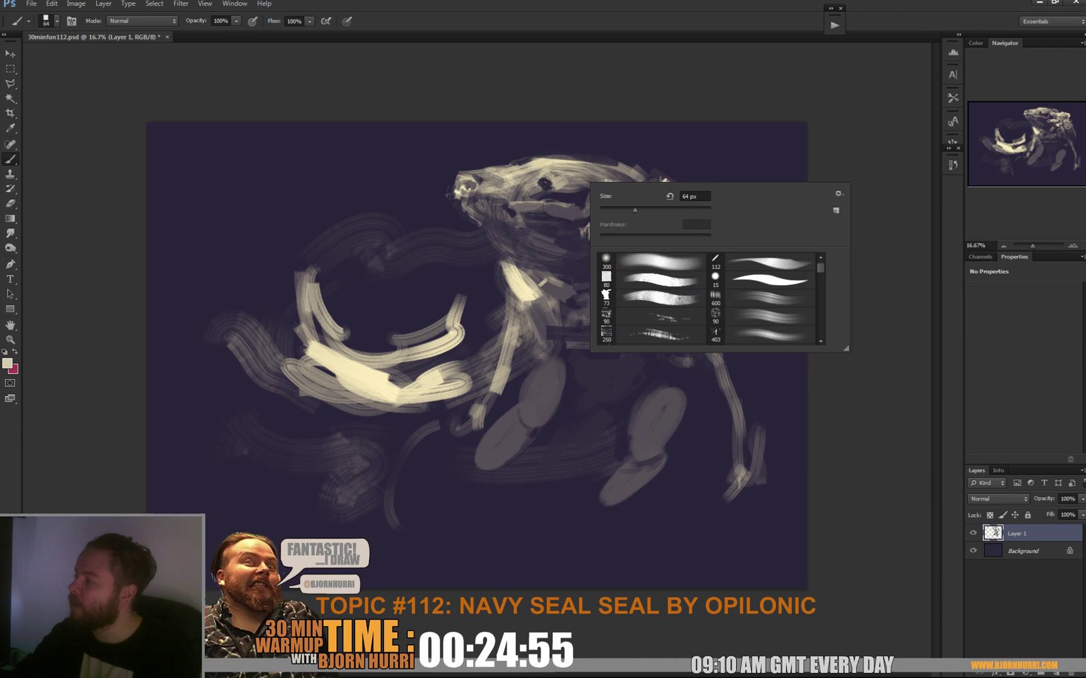
type("25")
key("Return")
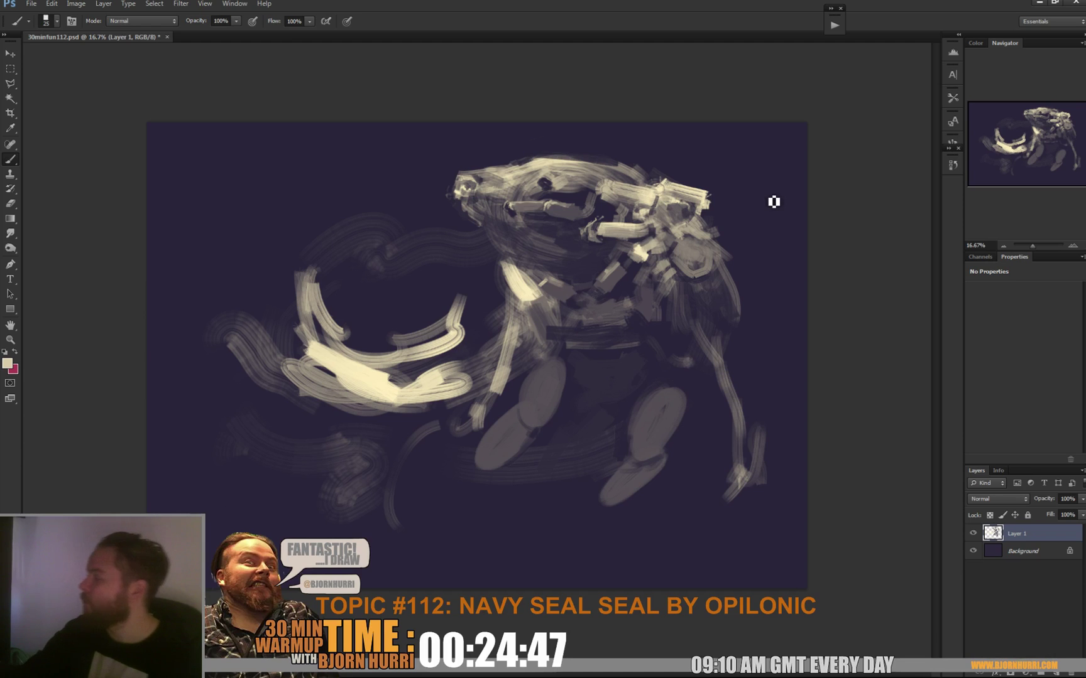
Sample tones around the eye and repaint the eye surround and cheek, setting the brush to 64 px.
left_click(550, 206, "alt")
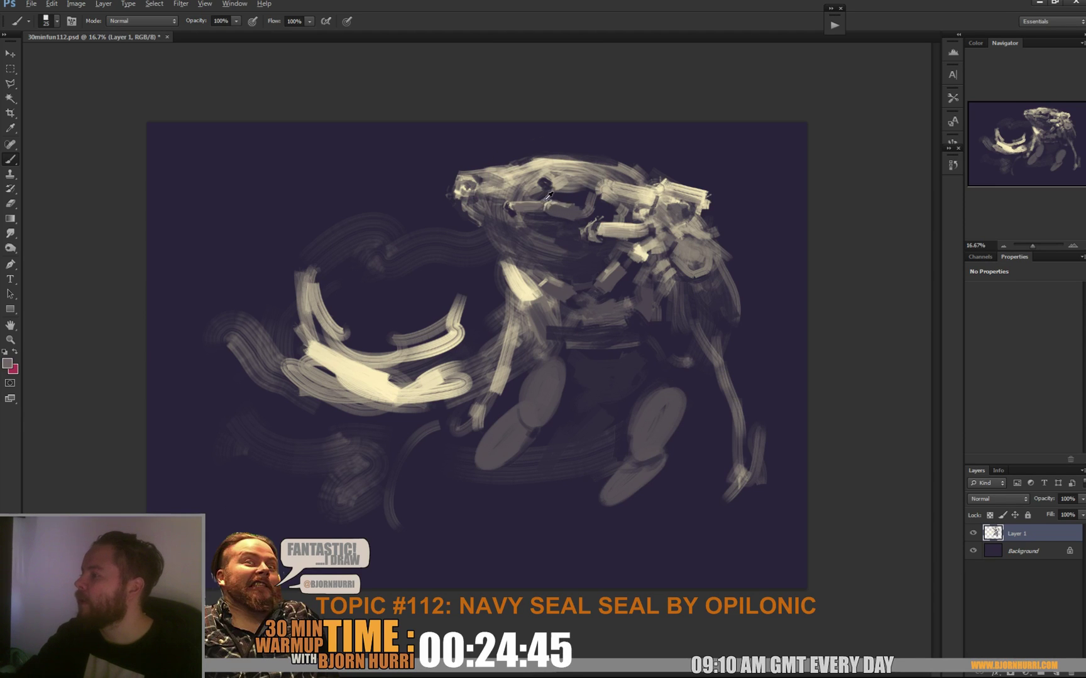
left_click(549, 197, "alt")
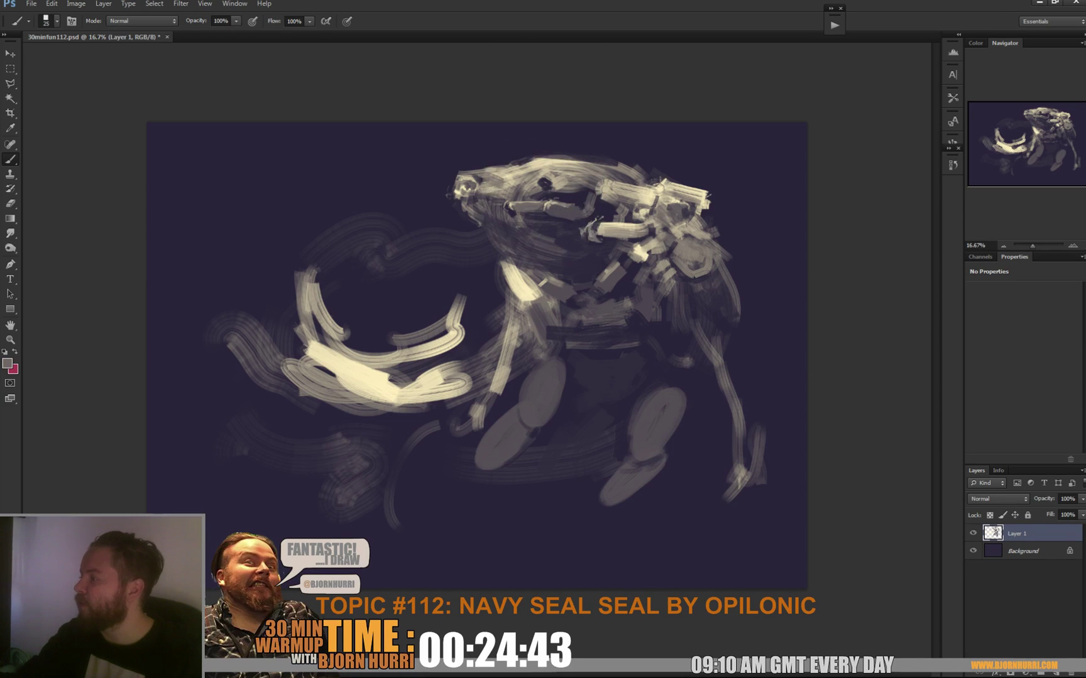
right_click(583, 201)
left_click(613, 227)
left_click(573, 190, "alt")
left_click(577, 196, "alt")
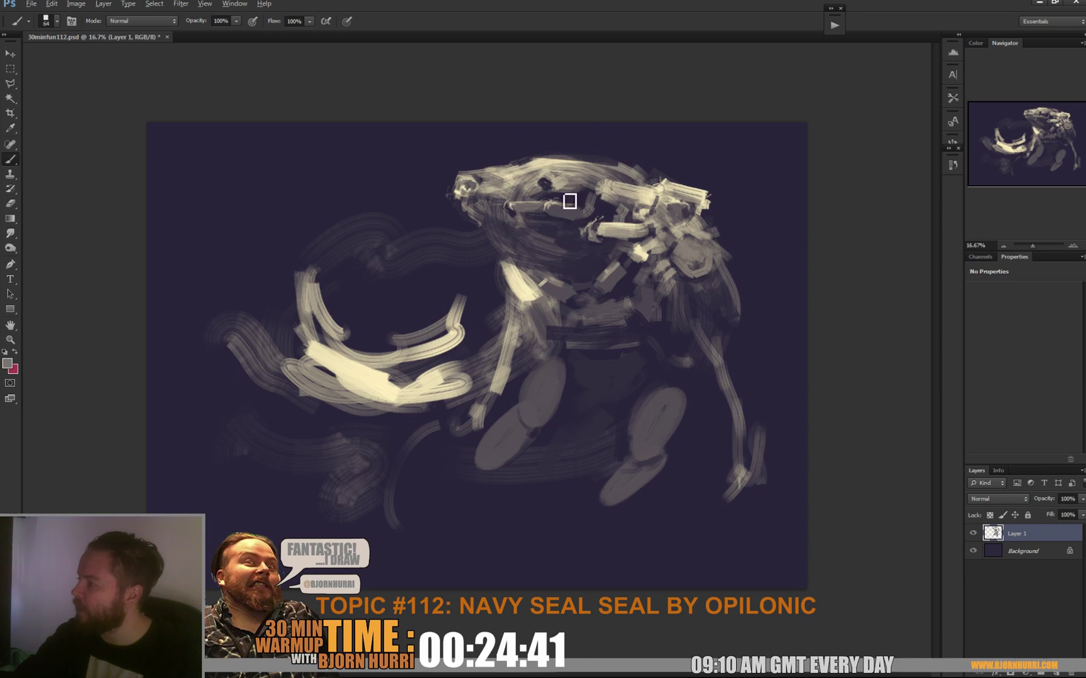
left_click(555, 194, "alt")
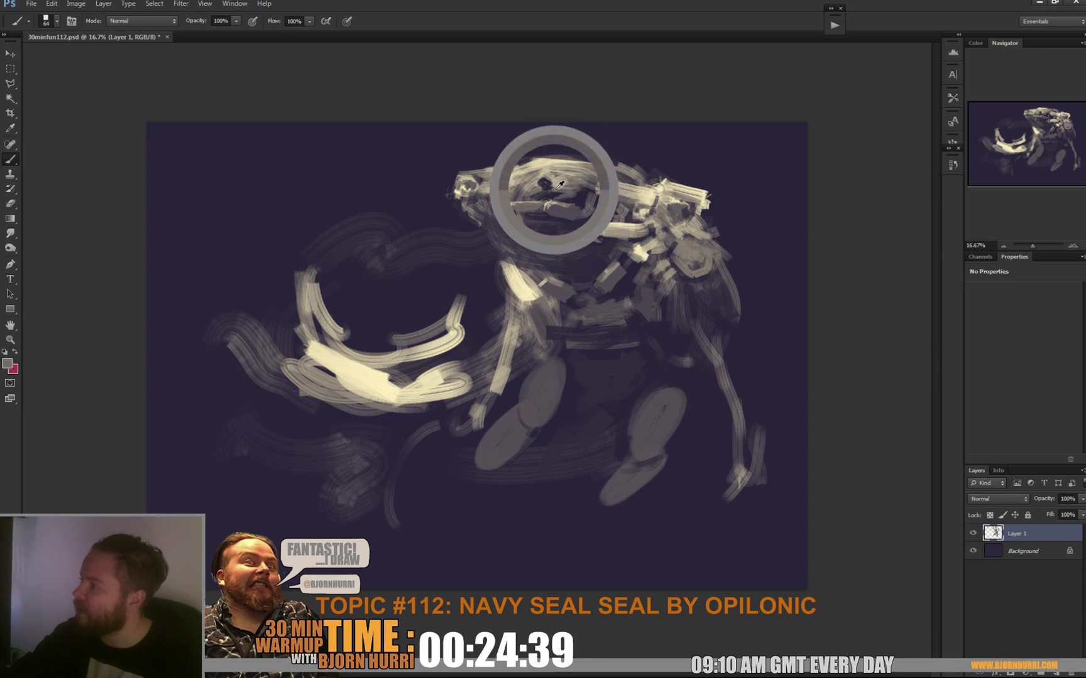
left_click(556, 186, "alt")
left_click_drag(546, 196, 554, 190)
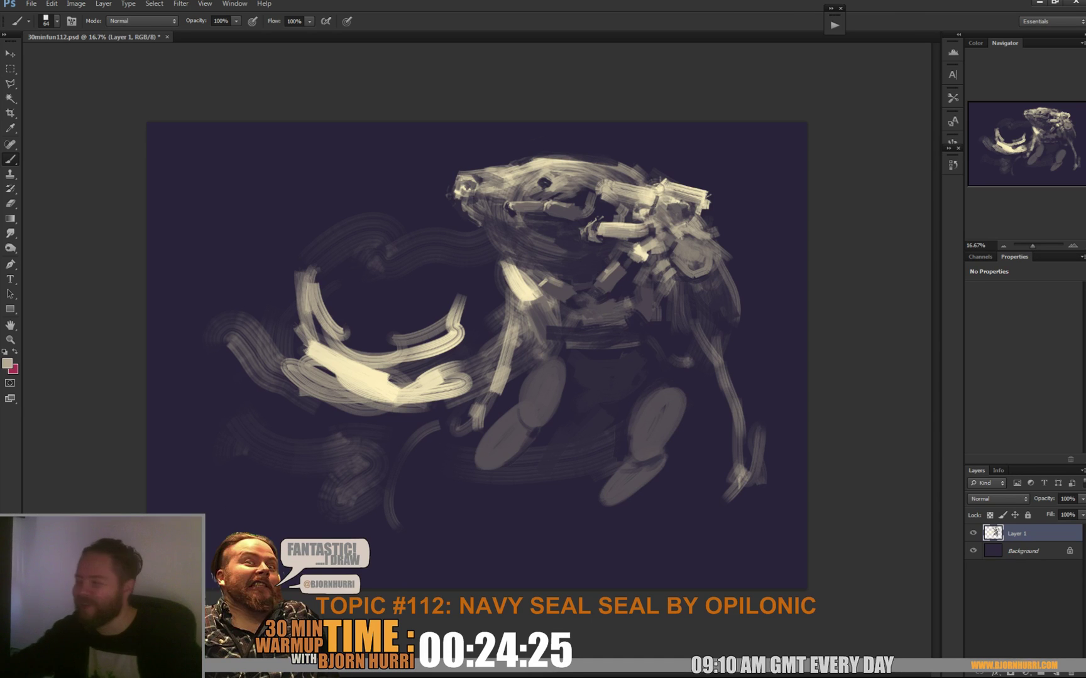
Set the brush to 78 px and reshape the rounded grey shoulder form with sampled dark and grey tones.
right_click(712, 268)
left_click_drag(758, 295, 766, 296)
left_click(685, 278, "alt")
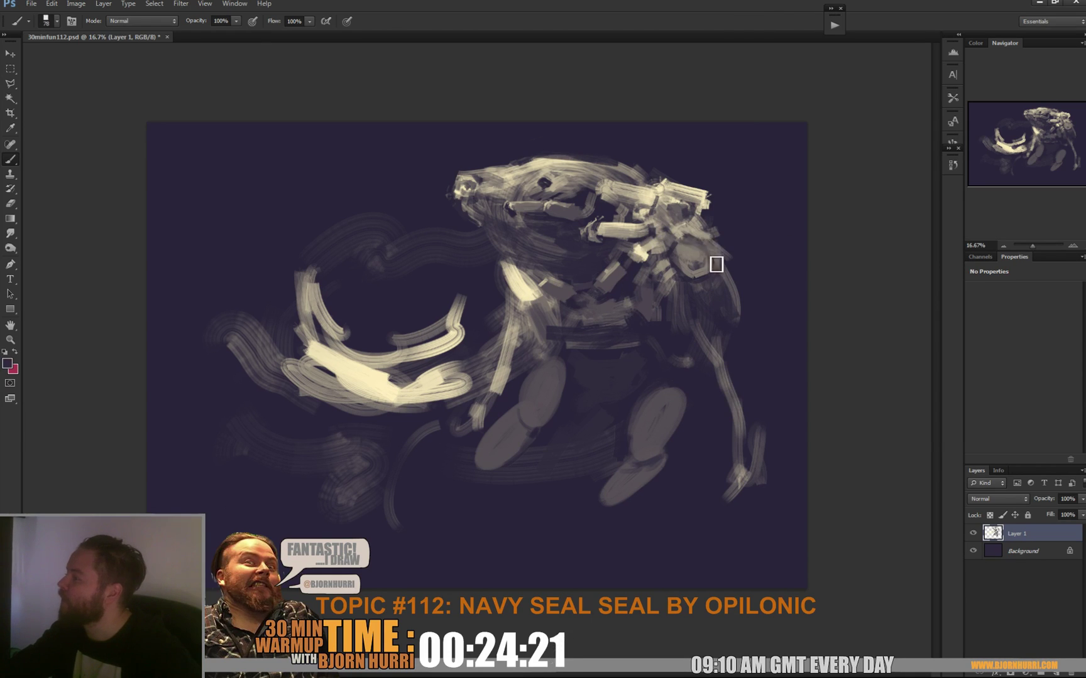
mouse_move(714, 264)
left_mouse_down()
mouse_move(688, 263)
mouse_move(690, 250)
left_mouse_up()
left_click(690, 231, "alt")
left_click(690, 250, "alt")
right_click(727, 234)
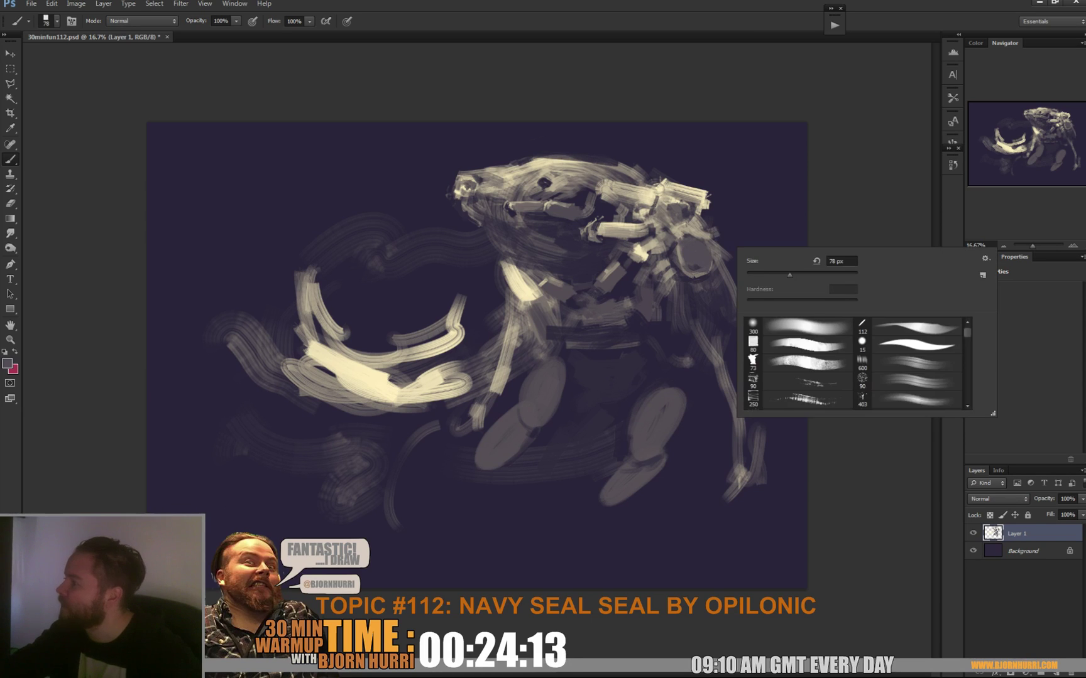
key("Return")
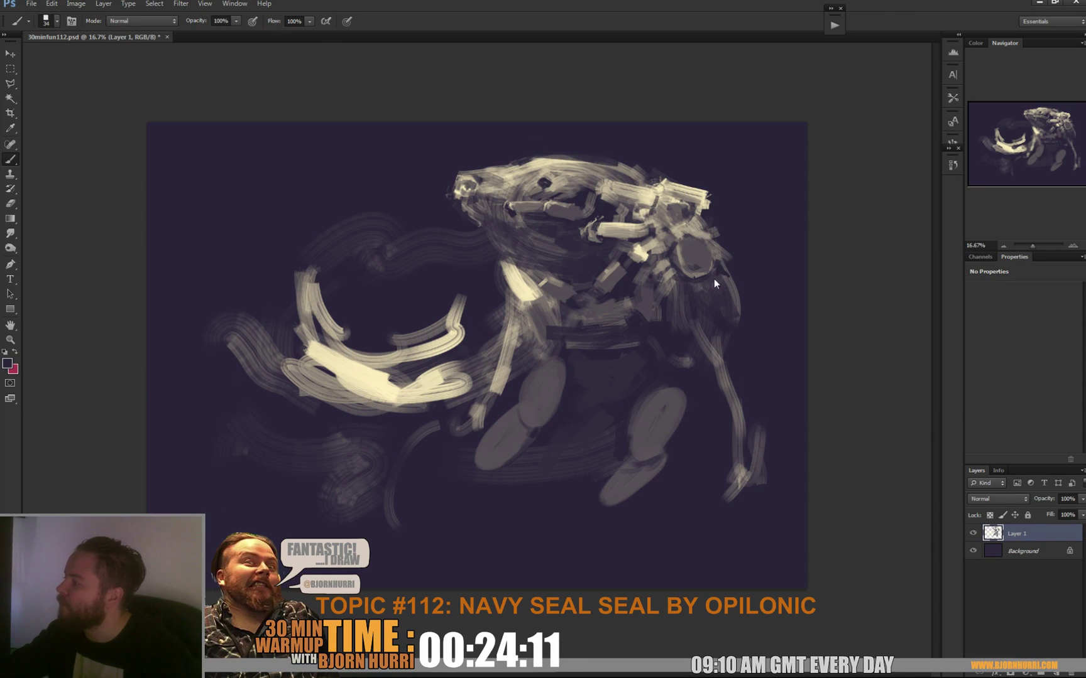
Set the brush to 135 px and darken the upper arm below the rounded shoulder form.
right_click(677, 269)
type("135")
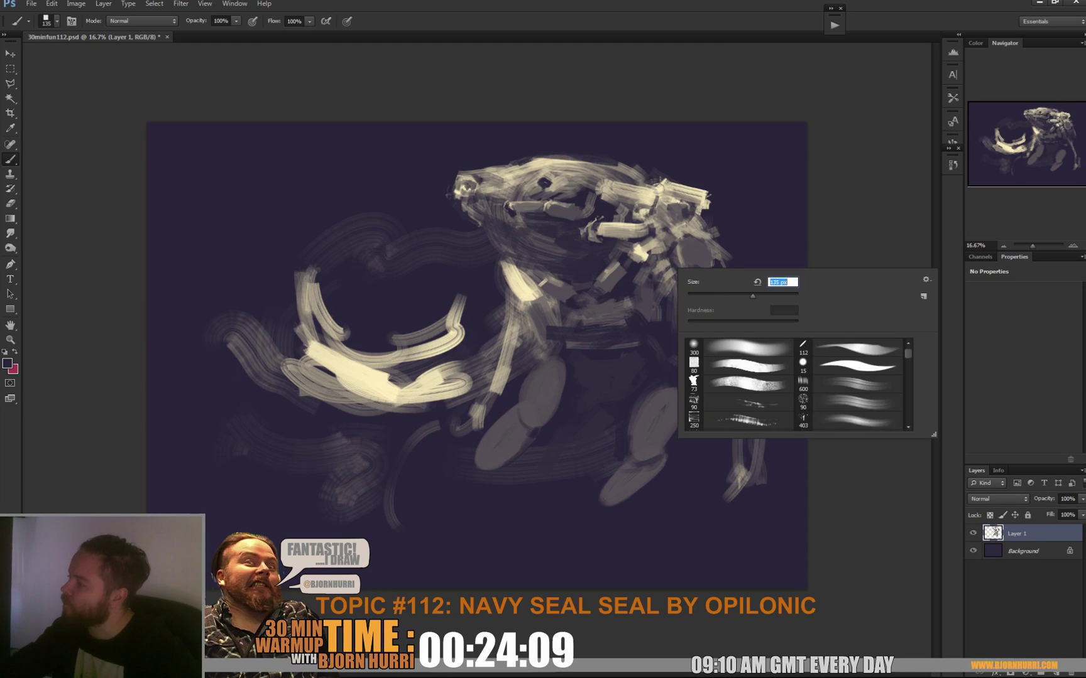
key("Return")
mouse_move(682, 286)
left_mouse_down()
mouse_move(681, 308)
mouse_move(703, 317)
left_mouse_up()
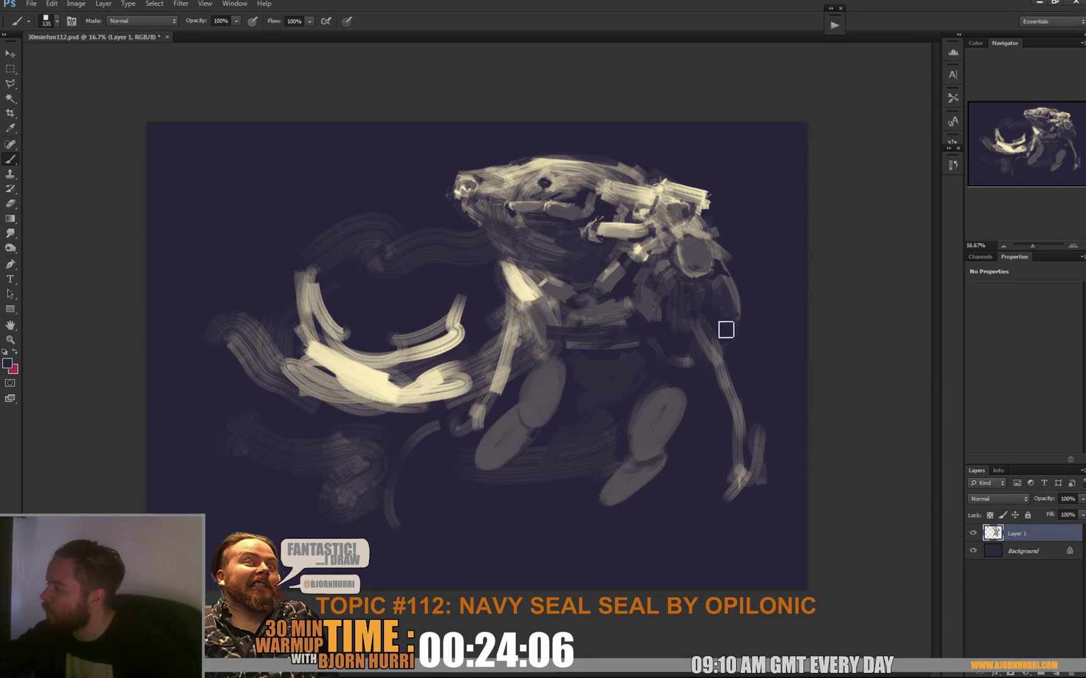
Thicken the long forelimb below the rounded shoulder form with muted grey-purple, and cover the loose strokes beside its tip with background purple.
left_click(718, 351, "alt")
mouse_move(703, 316)
left_mouse_down()
mouse_move(723, 348)
mouse_move(711, 343)
mouse_move(748, 461)
mouse_move(745, 494)
mouse_move(773, 427)
mouse_move(760, 503)
mouse_move(730, 449)
mouse_move(735, 422)
mouse_move(717, 398)
left_mouse_up()
left_click(773, 427, "alt")
left_click(729, 455, "alt")
left_click(722, 417, "alt")
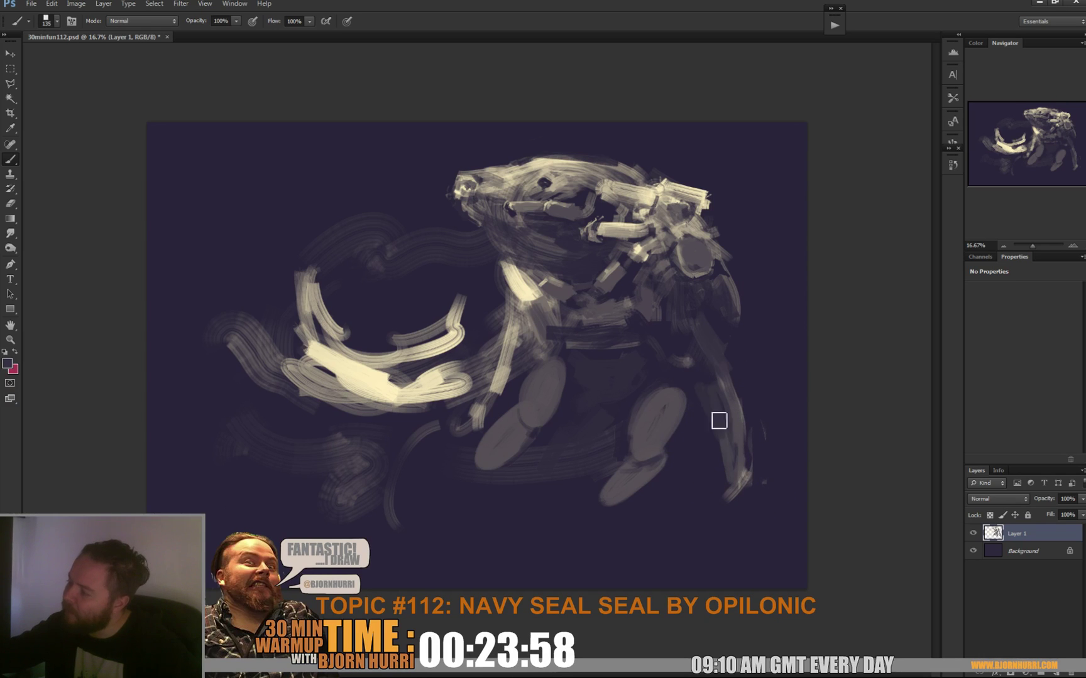
Set the brush to 38 px and refine the edges and tip of that forelimb with sampled grey and dark tones.
right_click(757, 484)
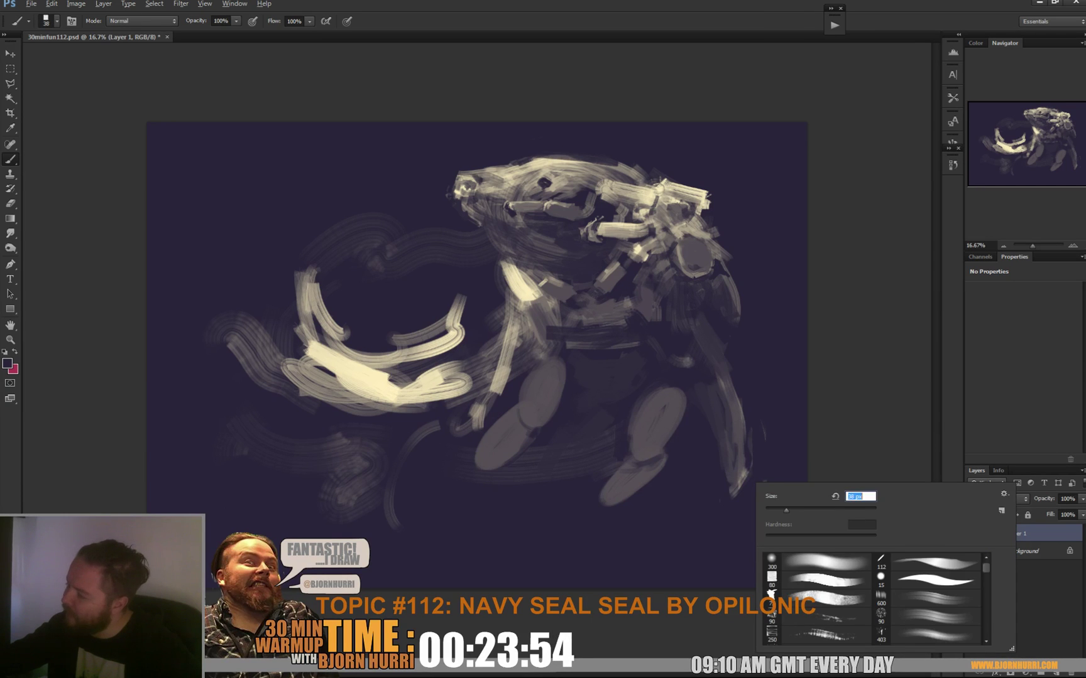
key("Return")
left_click_drag(736, 482, 729, 469)
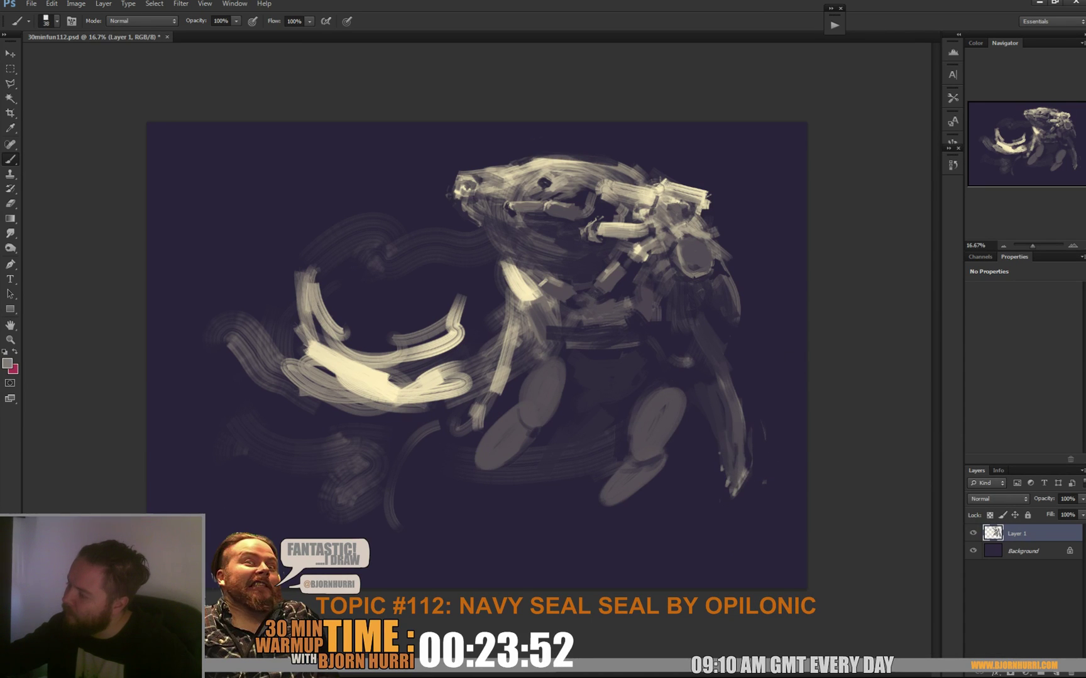
left_click(721, 443, "alt")
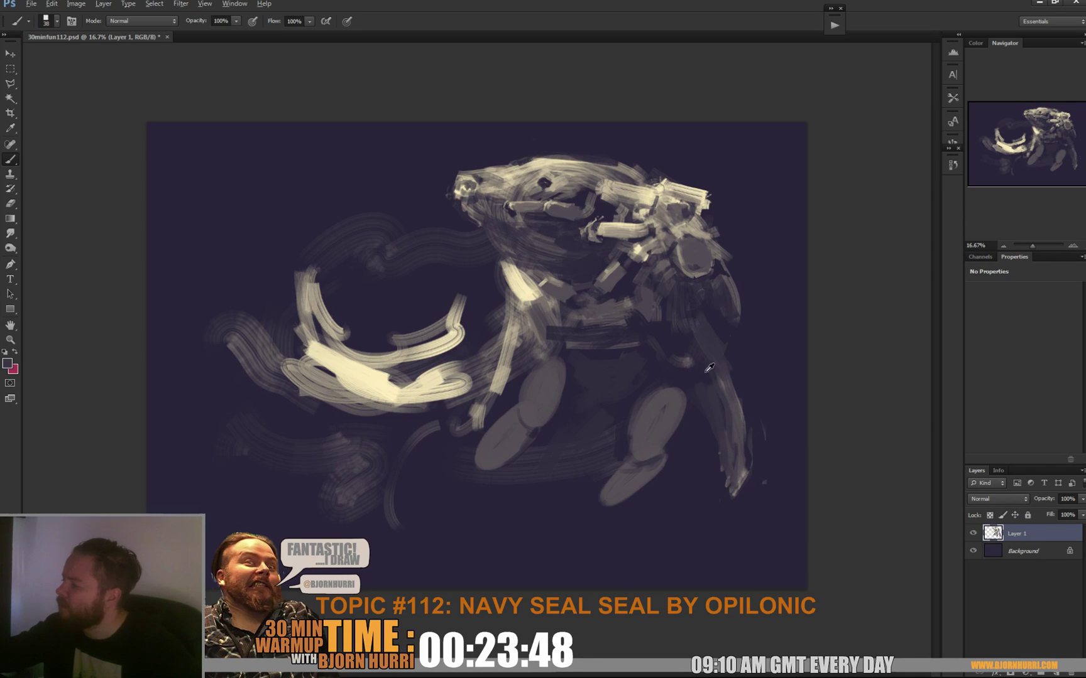
right_click(803, 597)
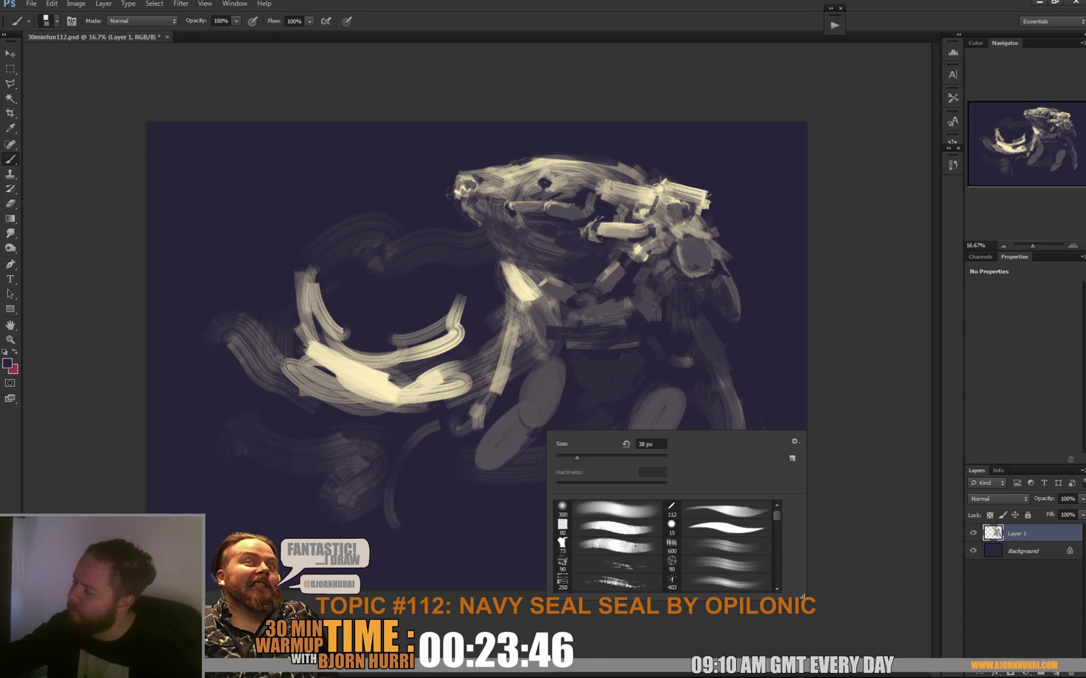
Set the brush to 87 px, fill out the forelimb below the bright chest patch with sampled grey, and tone its upper part with dark purple.
left_click(518, 342, "alt")
right_click(510, 361)
left_click(550, 387)
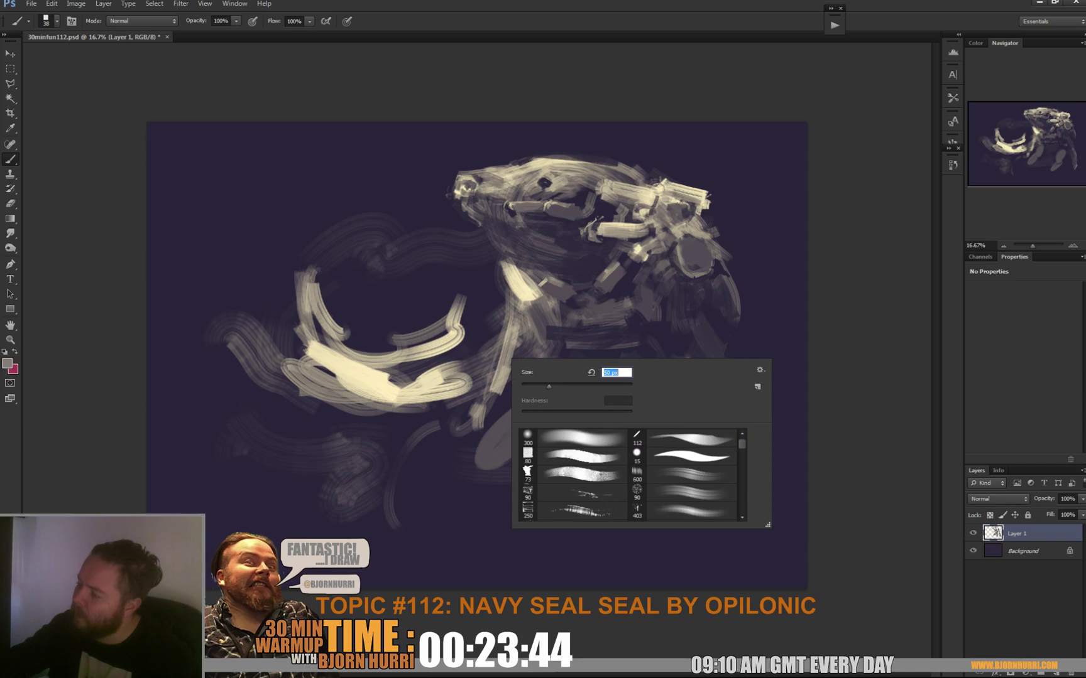
left_click(506, 356, "alt")
mouse_move(509, 322)
left_mouse_down()
mouse_move(487, 414)
mouse_move(488, 399)
mouse_move(456, 440)
mouse_move(490, 411)
mouse_move(466, 433)
mouse_move(481, 412)
left_mouse_up()
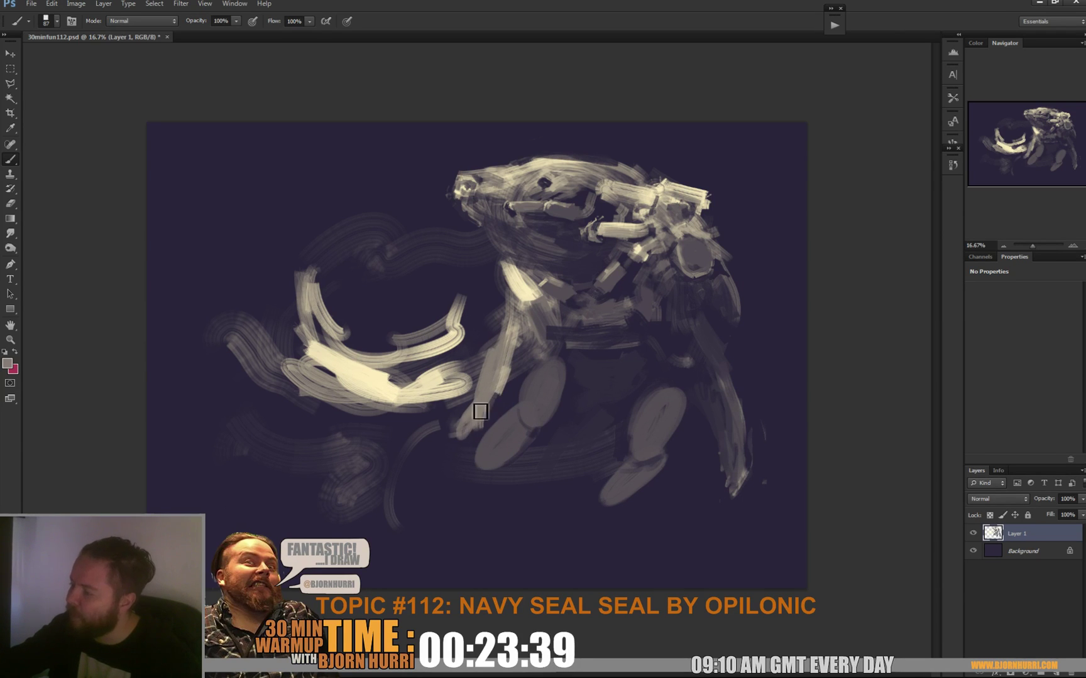
left_click(497, 290, "alt")
left_click_drag(526, 320, 532, 339)
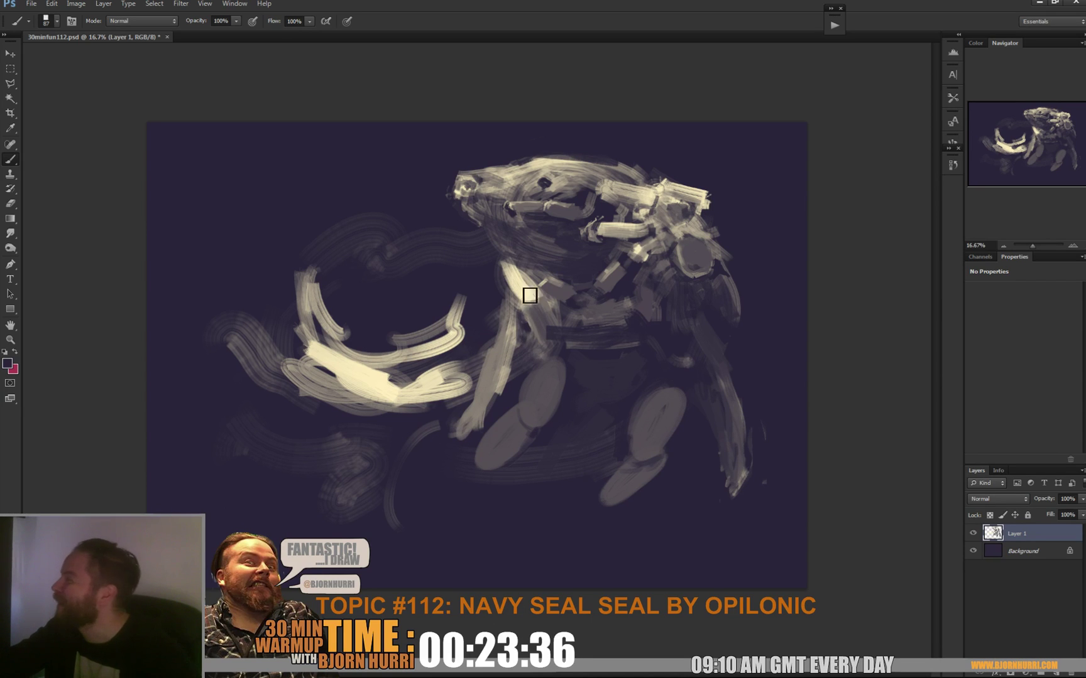
Refine the lower part of the forelimb under the bright chest patch with sampled dark purple and grey strokes.
left_click(515, 367, "alt")
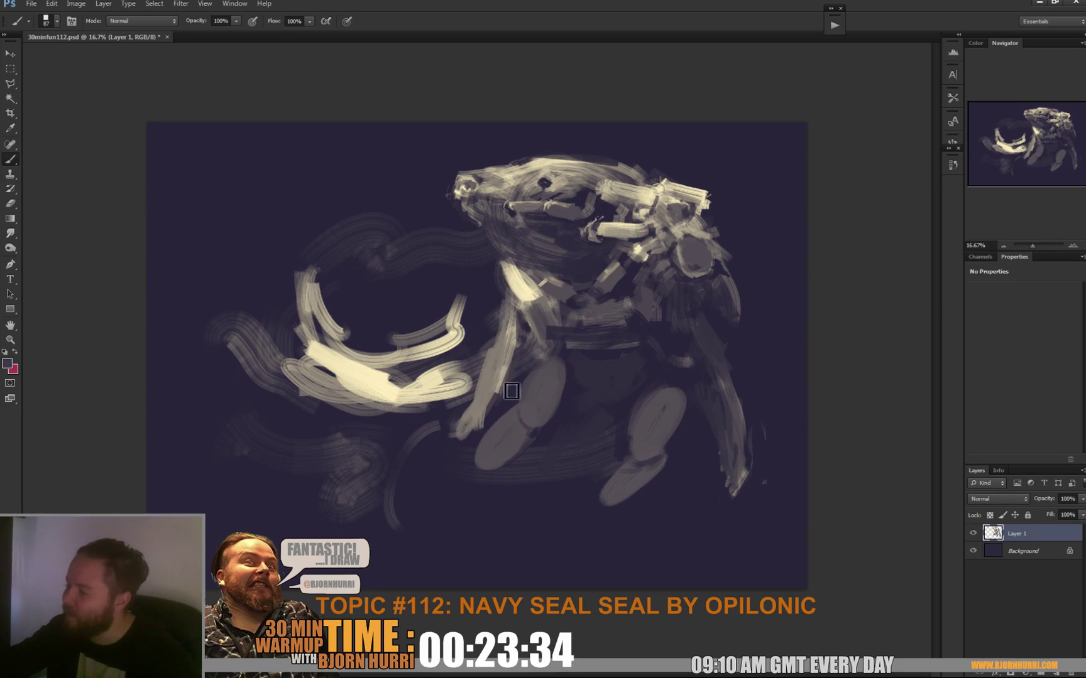
mouse_move(492, 414)
left_mouse_down()
mouse_move(479, 438)
mouse_move(509, 397)
mouse_move(472, 434)
left_mouse_up()
left_click(489, 419, "alt")
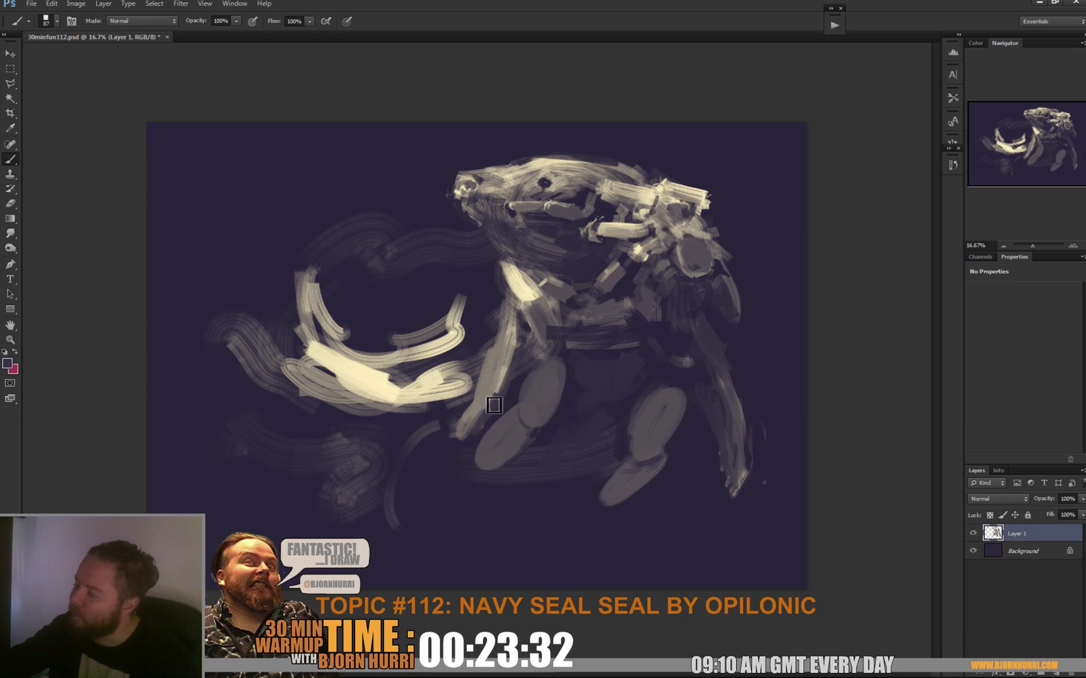
left_click(478, 406, "alt")
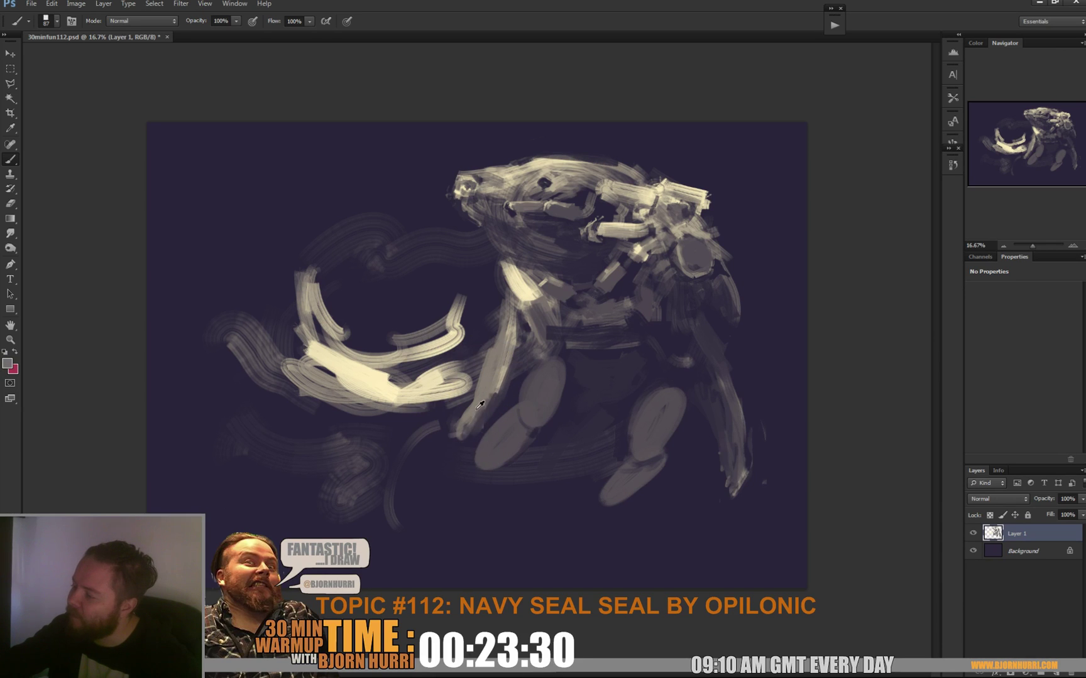
Tone down the bright chest patch with sampled light grey, set the brush to 62 px, and trim the patch with dark purple.
left_click(511, 326, "alt")
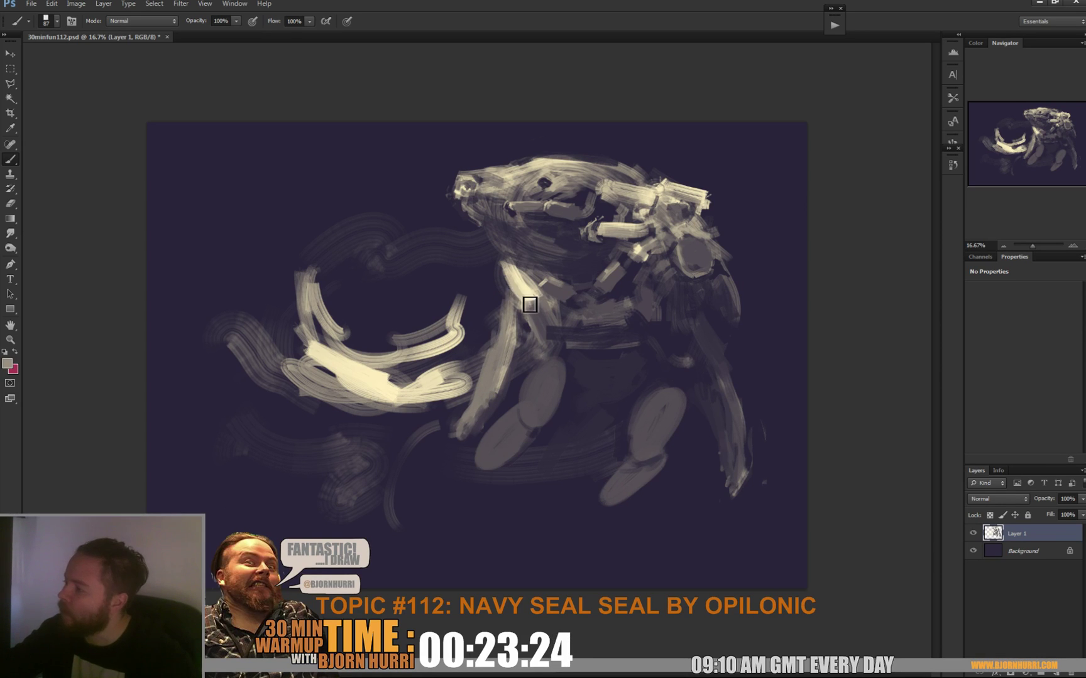
left_click(542, 267, "alt")
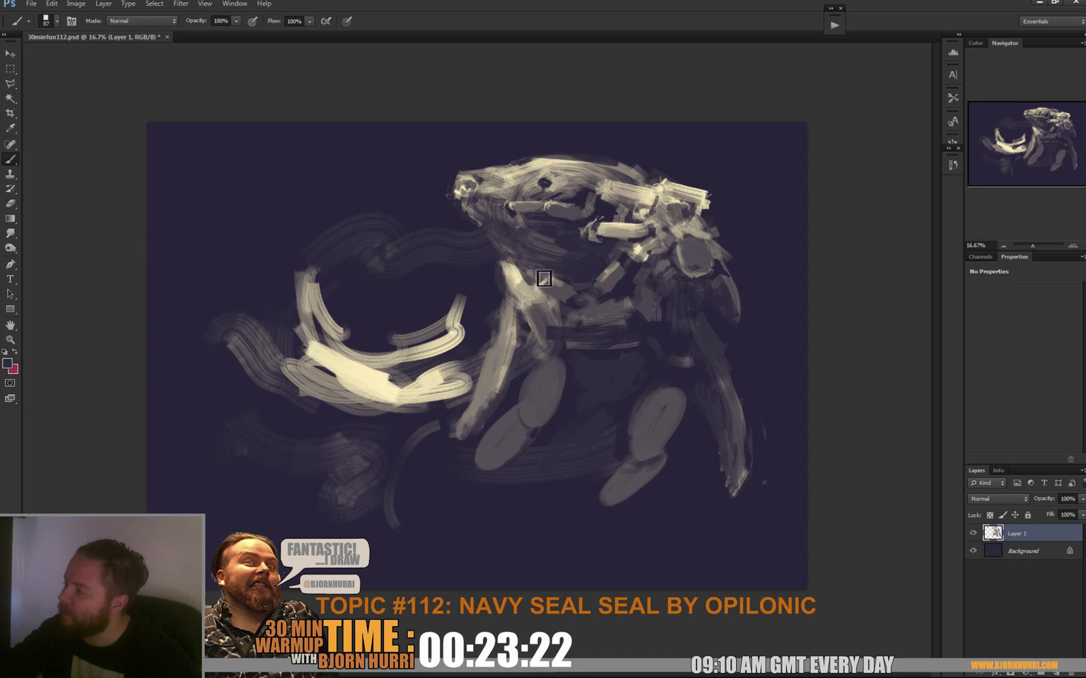
right_click(557, 269)
left_click_drag(618, 293, 609, 294)
left_click(537, 276)
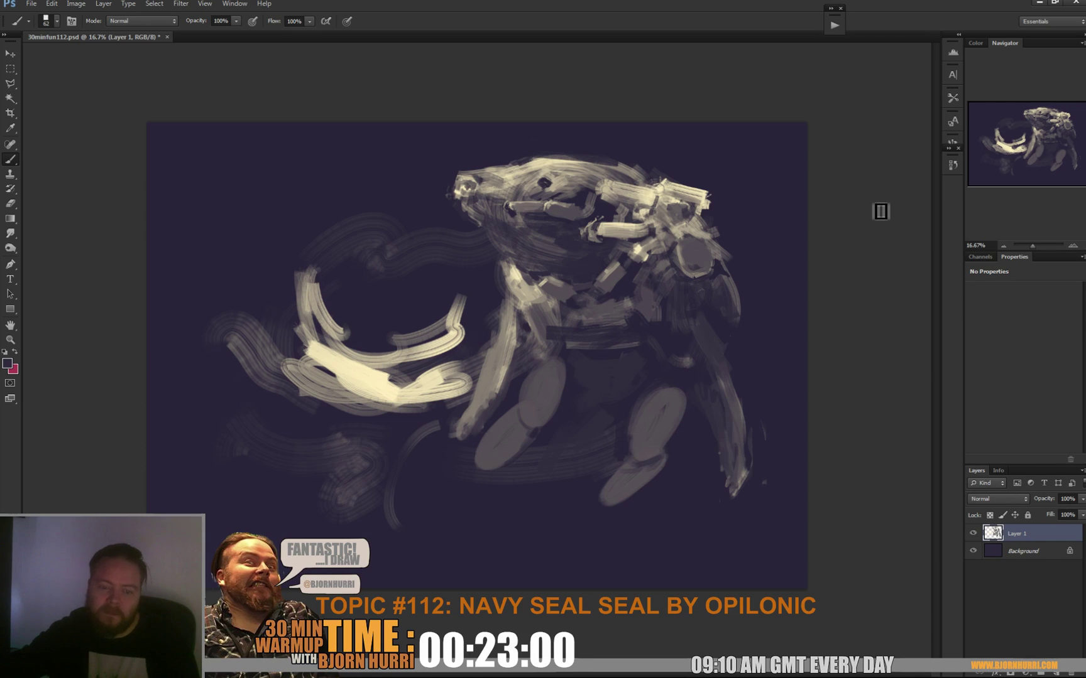
Set the brush to 99 px and taper the tip of the forelimb under the chest patch with background purple.
right_click(727, 395)
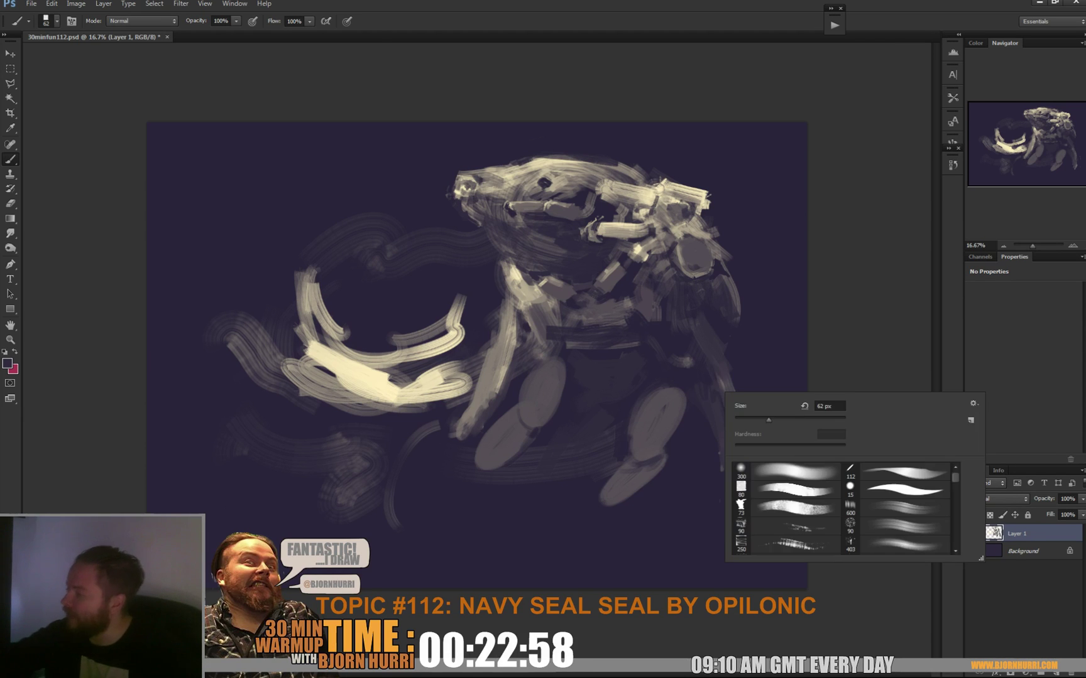
key("Return")
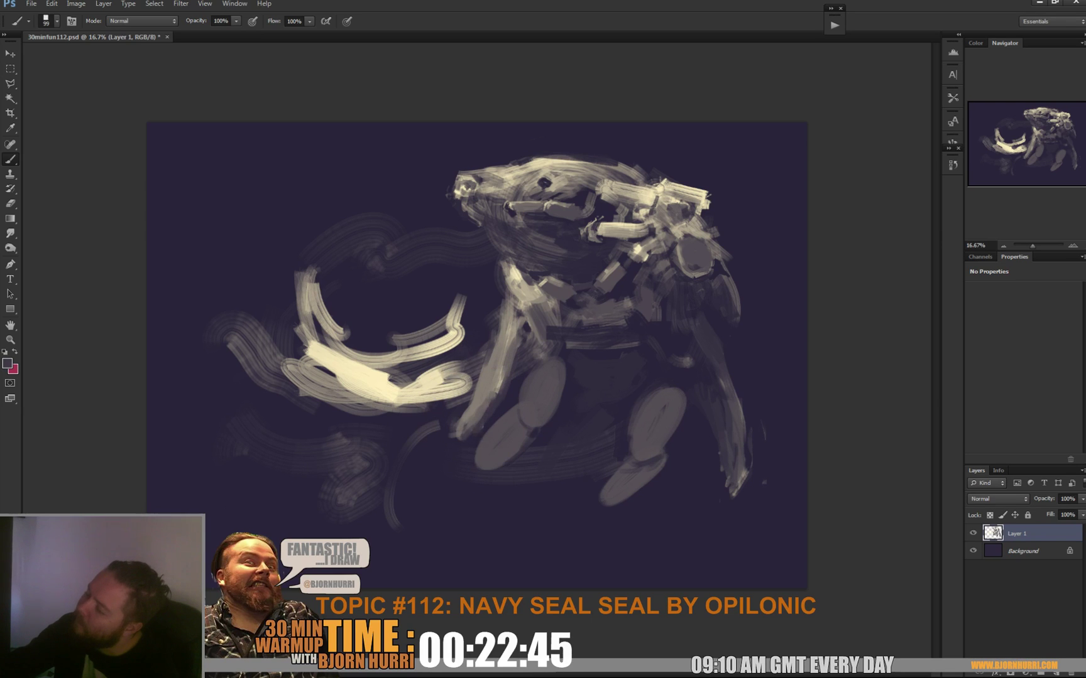
left_click(450, 450, "alt")
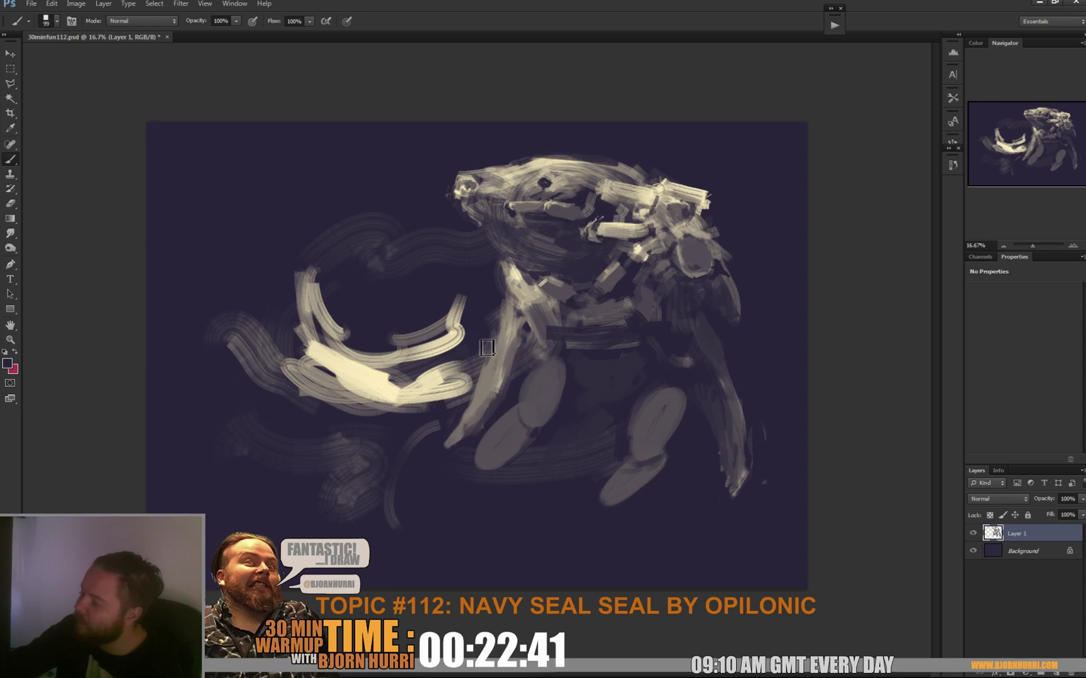
Set the brush to 154 px and darken the two overlapping ovals beside the front forelimb, undoing an unwanted stroke.
right_click(555, 444)
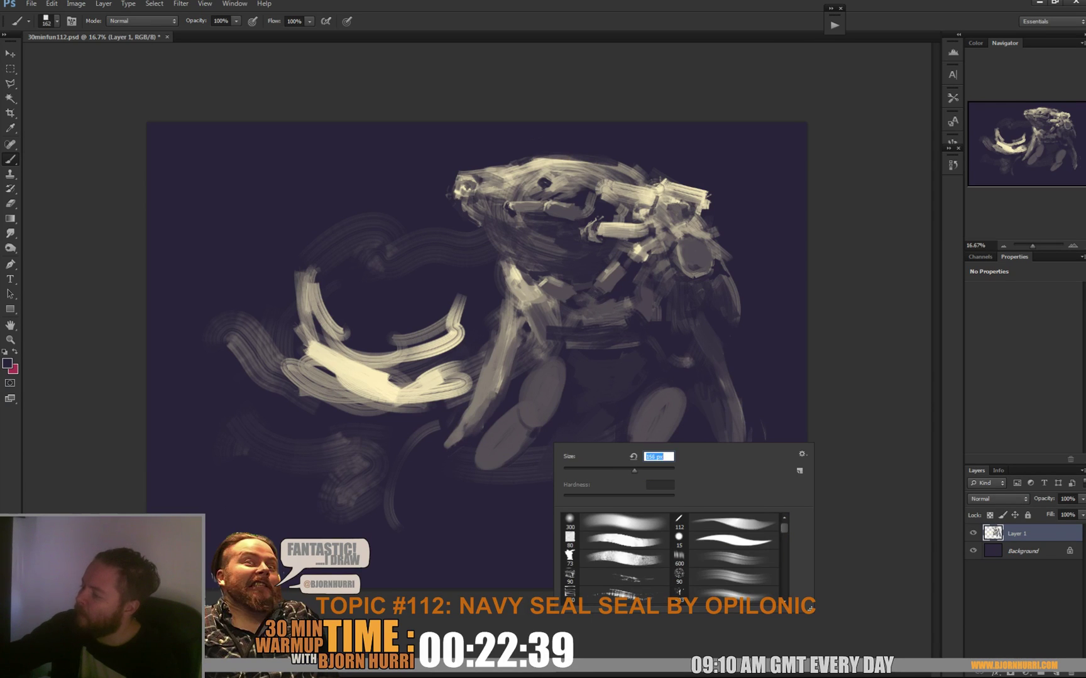
left_click_drag(634, 470, 633, 469)
left_click(524, 417)
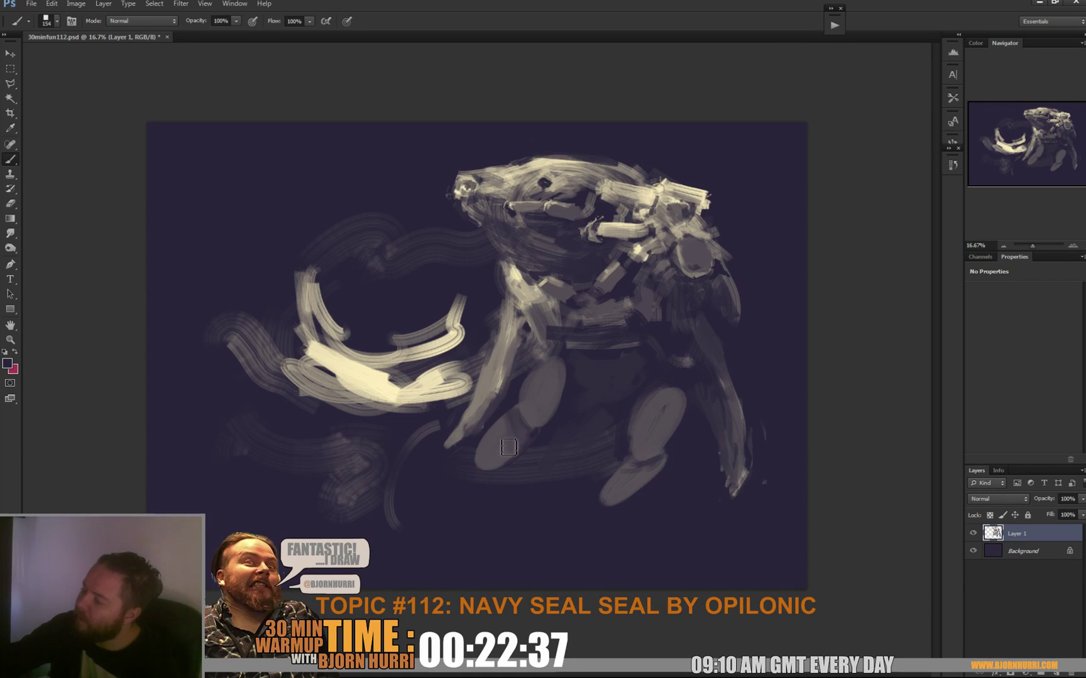
left_click_drag(508, 447, 483, 450)
key("ctrl+z")
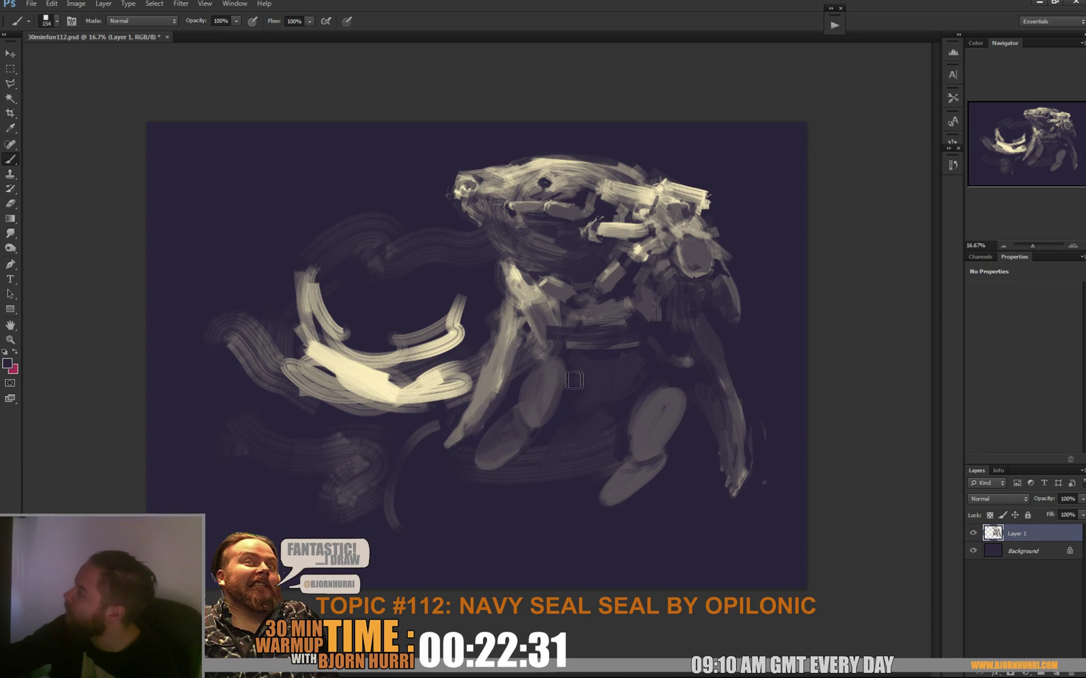
Set the brush to 62 px and rework the dark band across the lower chest with muted purple strokes.
right_click(598, 359)
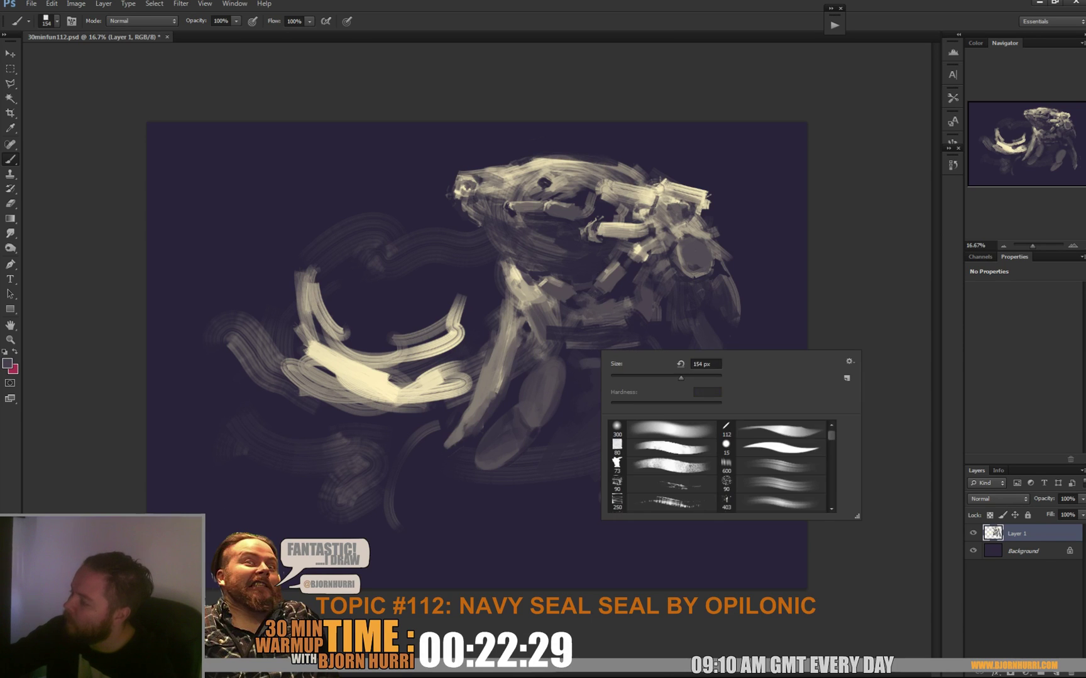
left_click(646, 377)
key("Return")
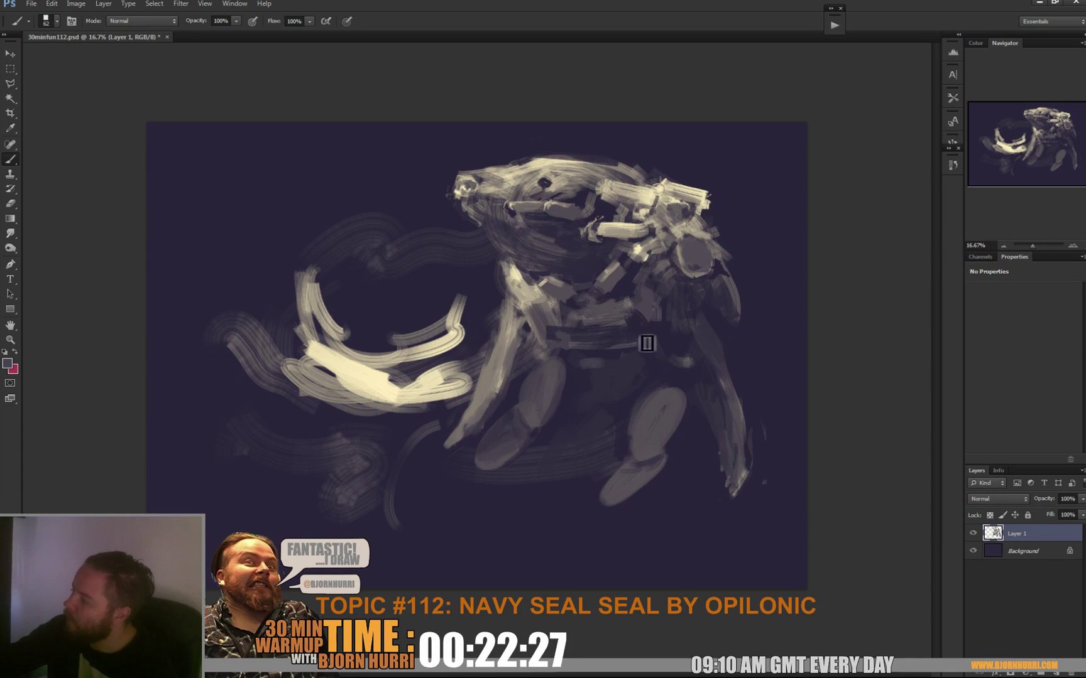
mouse_move(646, 344)
left_mouse_down()
mouse_move(635, 306)
mouse_move(567, 320)
mouse_move(593, 308)
left_mouse_up()
left_click(638, 320, "alt")
Break up the grey neck strokes with dark purple, and add light and dark texture to the lower chest patch.
left_click(602, 277, "alt")
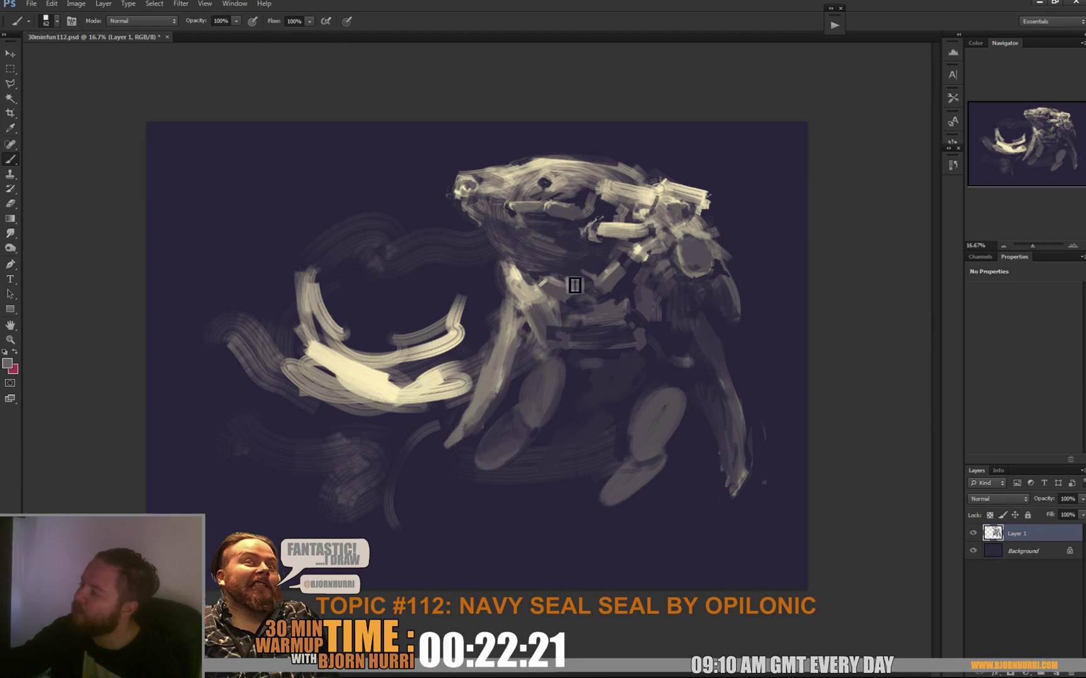
left_click_drag(574, 285, 588, 270)
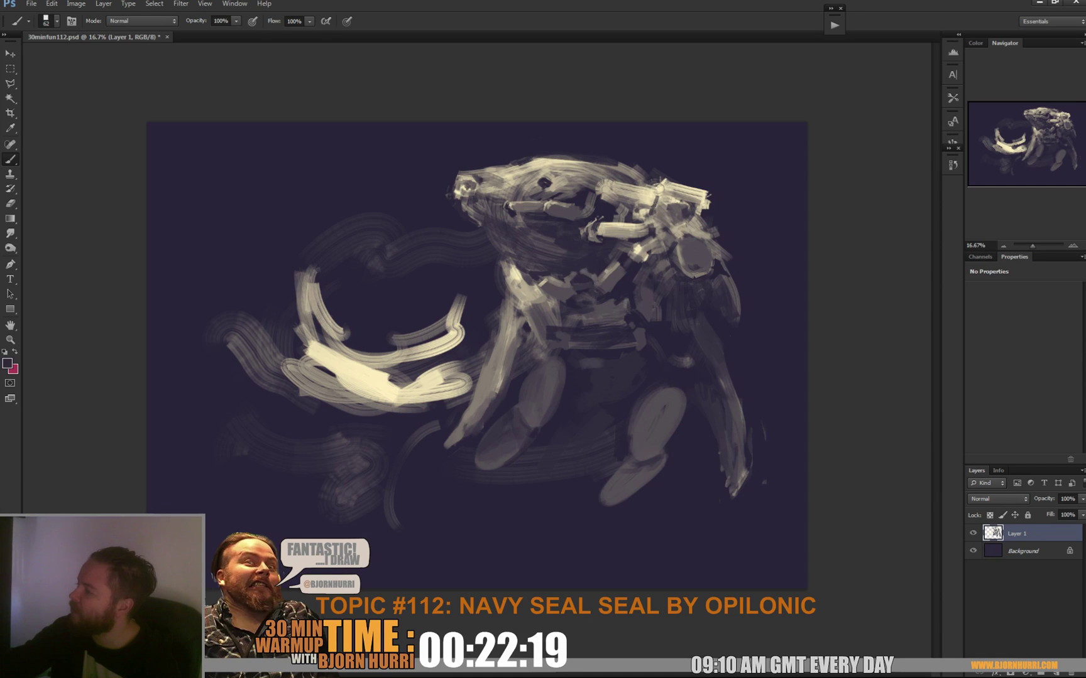
left_click(593, 273)
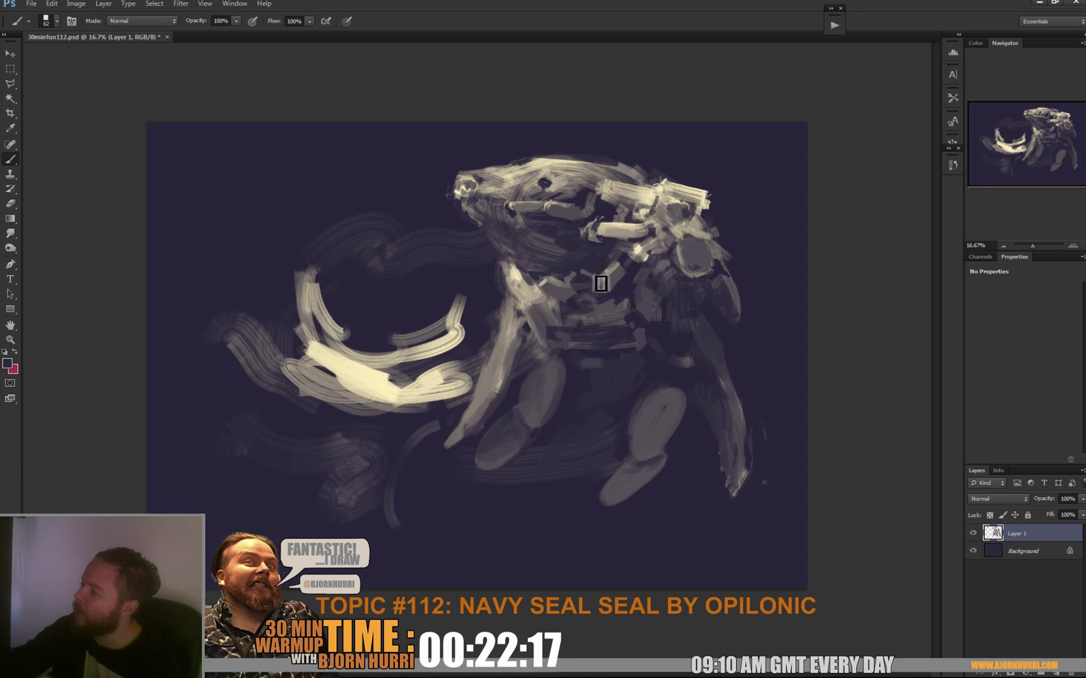
left_click_drag(595, 278, 576, 293)
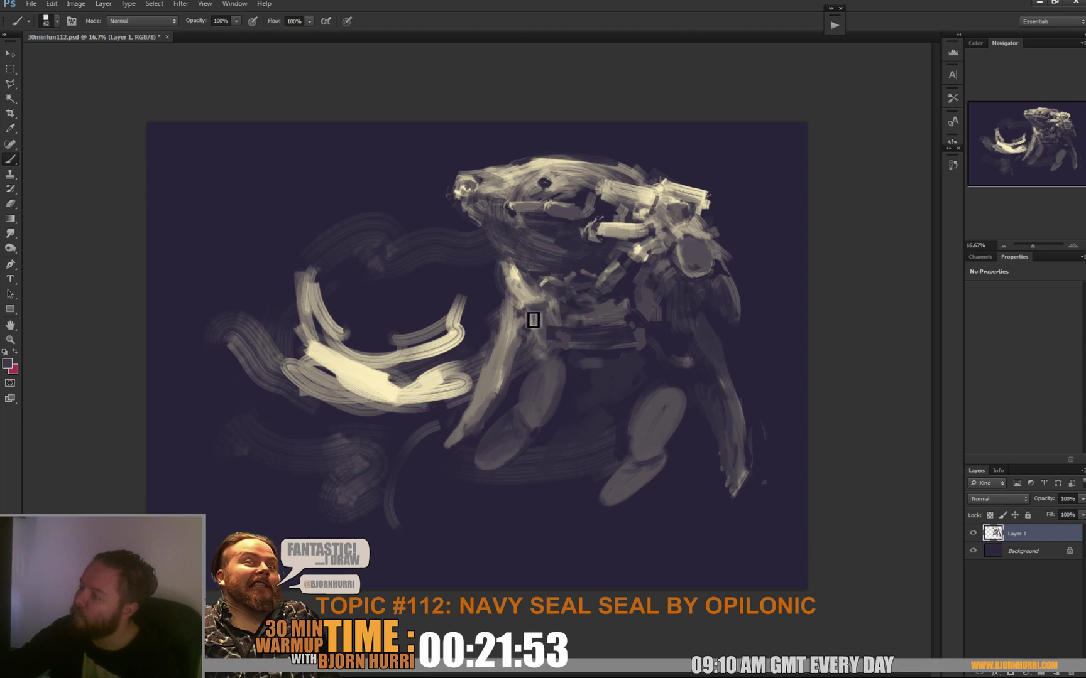
left_click(537, 320, "alt")
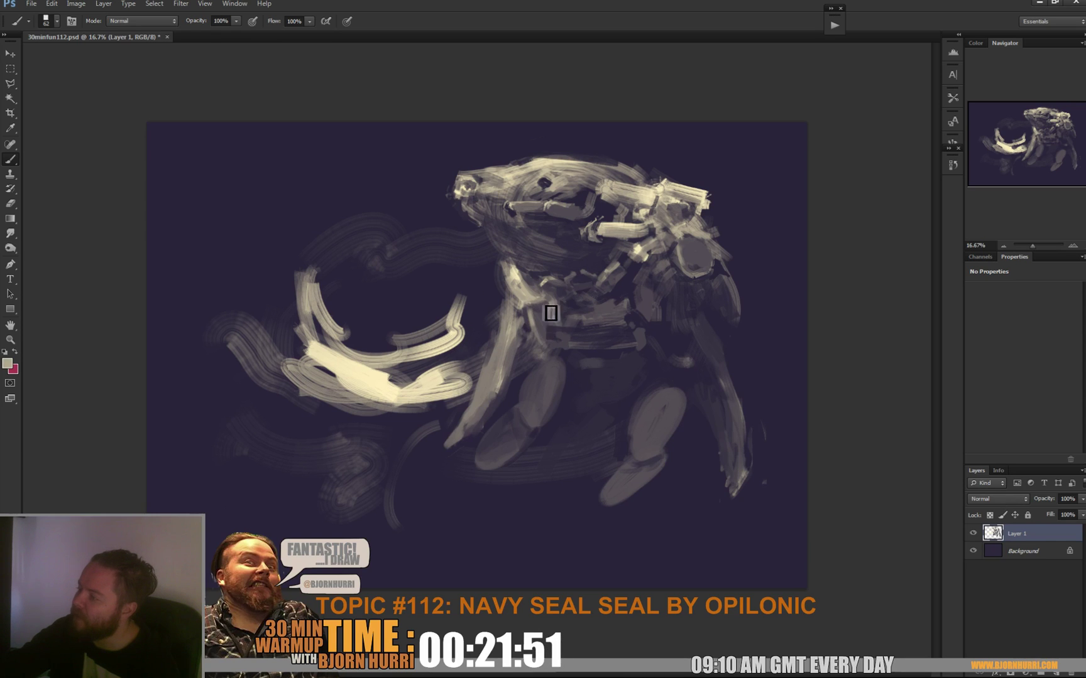
left_click(553, 326, "alt")
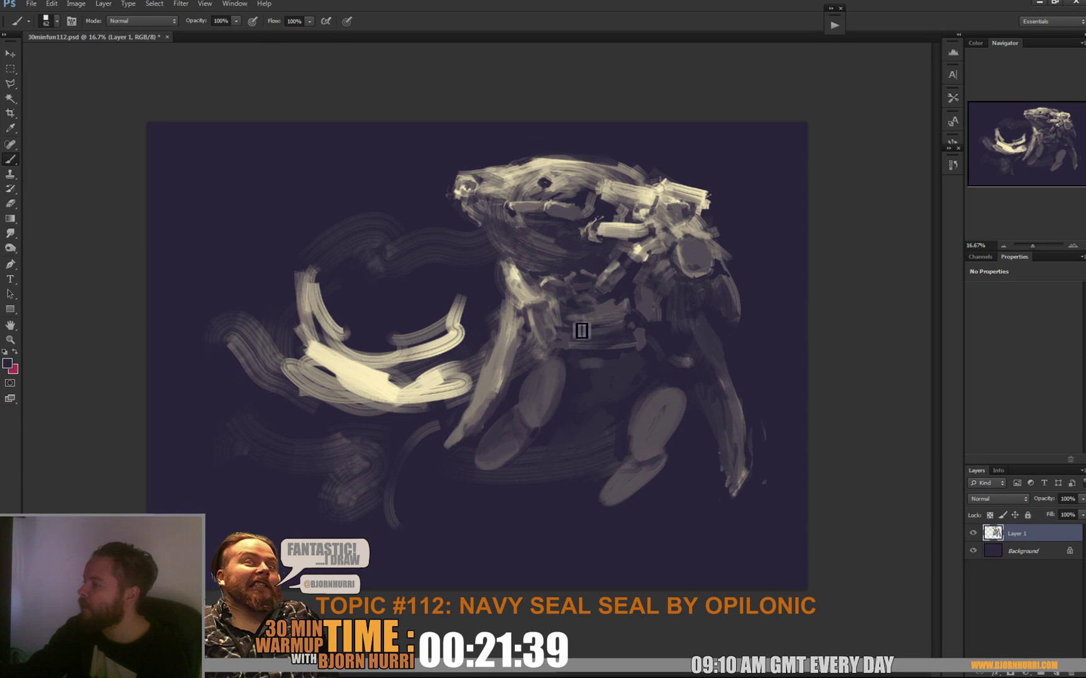
Set the brush to 88 px and carve the grey chest area between the forelimbs with sampled grey and dark purple.
right_click(628, 301)
type("88")
key("Return")
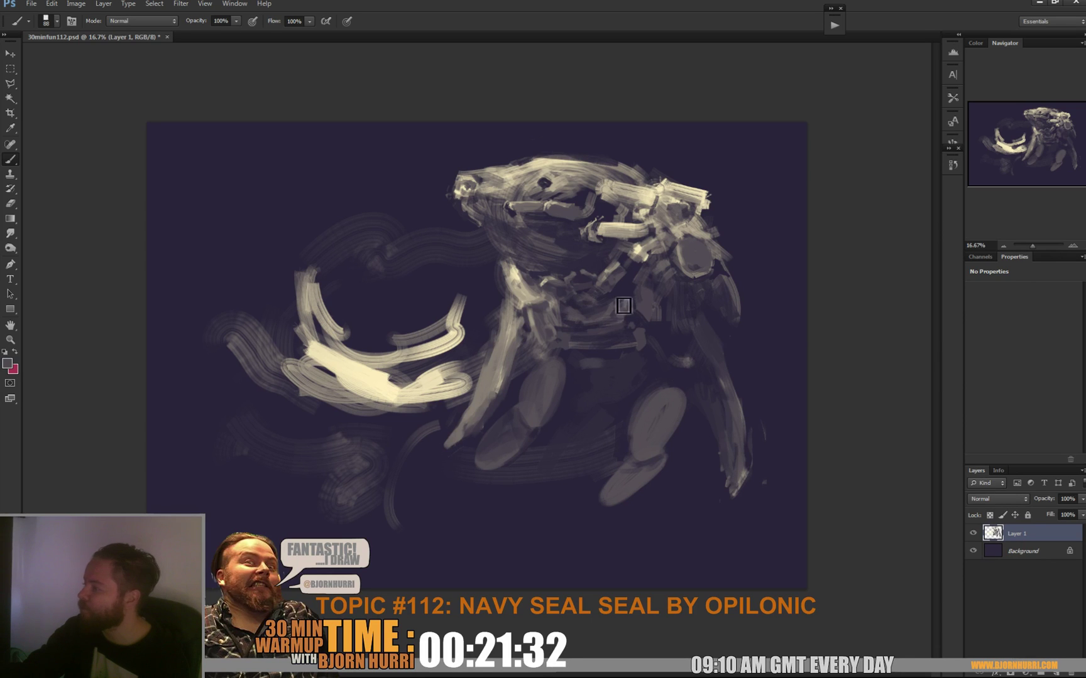
left_click(623, 285, "alt")
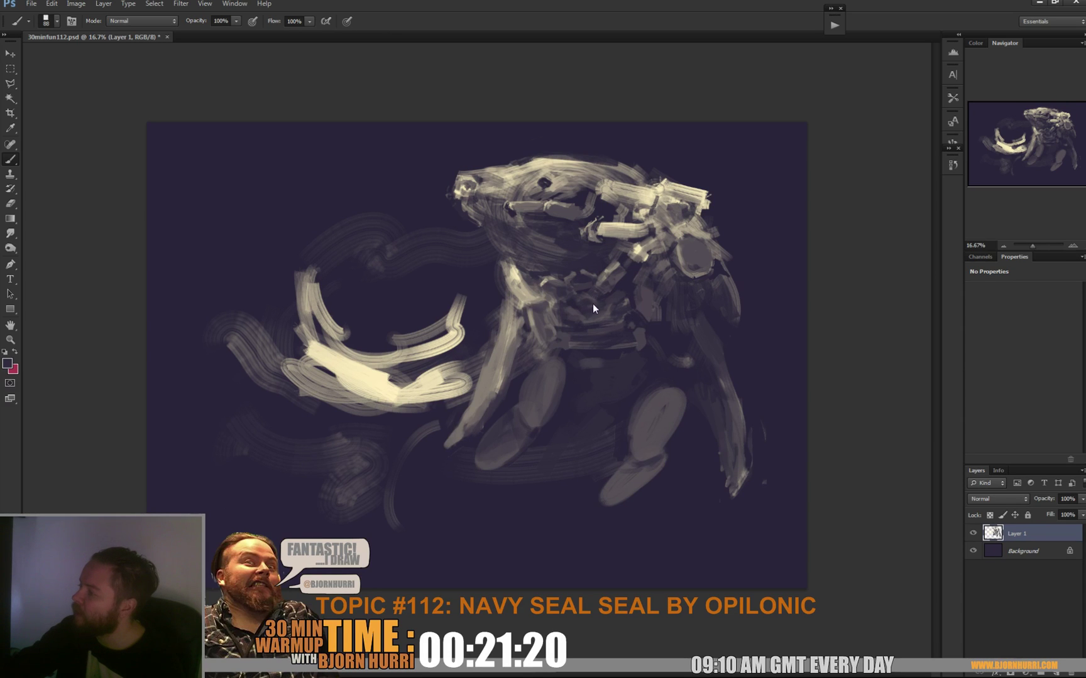
left_click(611, 286, "alt")
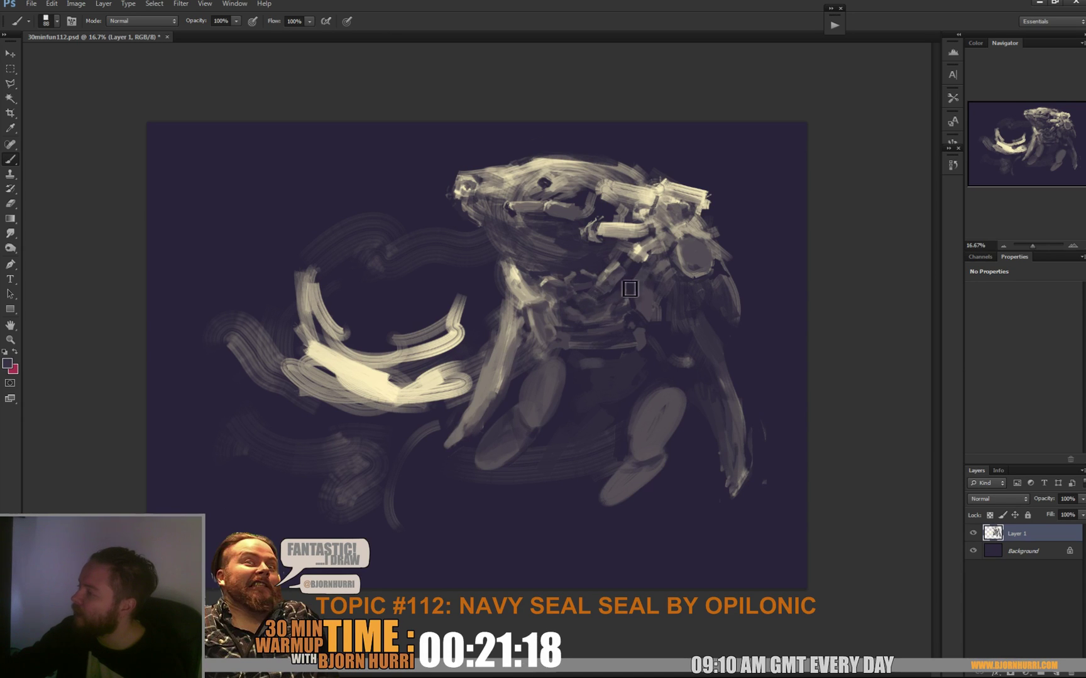
left_click(630, 286, "alt")
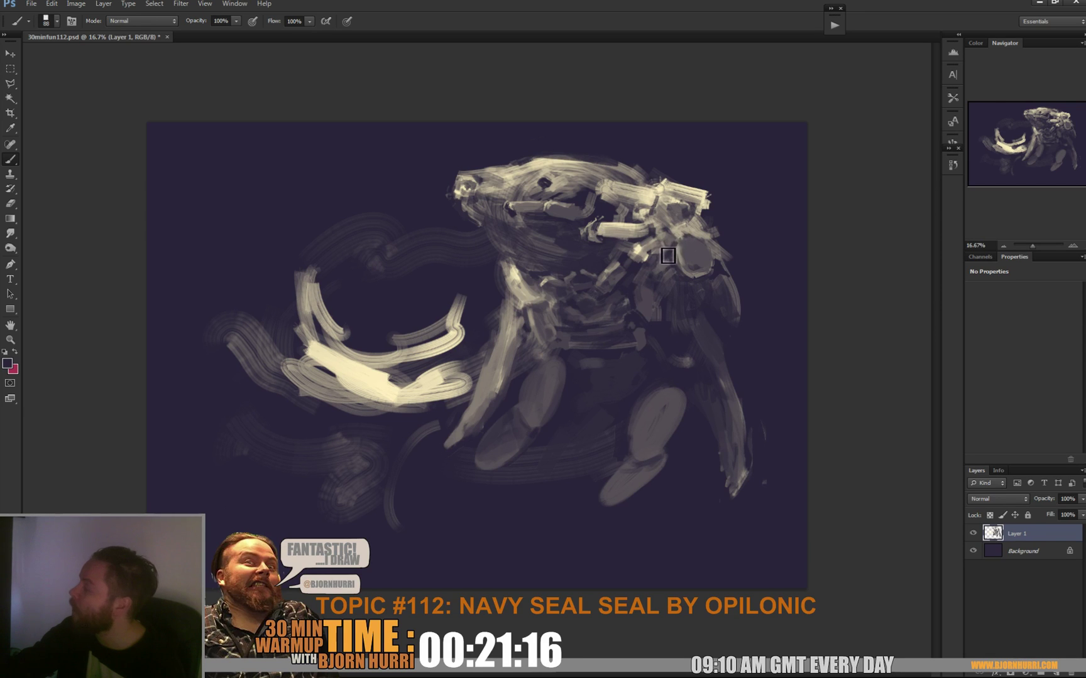
left_click(631, 274, "alt")
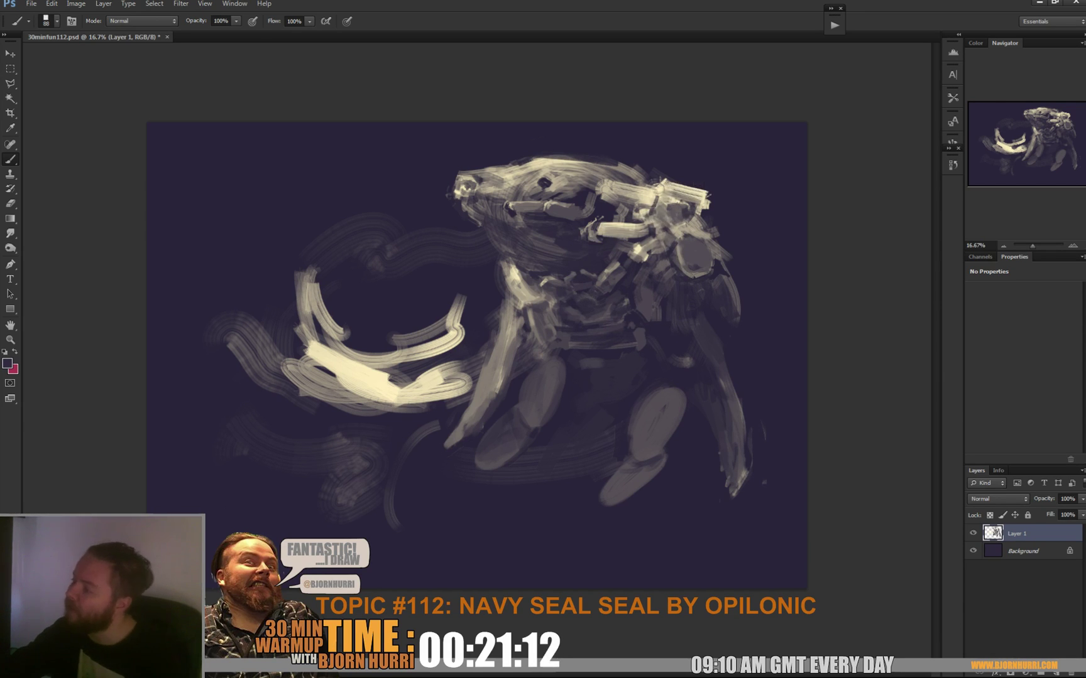
Build up the small grey form at the base of the neck, and detail the strokes beside it with a 21 px brush.
left_click(552, 279, "alt")
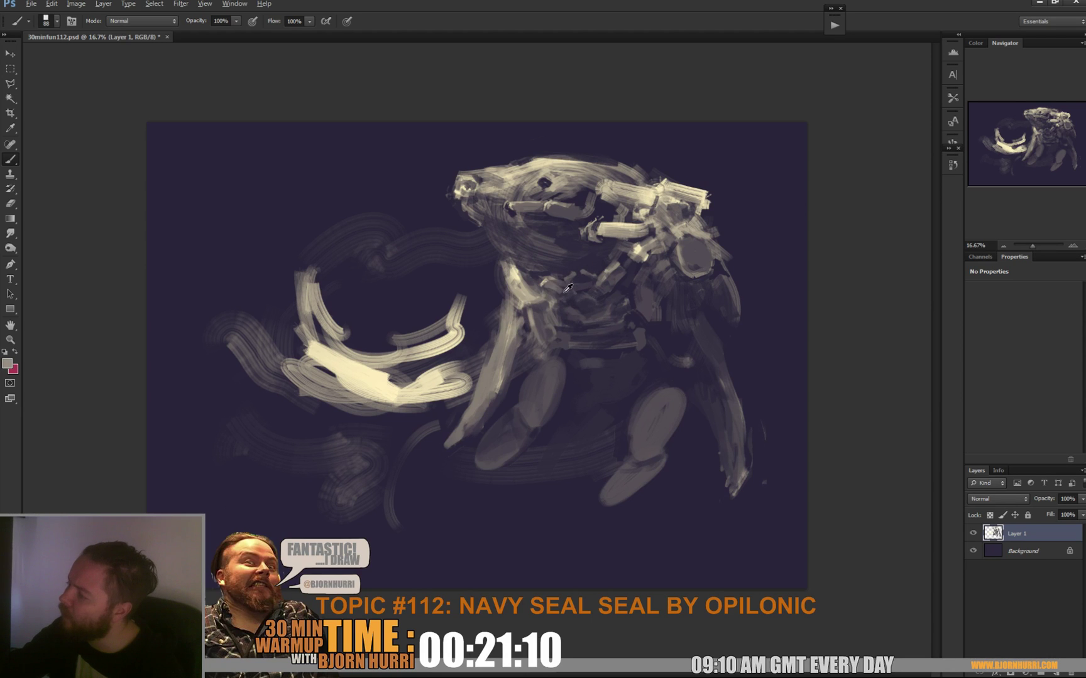
left_click(553, 291, "alt")
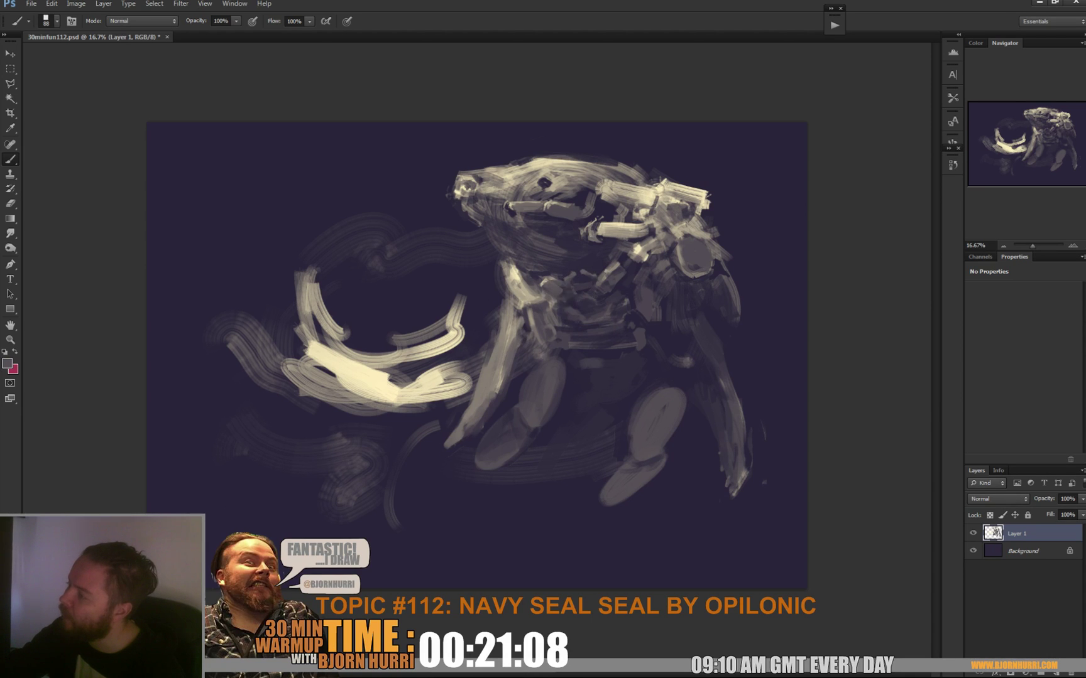
right_click(587, 277)
left_click_drag(654, 300, 628, 301)
left_click(551, 279, "alt")
left_click(582, 281, "alt")
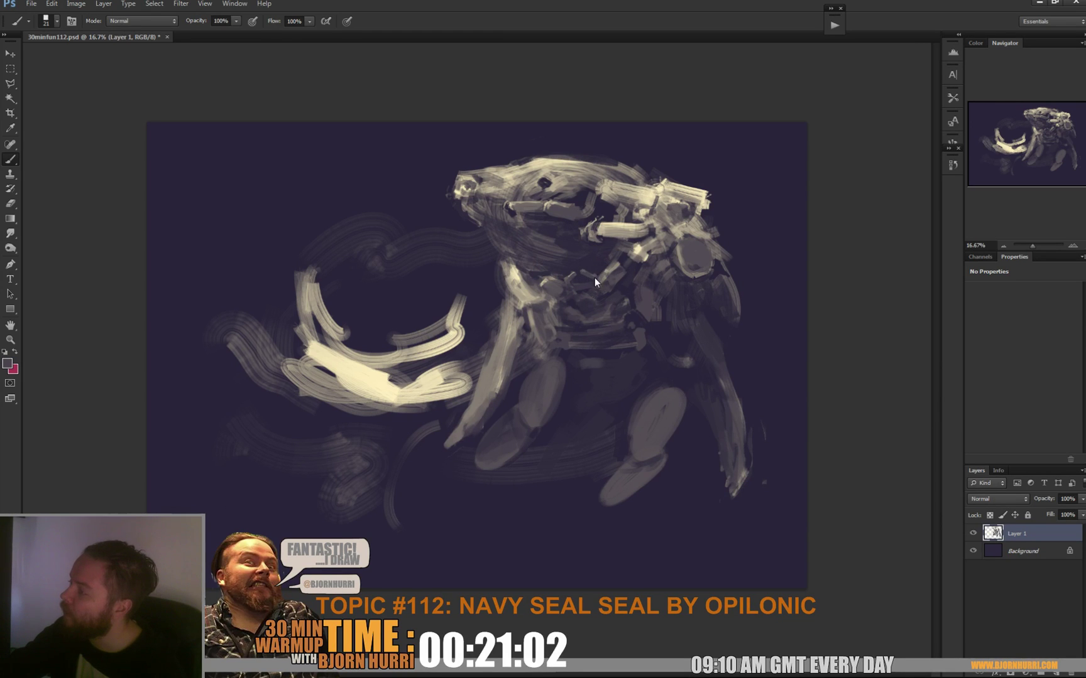
left_click(600, 276, "alt")
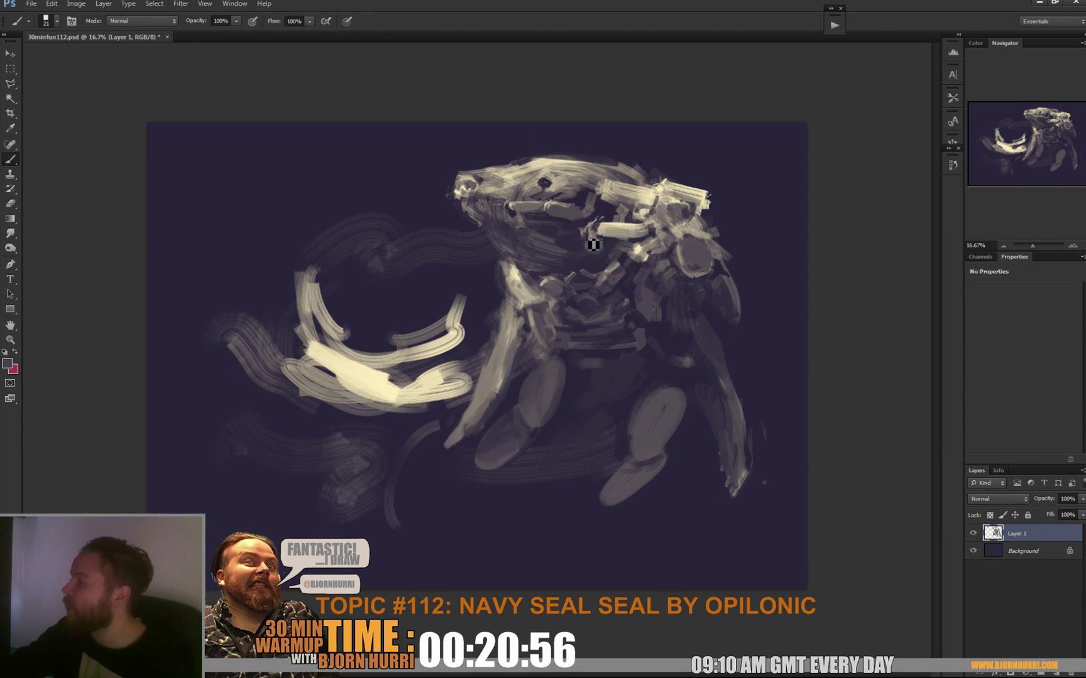
Set the brush to 63 px and blend the throat area behind the jaw with sampled dark purple.
right_click(594, 253)
left_click(636, 280)
key("Return")
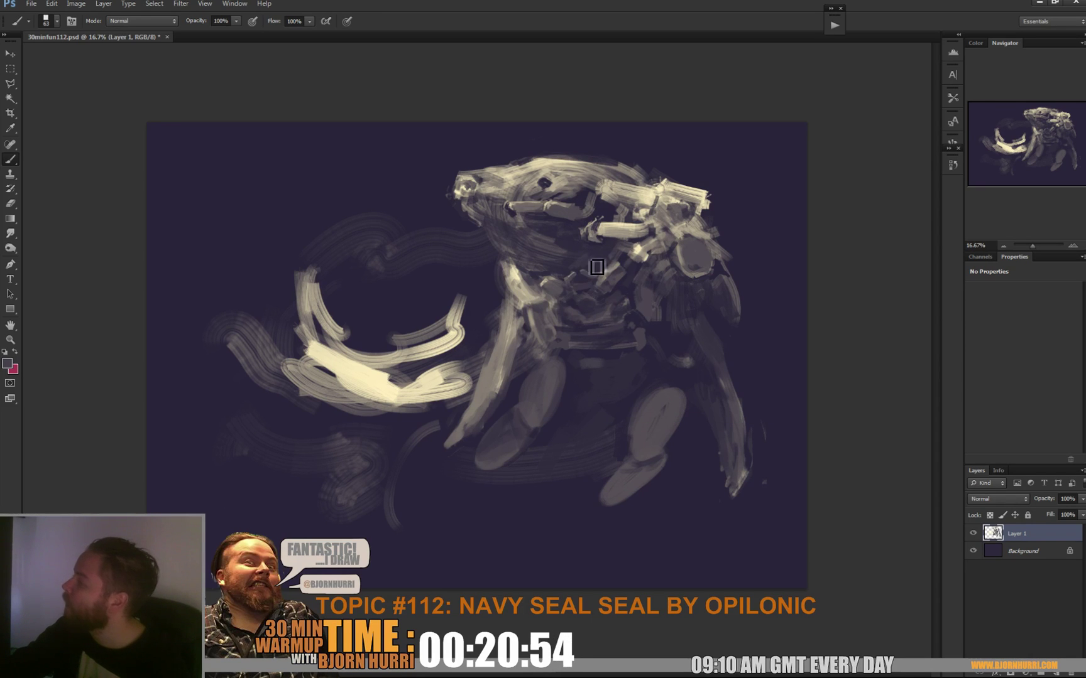
left_click(595, 250, "alt")
Set the brush to 97 px, tone the area under the mouth with dark purple, and rework the snout with sampled cream.
right_click(576, 234)
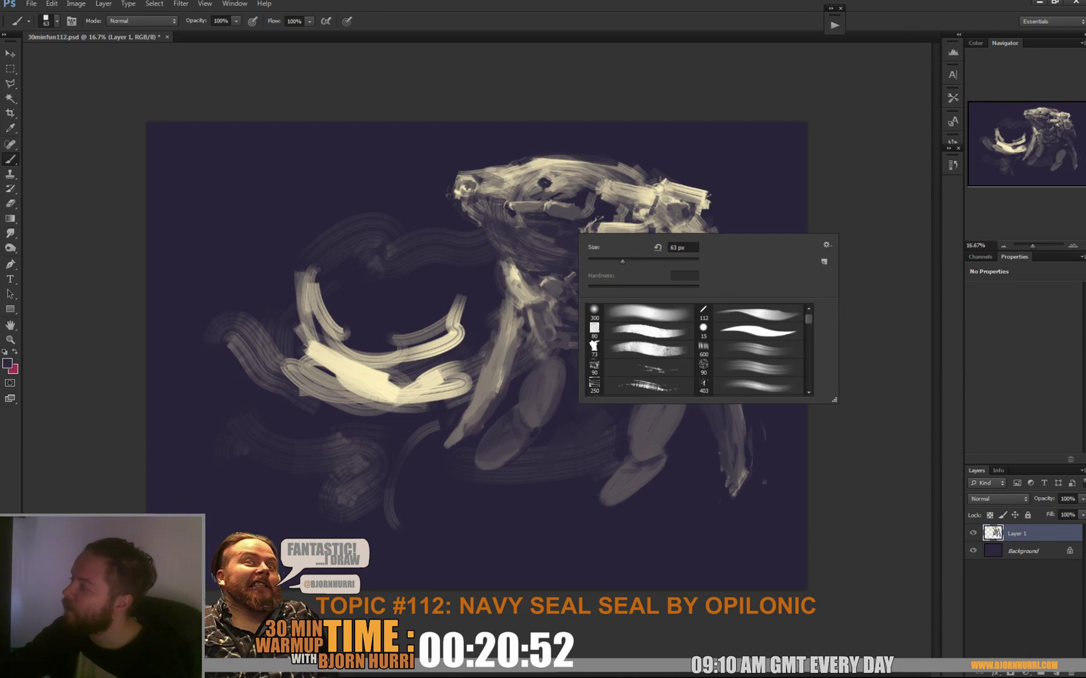
left_click(631, 262)
key("Return")
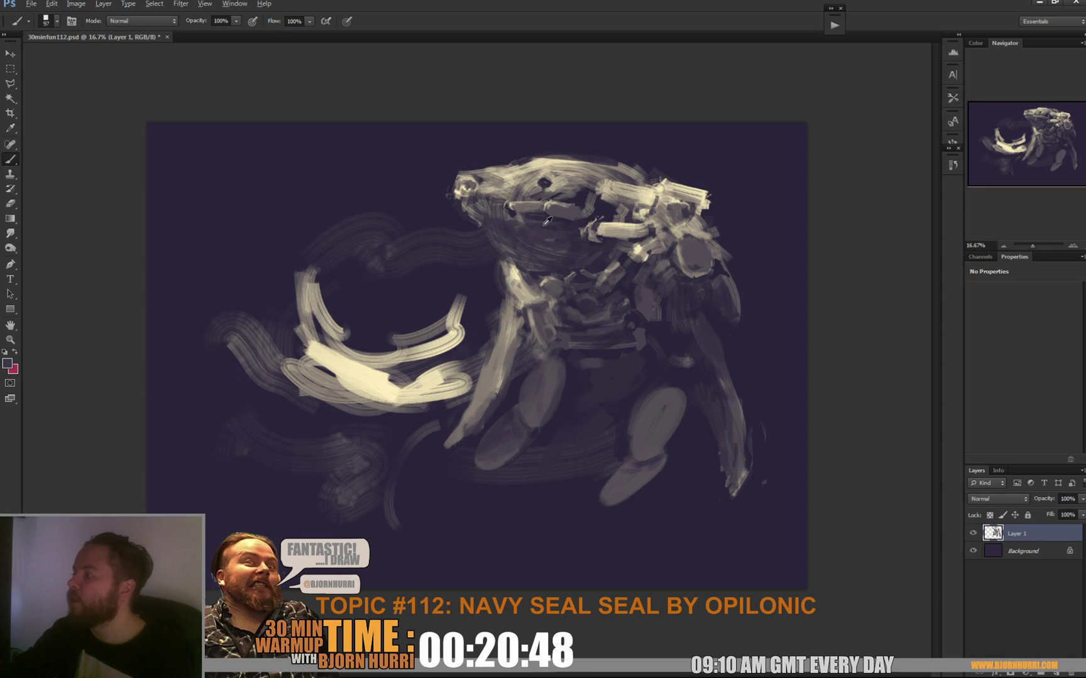
left_click(554, 219, "alt")
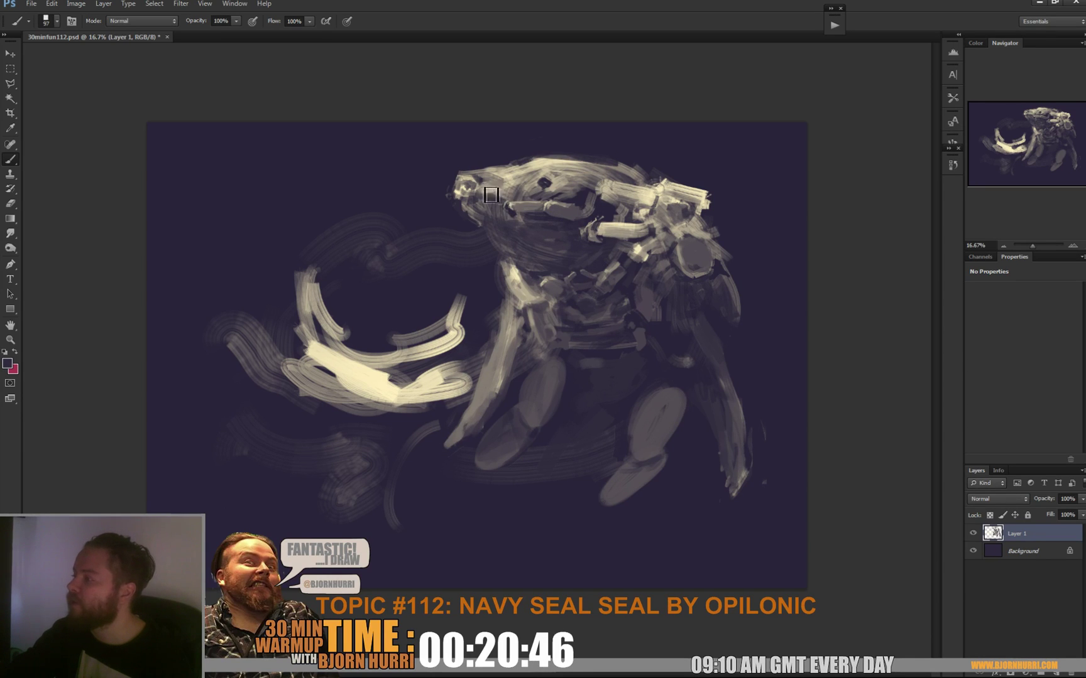
left_click(519, 178, "alt")
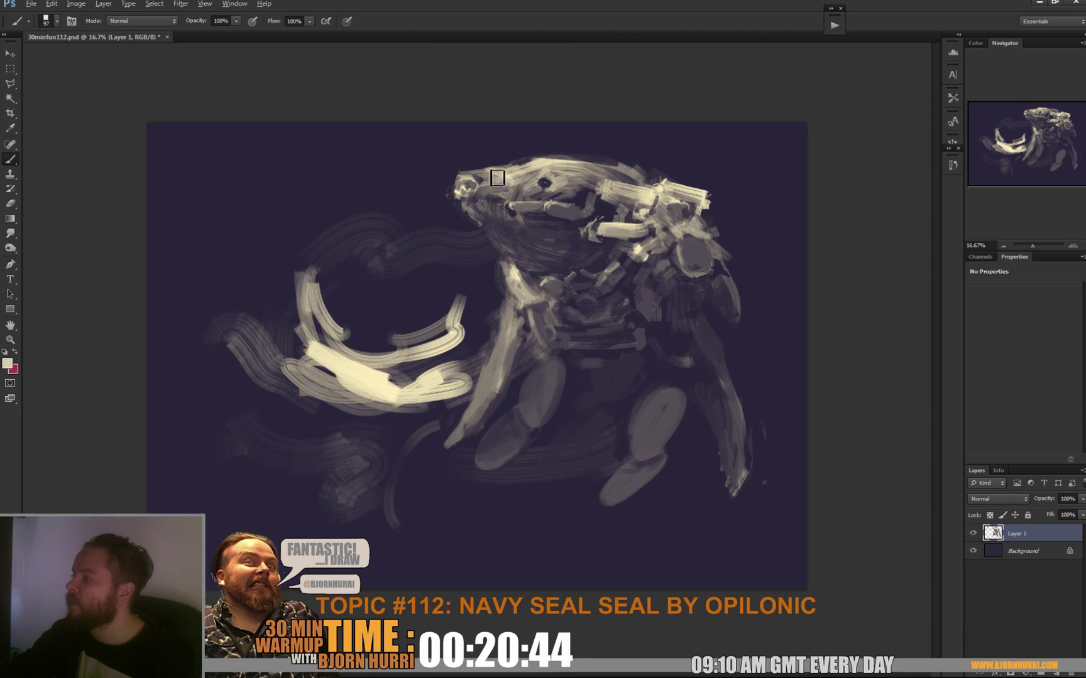
left_click(501, 175, "alt")
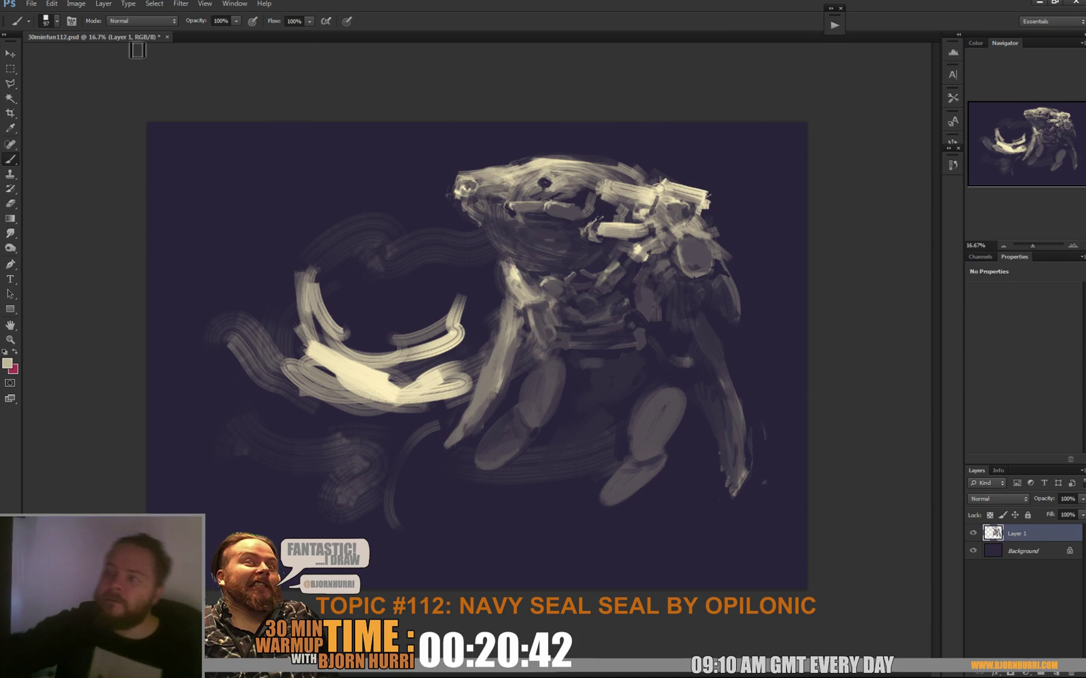
Flip the whole canvas horizontally so the seal's head faces the opposite way.
left_click(76, 4)
mouse_move(125, 106)
left_click(236, 156)
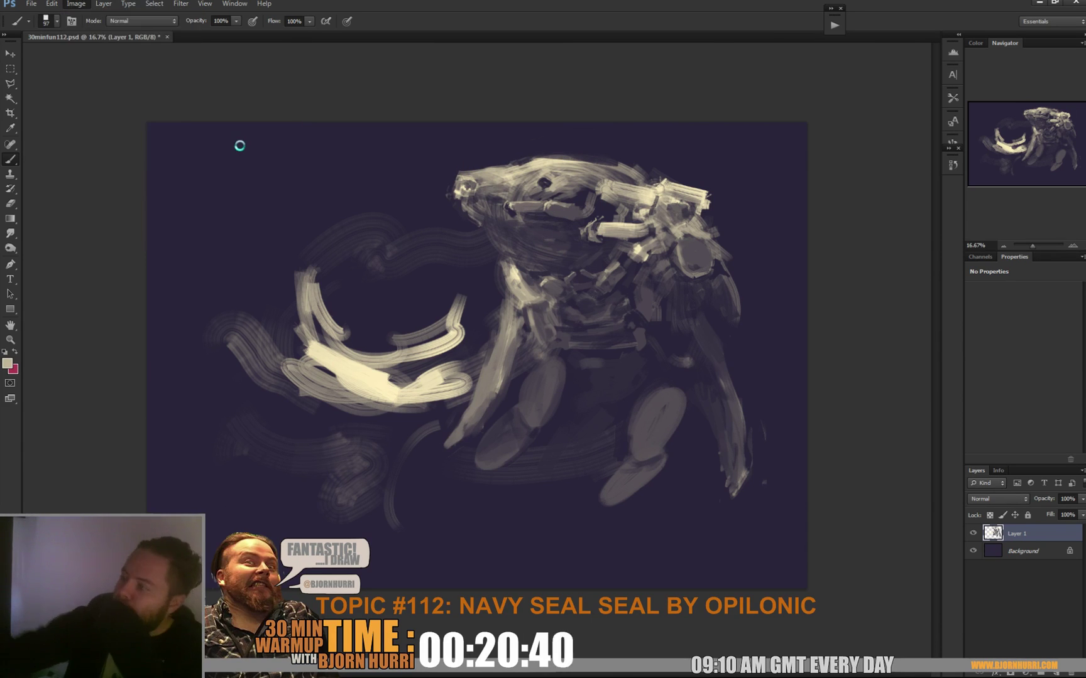
Refine the top of the head and the nose tip with sampled grey, dark purple and cream, using a smaller brush.
left_click(405, 158, "alt")
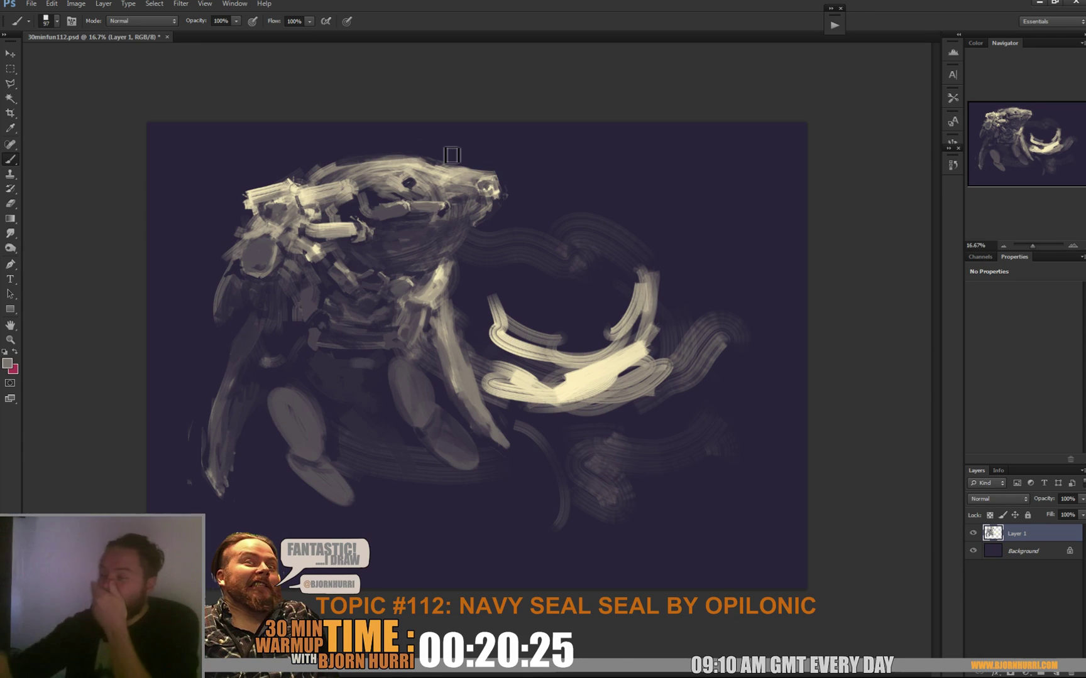
left_click(481, 173, "alt")
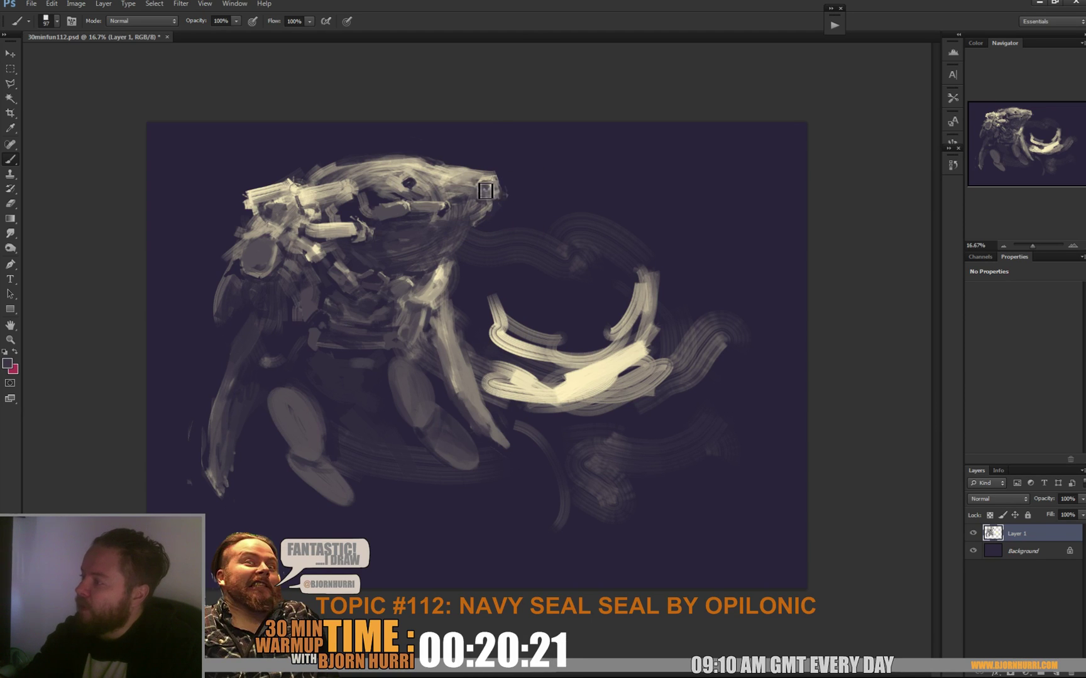
right_click(512, 188)
left_click(534, 214)
left_click(491, 179, "alt")
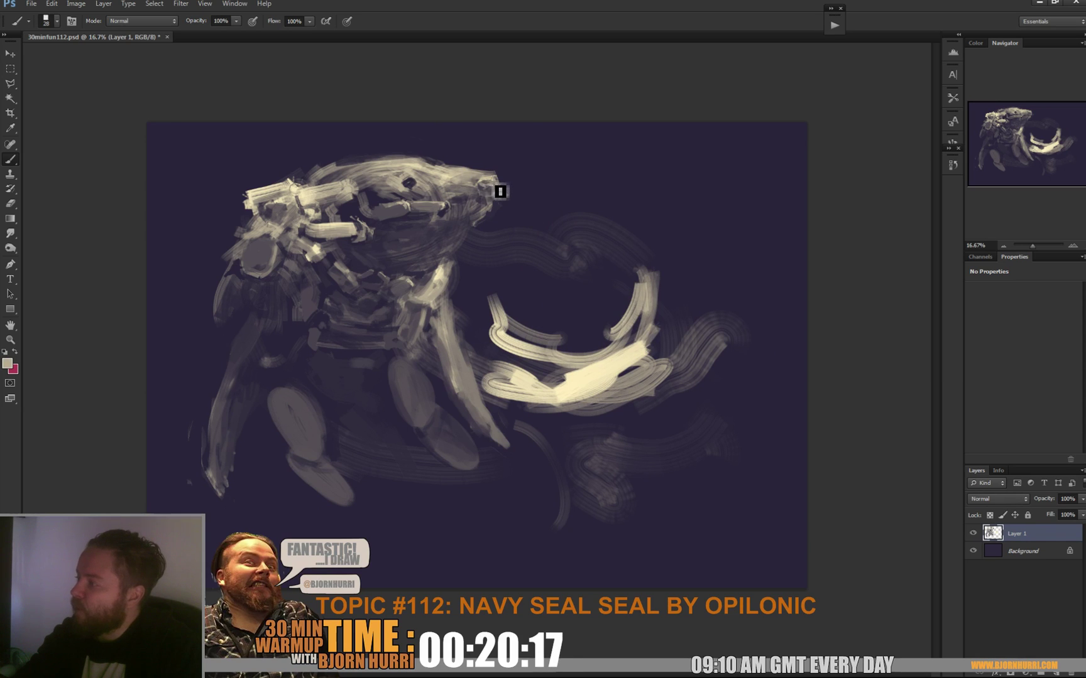
Set the brush to 15 px and paint fine cream whisker strokes at the tip of the nose.
right_click(488, 184)
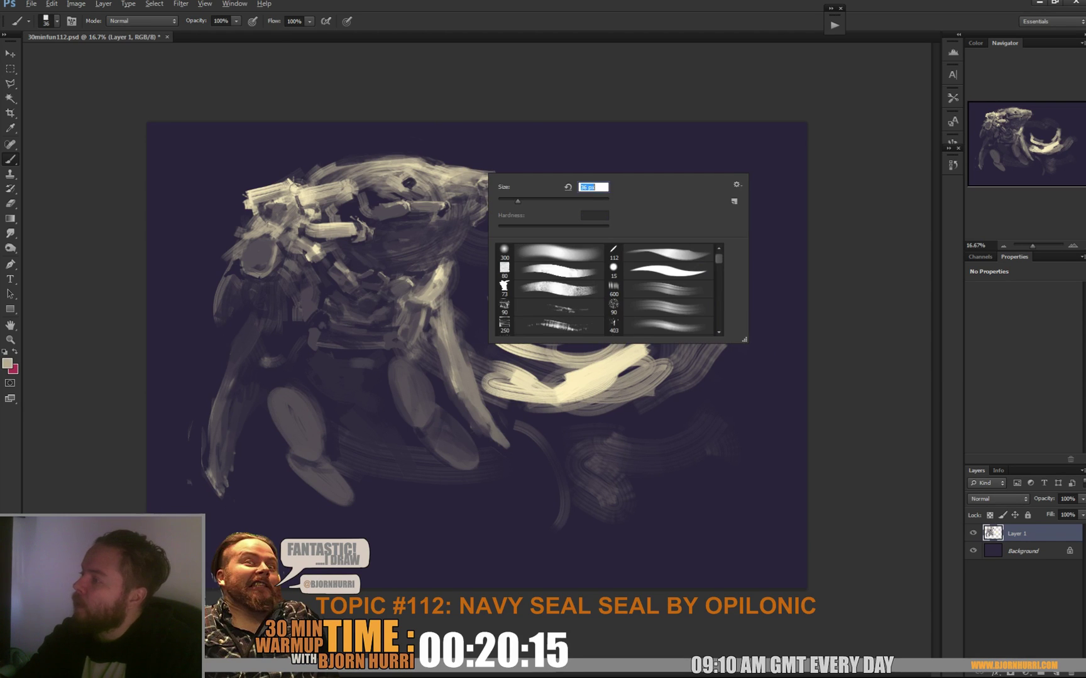
type("15")
key("Return")
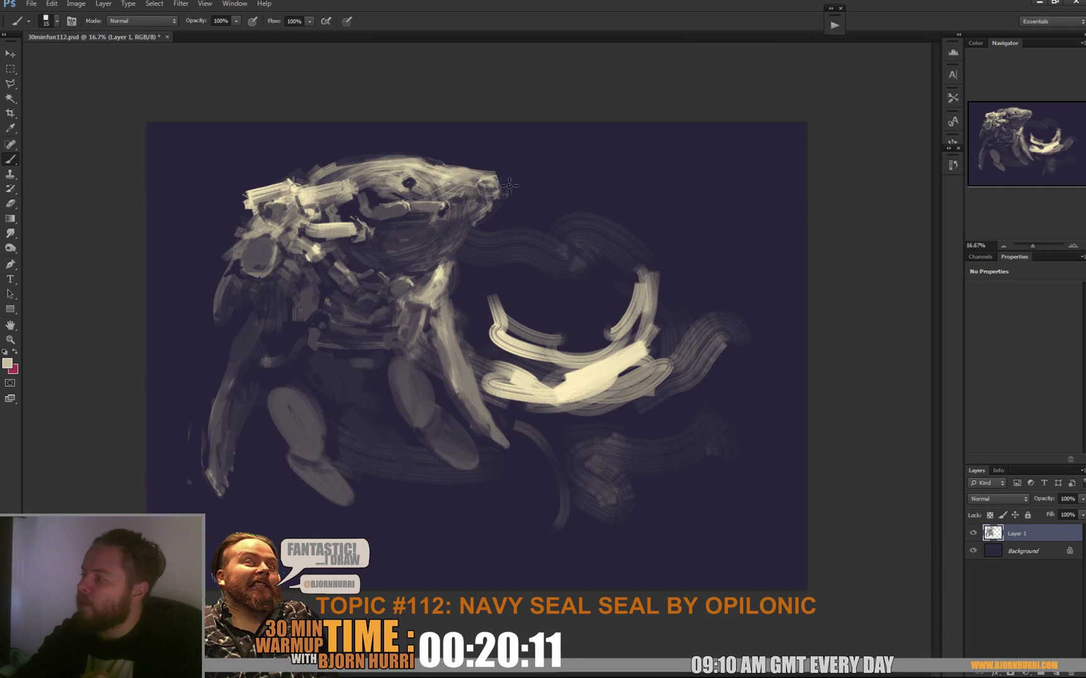
Enlarge the brush slightly and rework the chin and front of the mouth with sampled dark purple and grey.
right_click(538, 195)
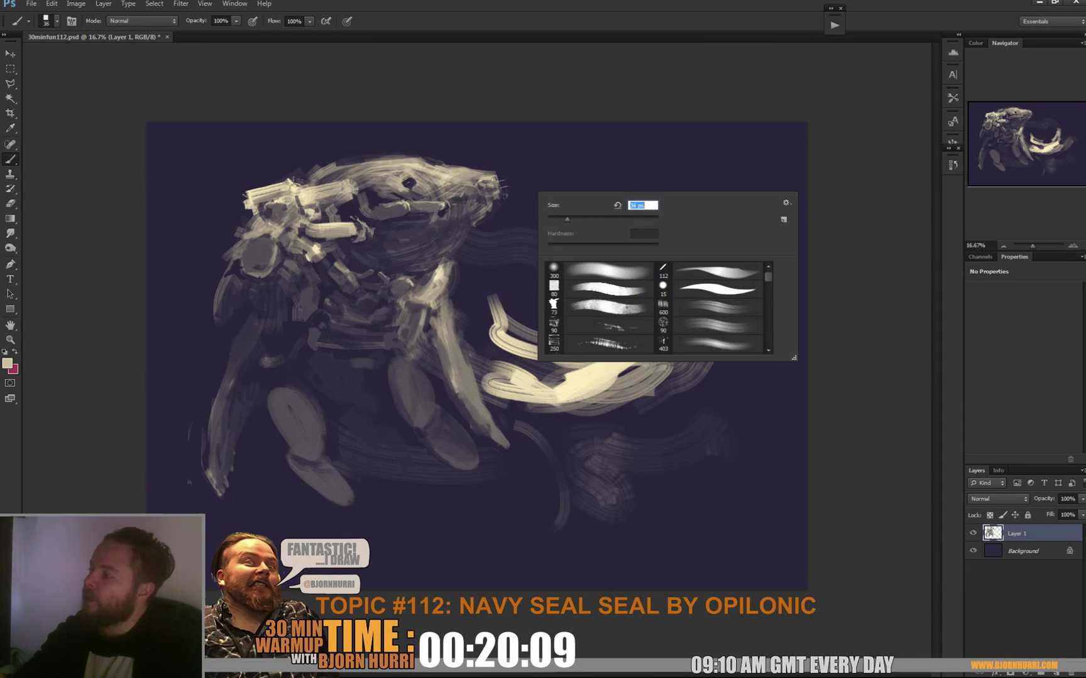
key("Return")
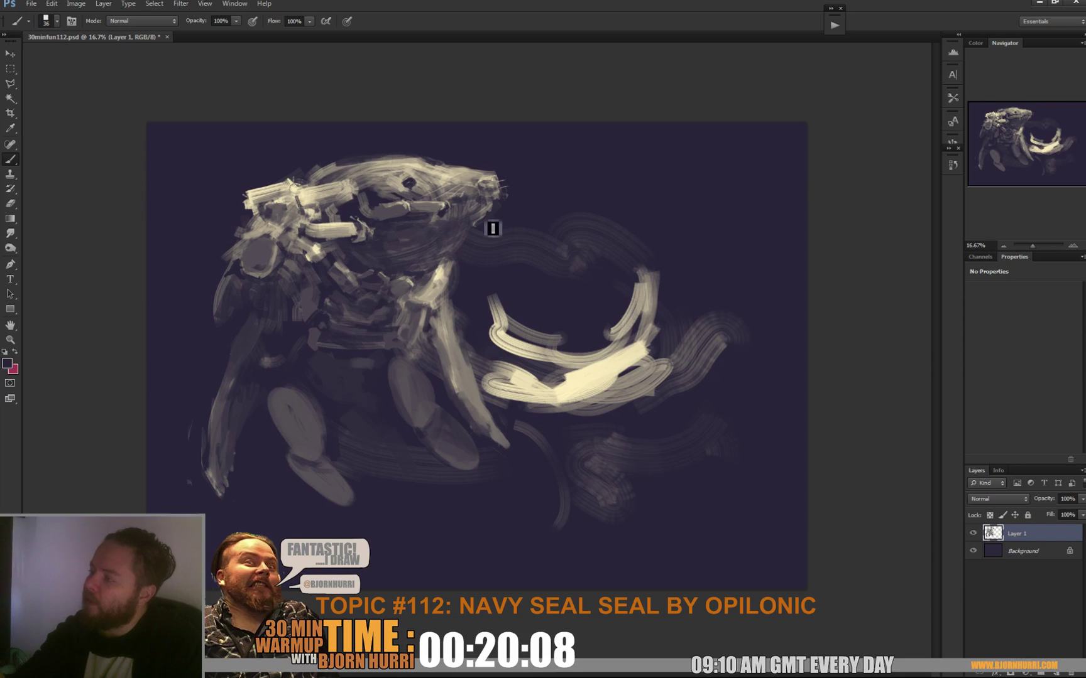
left_click(466, 189, "alt")
left_click(466, 209, "alt")
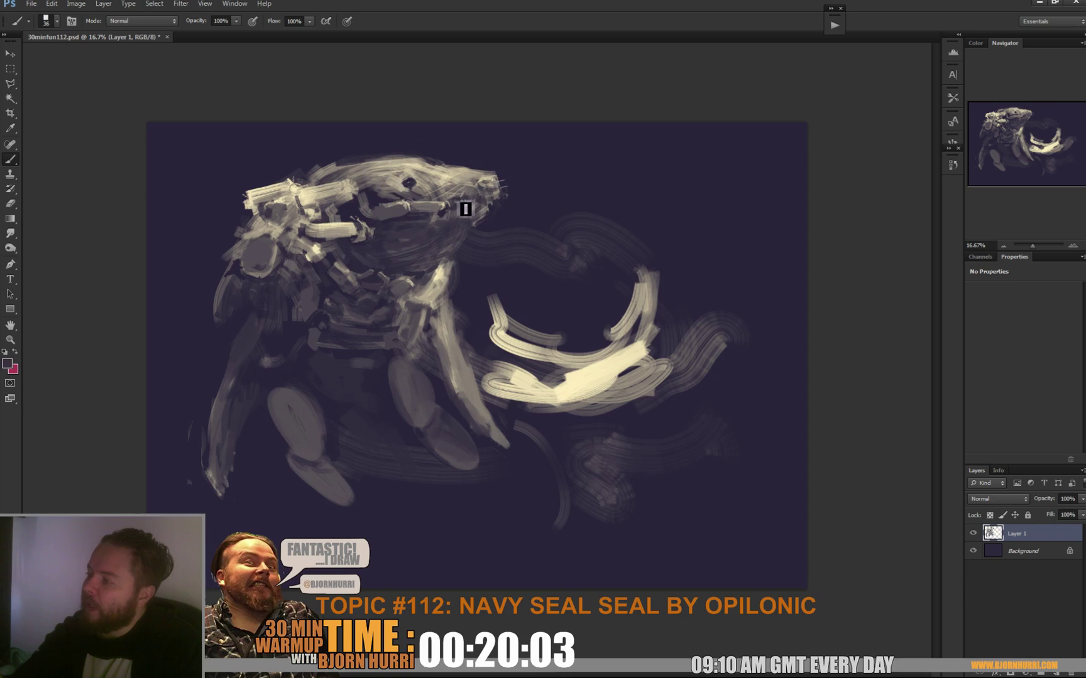
left_click_drag(470, 212, 456, 206)
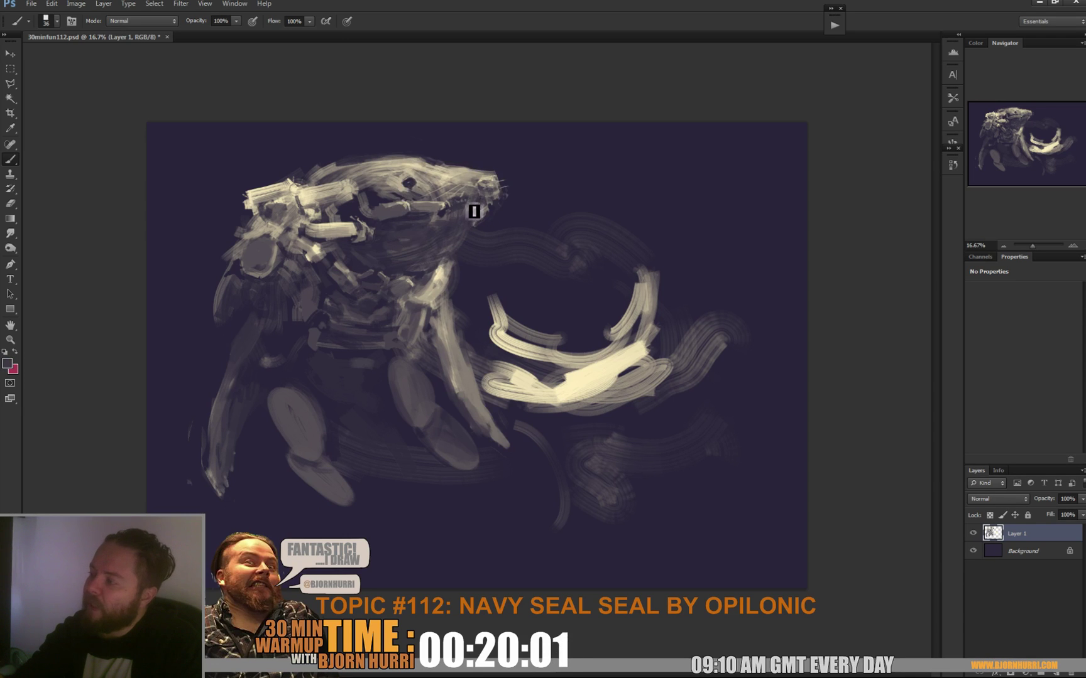
left_click(445, 206, "alt")
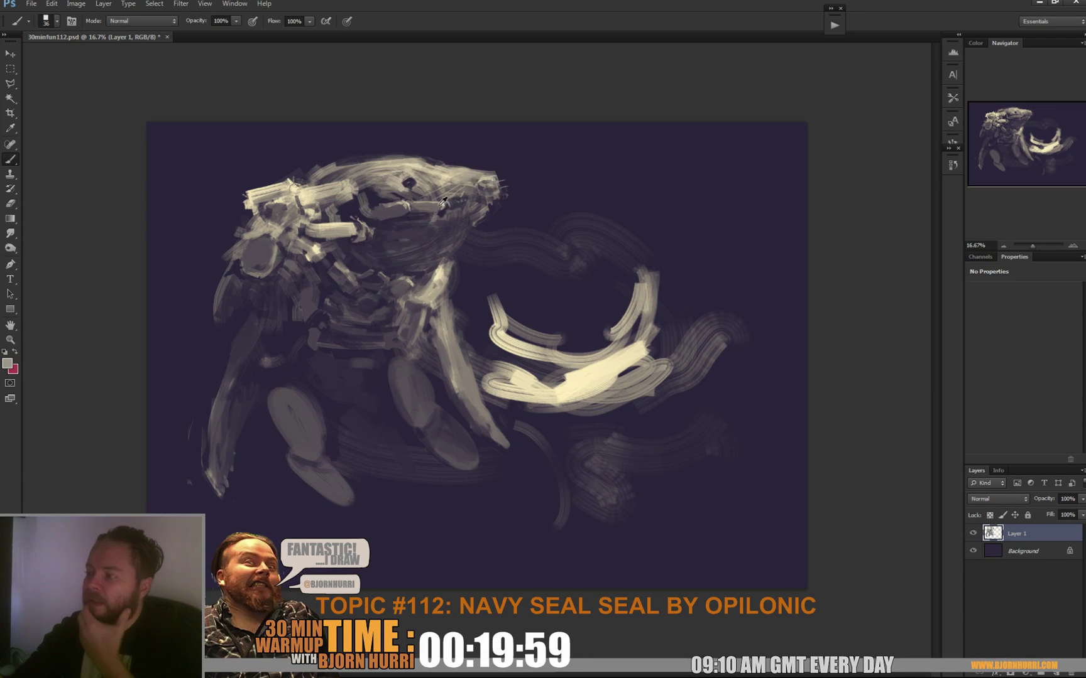
left_click(448, 214, "alt")
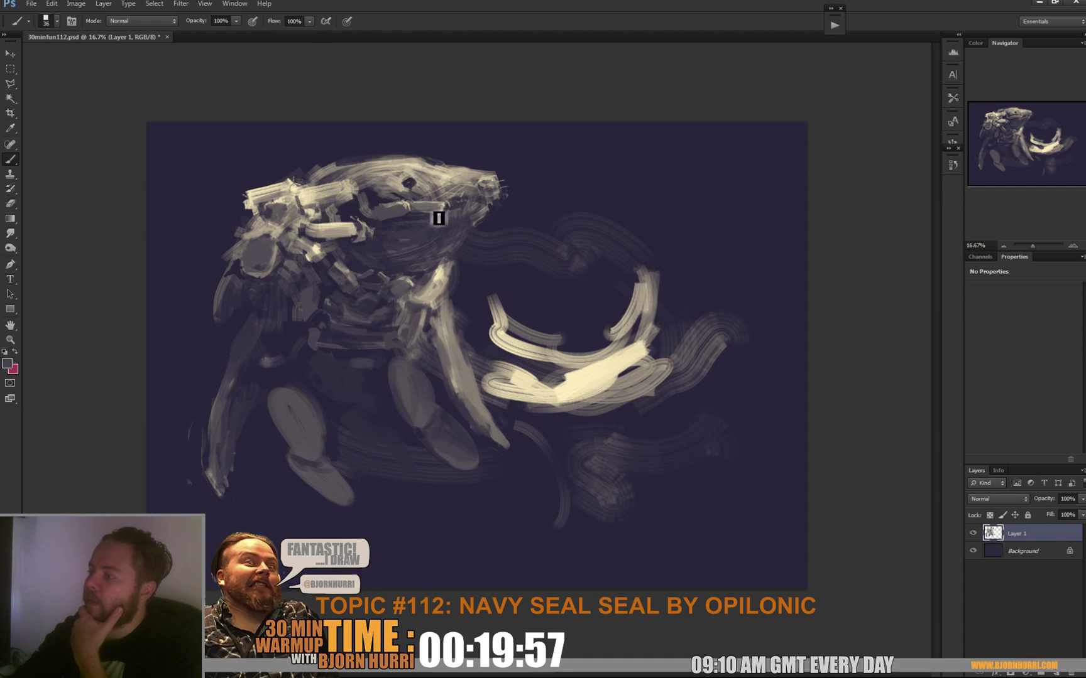
left_click(443, 214, "alt")
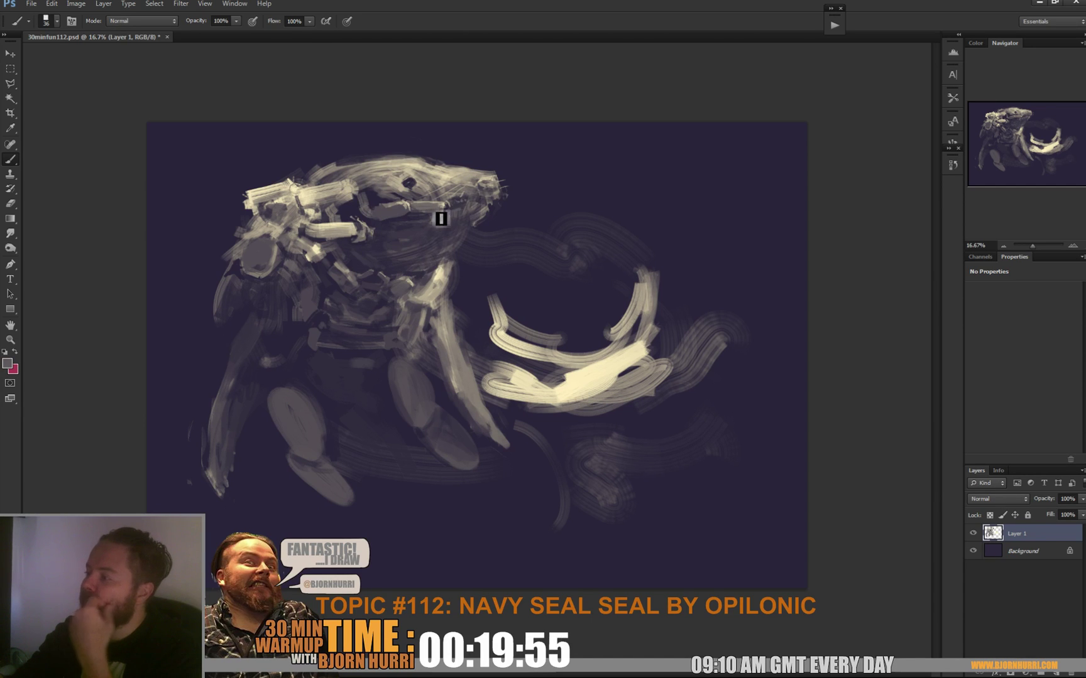
left_click(441, 219, "alt")
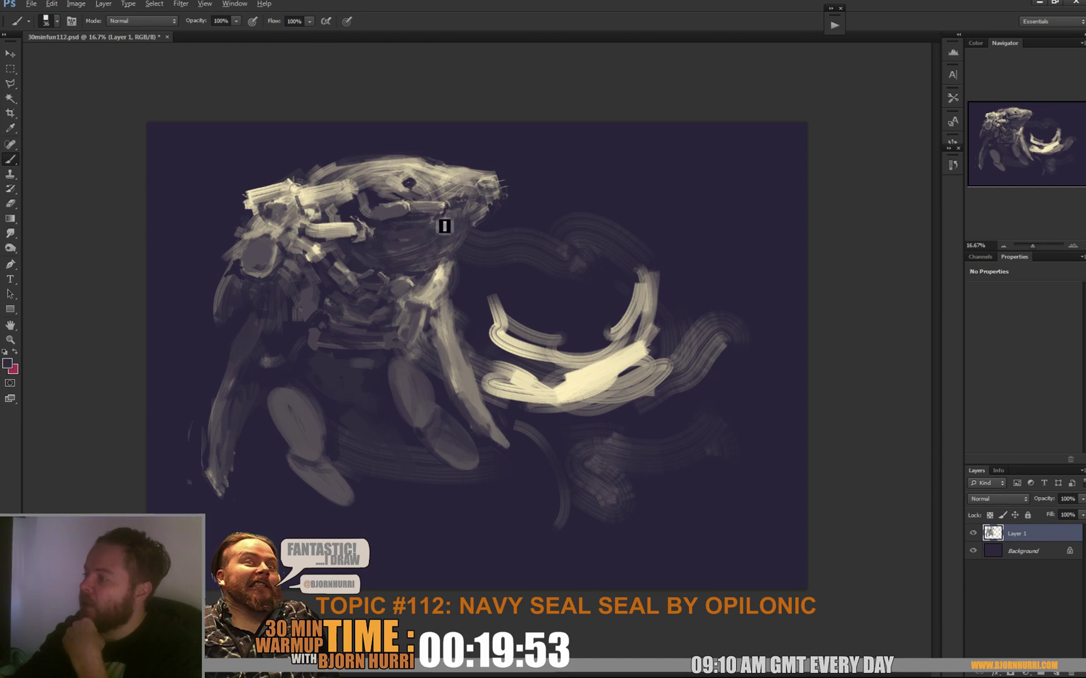
Set the brush to 70 px and blend the jaw and cheek around the mouth line with sampled dark tones.
right_click(440, 228)
type("70")
key("Return")
left_click(431, 223, "alt")
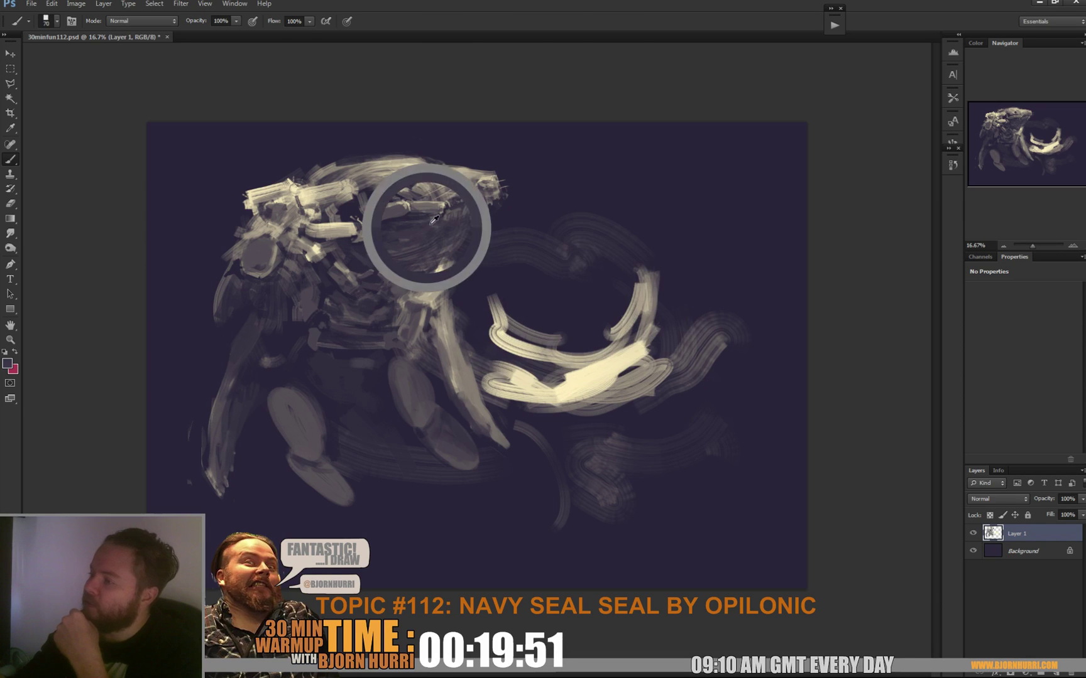
left_click(420, 217, "alt")
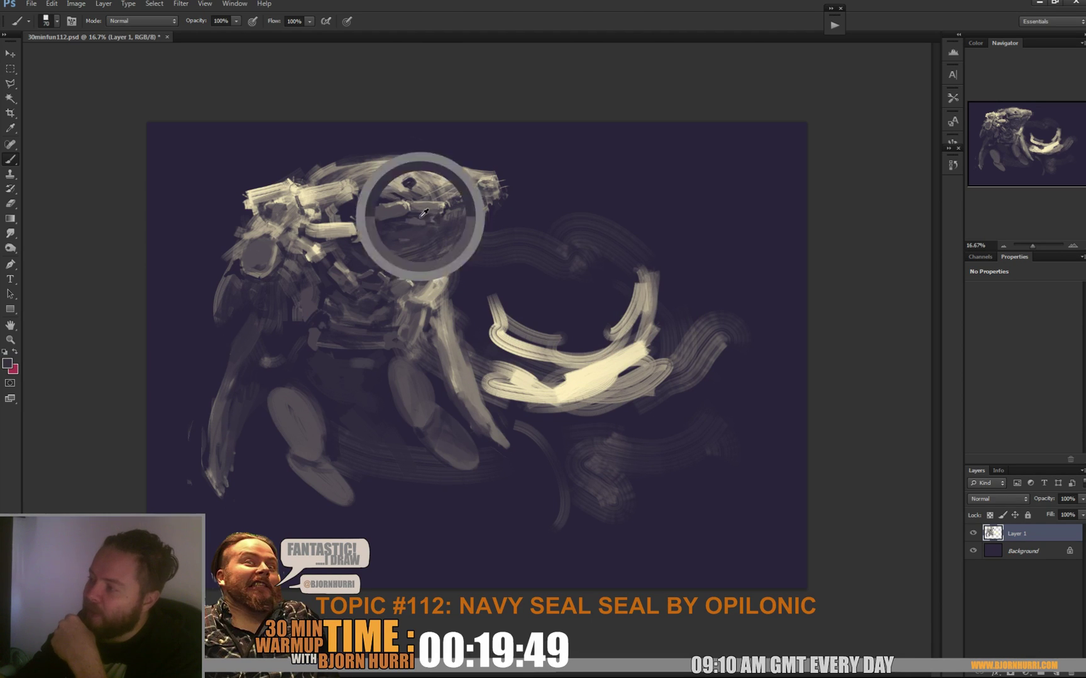
left_click(427, 220, "alt")
left_click(421, 212, "alt")
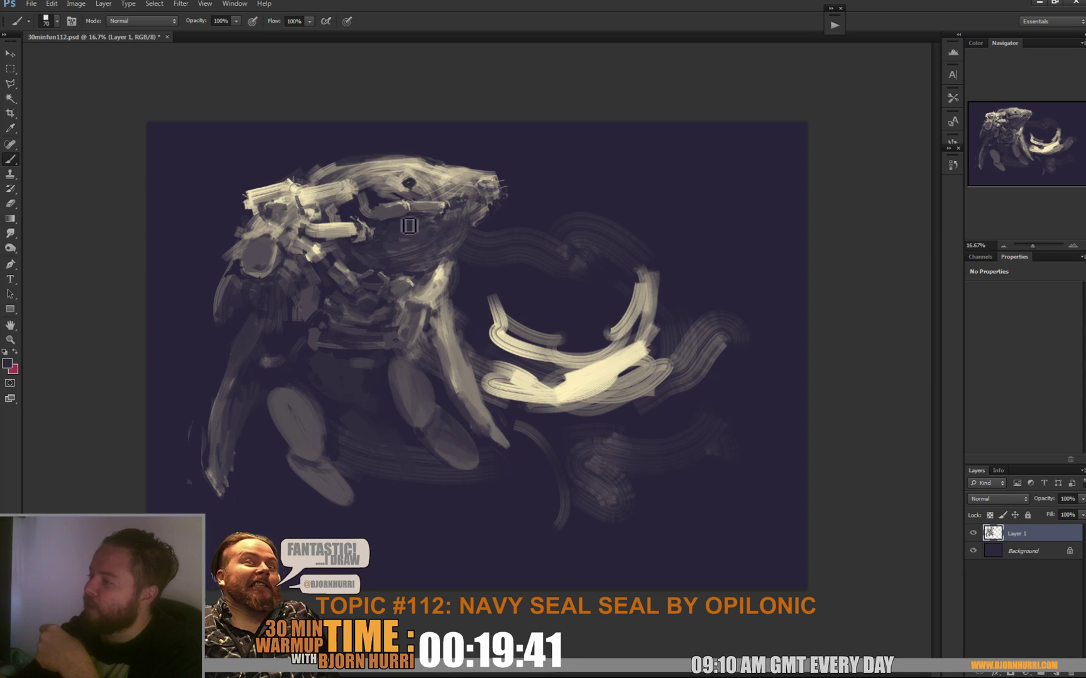
left_click(381, 205, "alt")
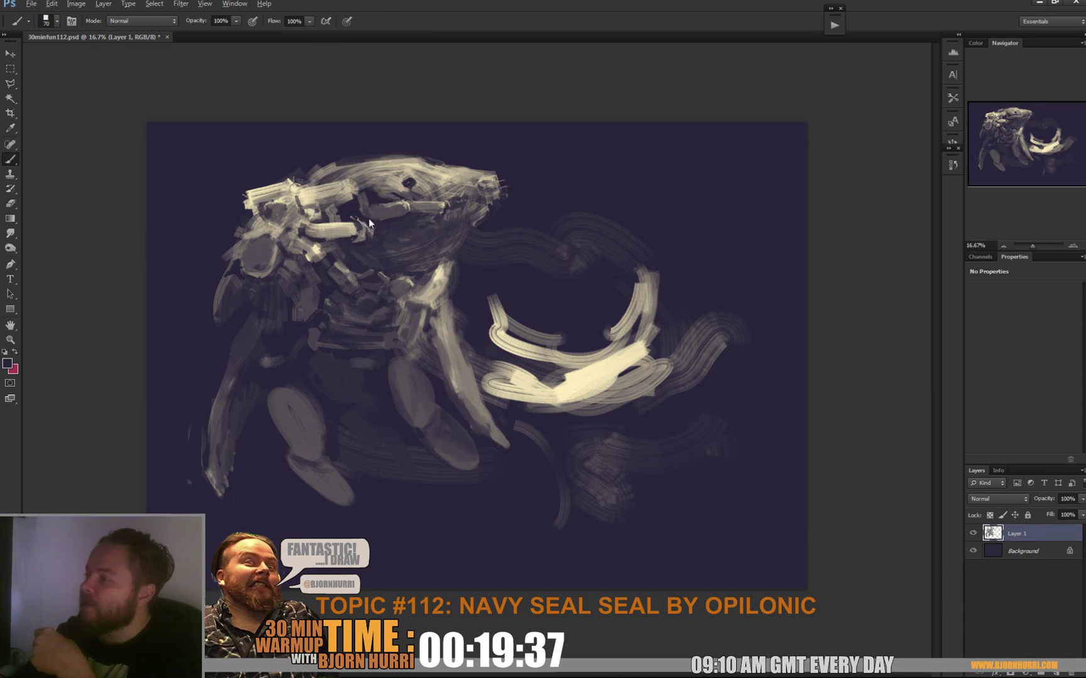
left_click(364, 203, "alt")
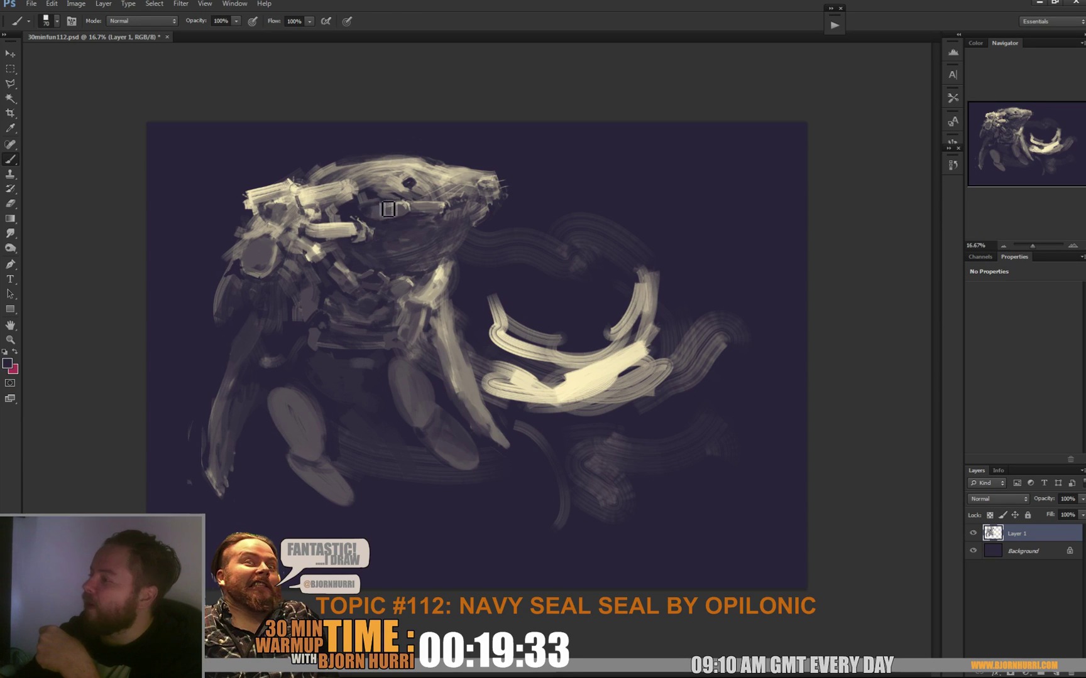
Set the brush to 47 px and reshape the grey form at the back of the mouth with sampled greys.
left_click_drag(389, 210, 382, 219)
right_click(384, 220)
left_click_drag(448, 240, 436, 240)
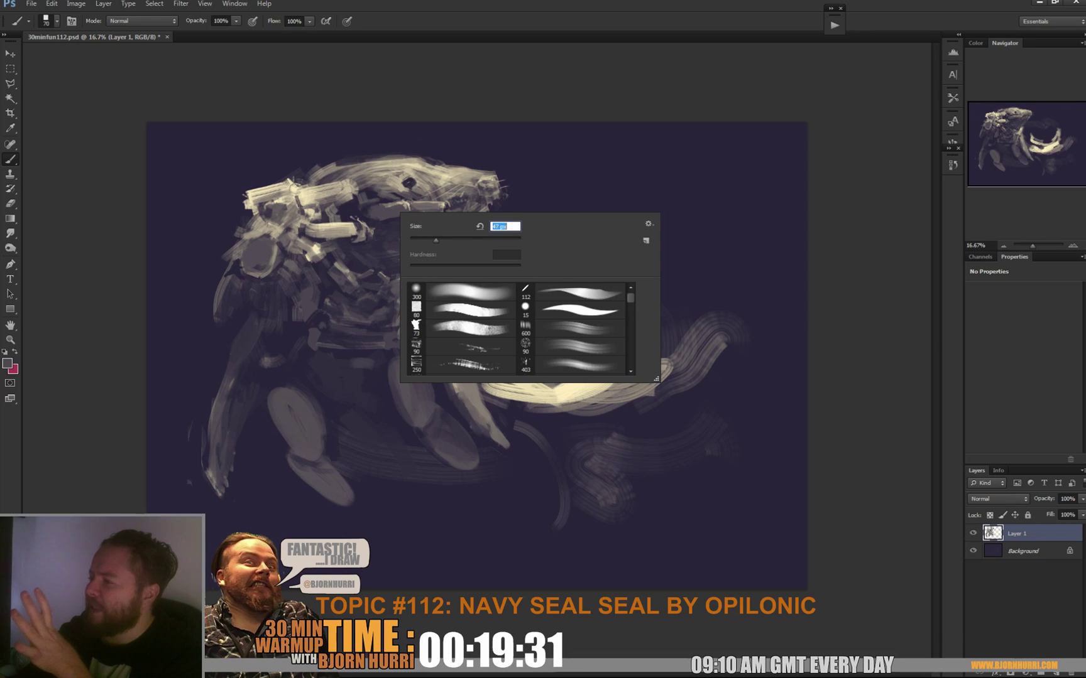
left_click(382, 208, "alt")
left_click(406, 208, "alt")
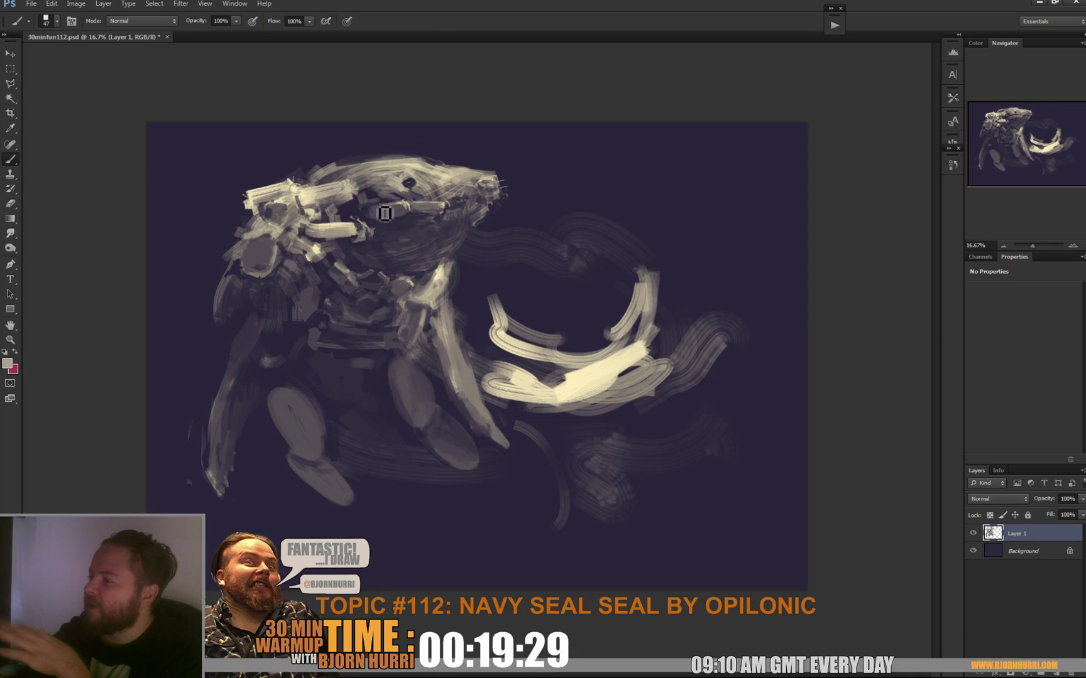
left_click(391, 214, "alt")
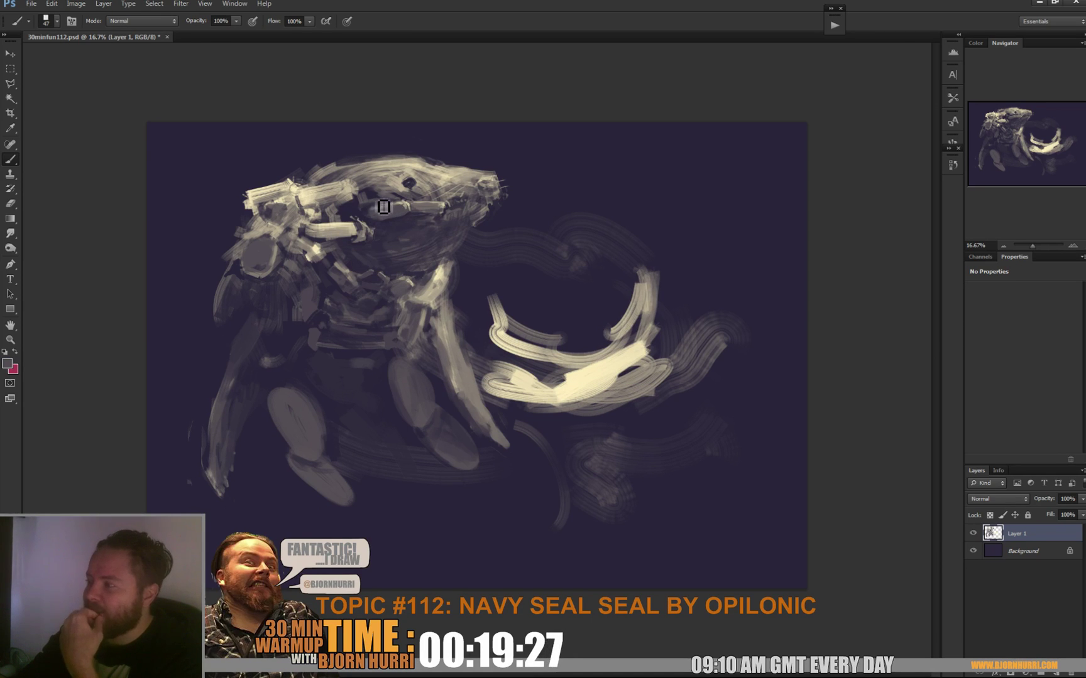
left_click(376, 197, "alt")
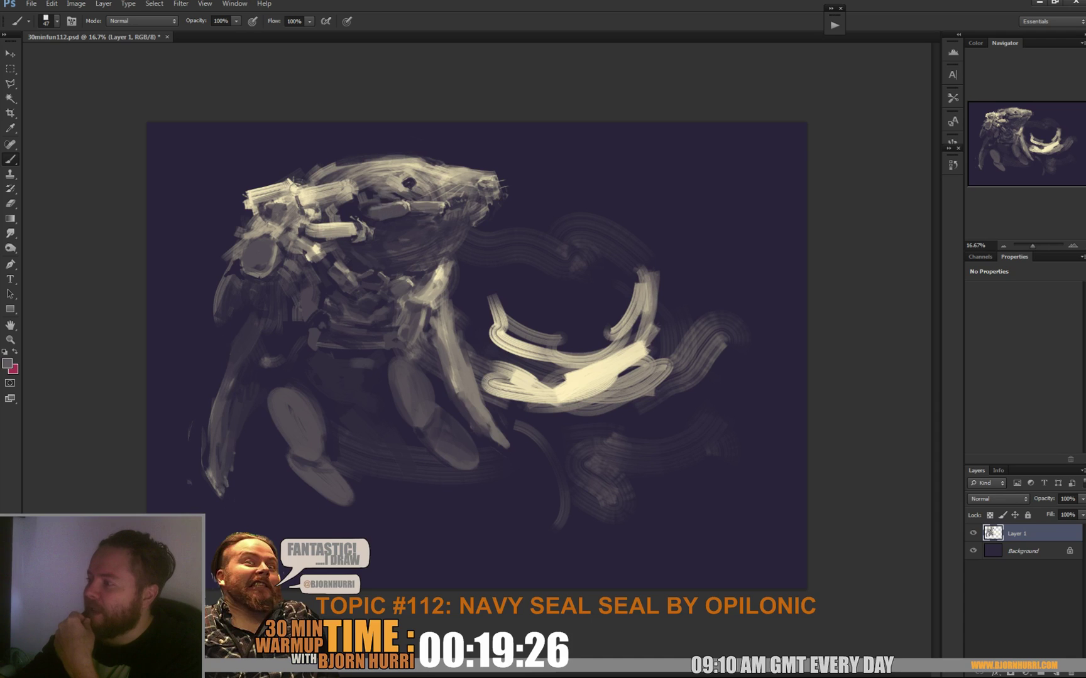
Sample pale cream and detail the area under the eye with a fine brush, then set the brush to 24 px.
left_click(405, 201, "alt")
right_click(397, 199)
left_click(416, 227)
key("Return")
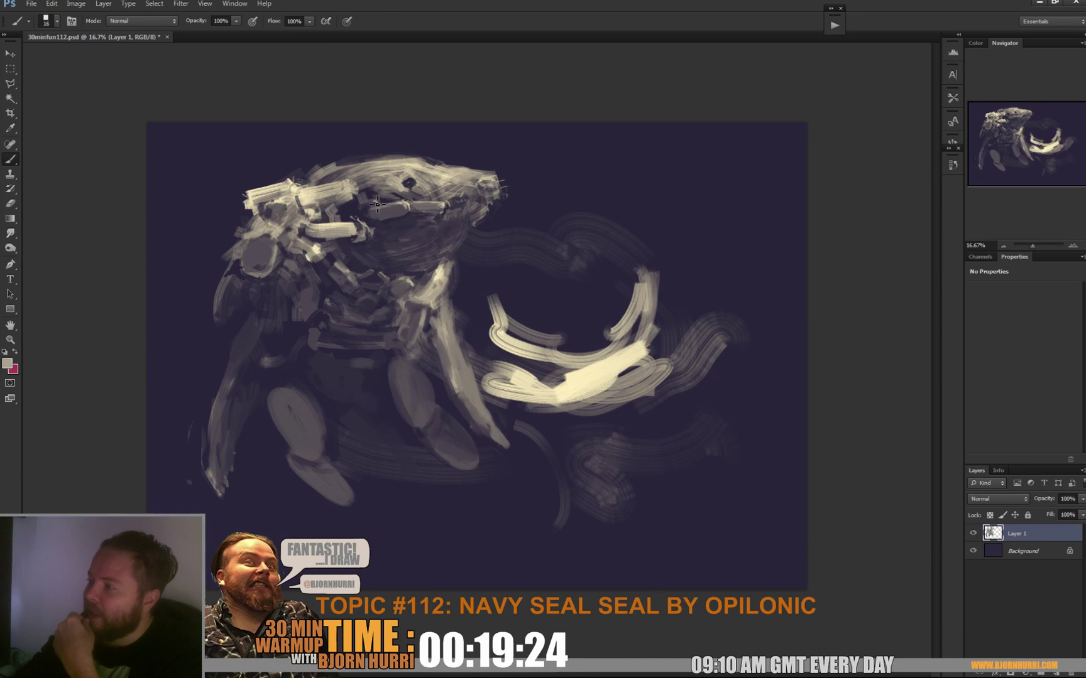
right_click(399, 195)
type("24")
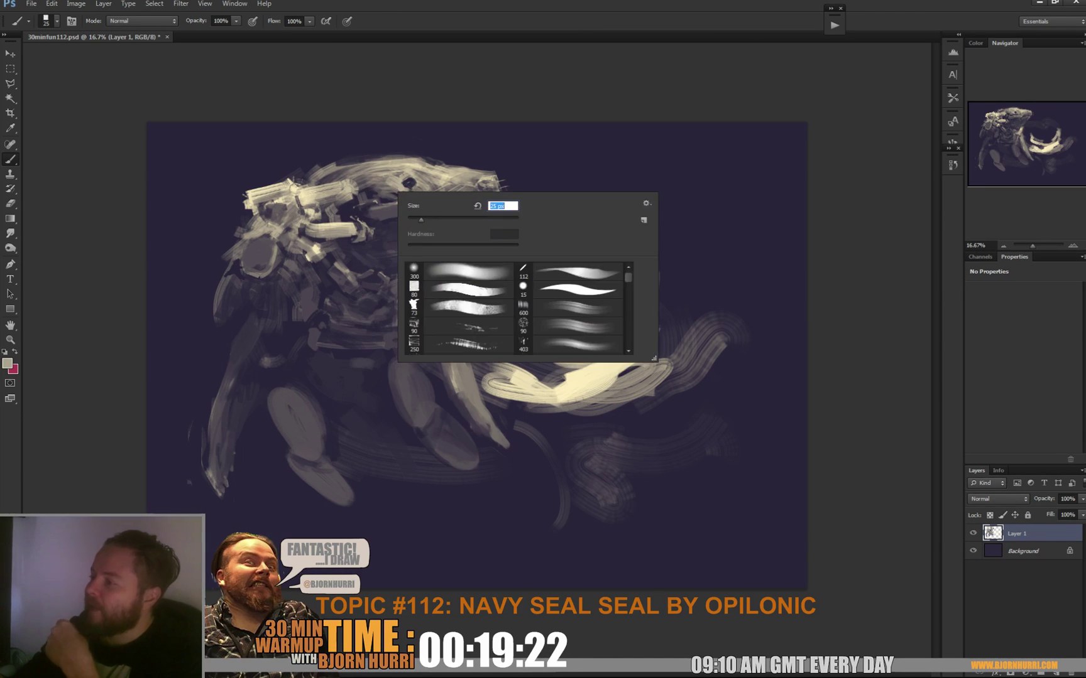
key("Return")
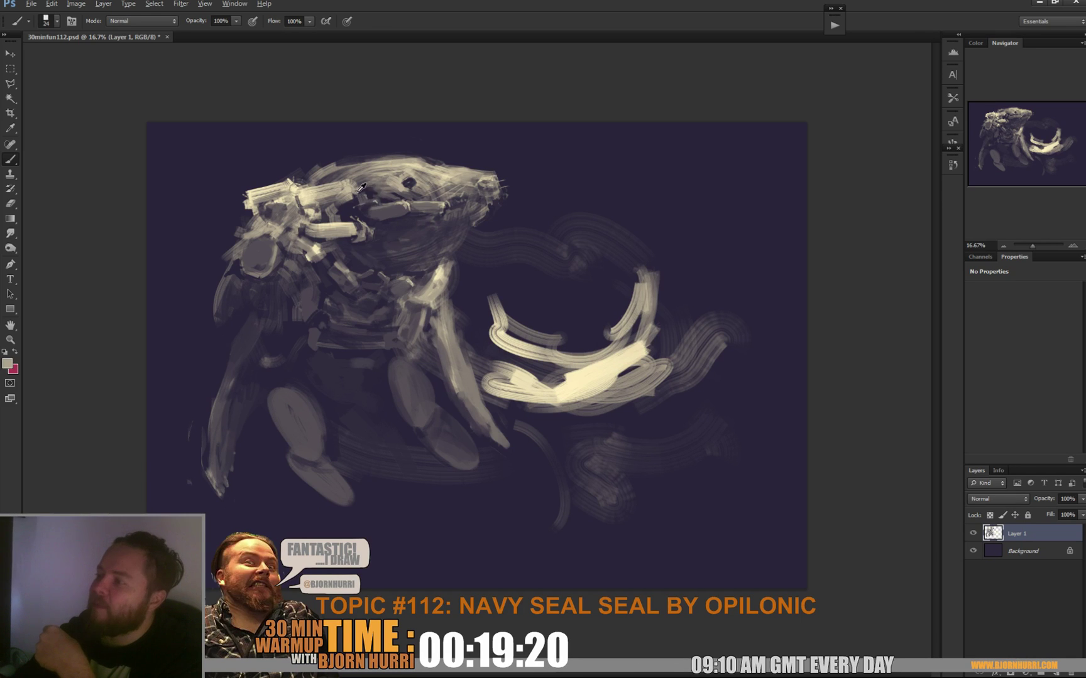
Sample dark purple and darken the gap between cheek and neck, setting the brush to 40 px.
left_click(367, 190, "alt")
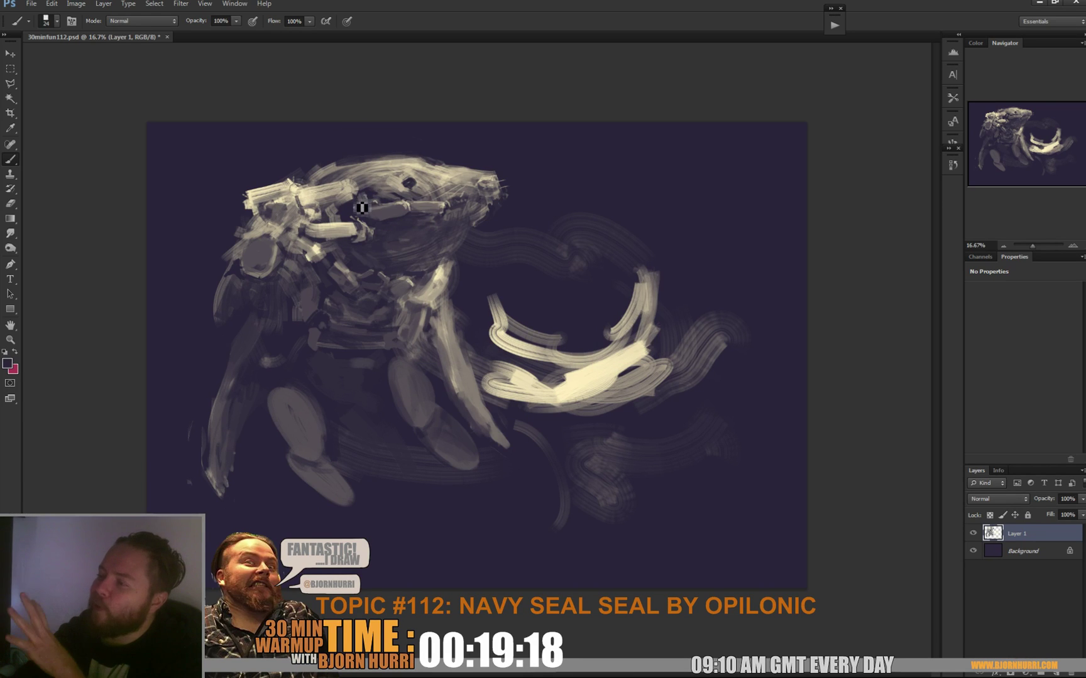
right_click(358, 198)
type("40")
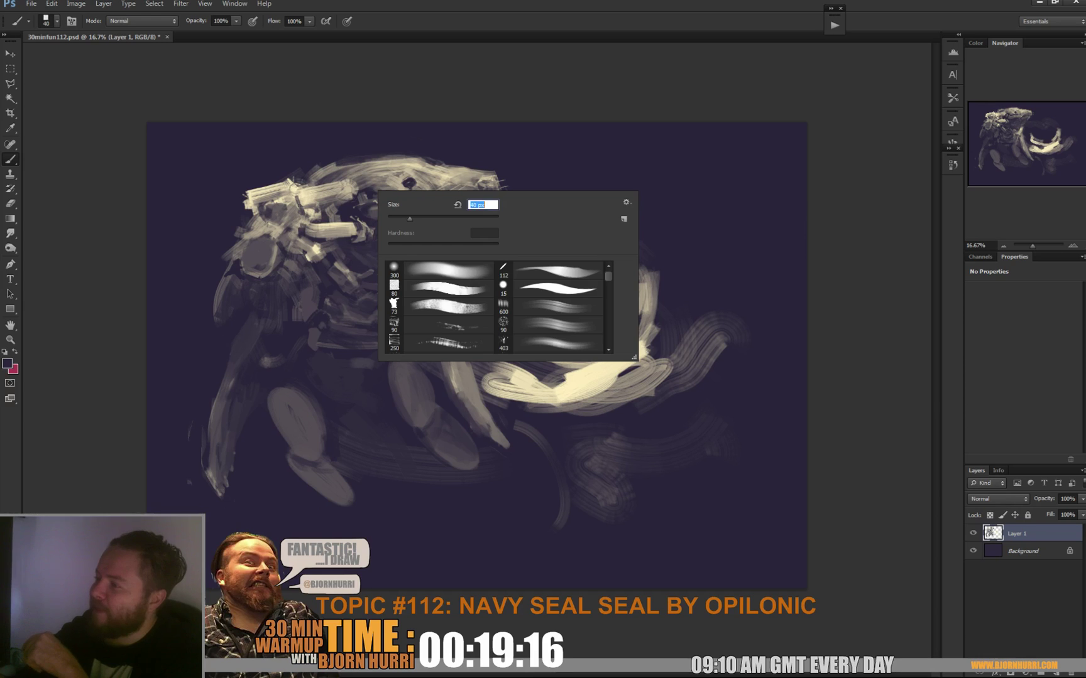
key("Return")
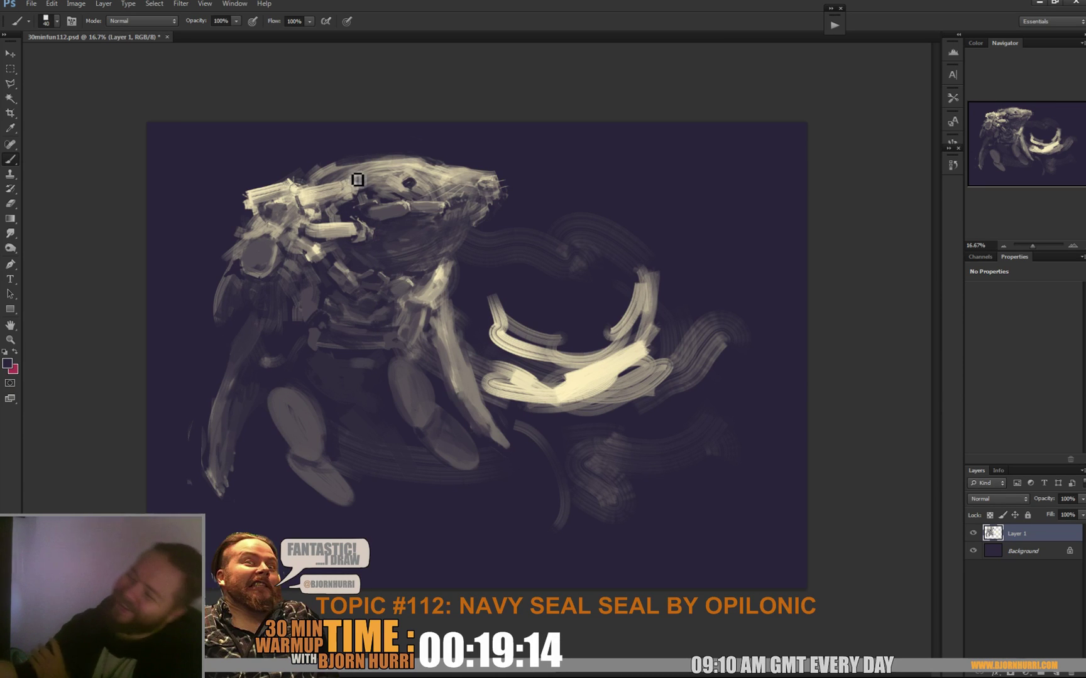
Set the brush to 76 px and carve the cream strokes at the back of the neck with sampled dark purple and grey.
left_click(299, 208, "alt")
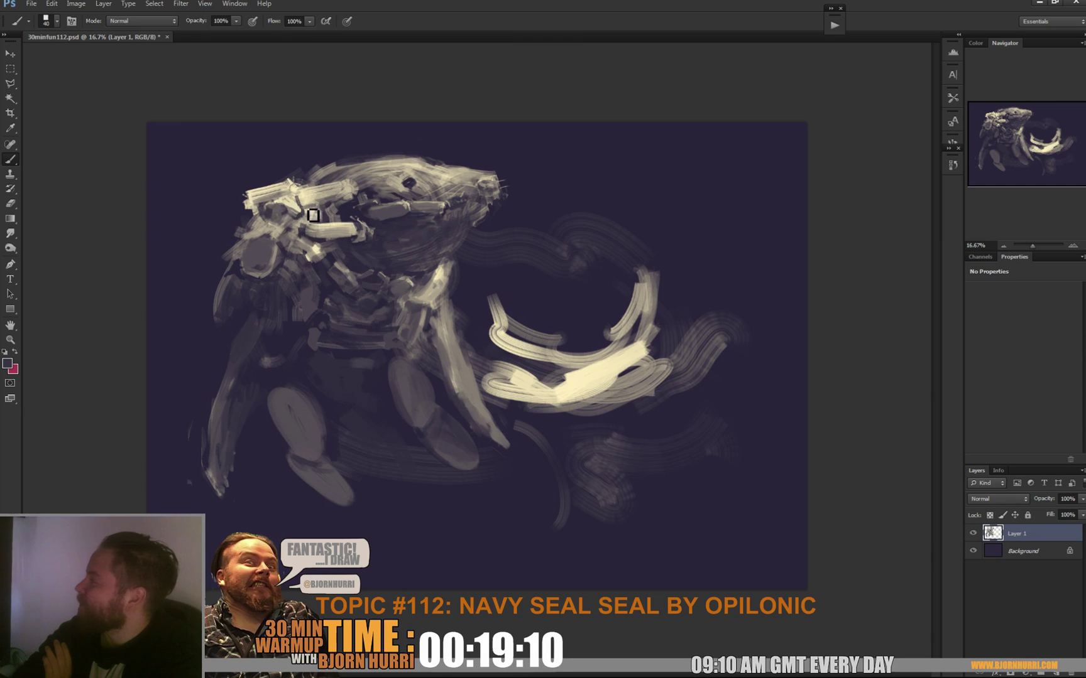
right_click(316, 211)
key("Return")
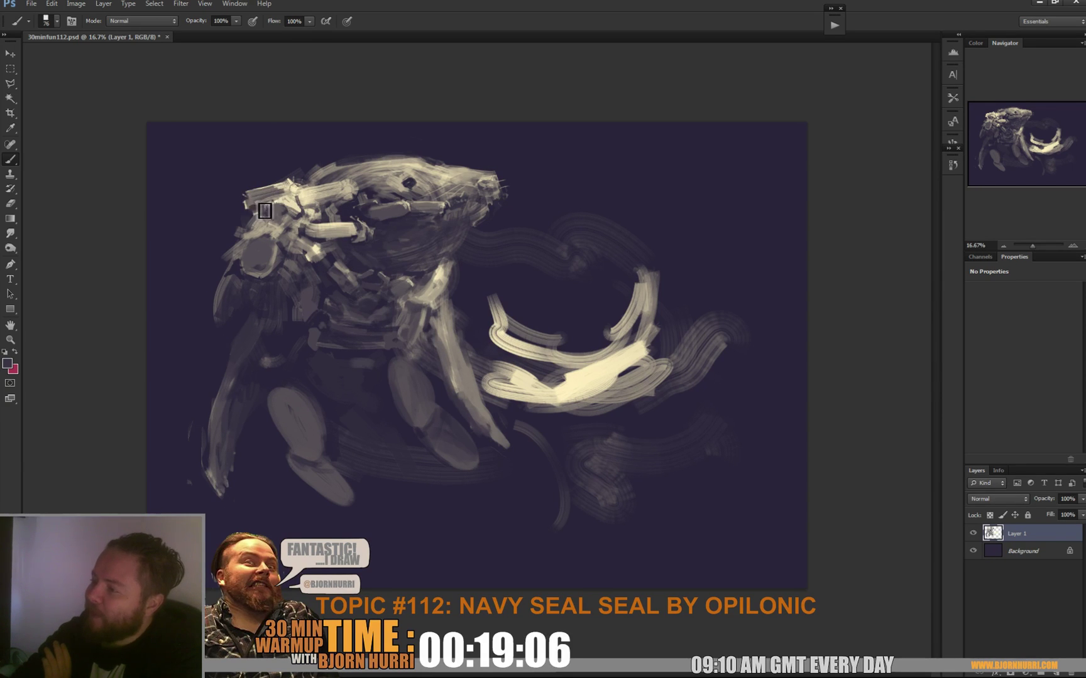
left_click(291, 203, "alt")
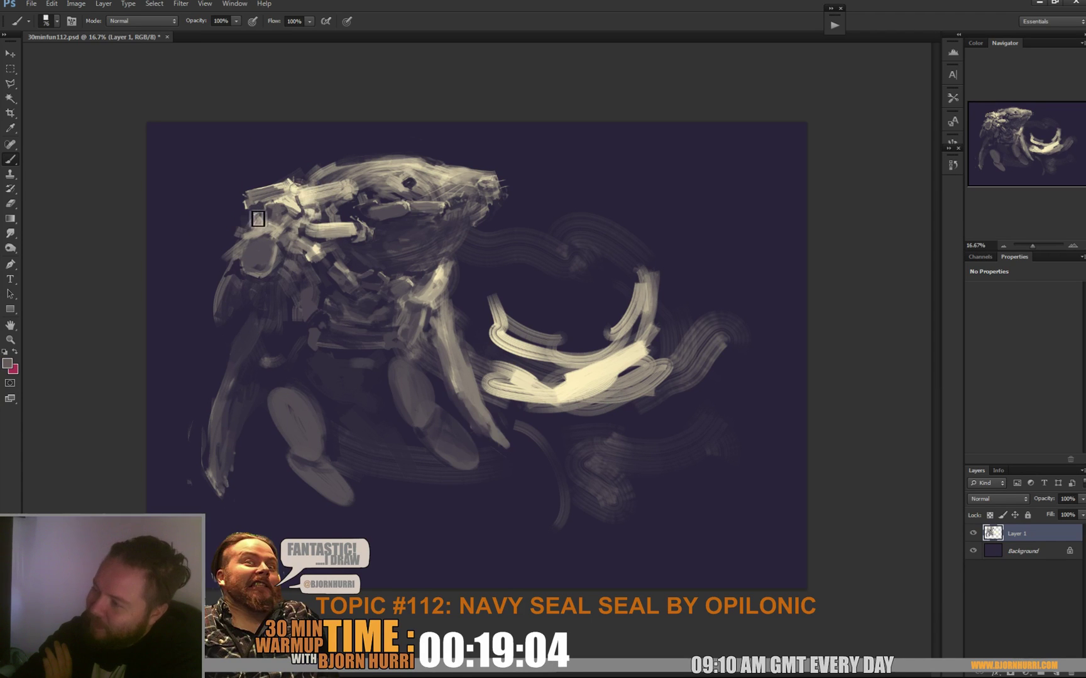
left_click(238, 220, "alt")
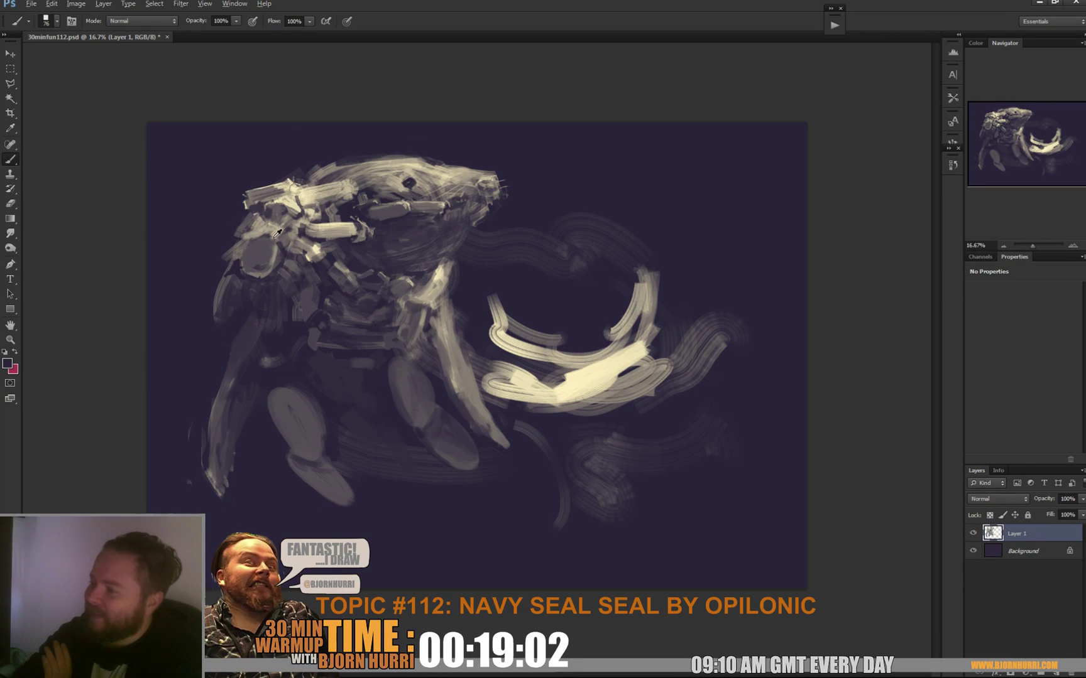
Sample cream and dark tones, reduce the brush to 54 px and then smaller, and refine the strokes around the round grey form behind the neck.
left_click(255, 237, "alt")
left_click(307, 197, "alt")
right_click(301, 215)
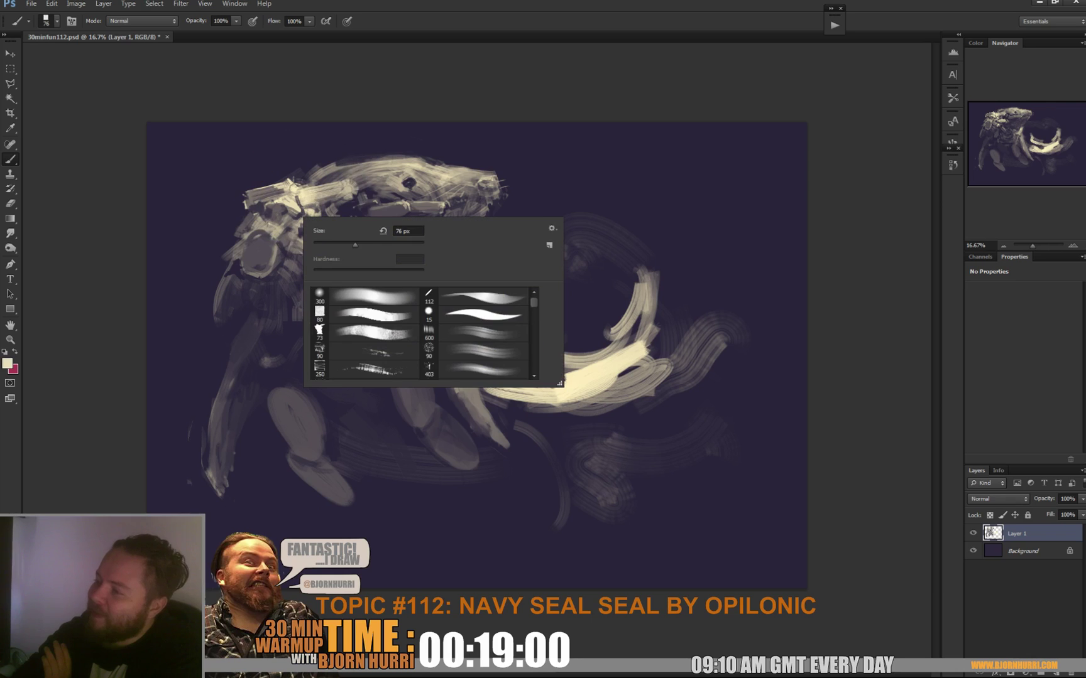
left_click(318, 244)
key("Return")
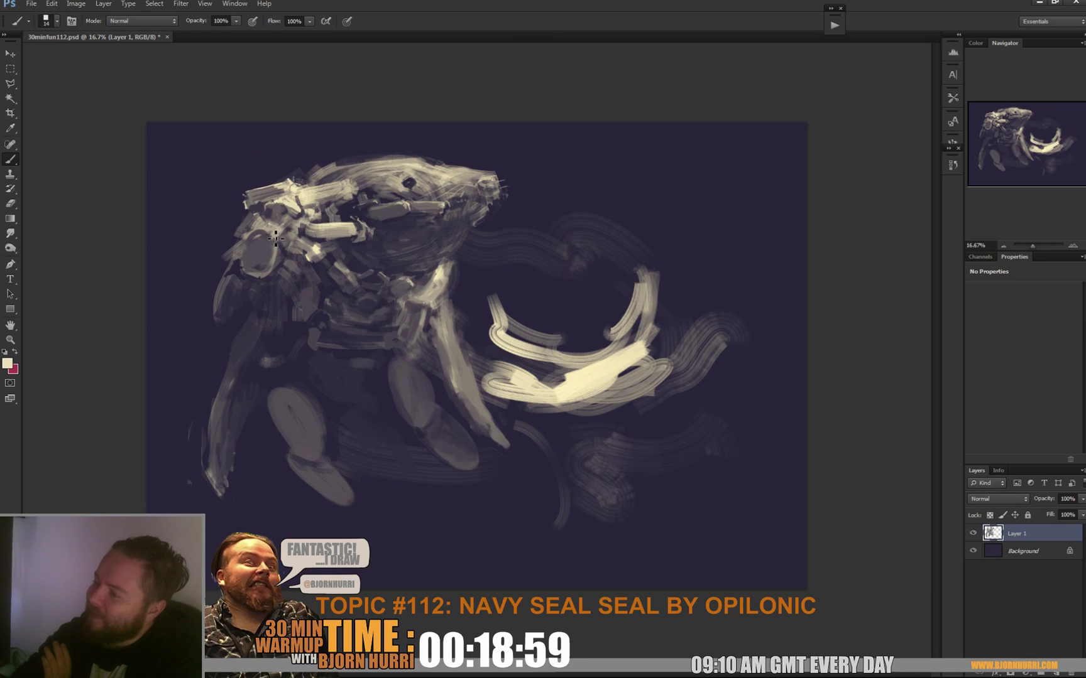
right_click(317, 227)
key("Return")
left_click(279, 242, "alt")
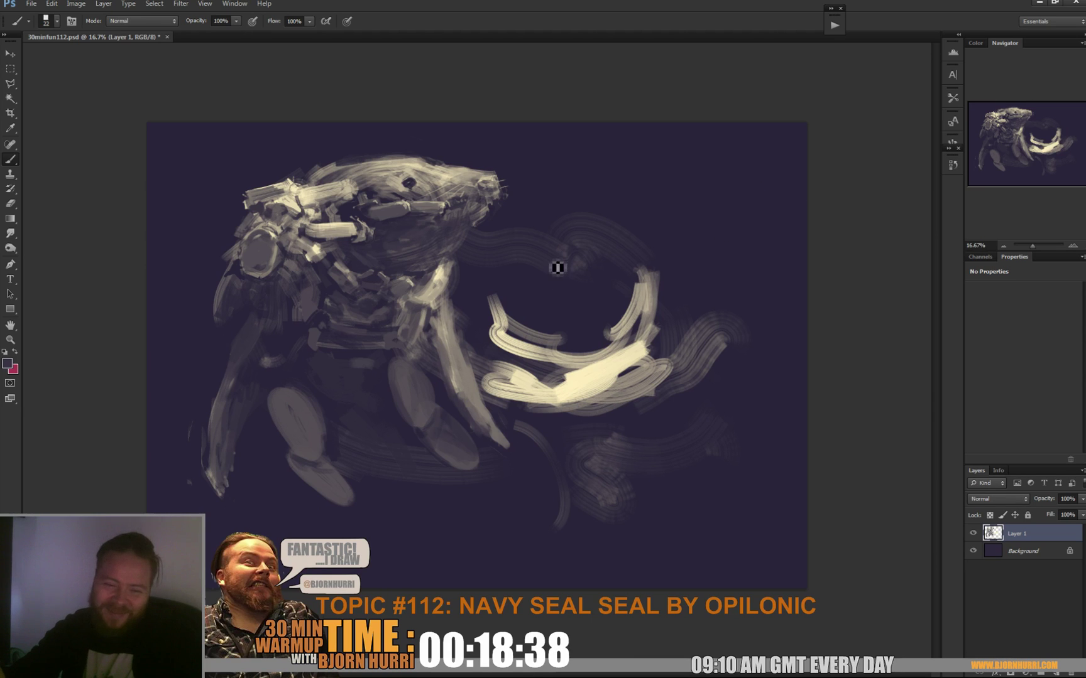
Set the brush to 91 px and reshape the long, thin rear flipper with sampled dark purple and grey.
right_click(291, 348)
left_click(351, 377)
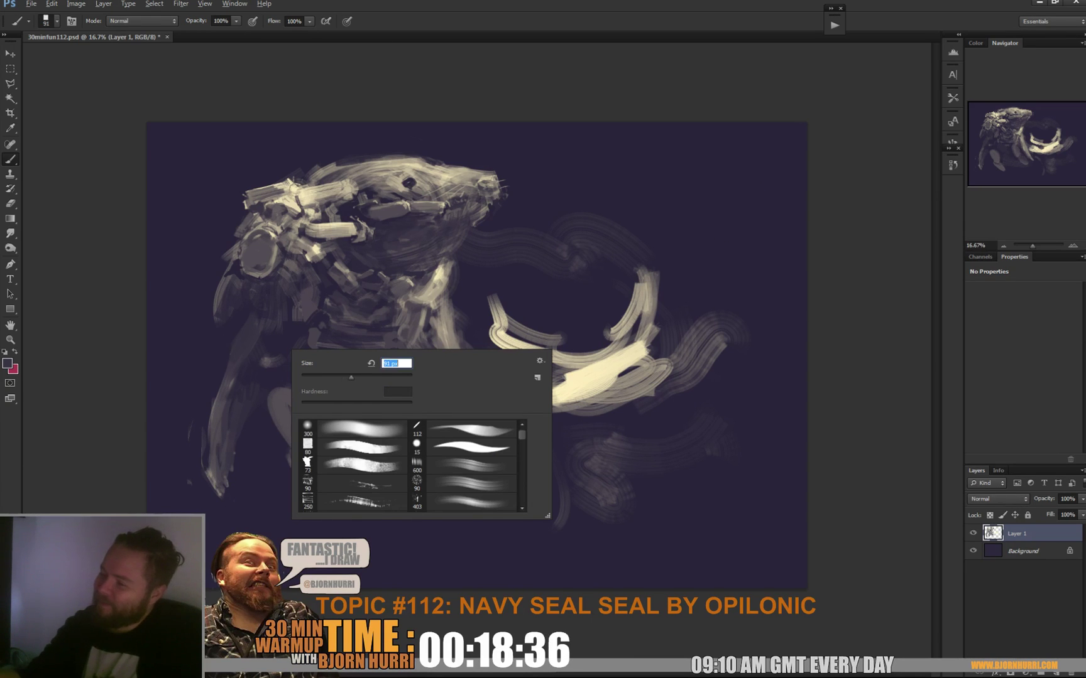
left_click_drag(229, 323, 262, 366)
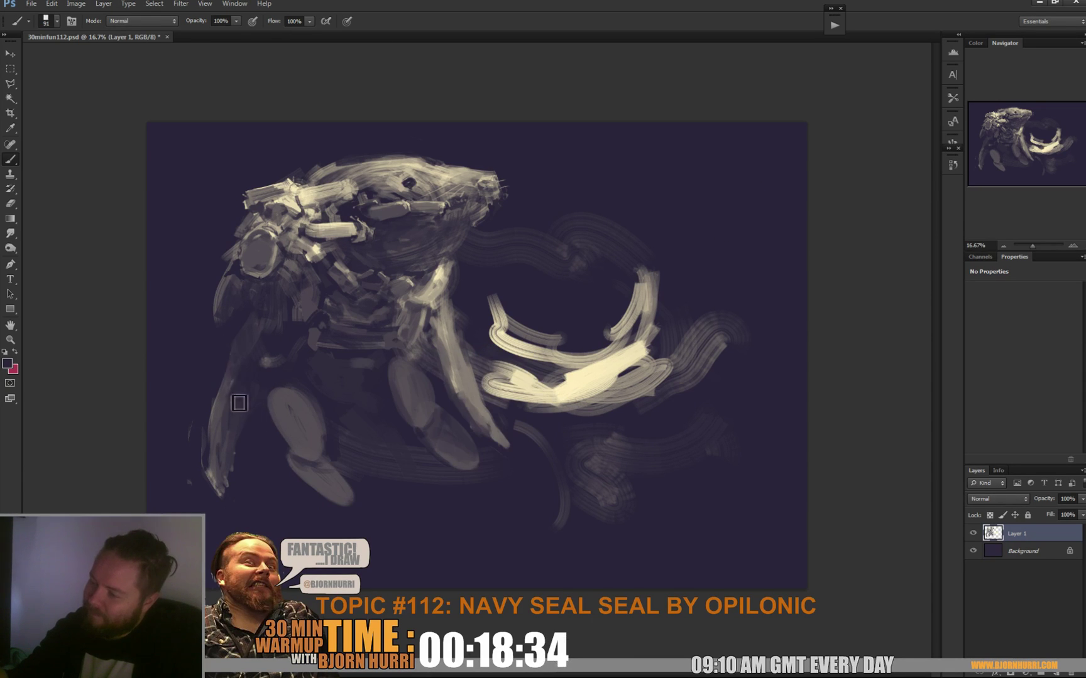
left_click(430, 302, "alt")
left_click_drag(227, 384, 207, 493)
left_click(210, 422, "alt")
left_click(194, 420, "alt")
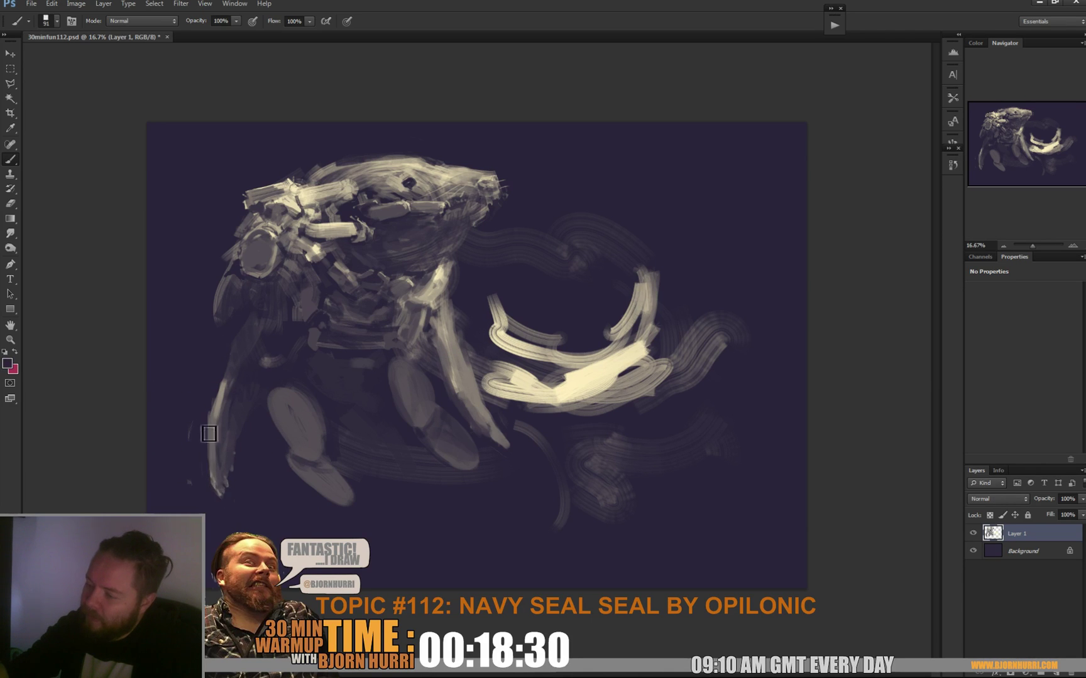
Trim the thin flipper's inner edge and tip with sampled dark purple and grey.
left_click(228, 412, "alt")
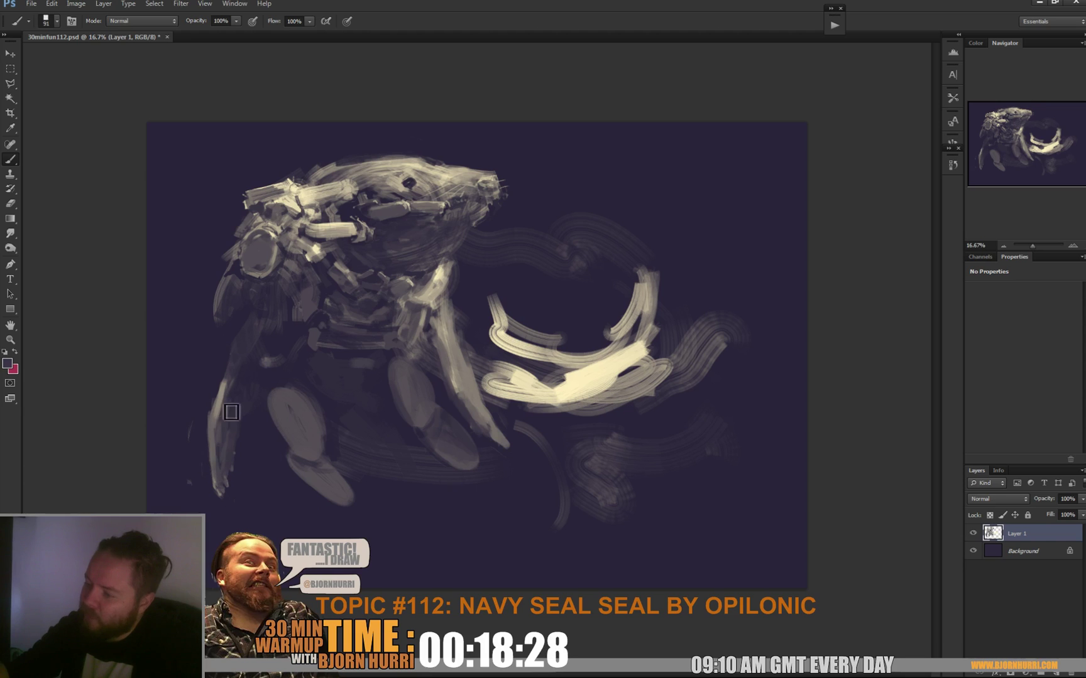
left_click_drag(230, 412, 219, 435)
left_click(223, 481, "alt")
left_click(236, 482, "alt")
left_click_drag(234, 484, 228, 481)
left_click(216, 441, "alt")
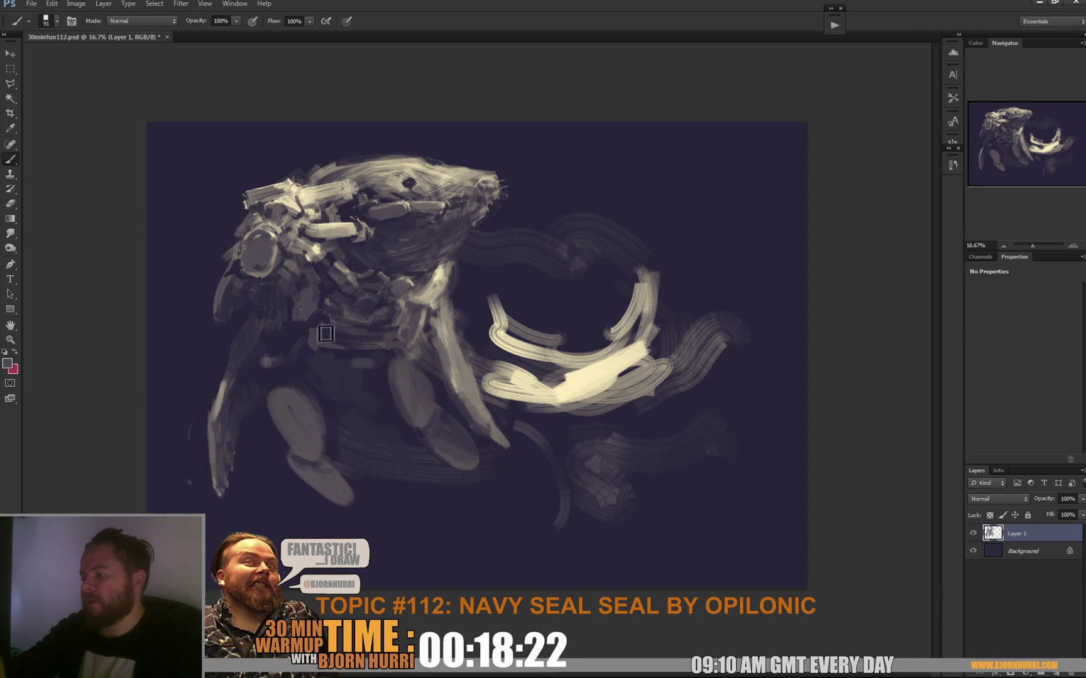
Blend the middle of the thin flipper with sampled greys and clean up the dark space beside it.
left_click(221, 411, "alt")
left_click_drag(221, 416, 220, 451)
left_click(223, 416, "alt")
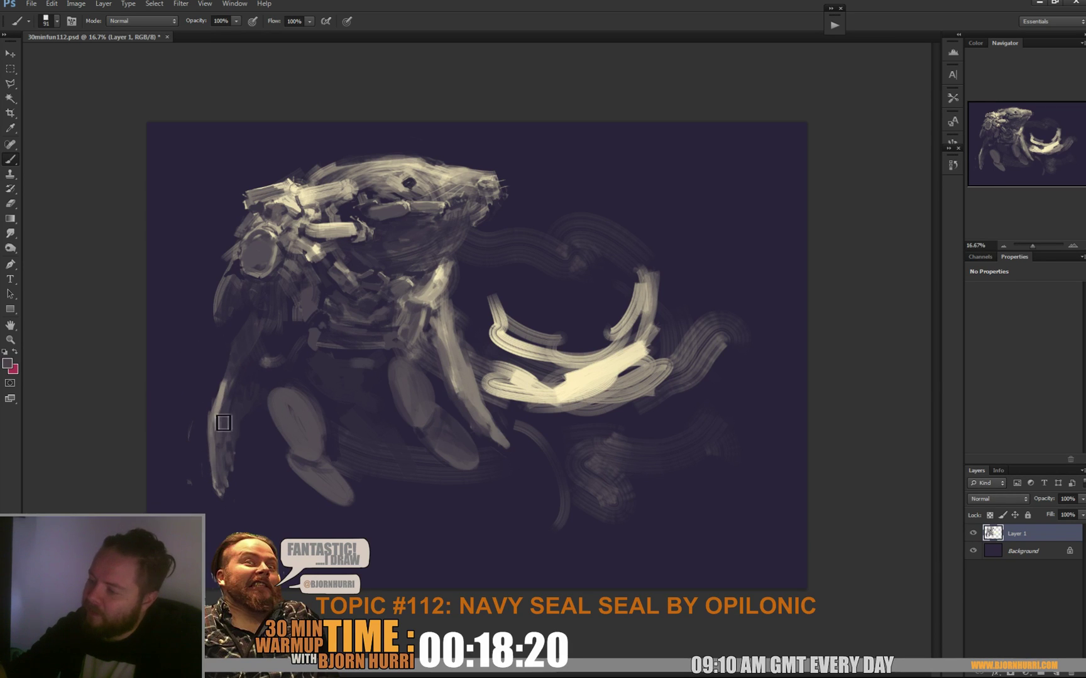
left_click(217, 416, "alt")
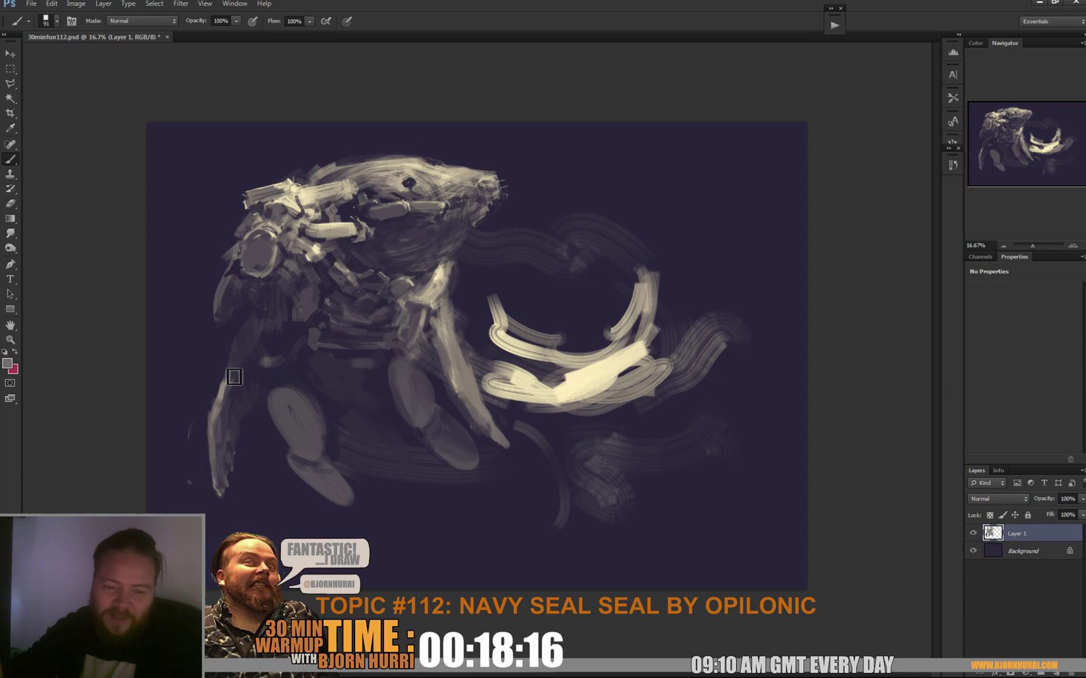
left_click(236, 399, "alt")
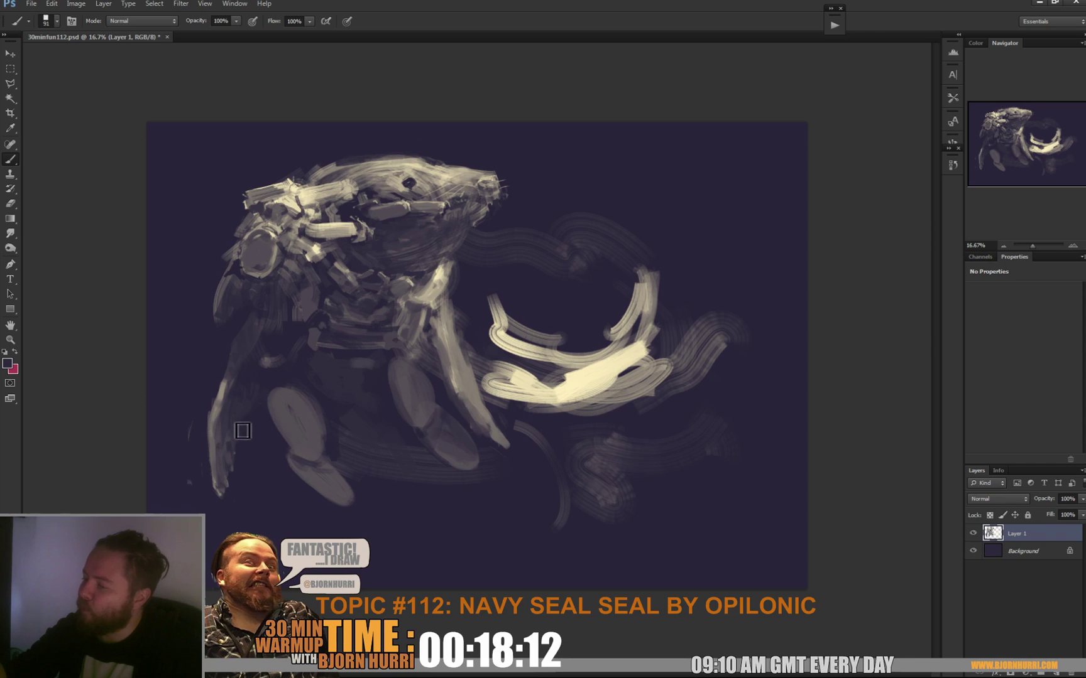
left_click(257, 412, "alt")
left_click(270, 390, "alt")
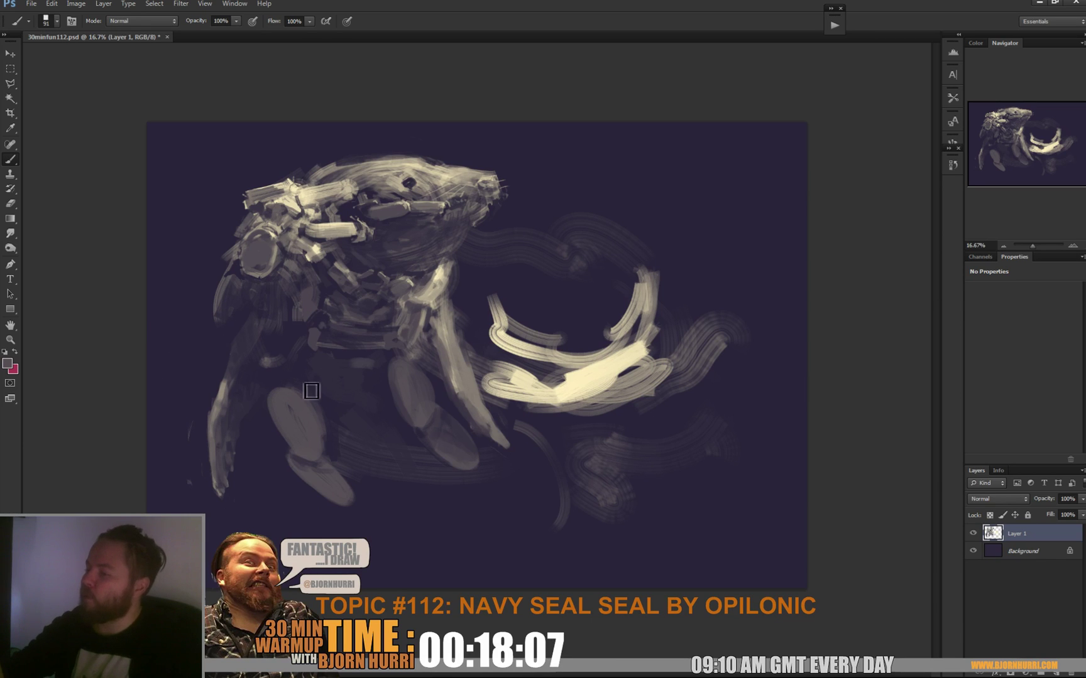
Switch to the 600 px bristle brush, reduce it to 127 px and darken the two oval forms at the lower left of the body.
right_click(339, 411)
left_click(507, 523)
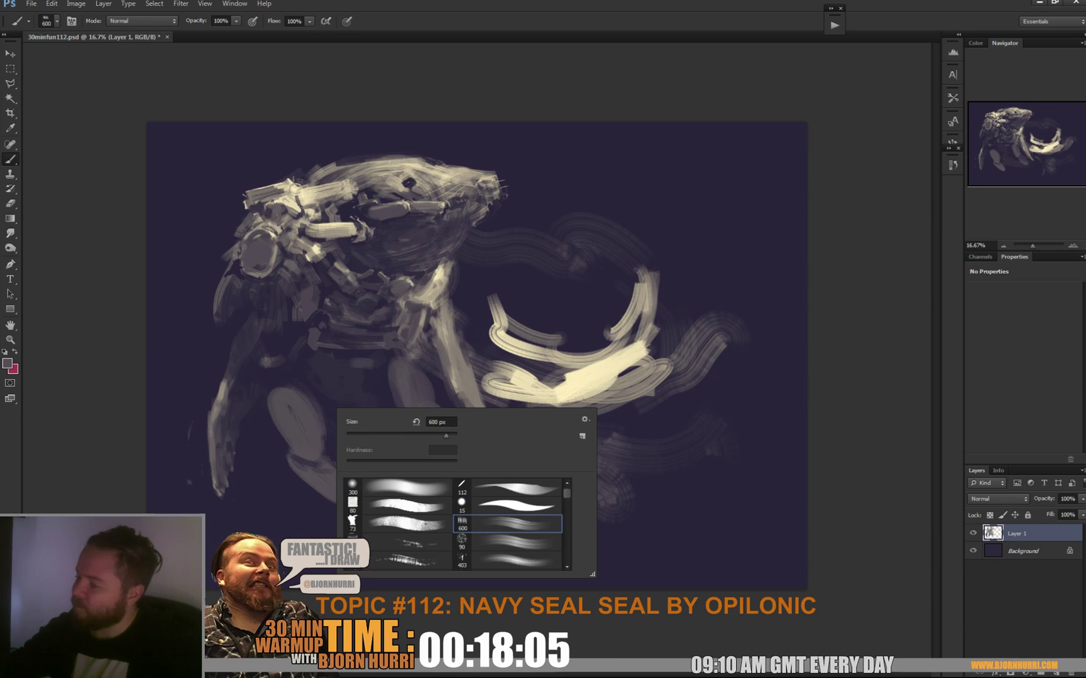
left_click(400, 435)
left_click(274, 450, "alt")
mouse_move(280, 405)
left_mouse_down()
mouse_move(292, 432)
mouse_move(281, 395)
mouse_move(297, 399)
mouse_move(320, 463)
mouse_move(298, 408)
mouse_move(313, 429)
left_mouse_up()
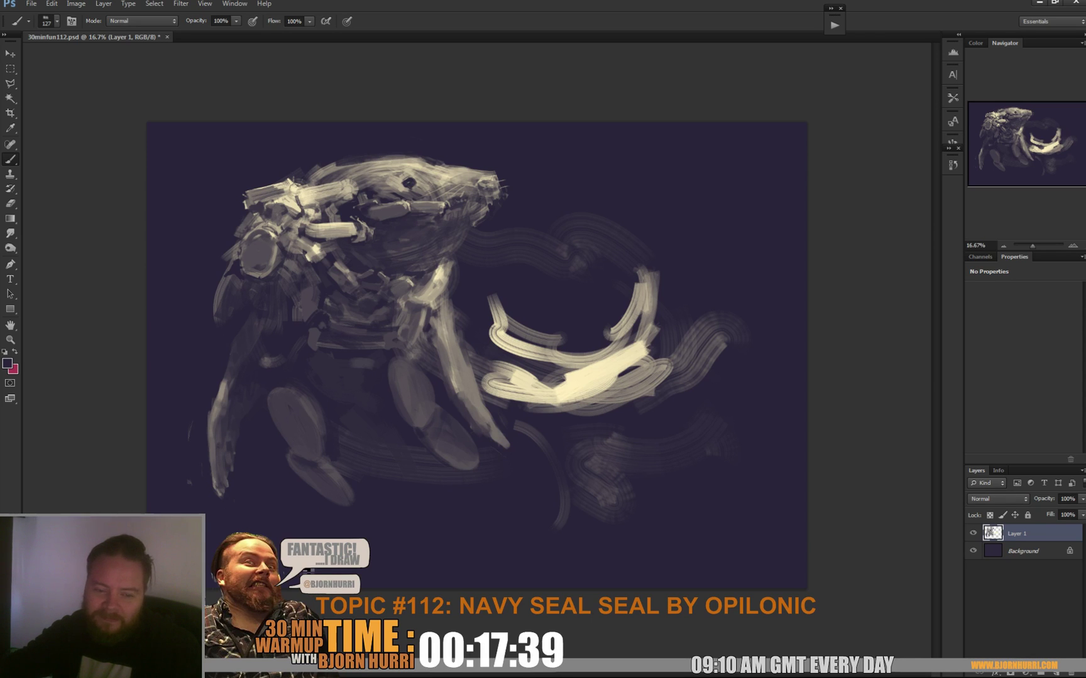
right_click(386, 467)
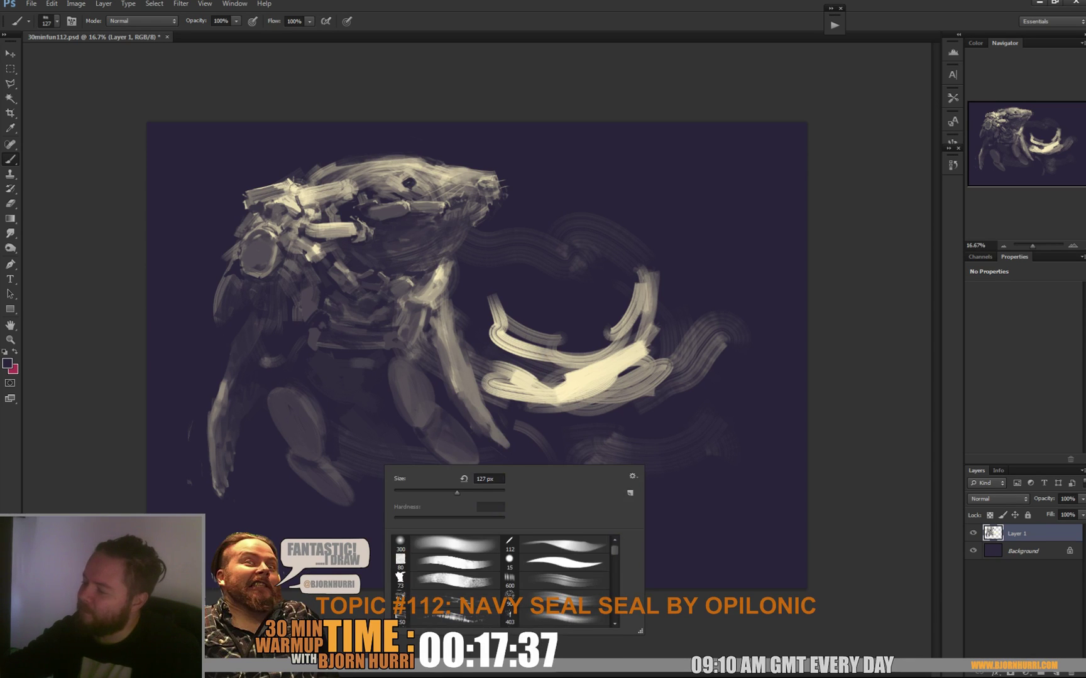
left_click(418, 492)
left_click(292, 477)
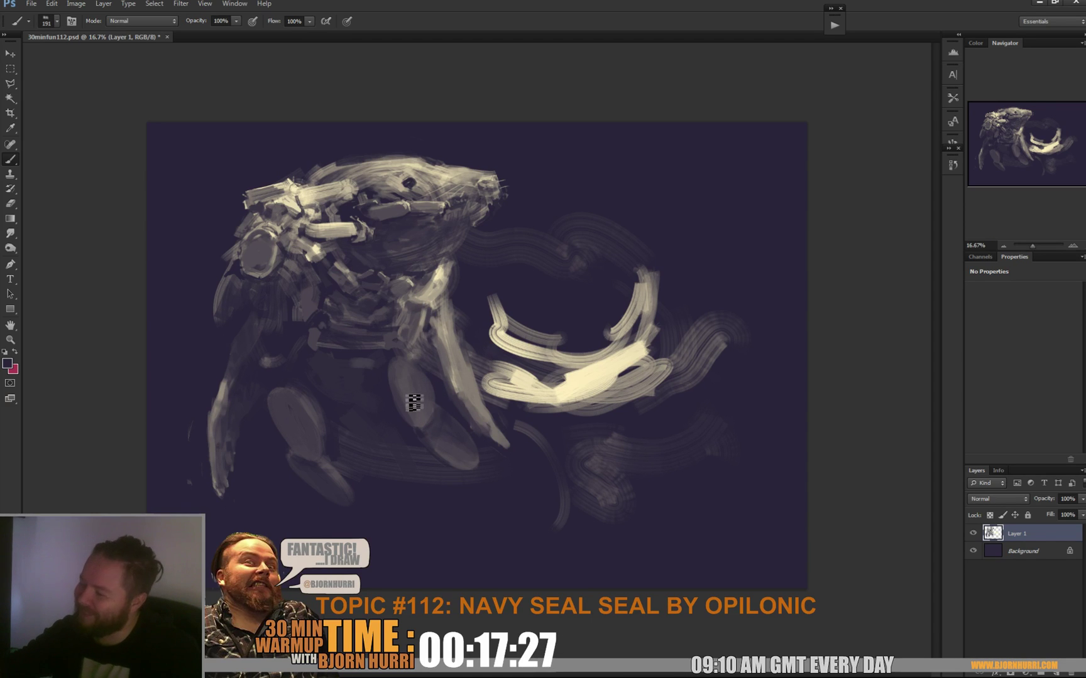
Set the brush to 25 px, then 40 px, and define the edges of the oval forms with grey and dark purple.
right_click(434, 386)
type("25")
key("Return")
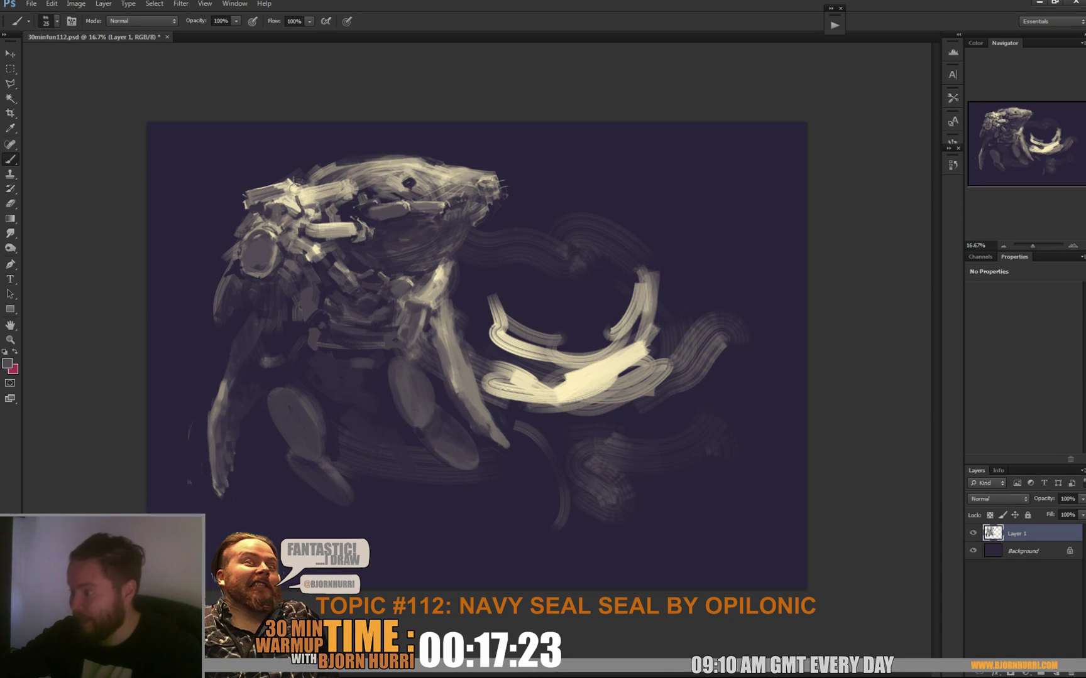
right_click(454, 394)
type("40")
key("Return")
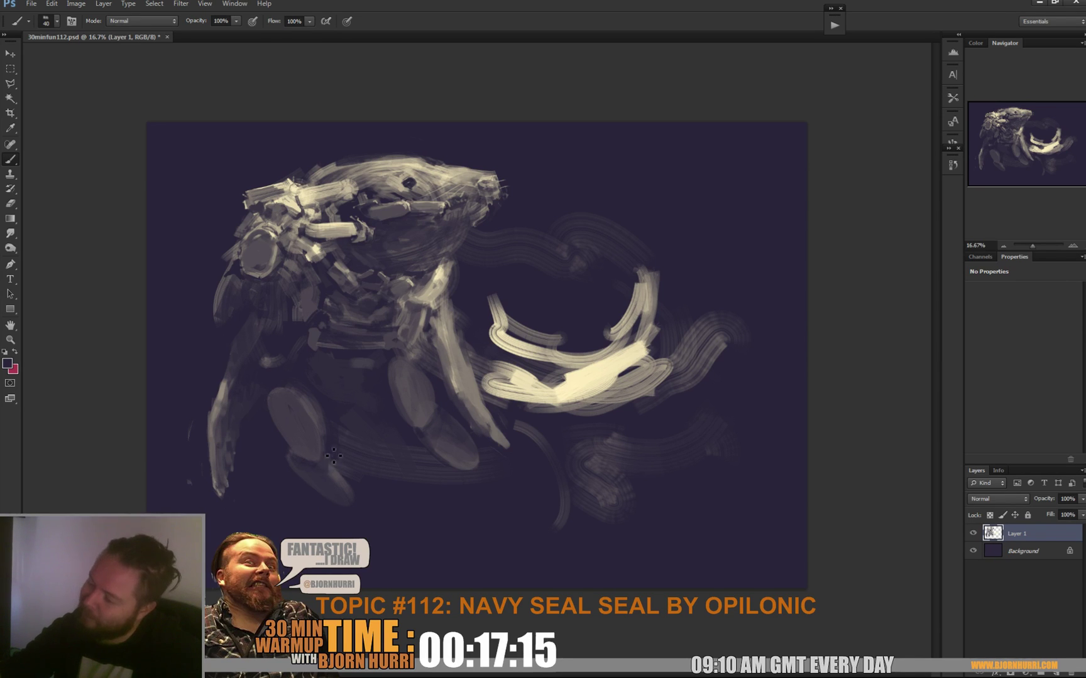
Sample grey, set the brush to 65 px and add faint contour strokes across the belly between the oval forms.
left_click(400, 388, "alt")
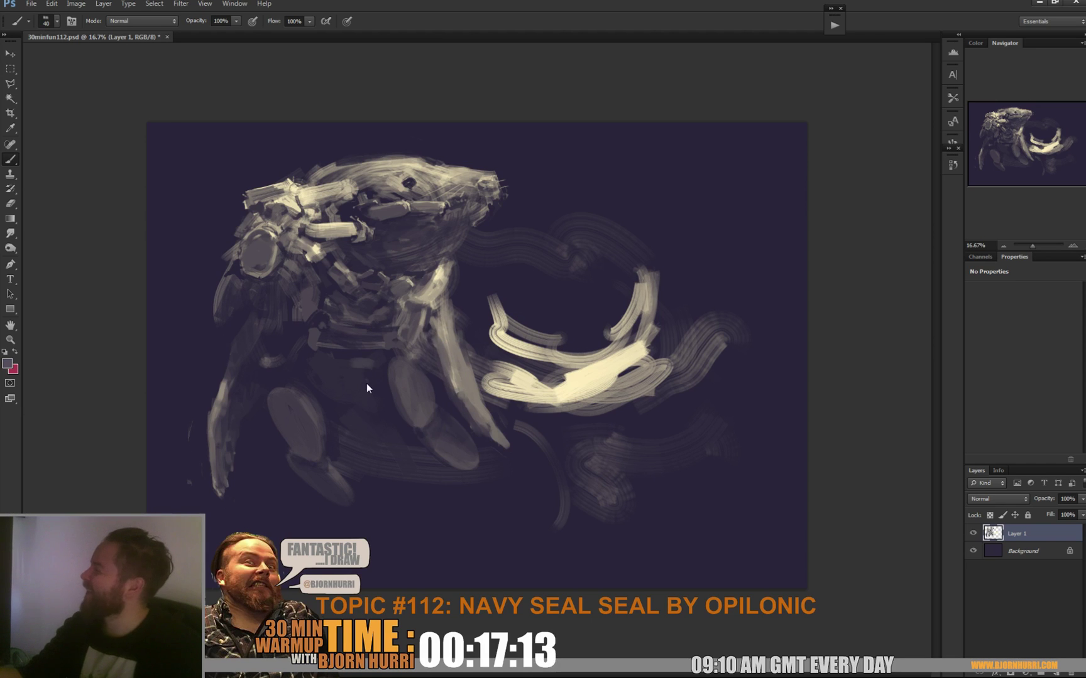
right_click(365, 412)
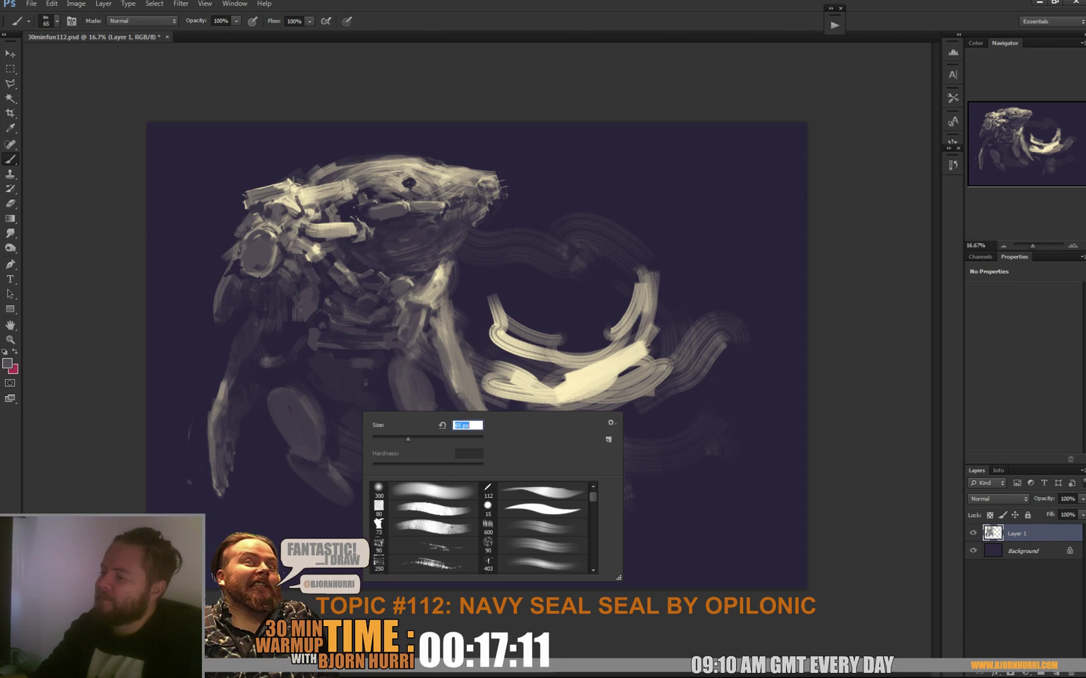
key("Return")
key("space")
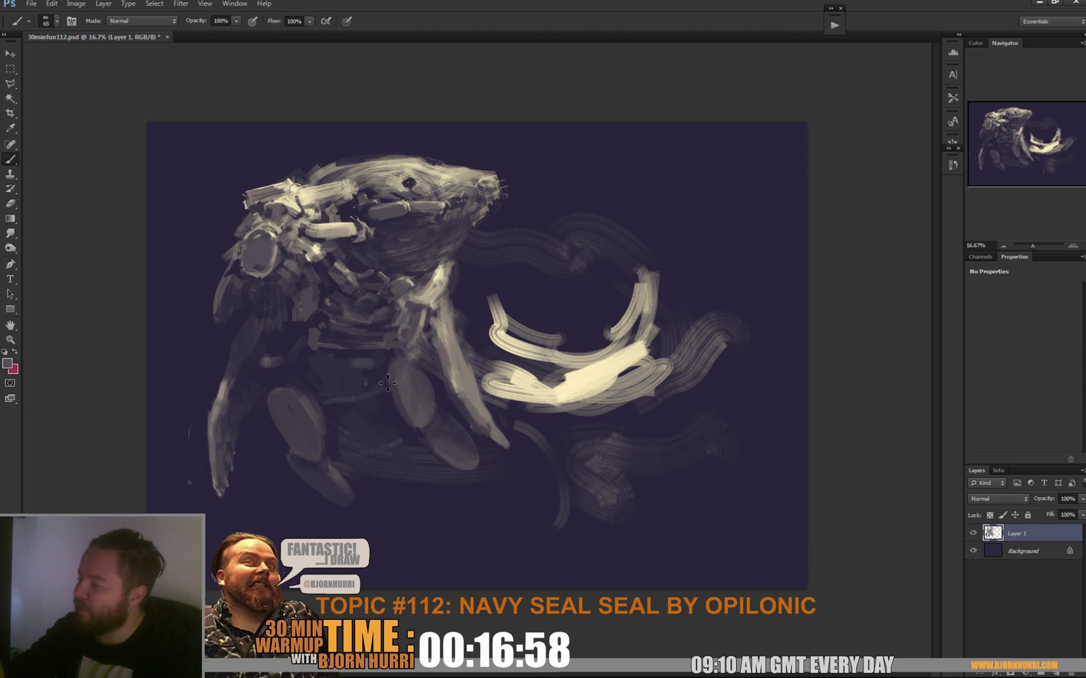
left_click(339, 452, "alt")
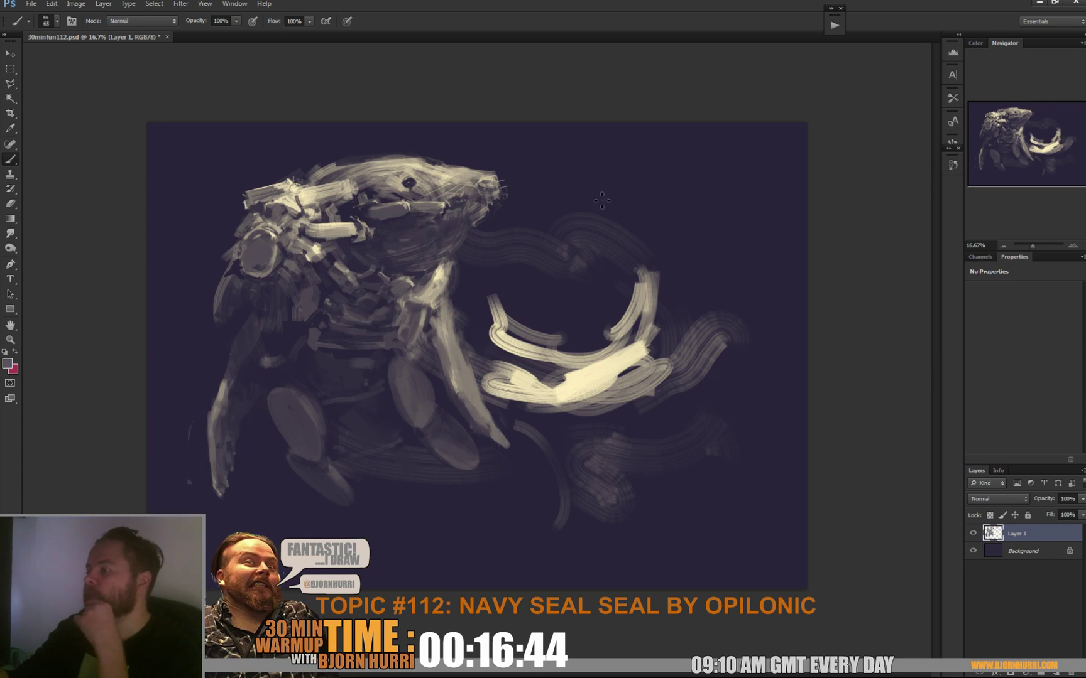
Set the brush to 172 px and paint out the faint looping strokes behind the chin with dark purple.
right_click(511, 216)
type("172")
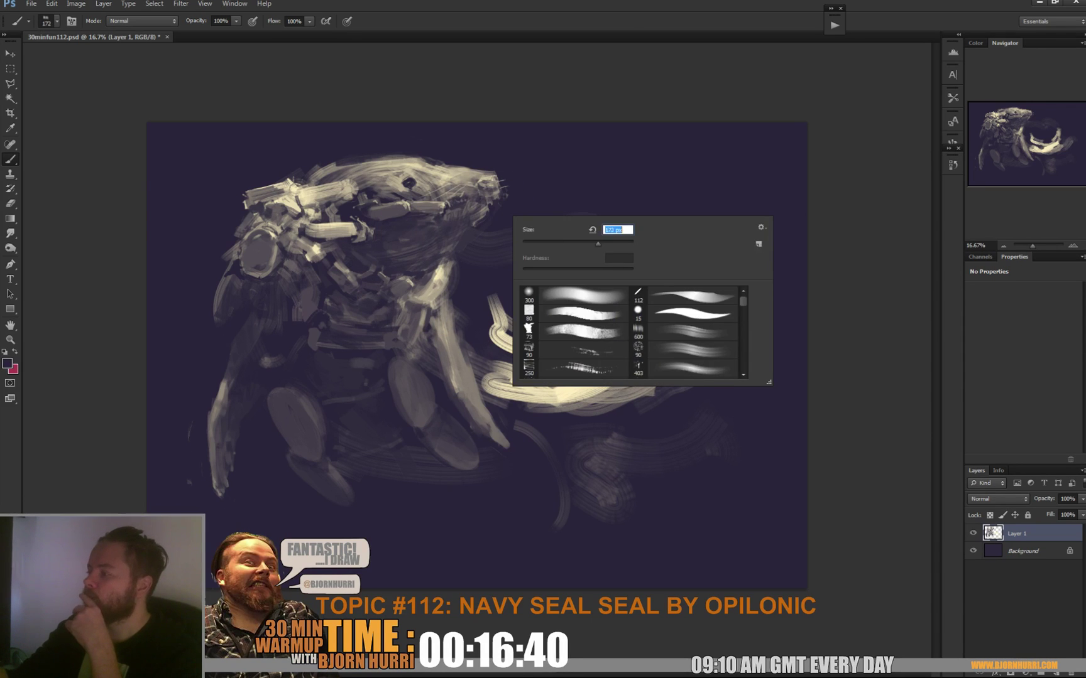
key("Return")
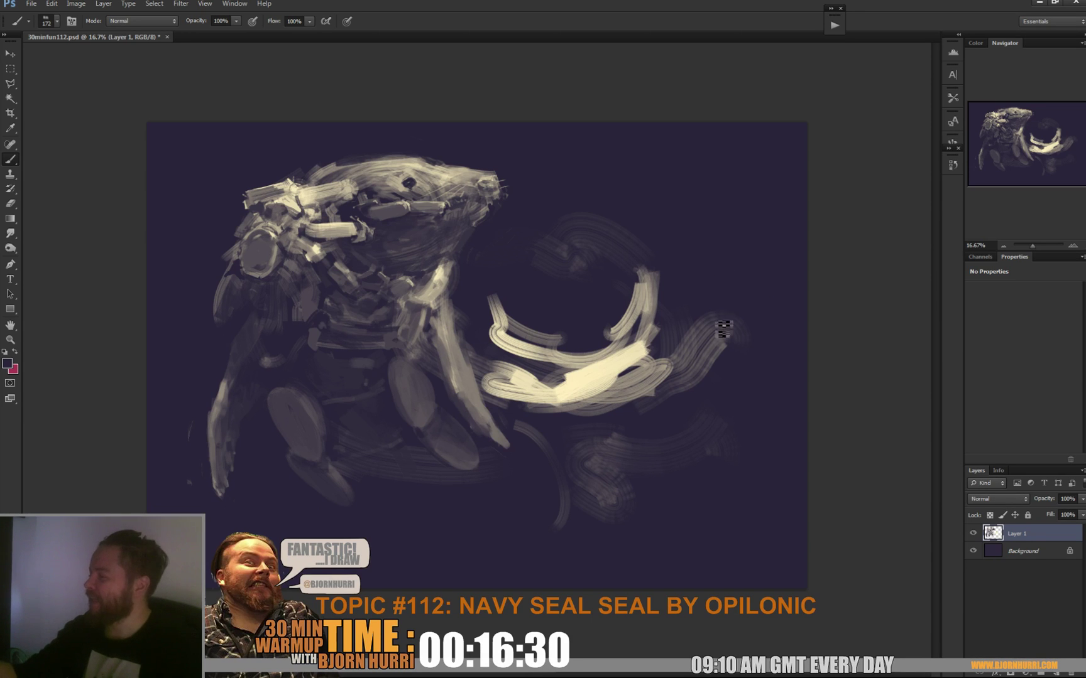
right_click(722, 331)
Fill the upper cream curve with sampled pale grey and darken the gap between it and the lower curve.
left_click(586, 356, "alt")
mouse_move(553, 347)
left_mouse_down()
mouse_move(515, 330)
mouse_move(620, 351)
mouse_move(651, 301)
left_mouse_up()
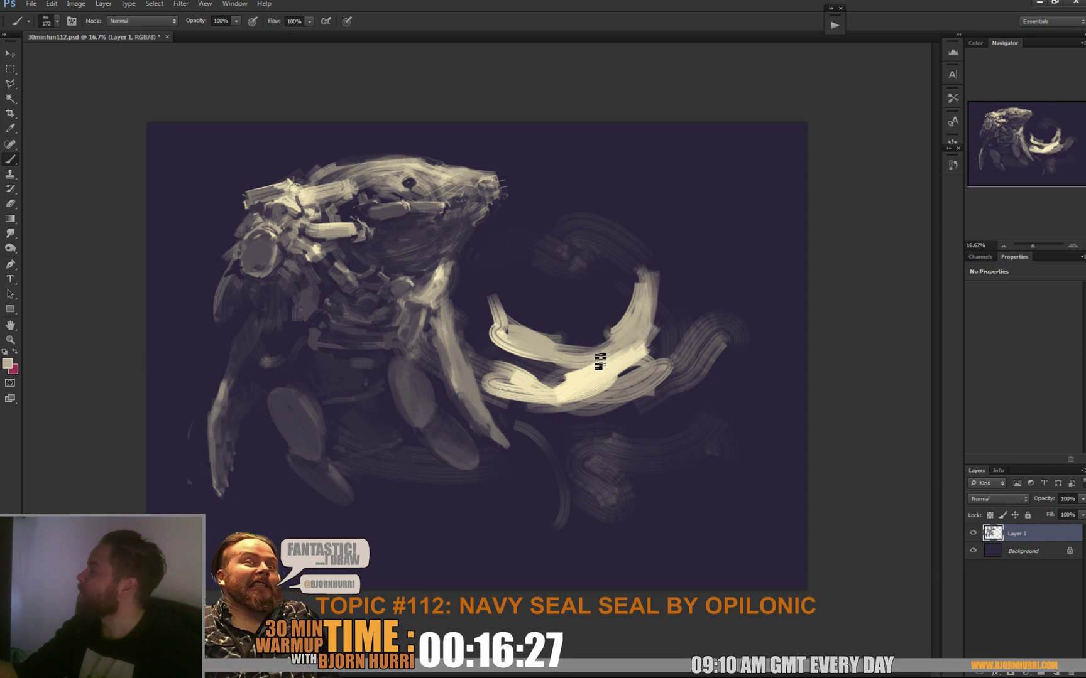
left_click(486, 353, "alt")
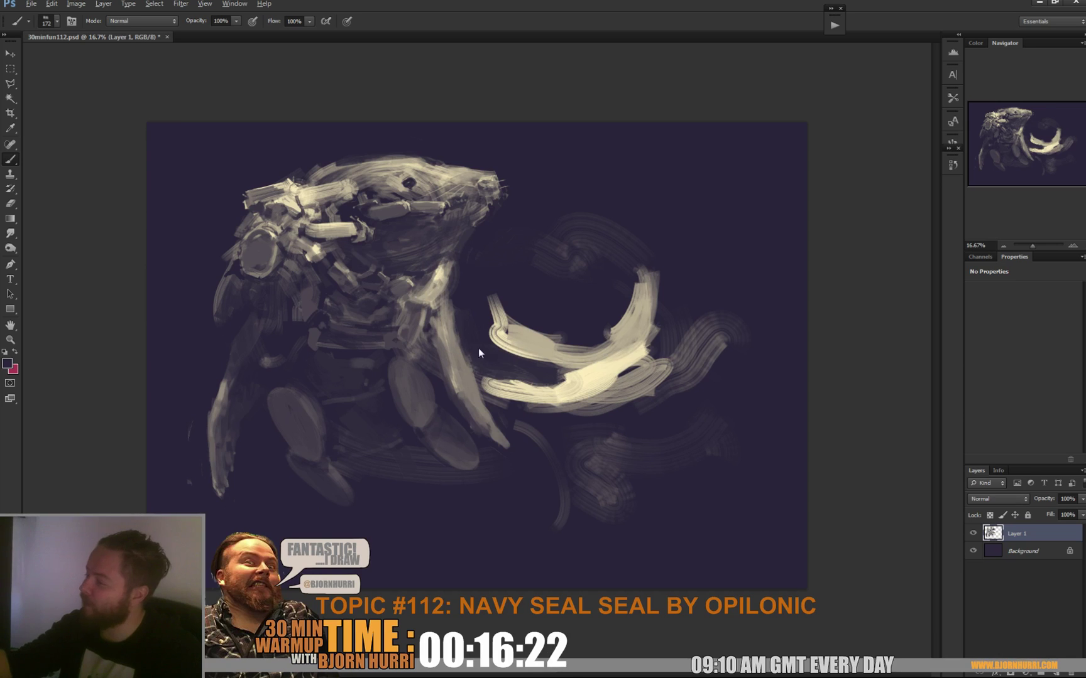
Shade the lower curve's underside with sampled grey and dark purple, and smooth its body with cream.
left_click(546, 407, "alt")
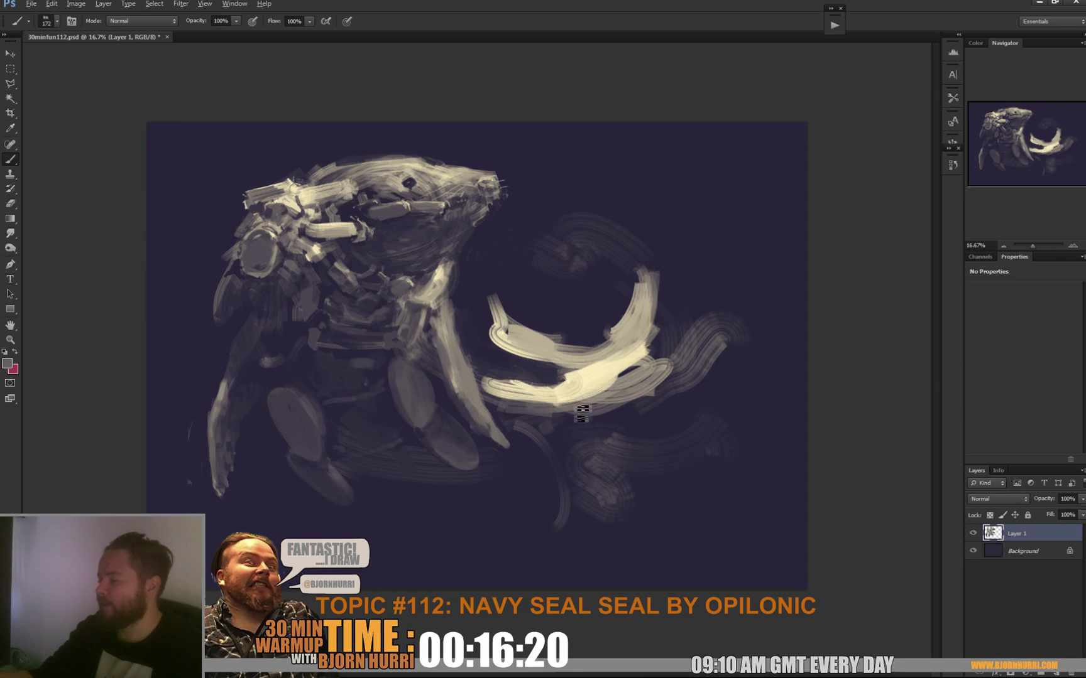
left_click(534, 418, "alt")
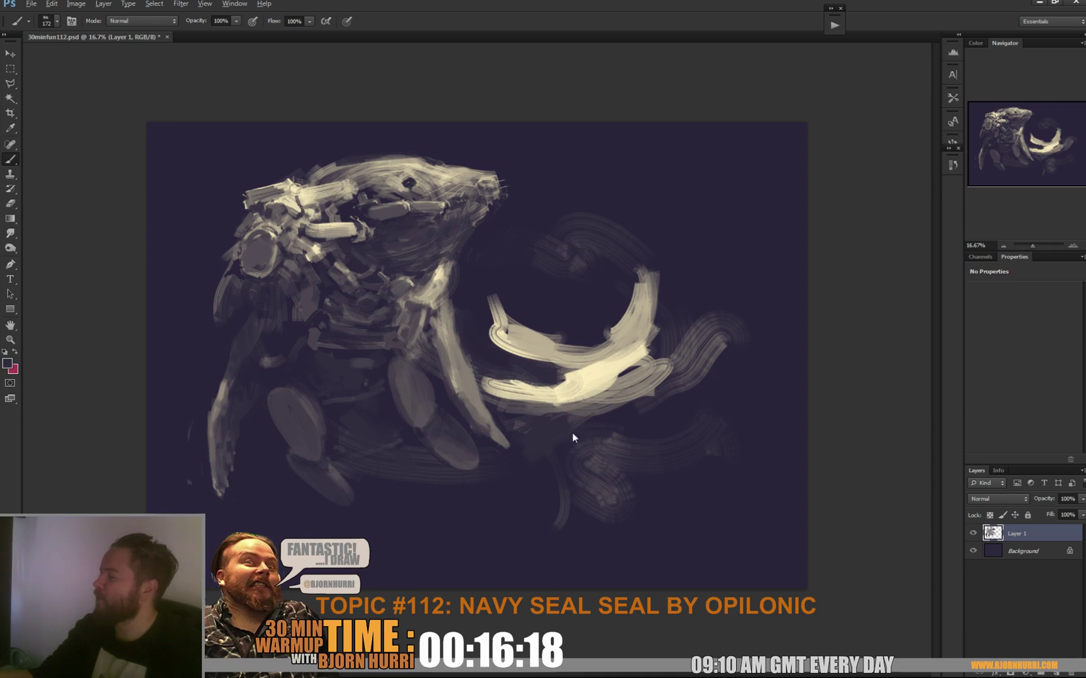
mouse_move(612, 400)
left_mouse_down()
mouse_move(601, 407)
mouse_move(606, 388)
mouse_move(517, 400)
mouse_move(493, 382)
mouse_move(543, 400)
mouse_move(508, 388)
left_mouse_up()
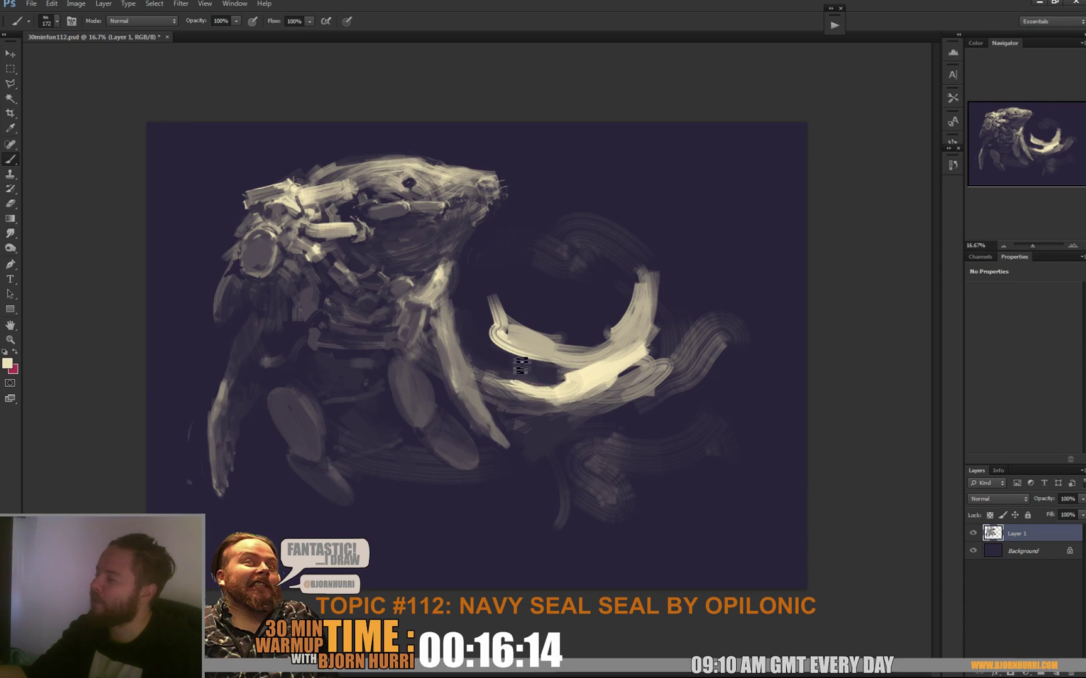
left_click(573, 363, "alt")
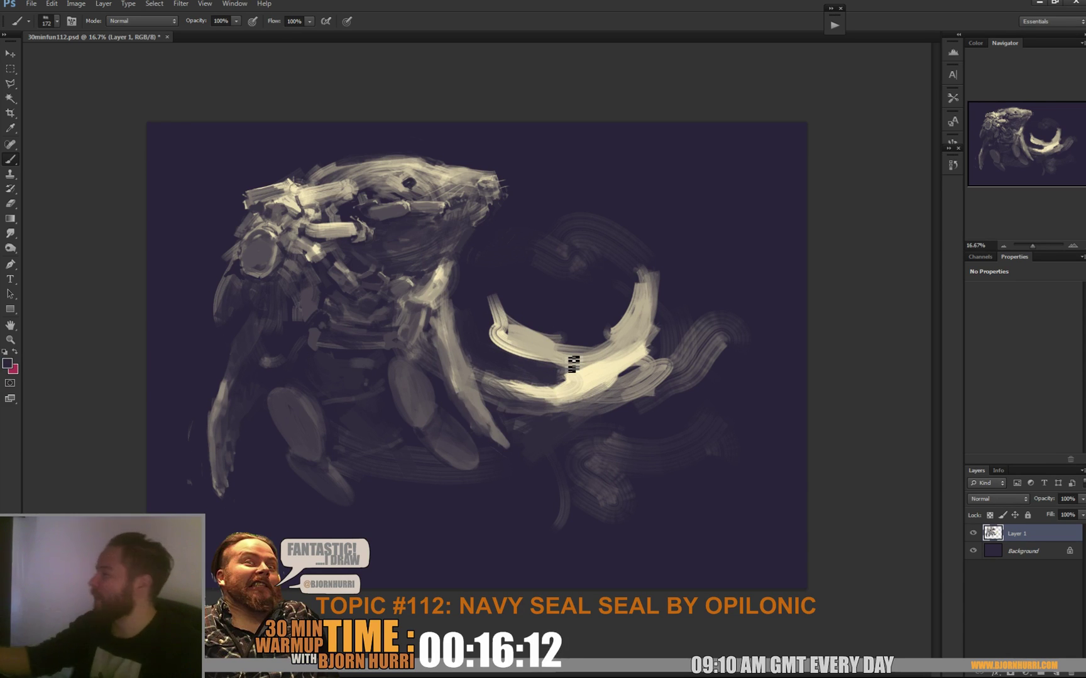
Cover the striped strokes right of the cream curves with dark purple and block in a grey rounded form there.
left_click(635, 427, "alt")
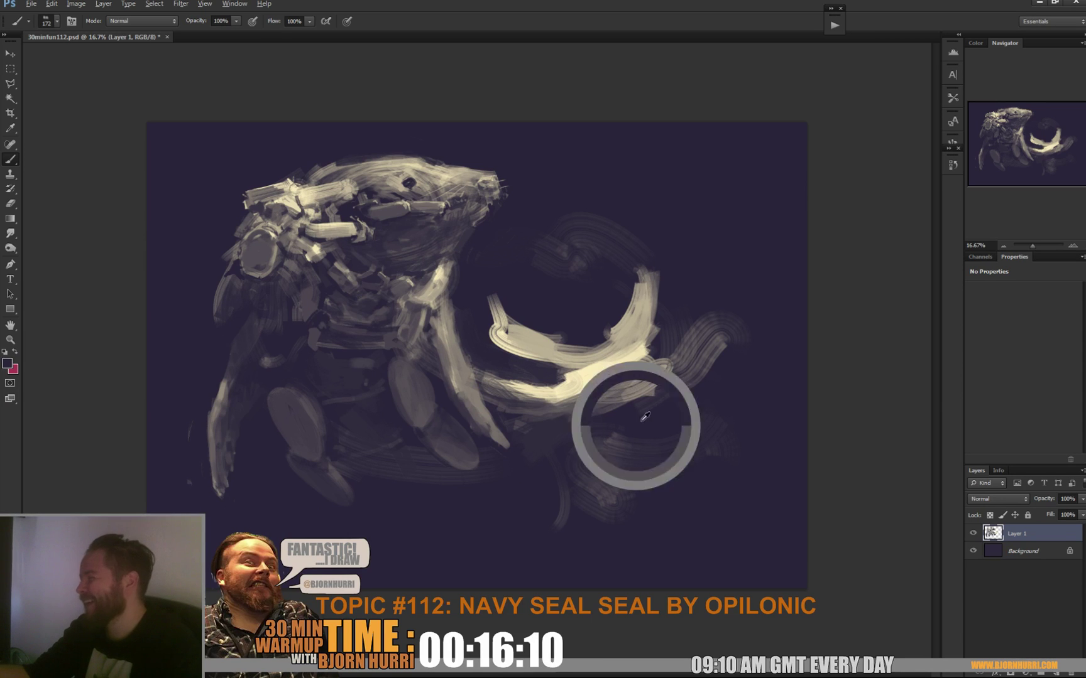
mouse_move(647, 402)
left_mouse_down()
mouse_move(652, 368)
mouse_move(715, 326)
mouse_move(691, 371)
mouse_move(717, 328)
mouse_move(712, 309)
mouse_move(748, 317)
left_mouse_up()
left_click(688, 358, "alt")
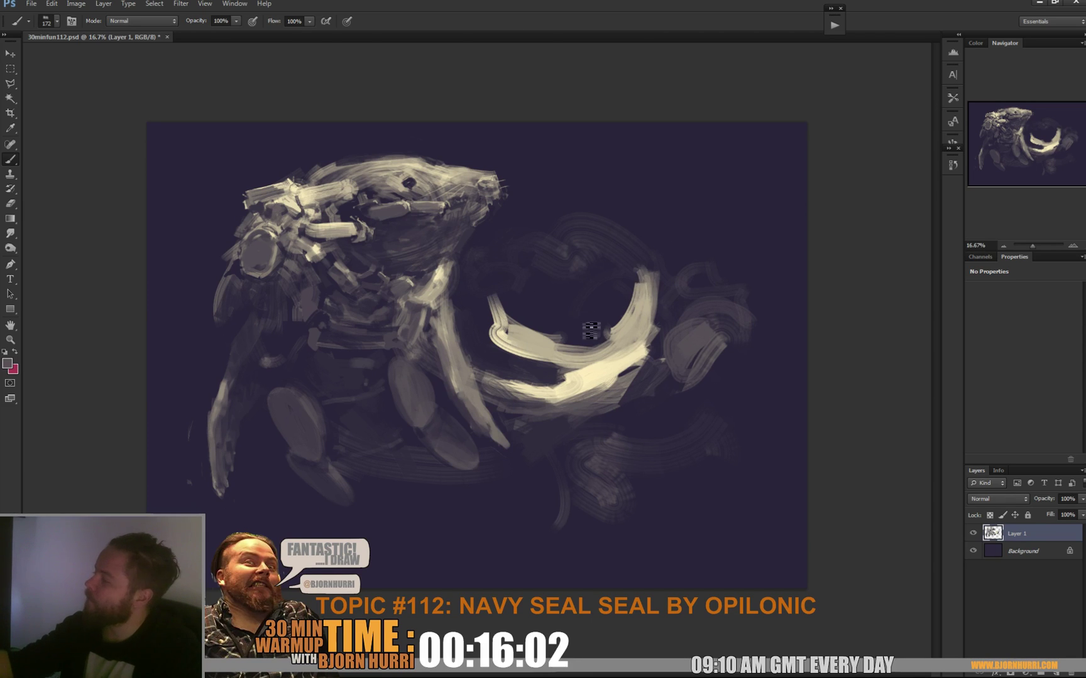
Stroke grey where the two curves meet and carve the upper curve's left end to a point with dark purple.
left_click(563, 355, "alt")
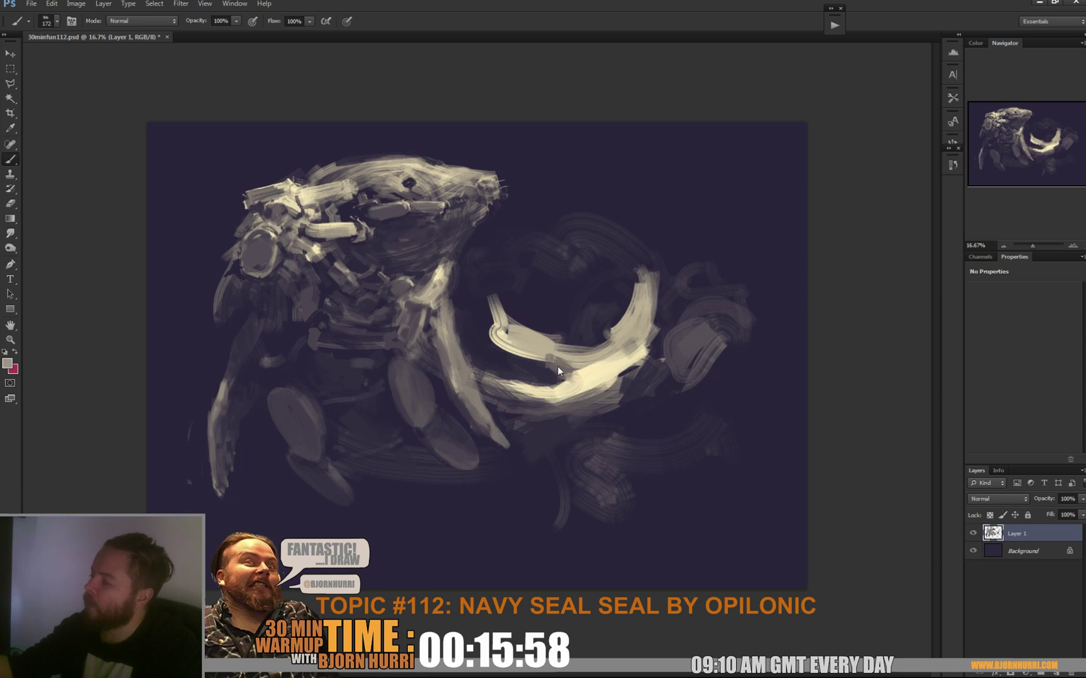
left_click(521, 363, "alt")
mouse_move(490, 326)
left_mouse_down()
mouse_move(515, 350)
mouse_move(516, 297)
mouse_move(497, 316)
mouse_move(510, 355)
mouse_move(537, 358)
left_mouse_up()
left_click_drag(520, 318, 569, 334)
left_click_drag(504, 326, 529, 355)
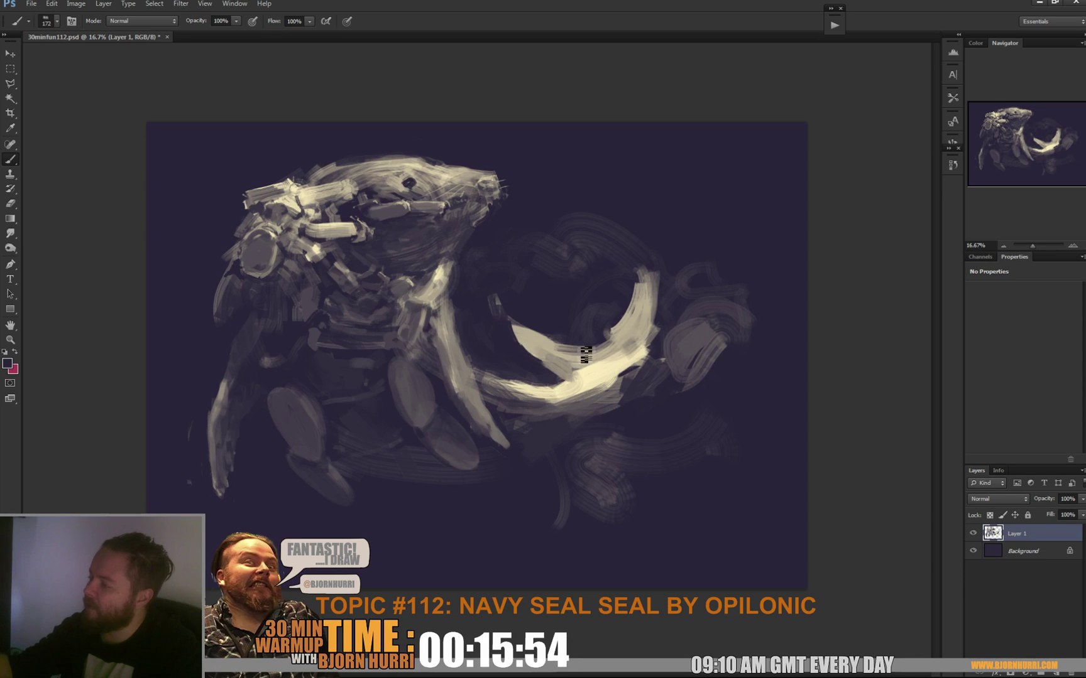
Trim the outer edge of the upper curve's right arm with dark purple and smooth its inner edge with sampled cream.
mouse_move(663, 295)
left_mouse_down()
mouse_move(656, 333)
mouse_move(646, 282)
mouse_move(654, 355)
mouse_move(631, 358)
left_mouse_up()
left_click(627, 324, "alt")
left_click_drag(541, 336, 598, 352)
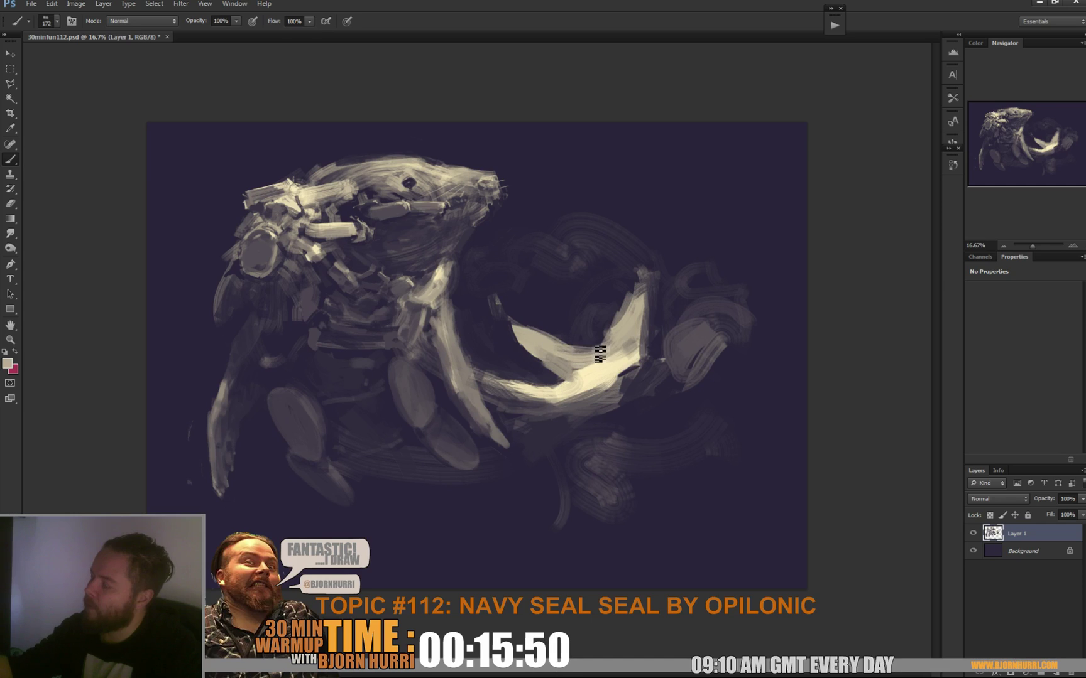
Brighten the junction of the two cream curves with sampled cream and sharpen the upper curve's left tip with dark purple.
left_click(600, 333, "alt")
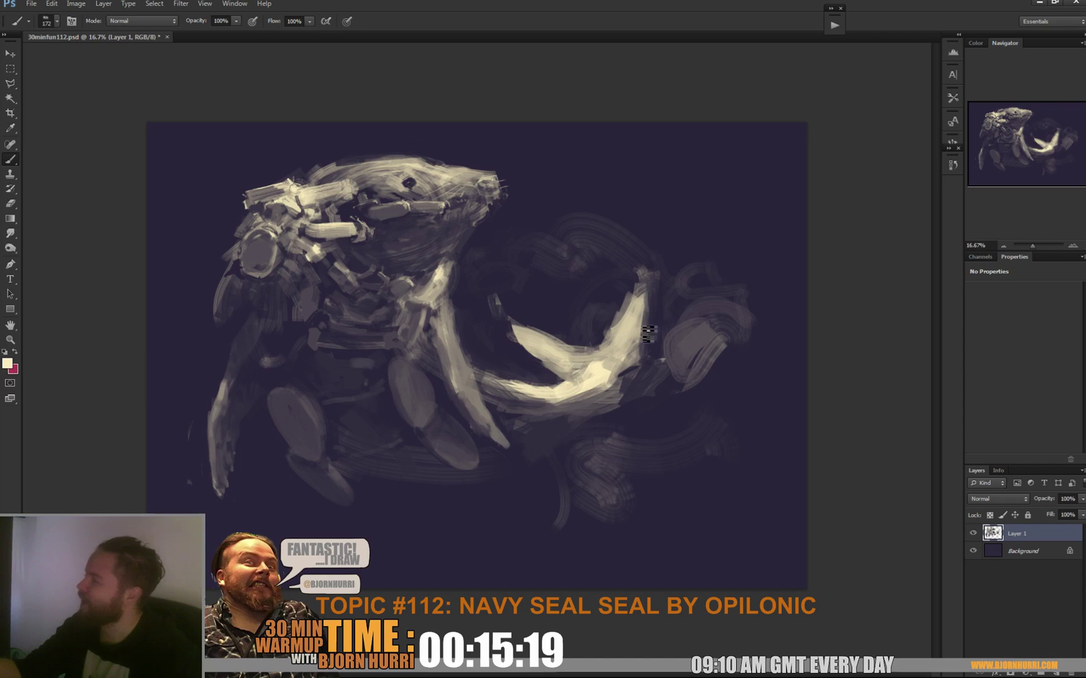
left_click(511, 332, "alt")
left_click_drag(509, 312, 523, 282)
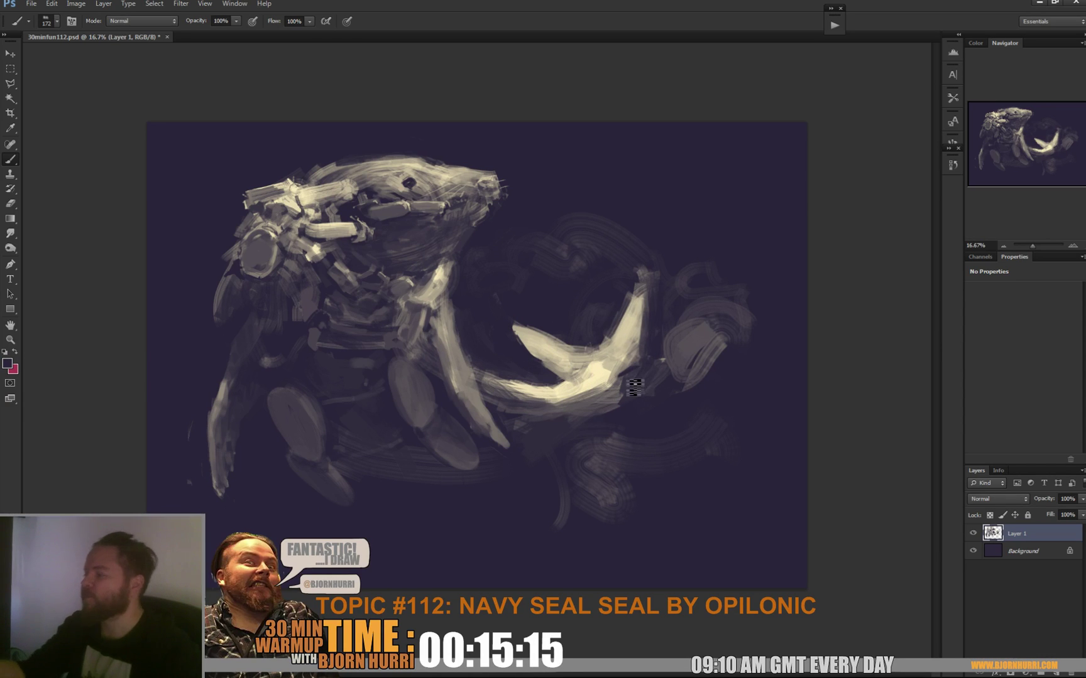
Trim the right underside of the lower curve with dark purple and shade along its lower edge with sampled grey.
left_click_drag(631, 382, 606, 416)
left_click(583, 410, "alt")
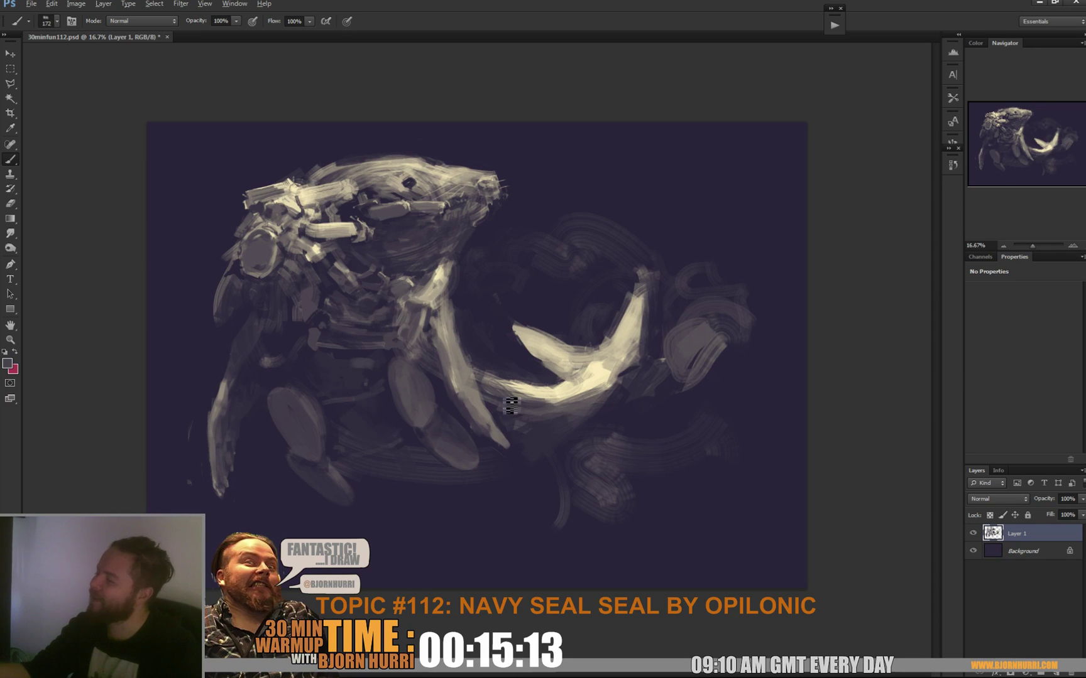
mouse_move(525, 407)
left_mouse_down()
mouse_move(580, 406)
mouse_move(564, 400)
mouse_move(605, 385)
left_mouse_up()
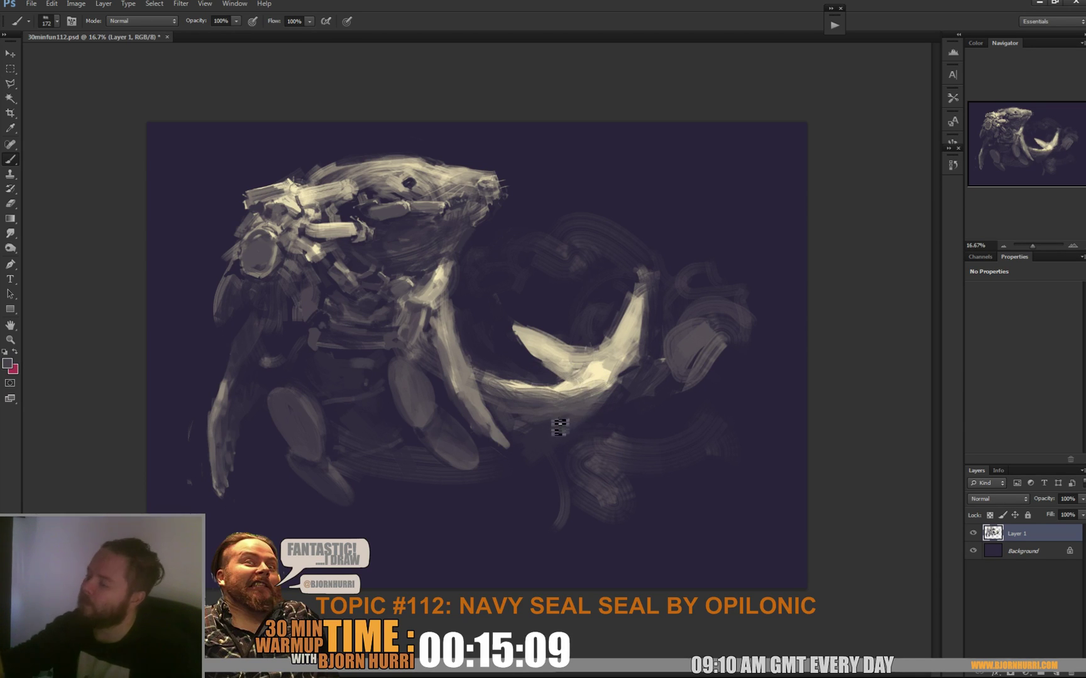
Switch to the square 80 px brush preset and reduce its size to 11 px for detail work.
right_click(522, 422)
type("53")
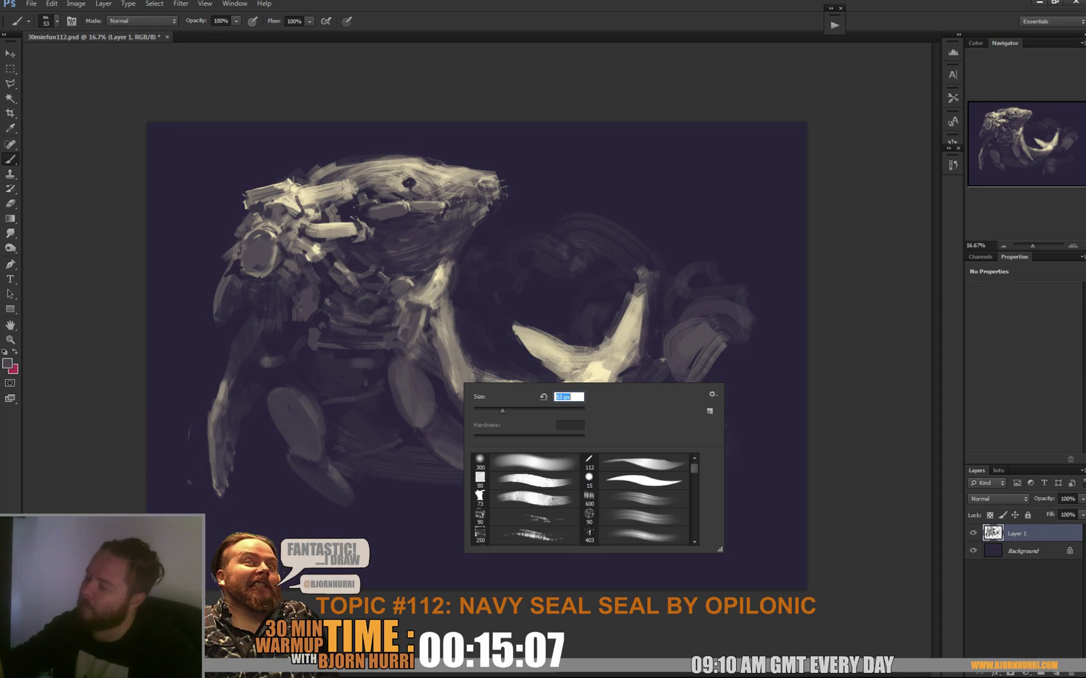
key("Return")
right_click(432, 417)
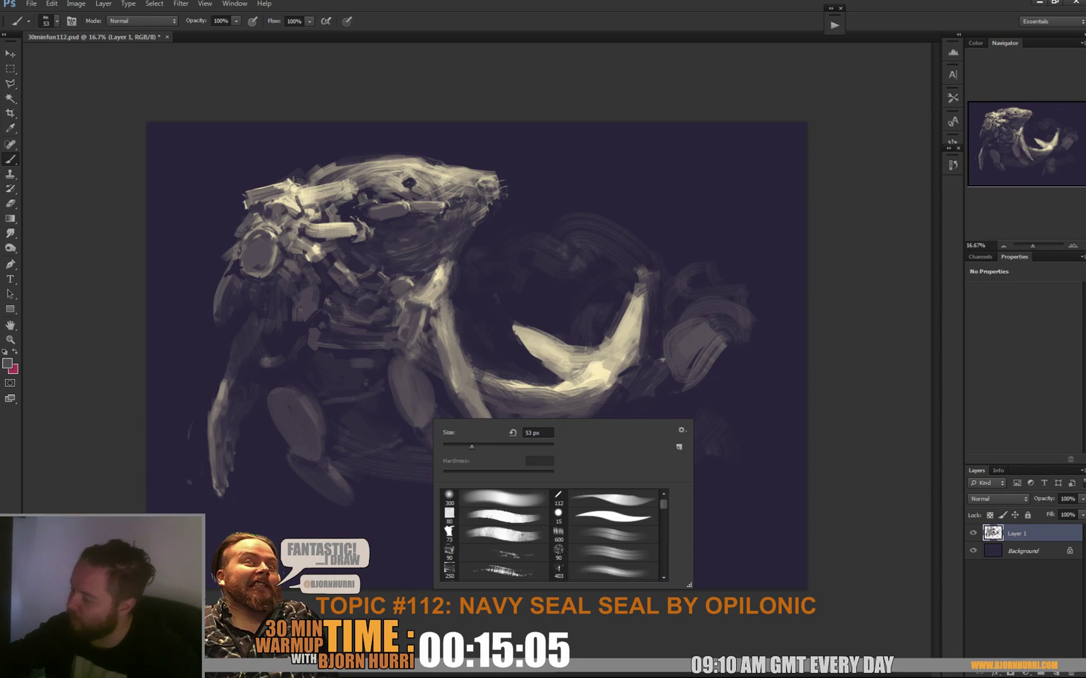
left_click(495, 517)
type("11")
key("Return")
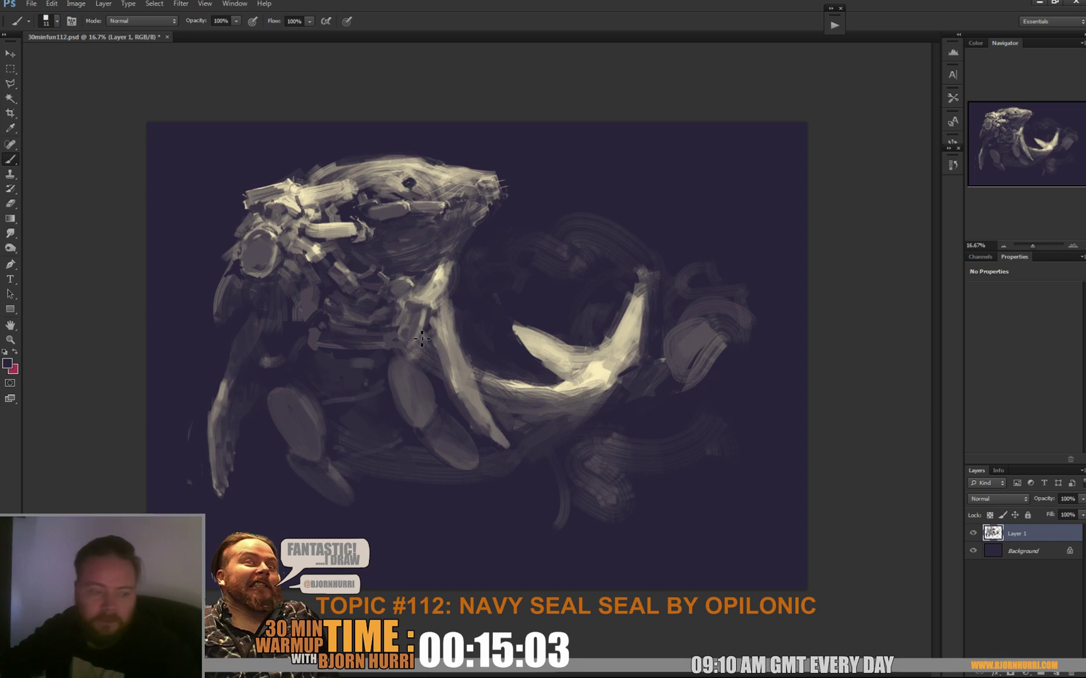
Set the brush to 16 px and then 25 px, and paint small dark purple marks inside the grey oval beside the belly.
right_click(408, 387)
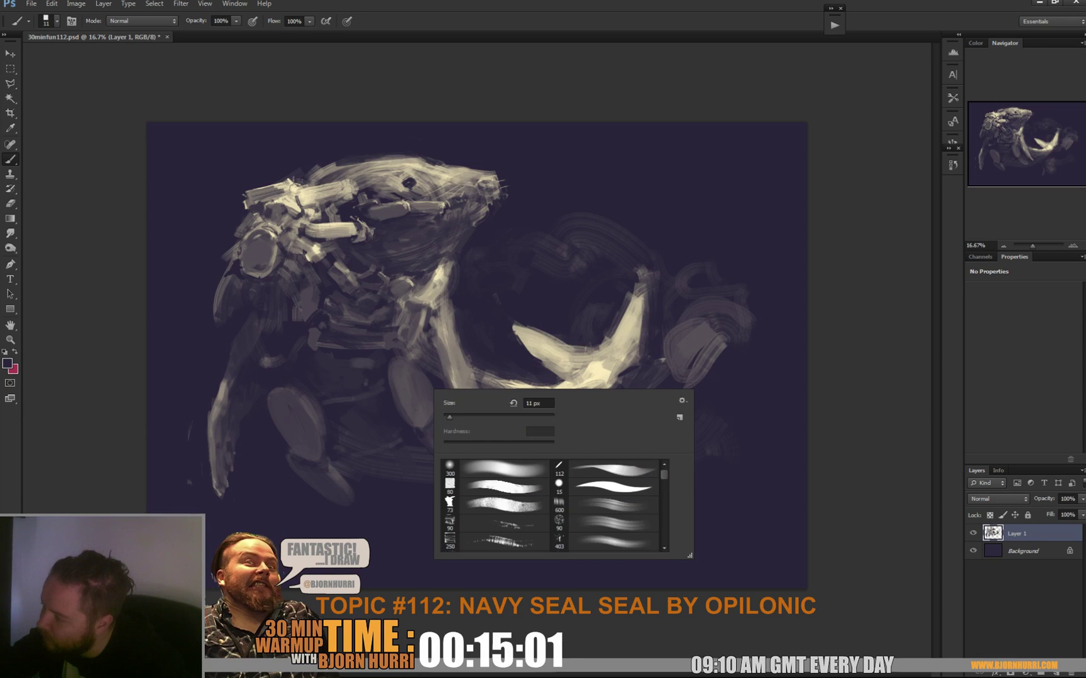
type("16")
key("Return")
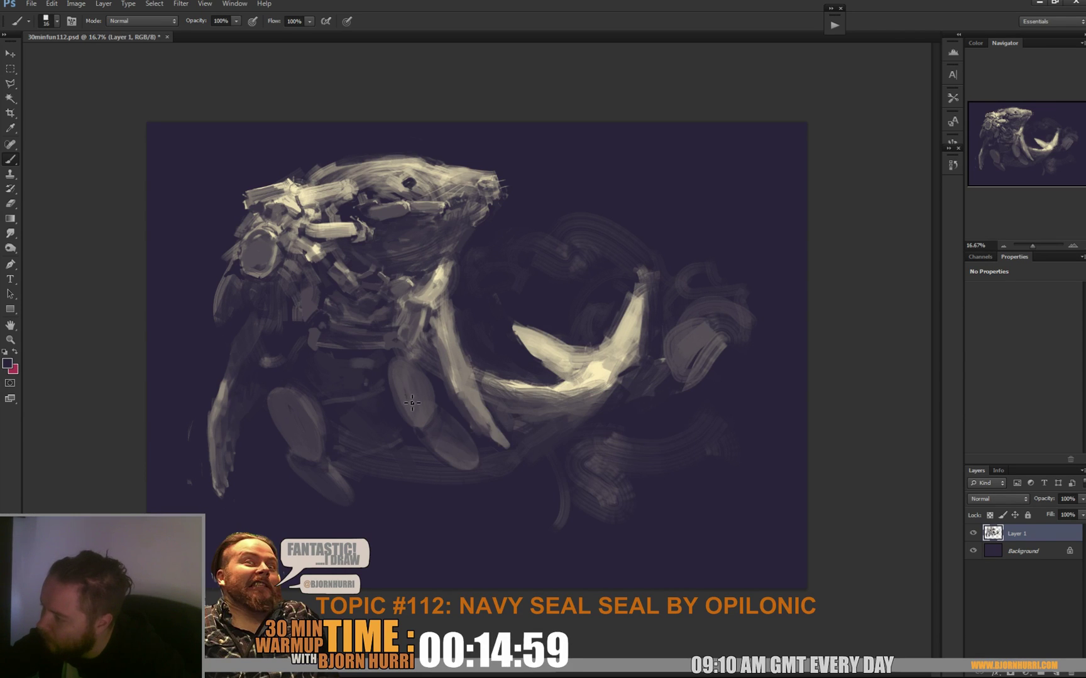
right_click(438, 395)
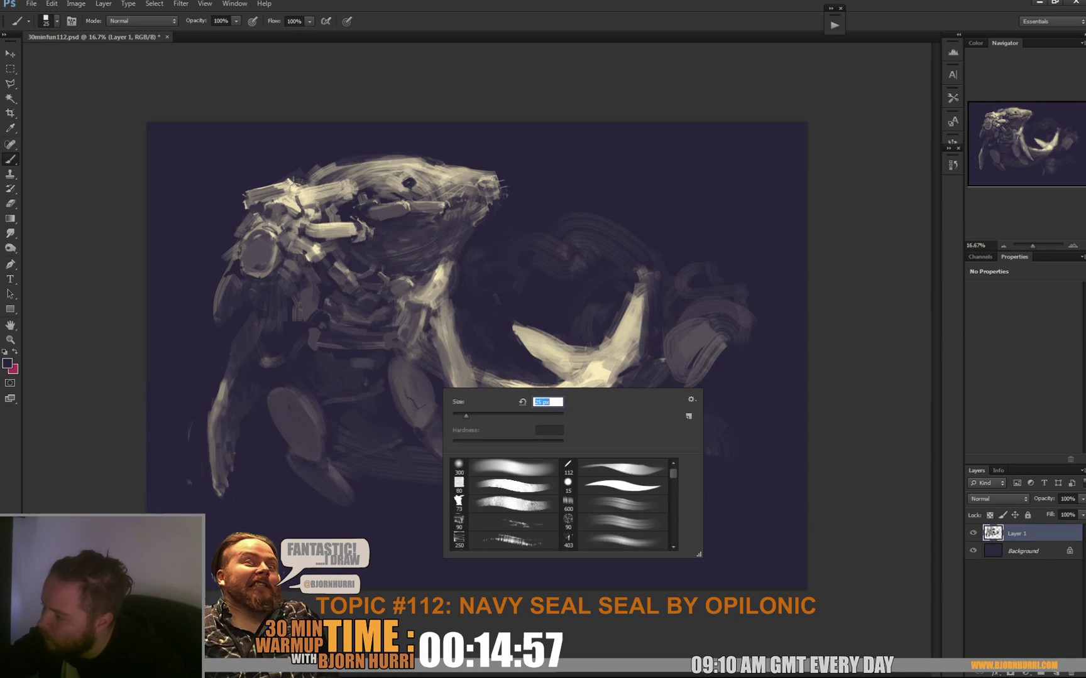
type("25")
key("Return")
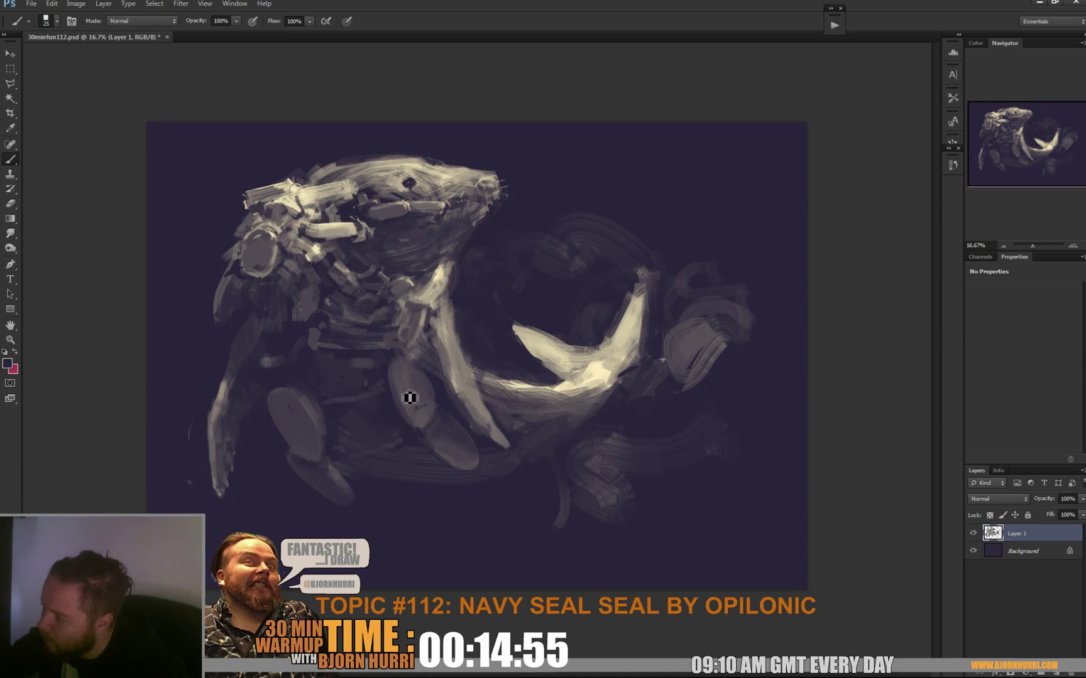
left_click_drag(407, 396, 410, 382)
Switch to a streaky bristle brush at 27 px and dab more dark purple onto the grey oval.
right_click(425, 401)
left_click(602, 494)
left_click_drag(448, 405, 444, 405)
left_click(408, 398)
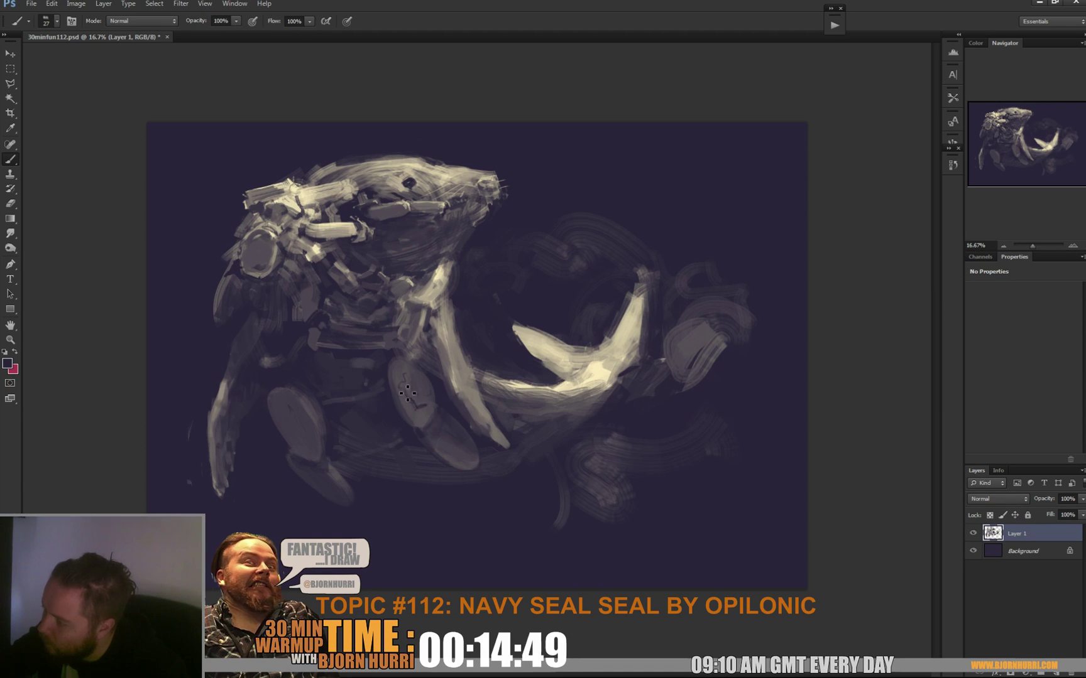
Set the brush to 28 px and then 41 px, building the oval's dark marks into a small face.
right_click(428, 392)
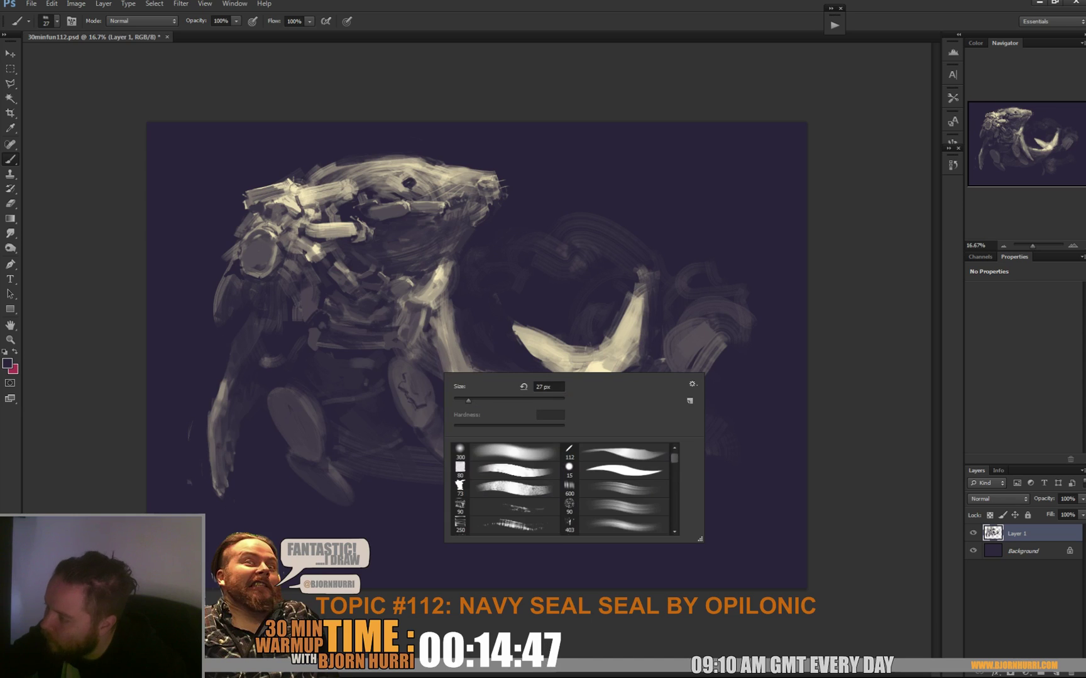
left_click(460, 400)
left_click(422, 427)
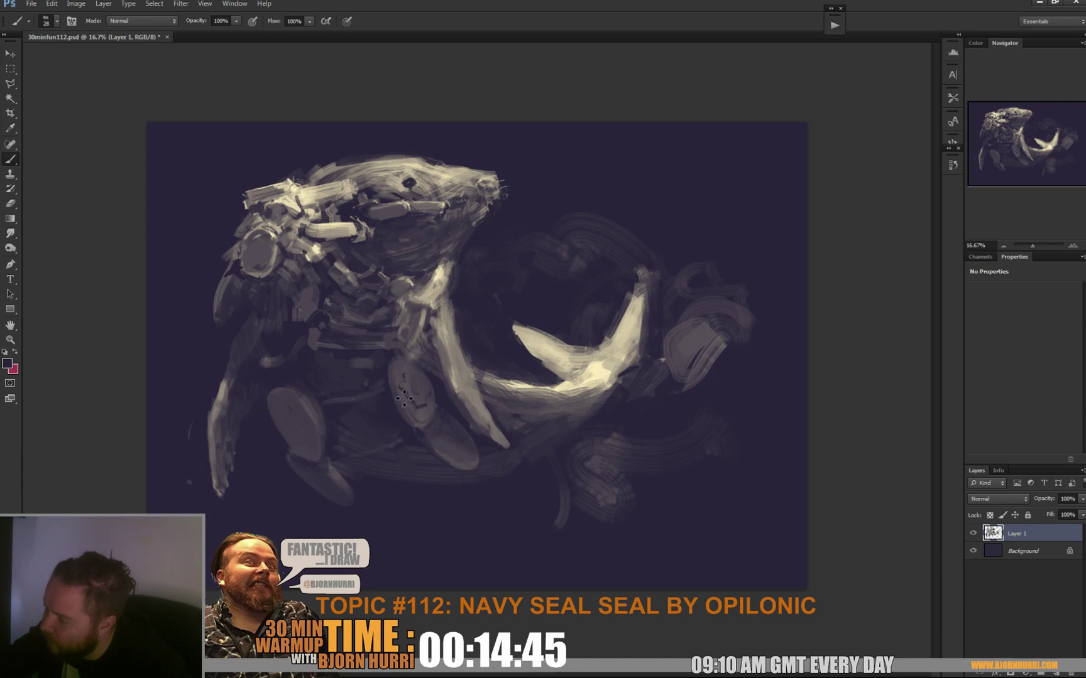
right_click(434, 375)
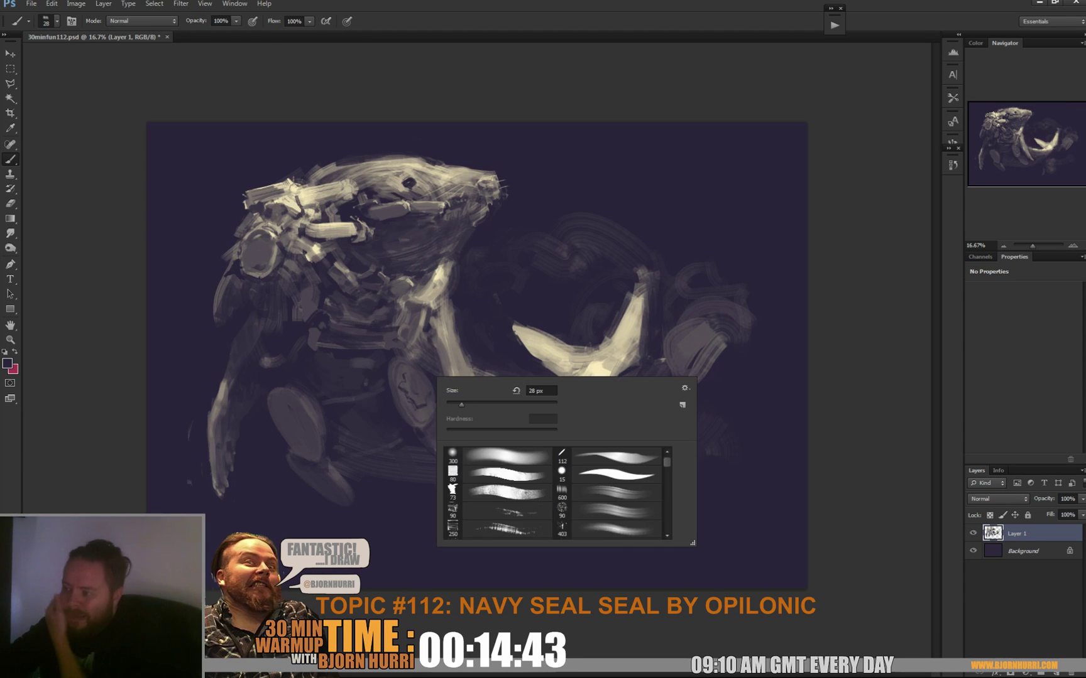
left_click(424, 397)
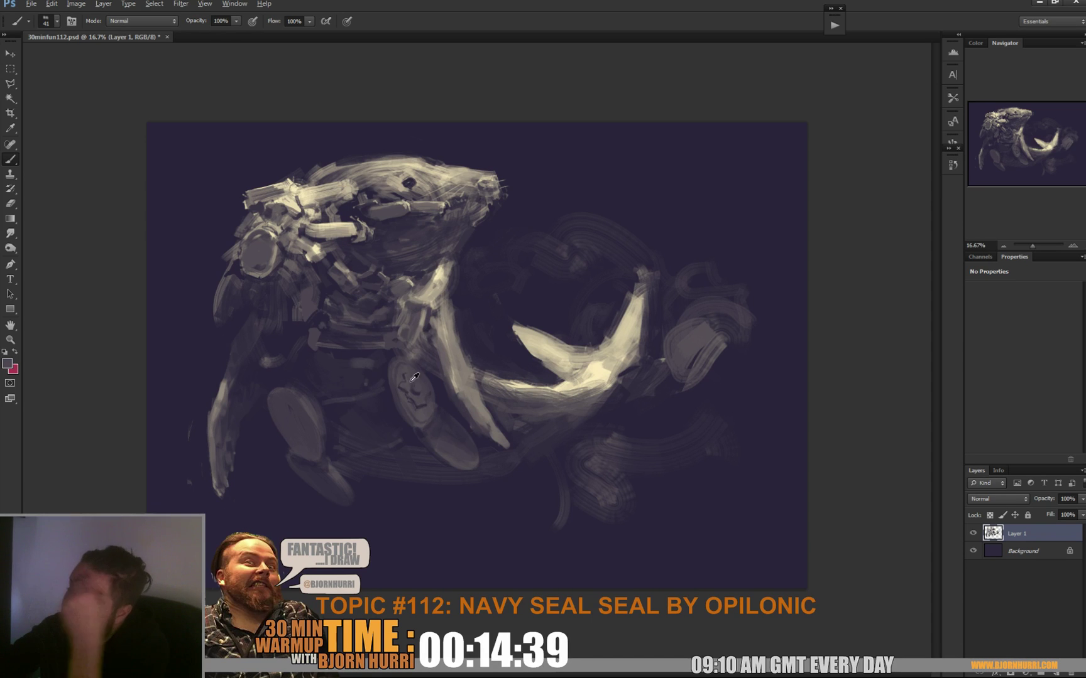
Paint dark skull-like markings on the oval plate beside the front flipper, using tones sampled from the plate.
left_click(404, 385, "alt")
left_click(409, 403, "alt")
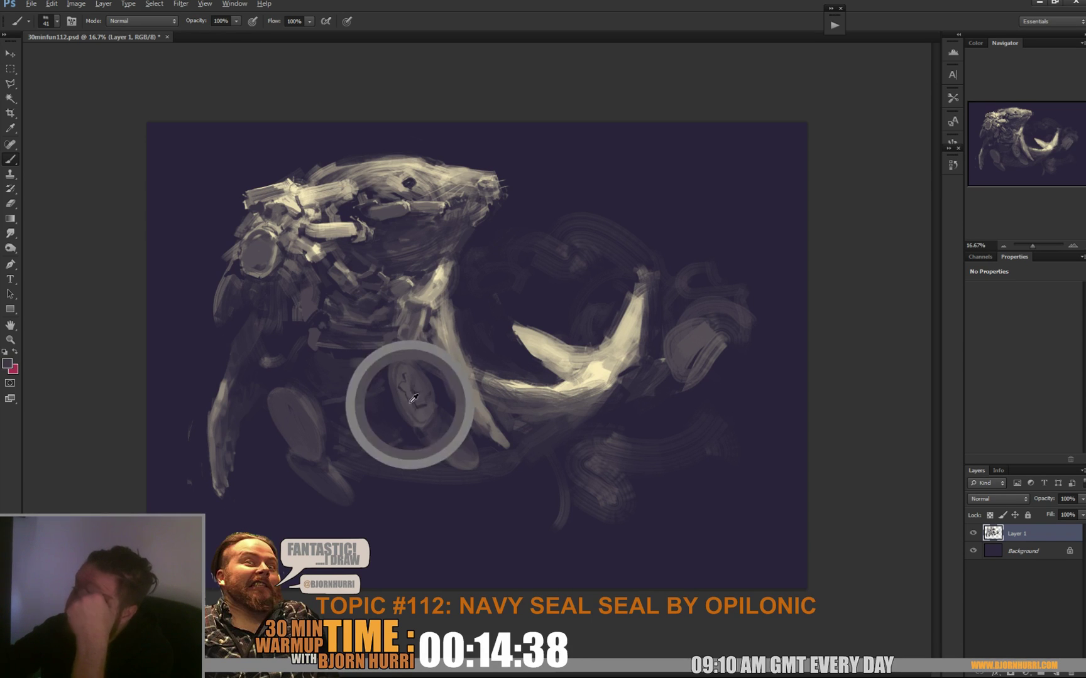
left_click(412, 400, "alt")
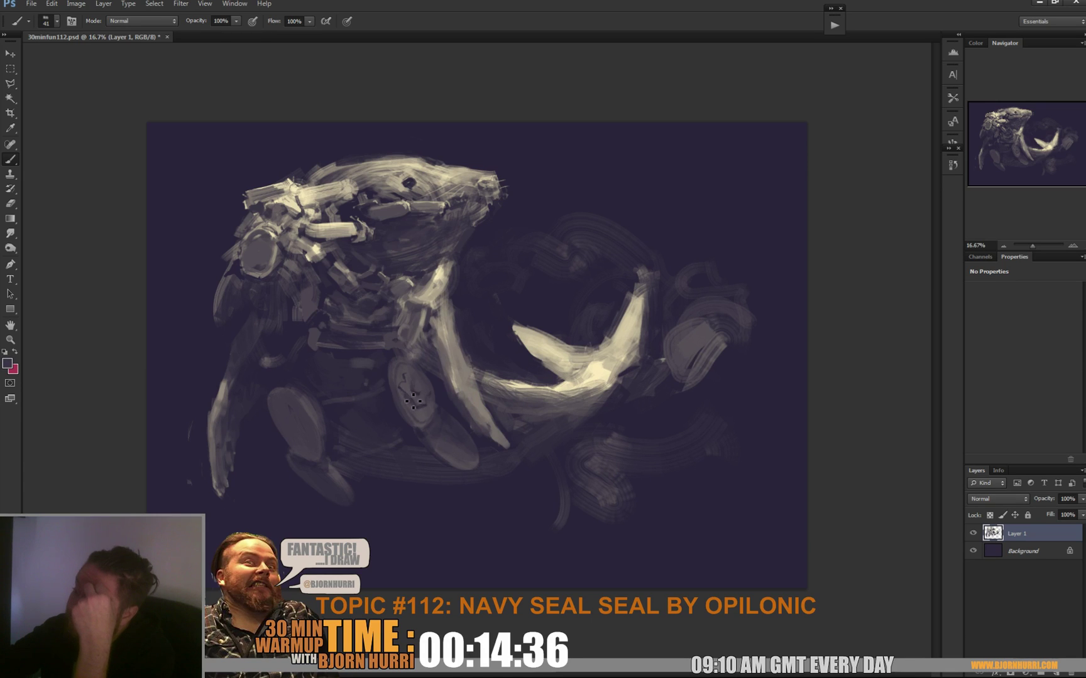
left_click_drag(405, 372, 404, 381)
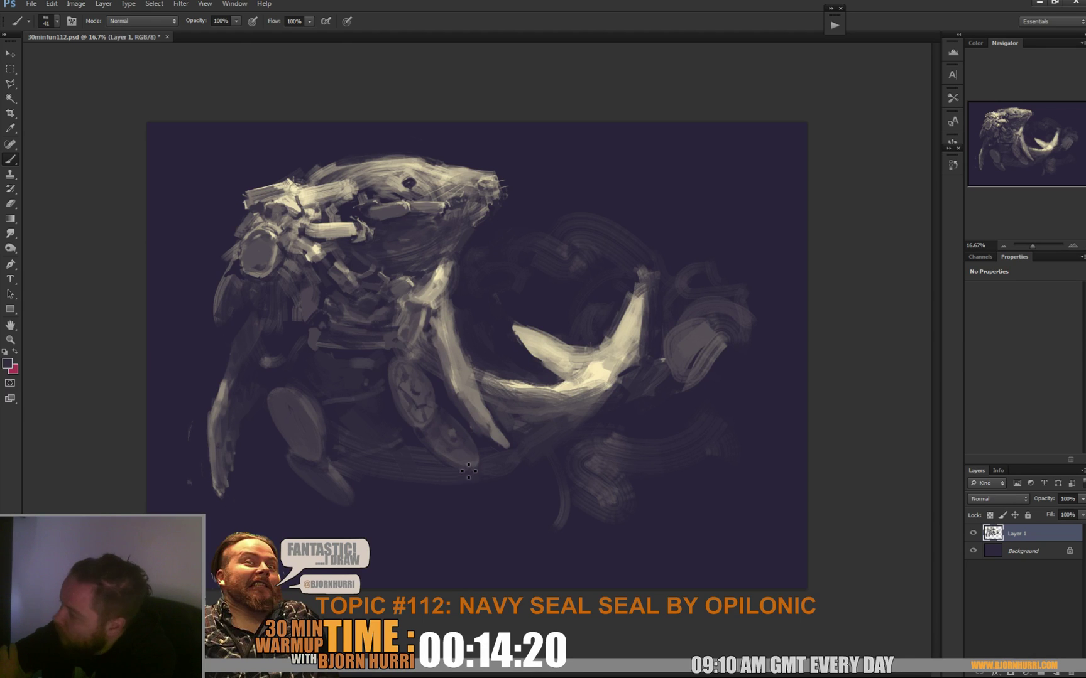
Detail the rear pair of oval belly plates with rim and shading strokes in sampled tones, using a 57 px brush.
left_click(309, 408, "alt")
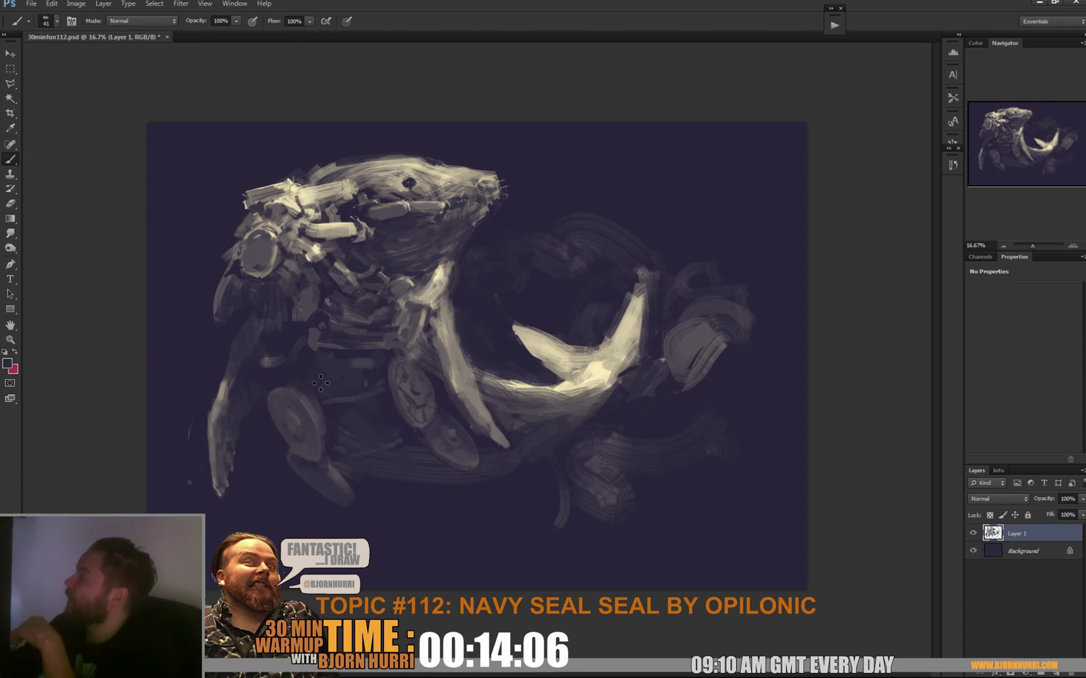
right_click(358, 420)
left_click(391, 447)
left_click(312, 440, "alt")
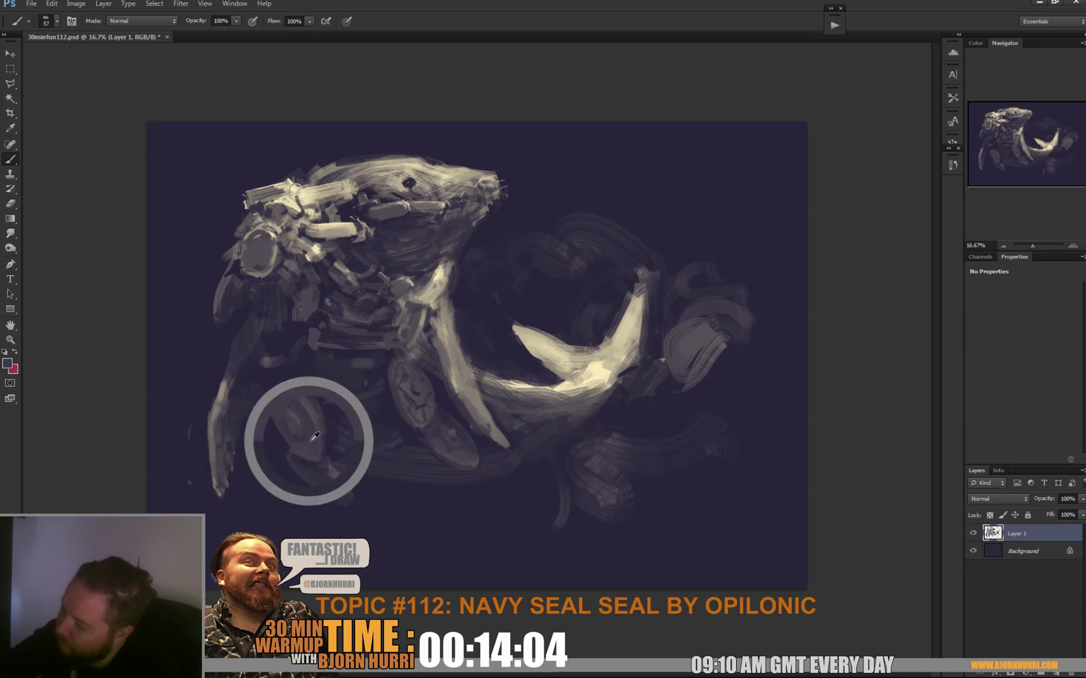
left_click(314, 486, "alt")
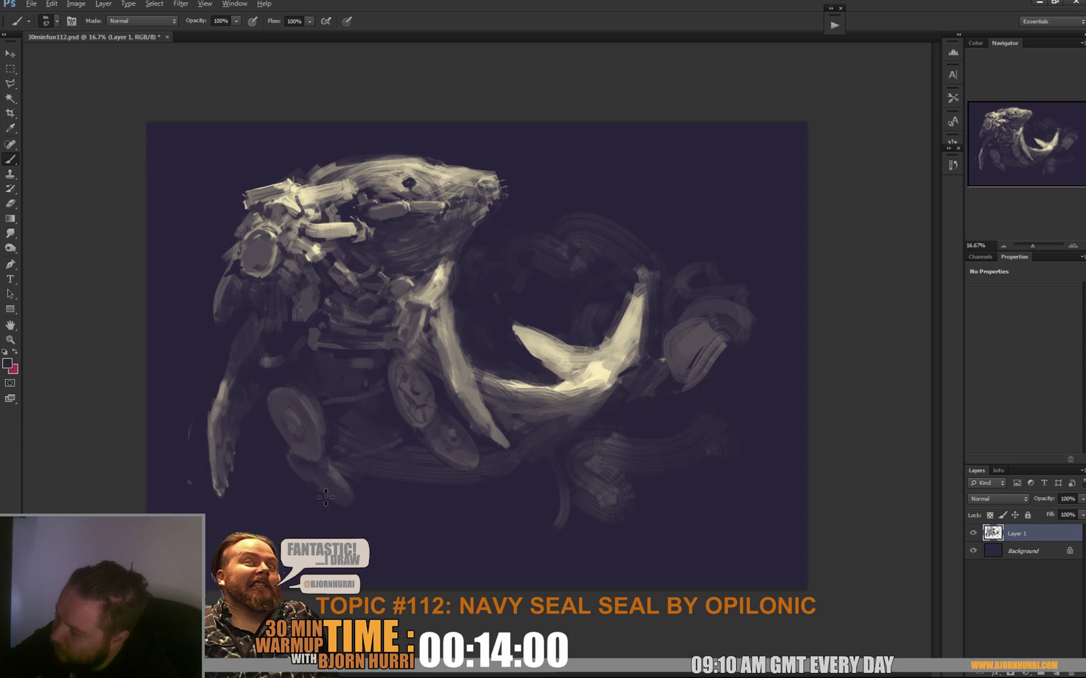
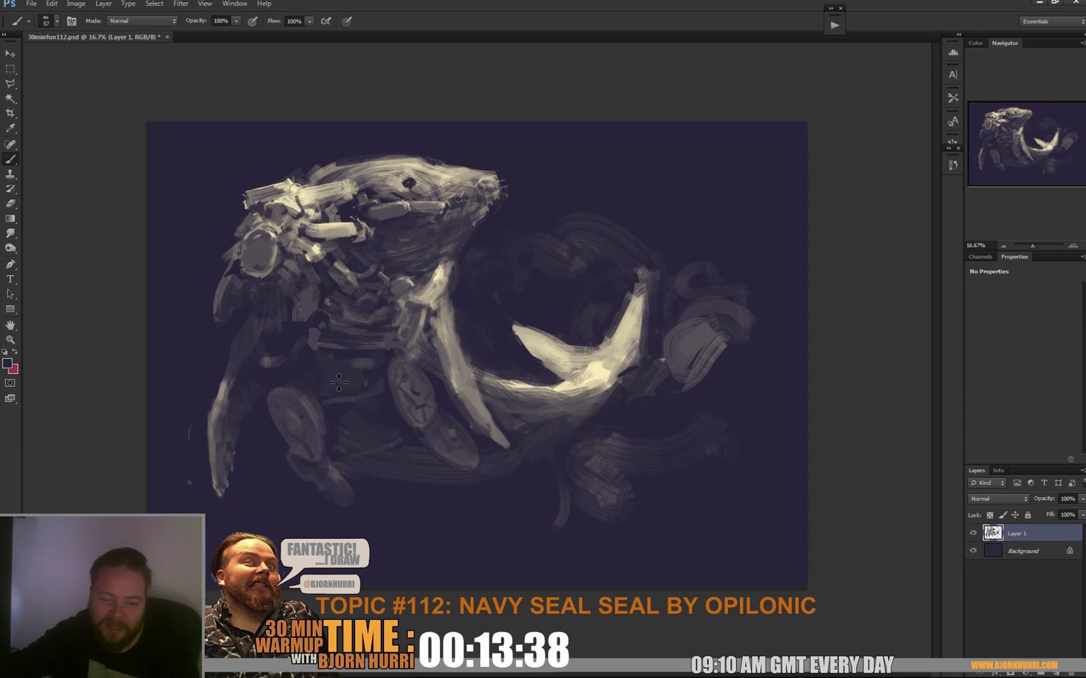
Rework the dark areas around the rear belly plates with sampled tones, using brush sizes of 100 px and 49 px.
left_click(291, 477, "alt")
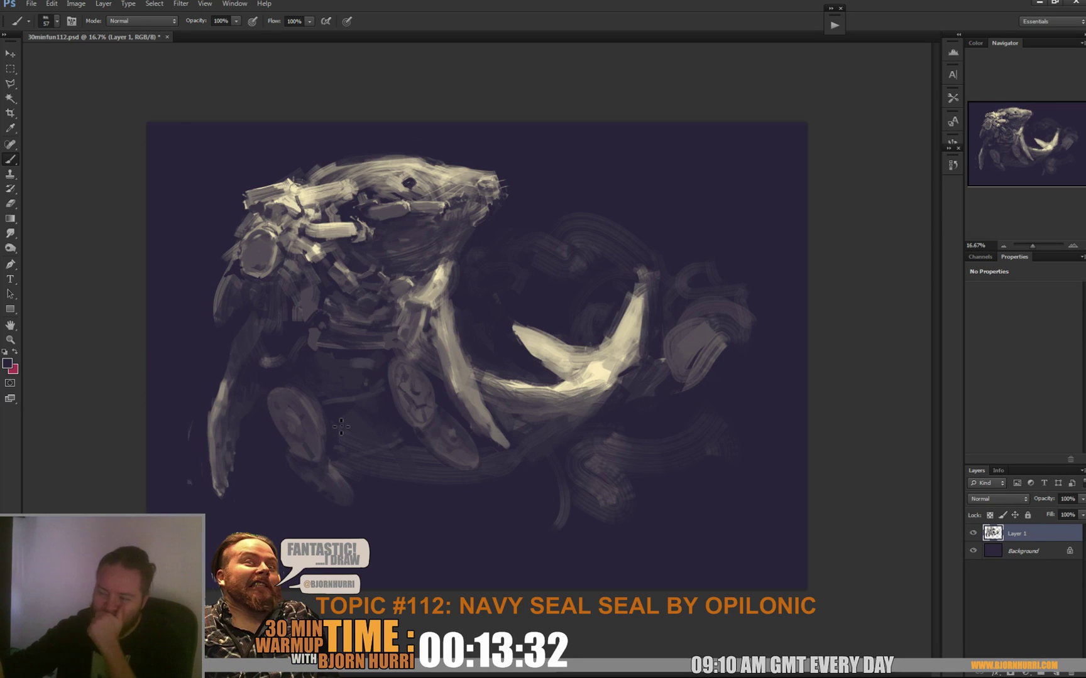
right_click(316, 462)
type("100")
key("Return")
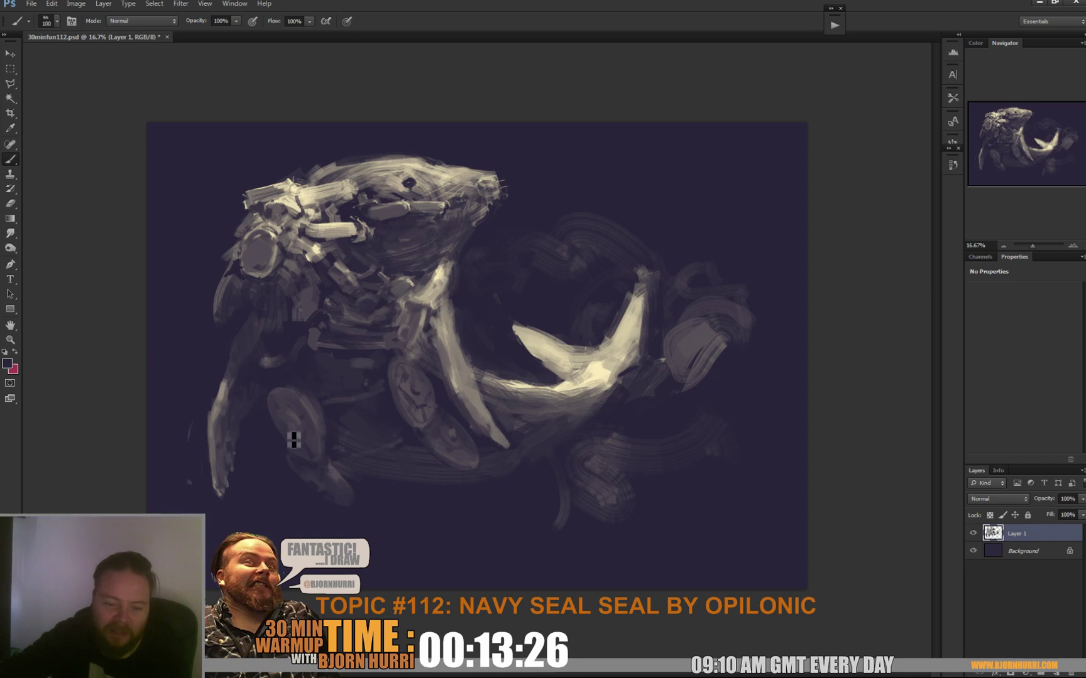
right_click(347, 397)
left_click(337, 408, "alt")
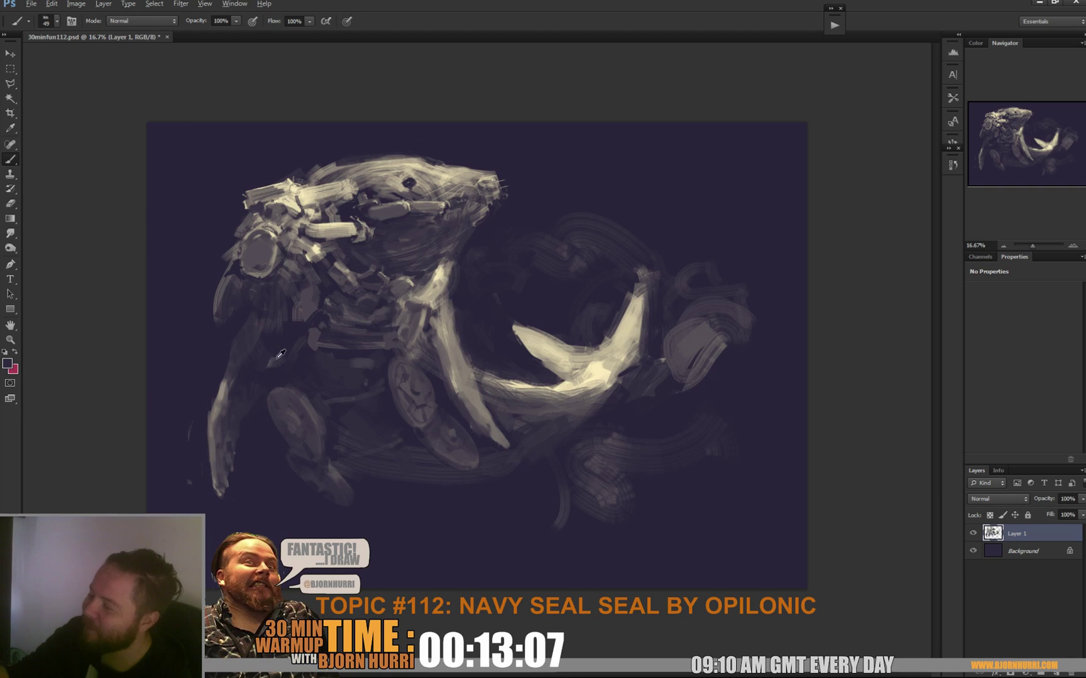
Darken the lower shoulder plate and paint a curved hose behind the seal's back with a 67 px brush.
right_click(344, 245)
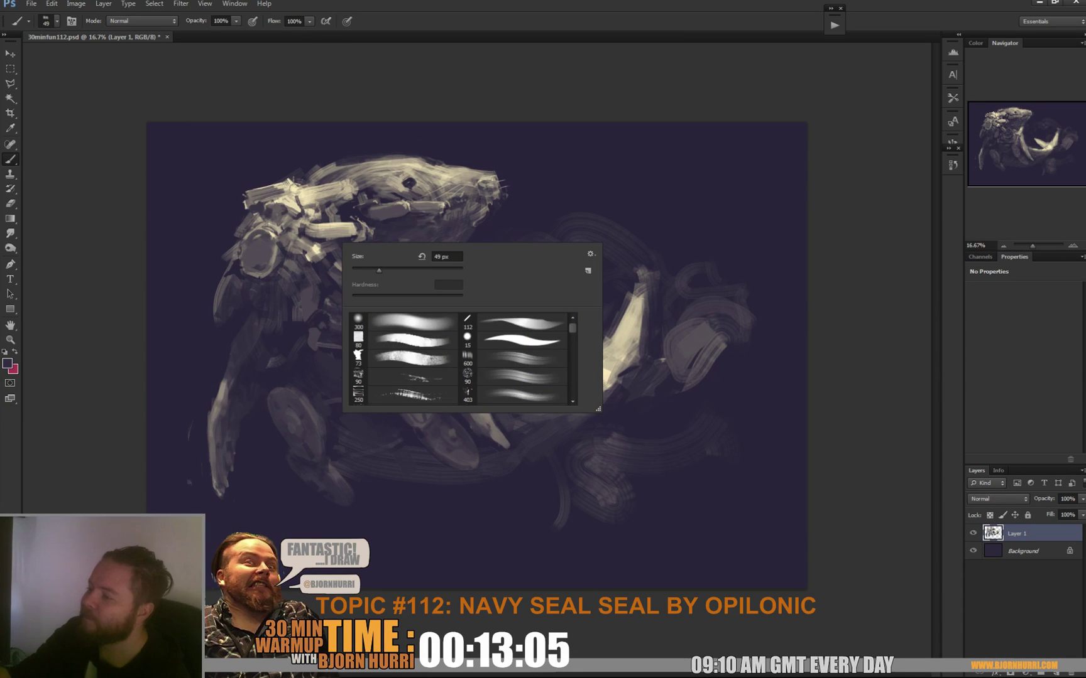
left_click(304, 313, "alt")
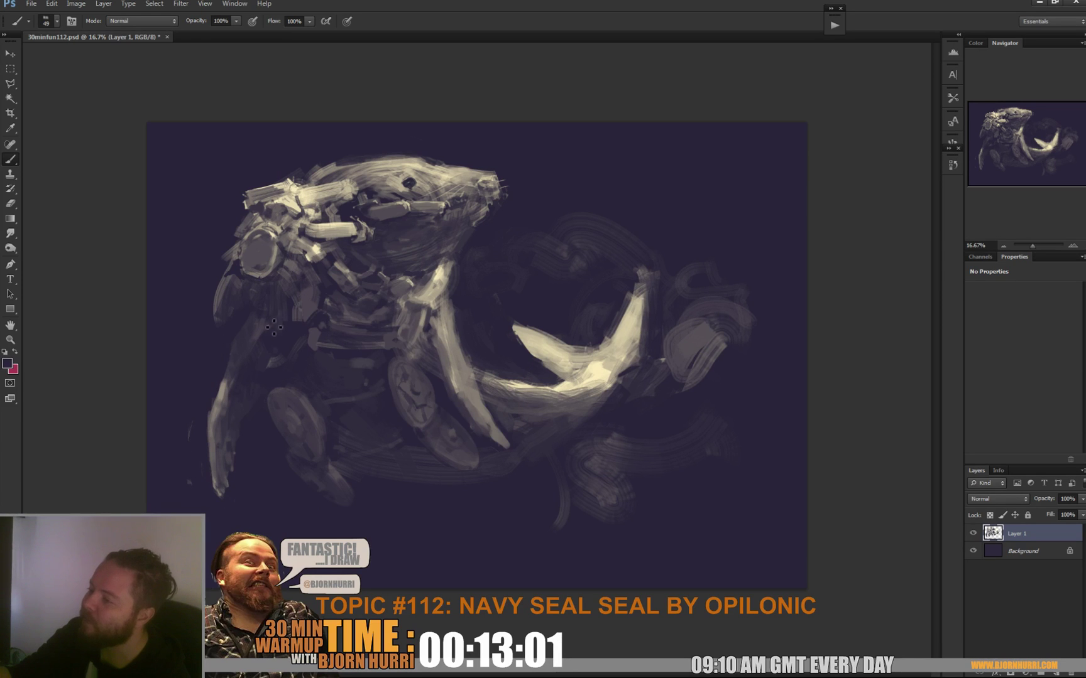
right_click(230, 315)
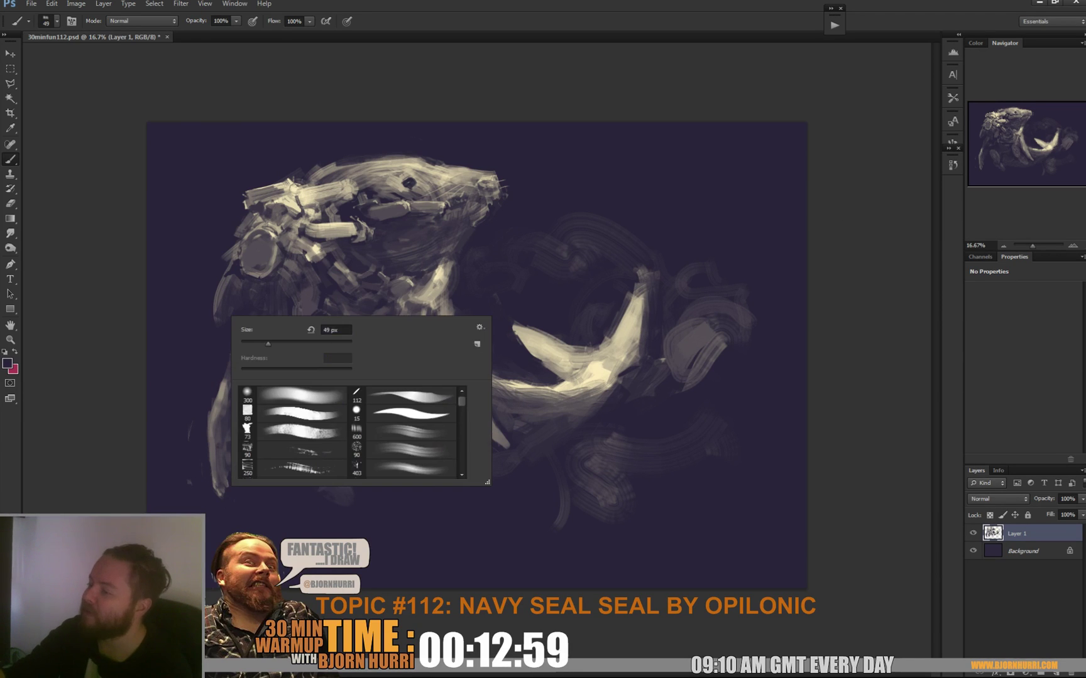
left_click(275, 343)
key("Return")
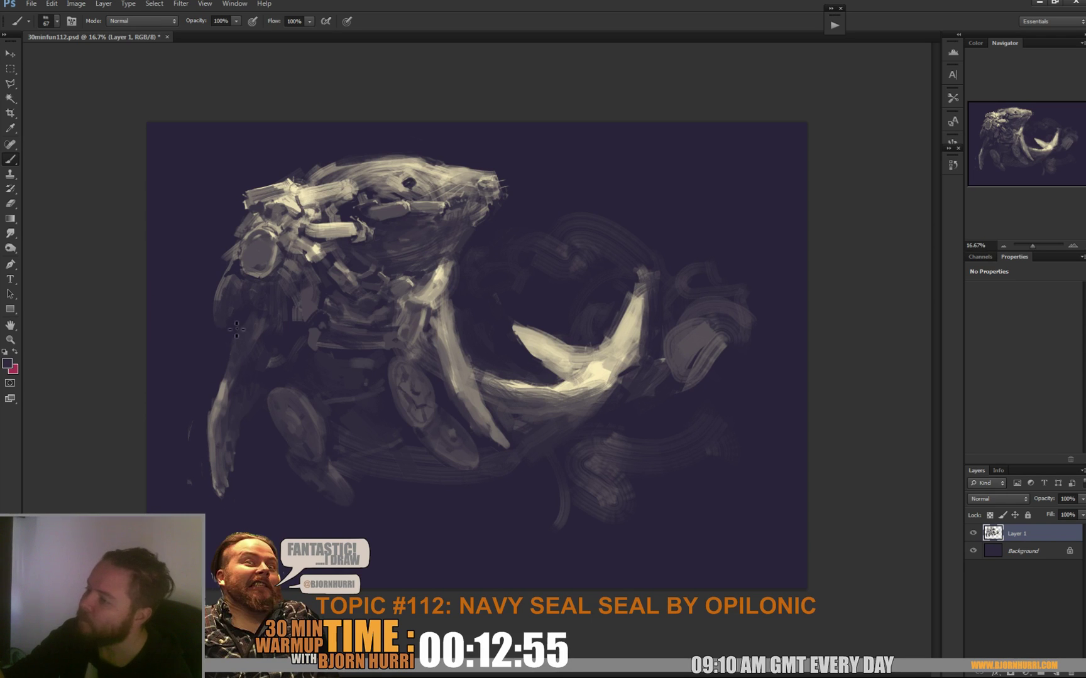
mouse_move(234, 245)
left_mouse_down()
mouse_move(192, 310)
mouse_move(200, 345)
mouse_move(221, 355)
left_mouse_up()
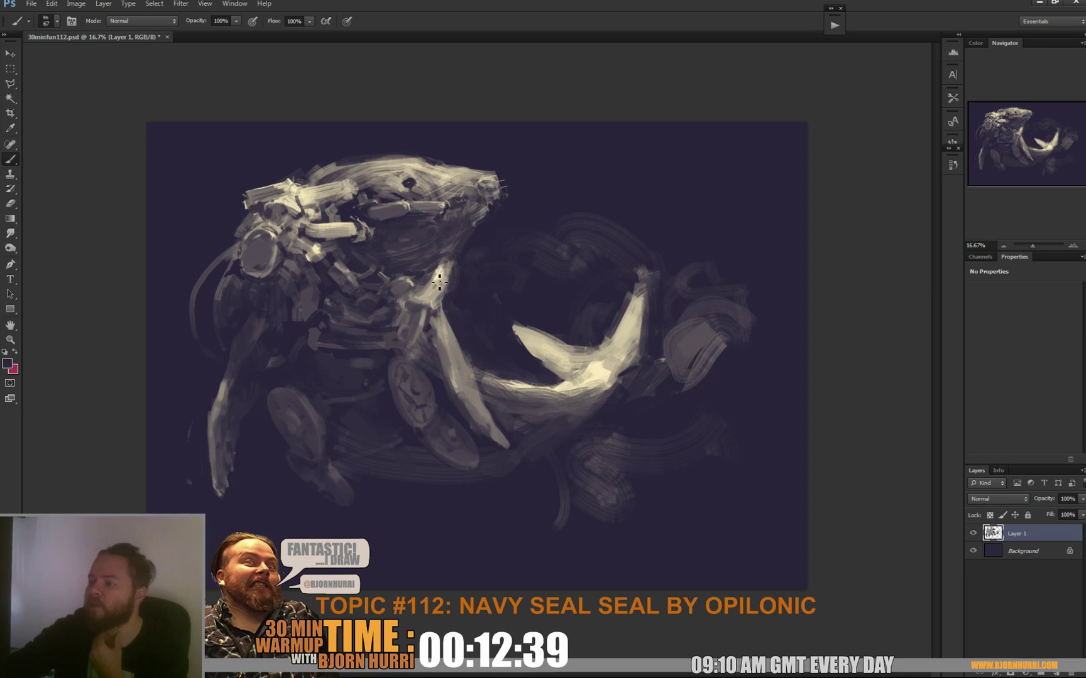
Block in strap shapes on the chest below the cheek with a 125 px brush, using sampled light and dark tones.
right_click(450, 304)
left_click(496, 305)
key("Return")
left_click(336, 270, "alt")
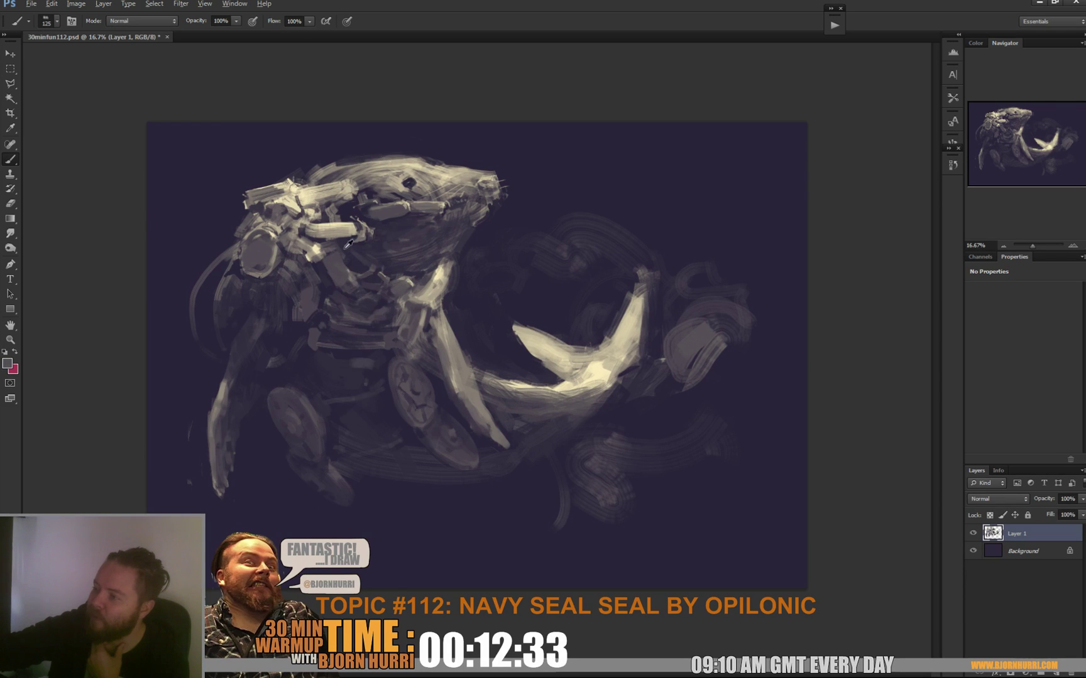
left_click(343, 250, "alt")
left_click(340, 232, "alt")
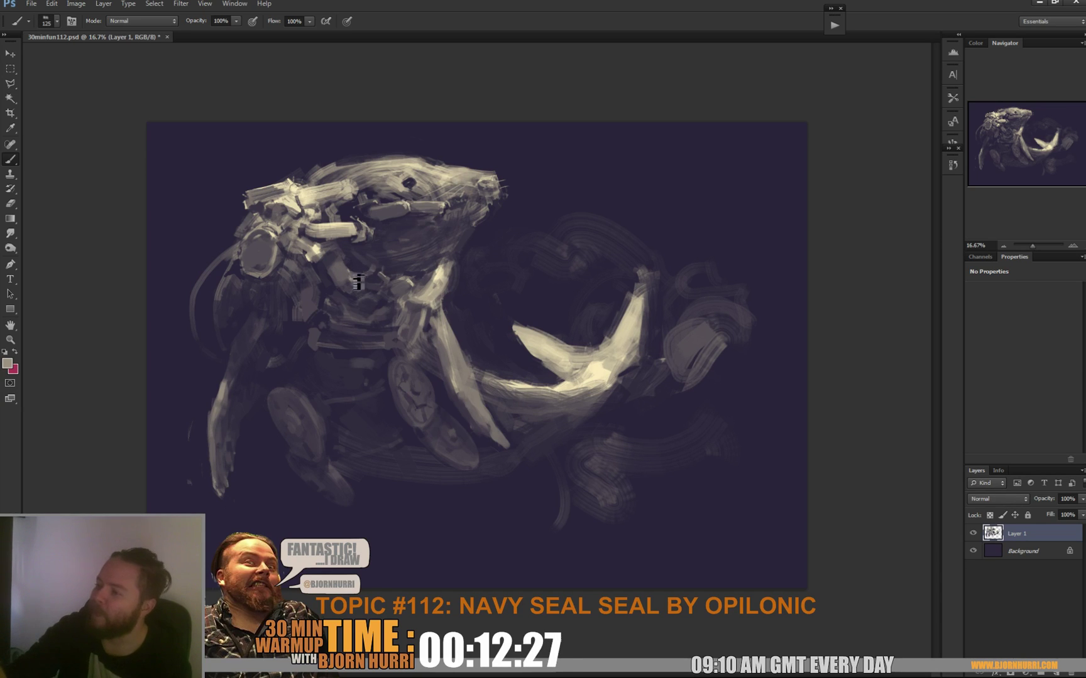
left_click(353, 279, "alt")
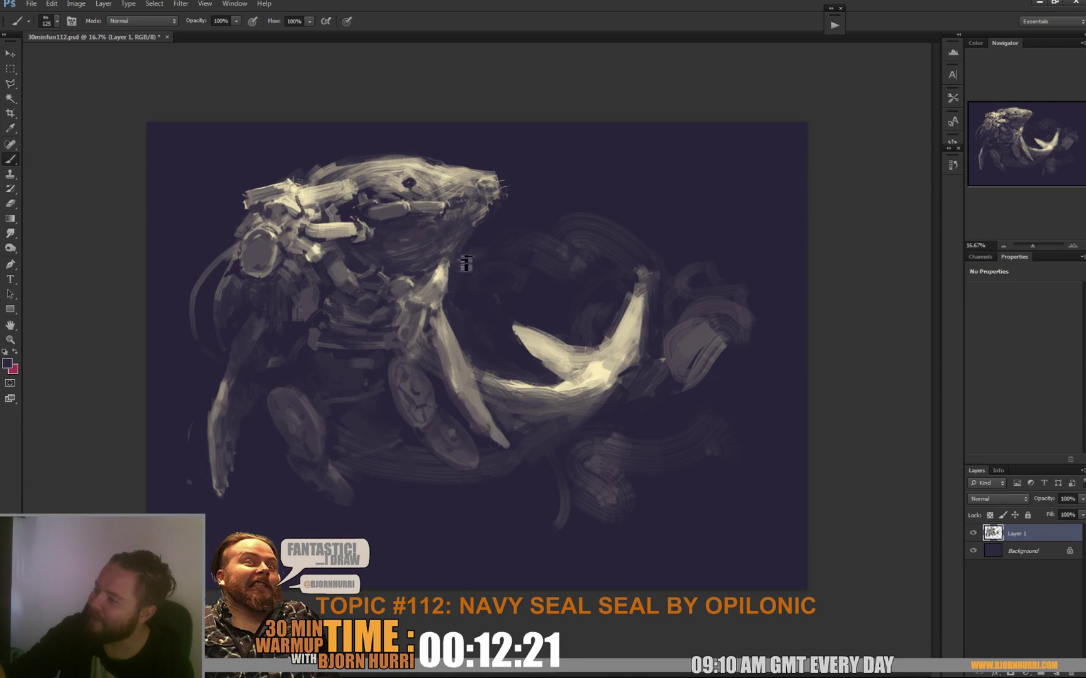
Trim the light throat edge above the front flipper and refine the chest gear with a 43 px brush.
right_click(464, 287)
left_click_drag(537, 317, 499, 317)
key("Return")
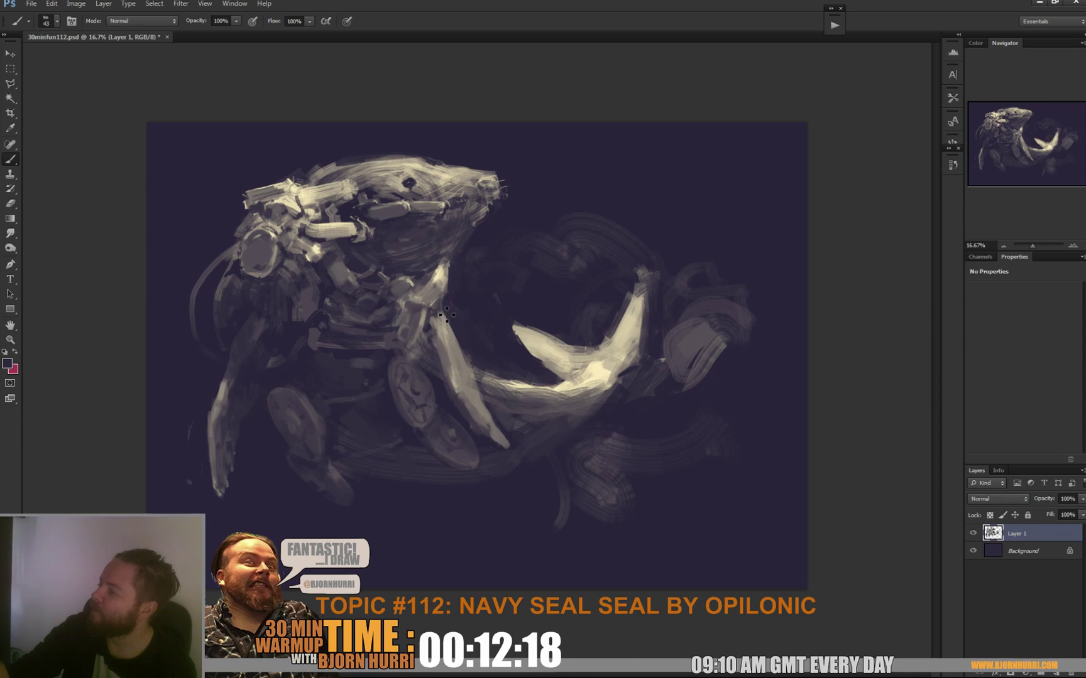
left_click(414, 288, "alt")
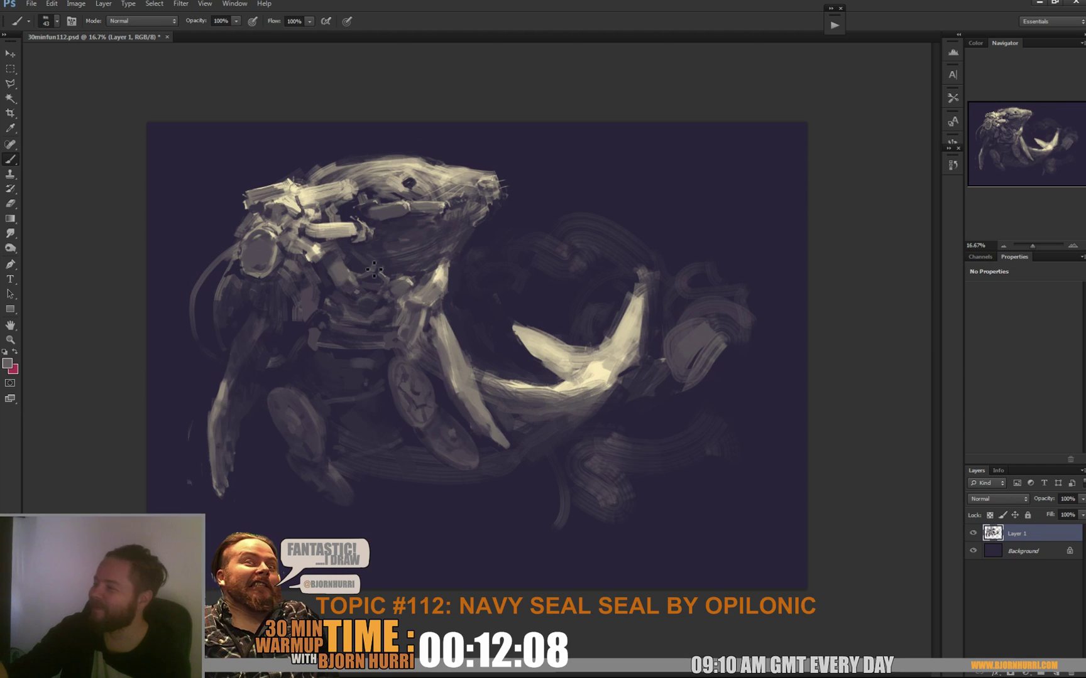
Trim the whiskers and snout outline with the sampled background colour, using a 76 px brush.
right_click(472, 229)
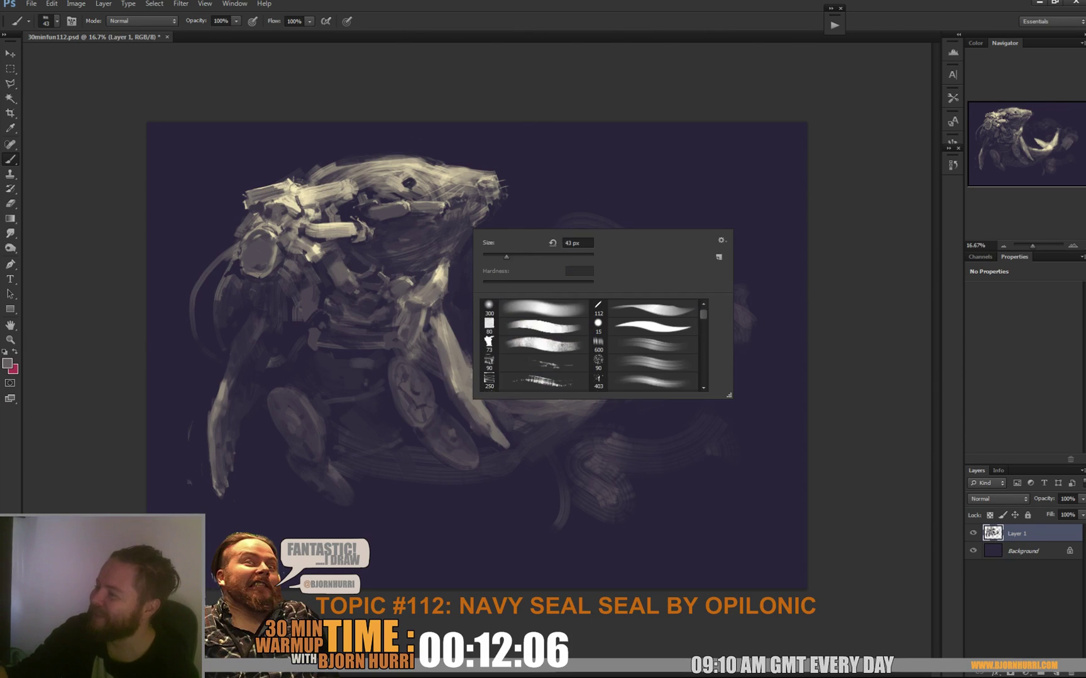
left_click(526, 254)
left_click(441, 226)
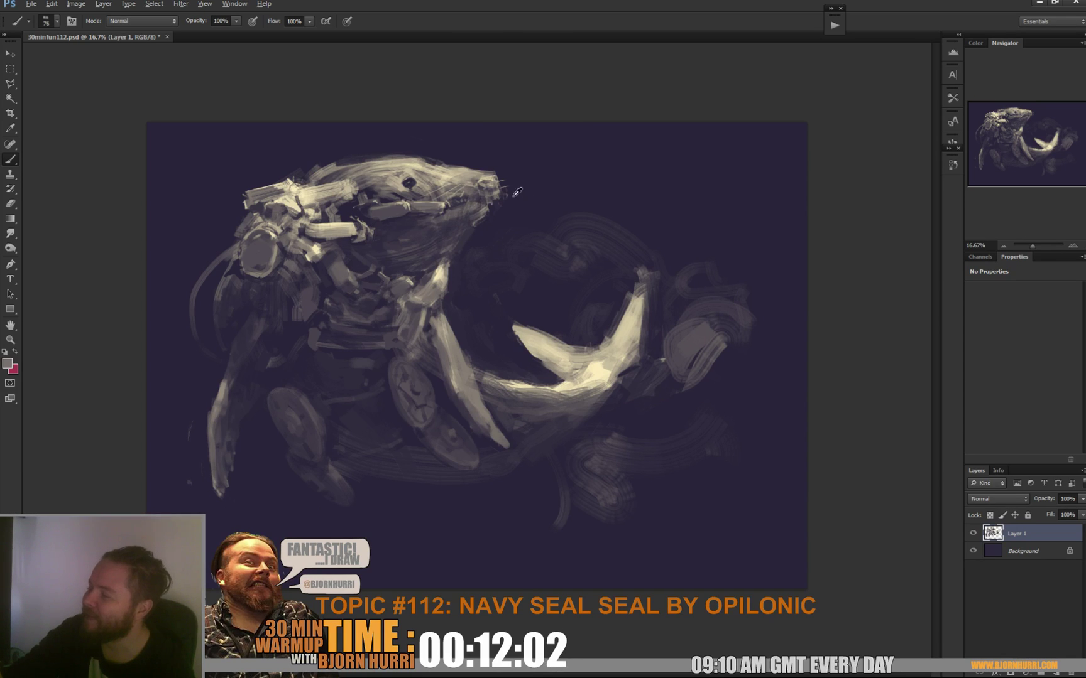
left_click(512, 197, "alt")
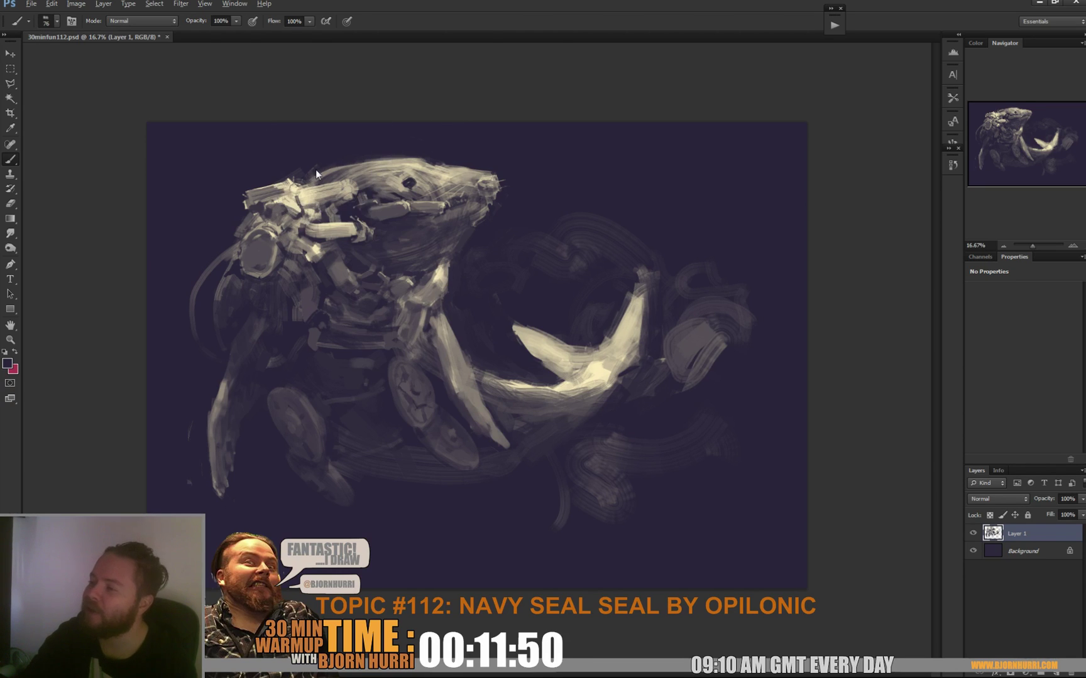
Refine the tones around the eye and reshape the contour at the back of the head with sampled light and dark colours.
left_click(386, 194, "alt")
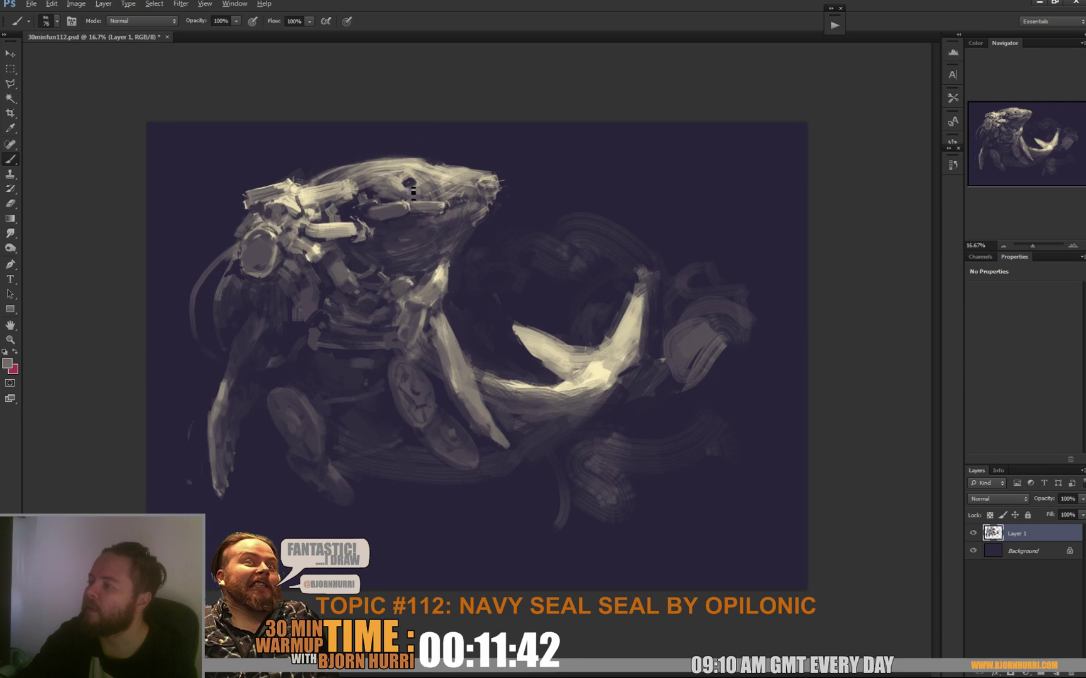
left_click(411, 191, "alt")
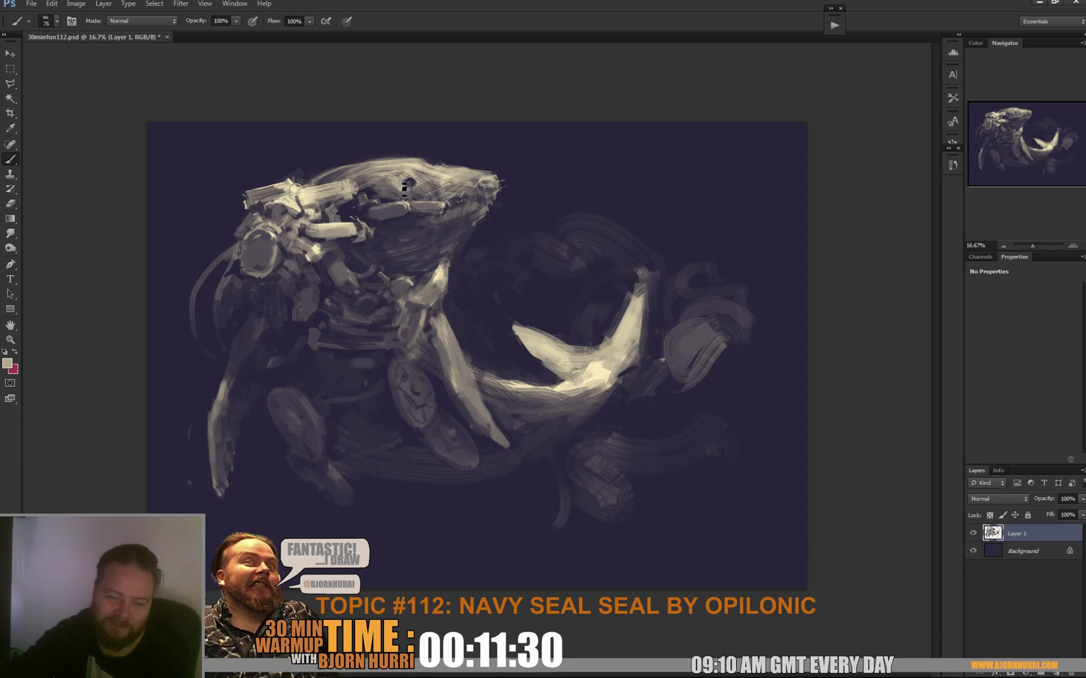
left_click(344, 162, "alt")
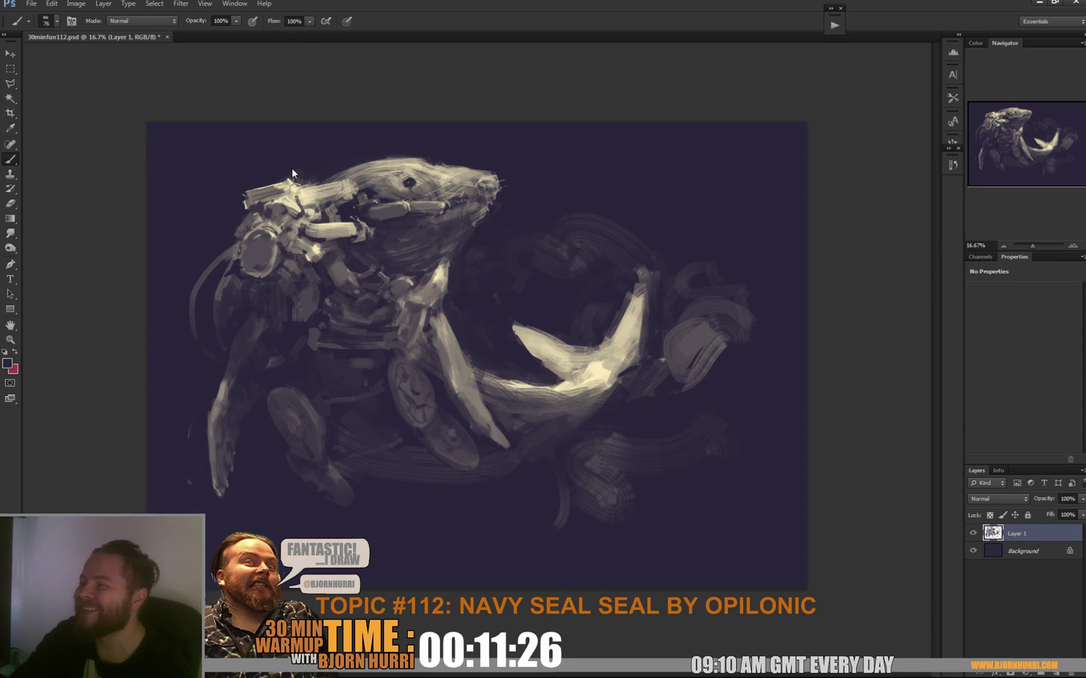
left_click(296, 185, "alt")
mouse_move(301, 184)
left_mouse_down()
mouse_move(359, 171)
mouse_move(326, 166)
left_mouse_up()
left_click(355, 165, "alt")
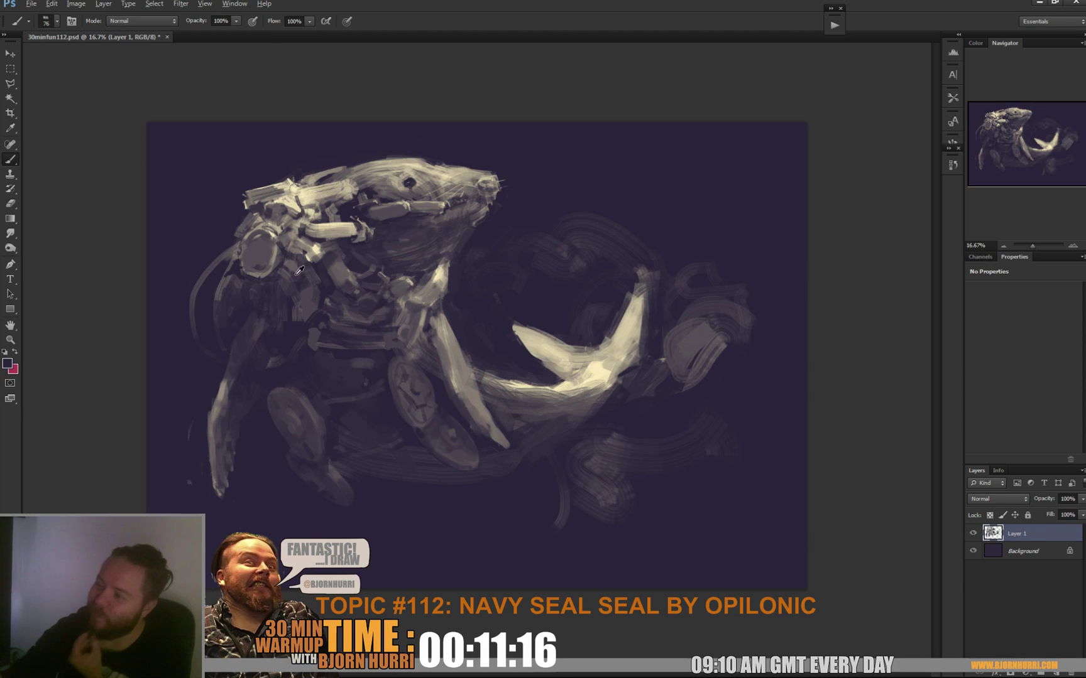
Retouch the gear below the shoulder disc and the edge where the throat meets the front flipper with sampled tones.
left_click(275, 291, "alt")
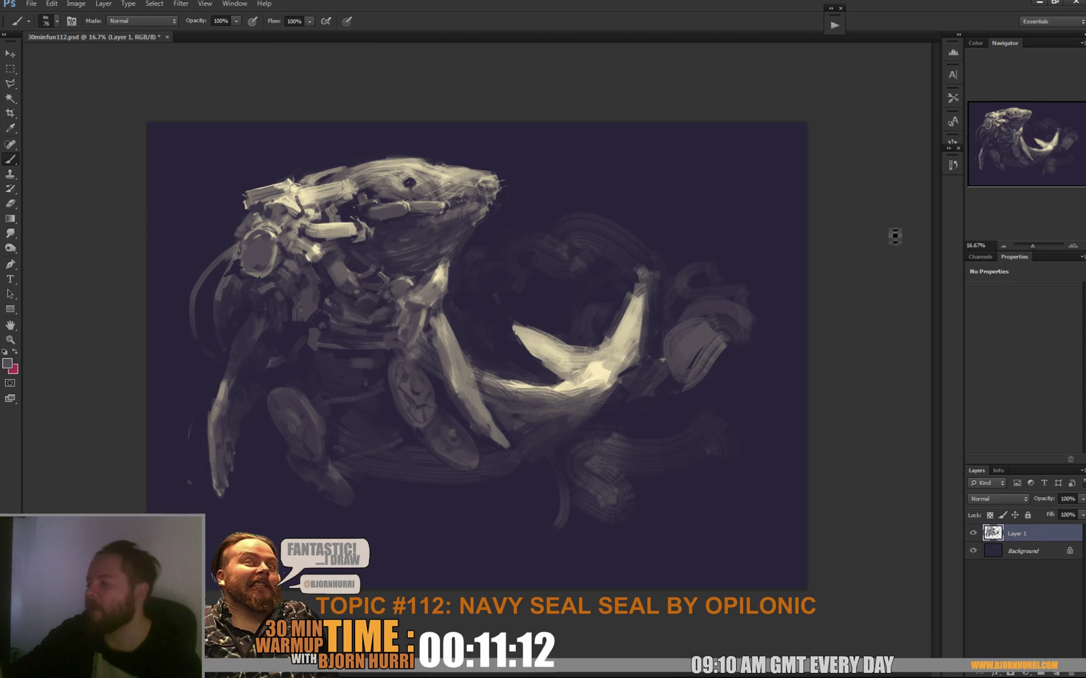
left_click(458, 313, "alt")
left_click(456, 306, "alt")
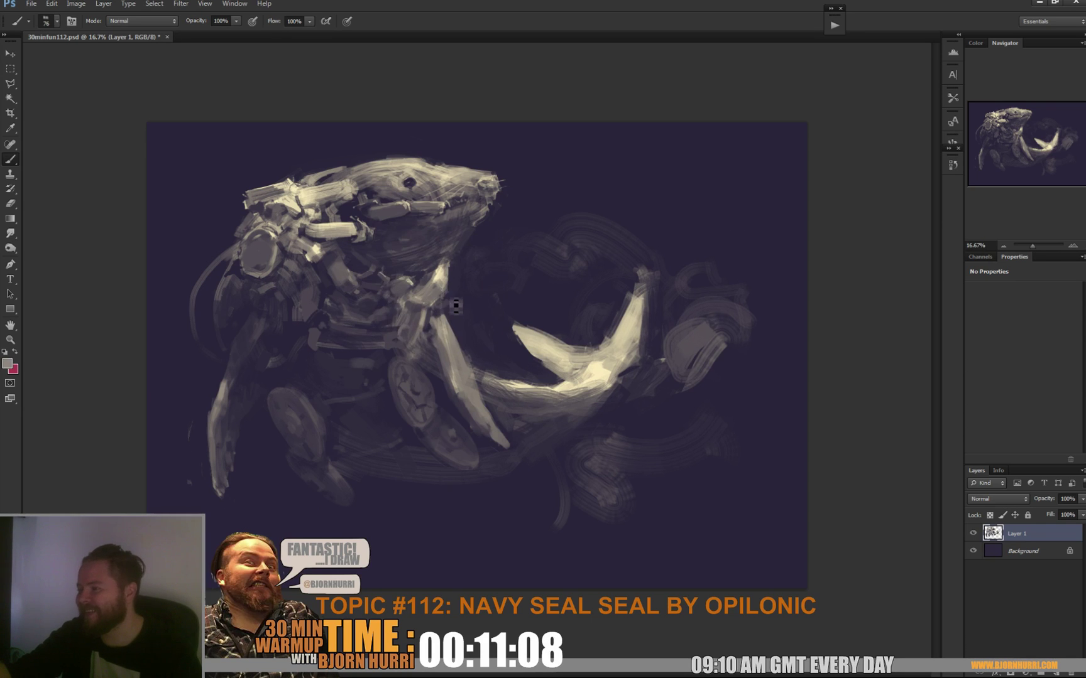
left_click(454, 302, "alt")
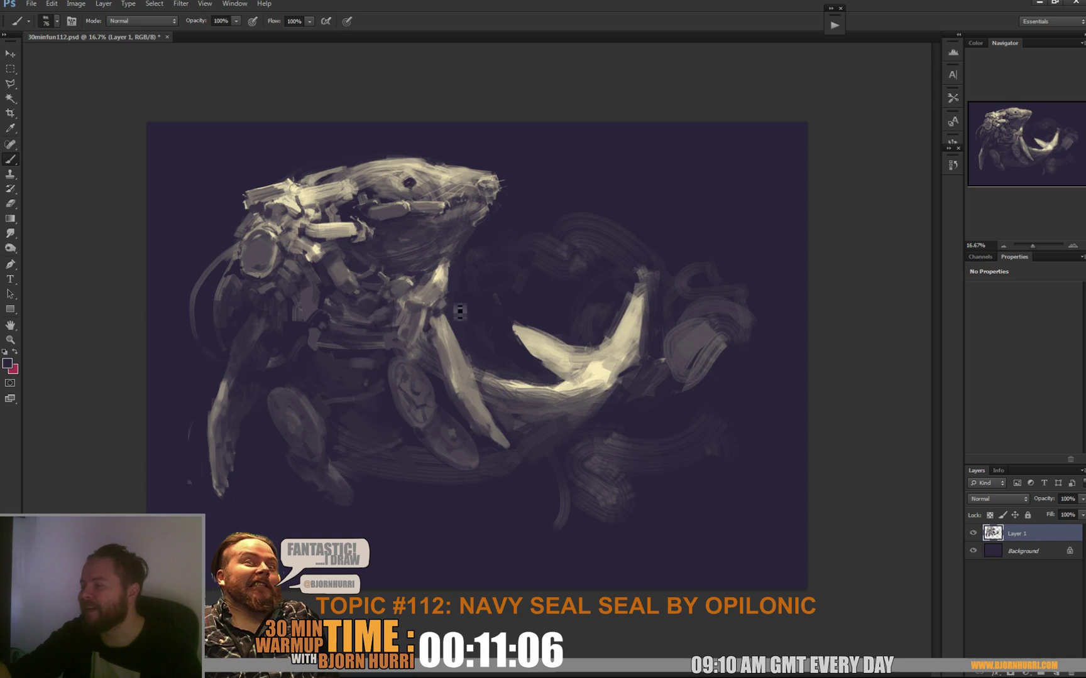
Define the dark gaps between the neck straps below the cheek with sampled tones and a 35 px brush.
left_click(340, 274, "alt")
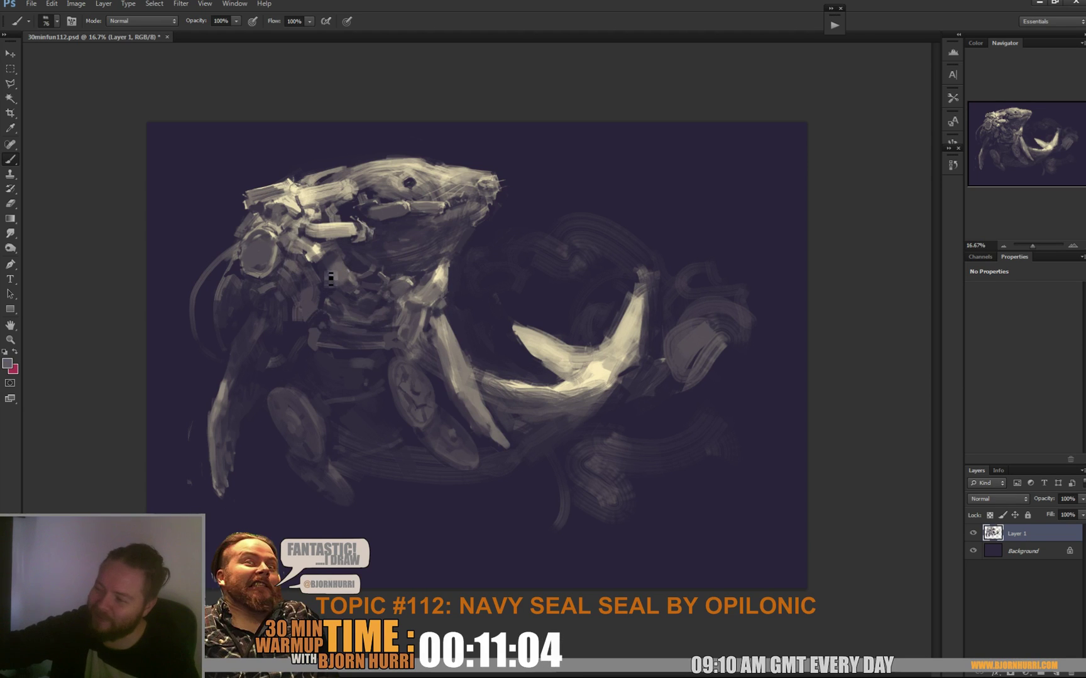
left_click(326, 281, "alt")
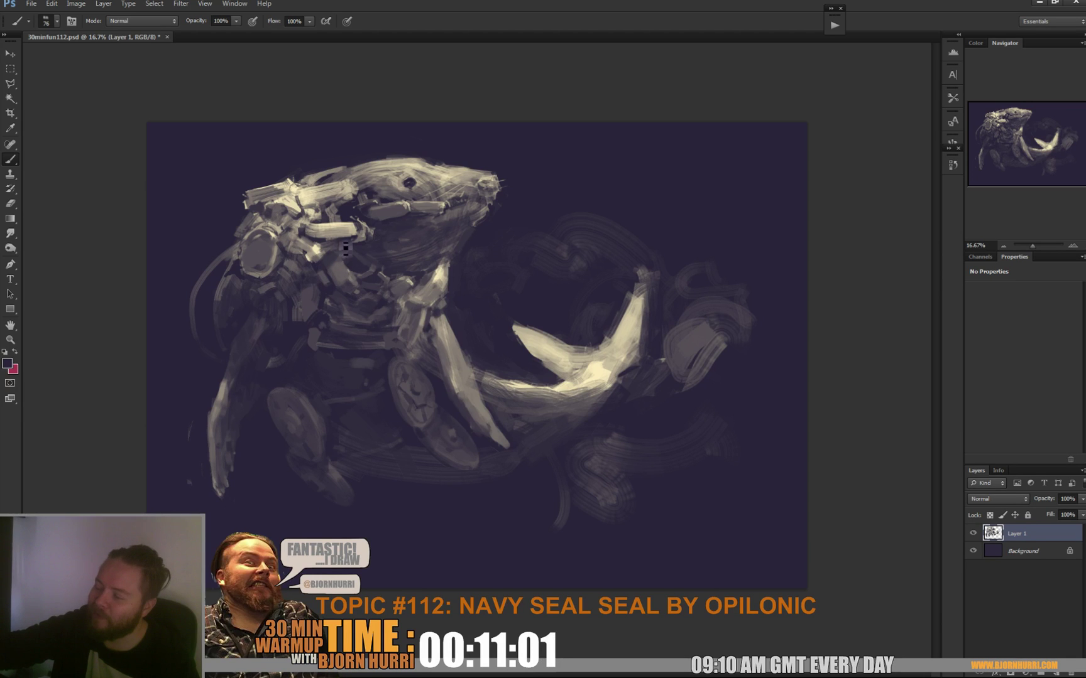
right_click(346, 249)
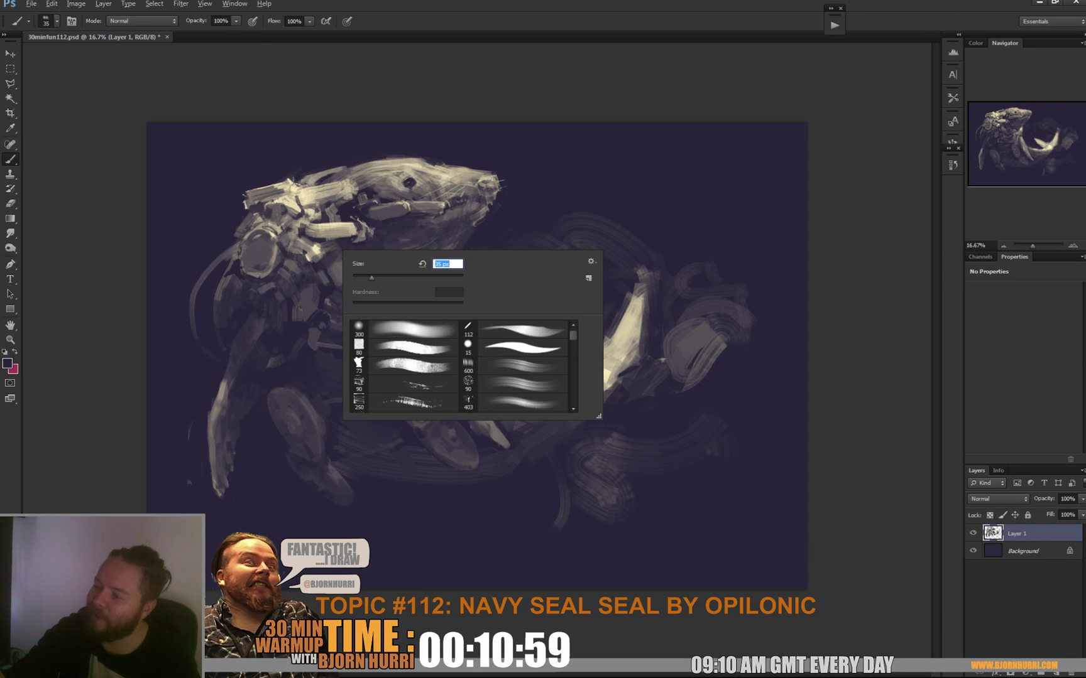
key("Return")
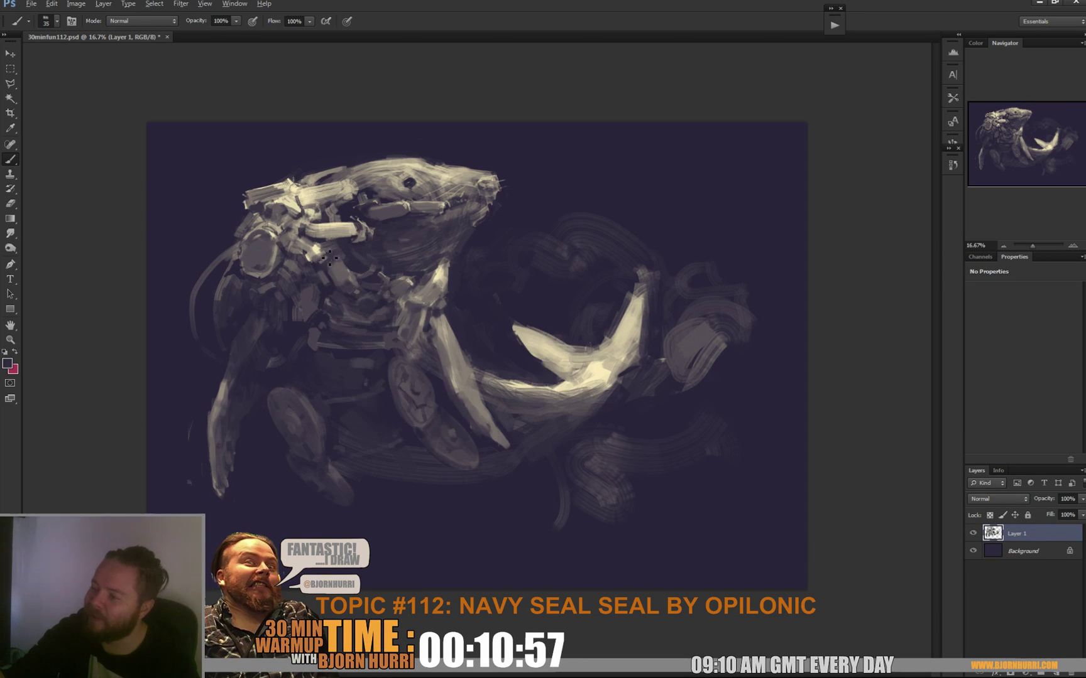
left_click(321, 267, "alt")
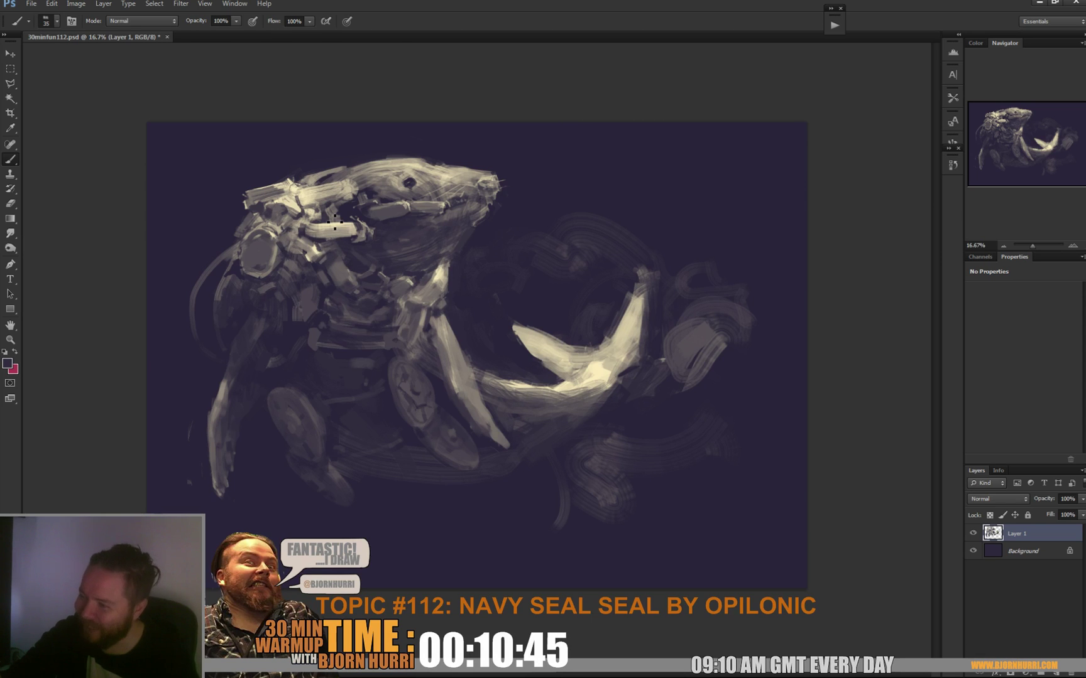
Retouch the neck straps, the chest gear and the top of the front flipper with sampled tones and a 54 px brush.
right_click(326, 254)
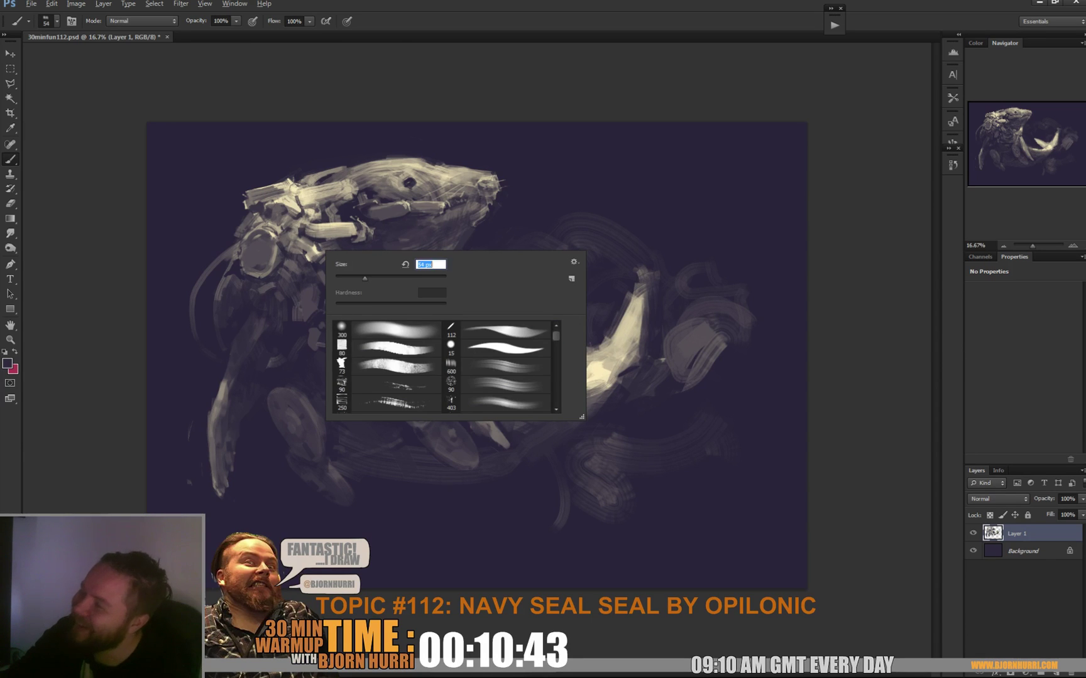
left_click(312, 238, "alt")
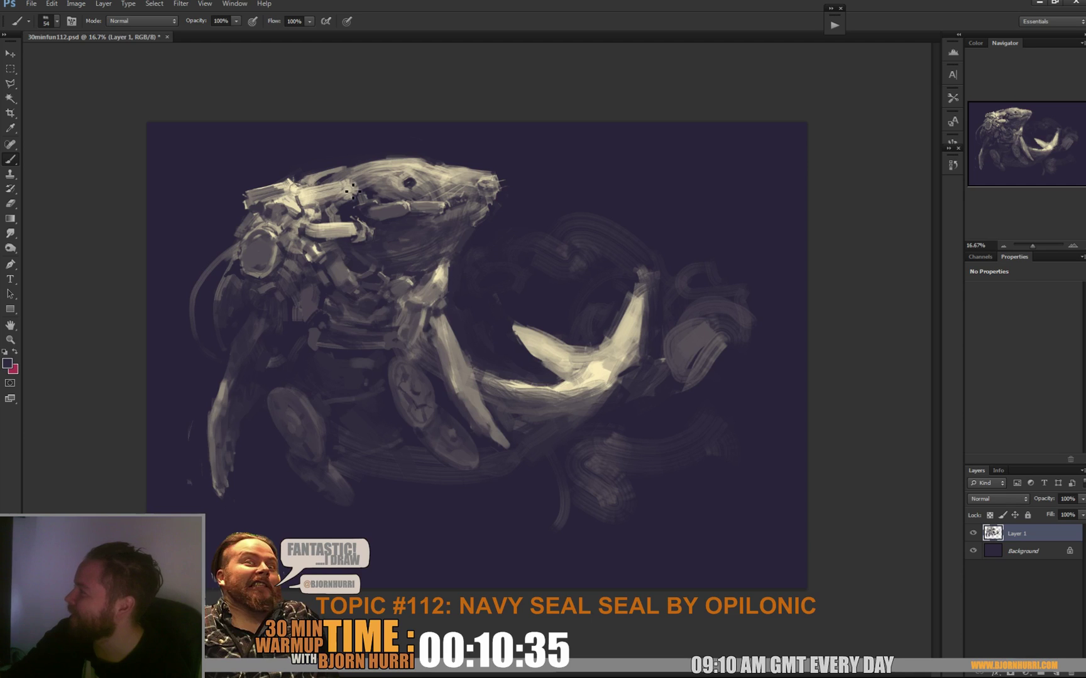
left_click(321, 264, "alt")
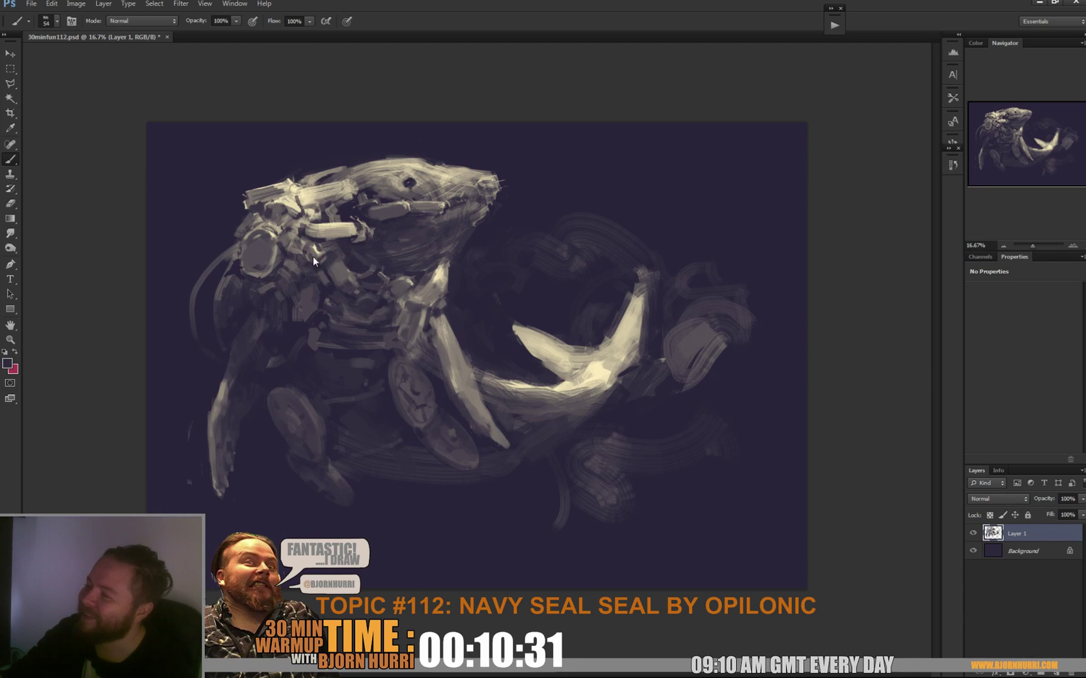
left_click(436, 276, "alt")
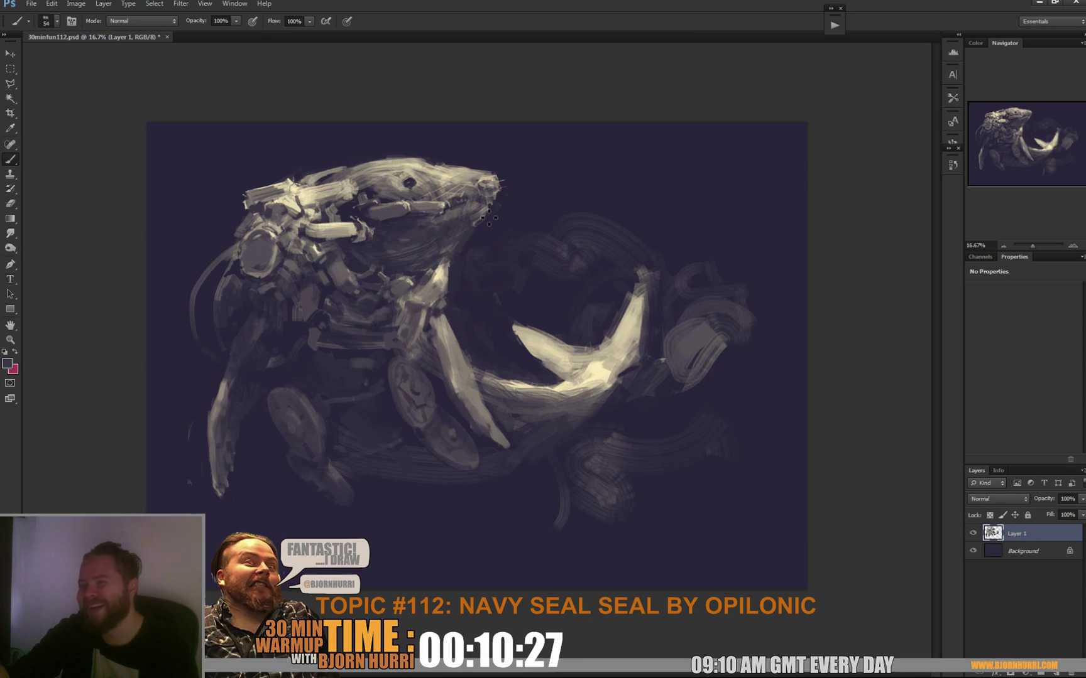
key("alt")
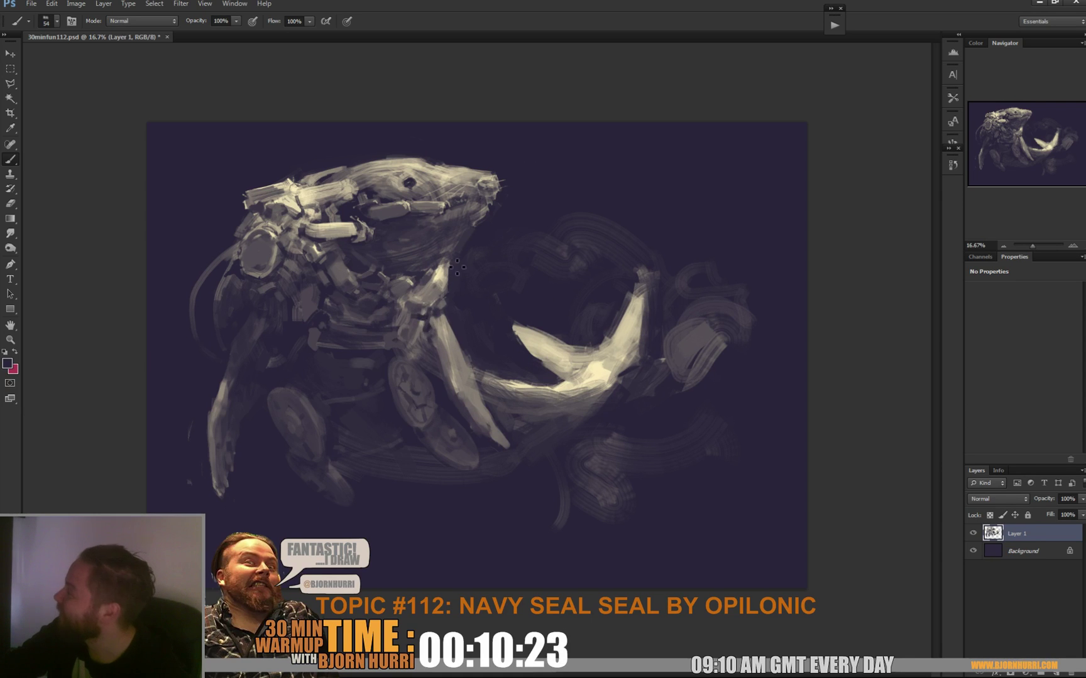
left_click(424, 314, "alt")
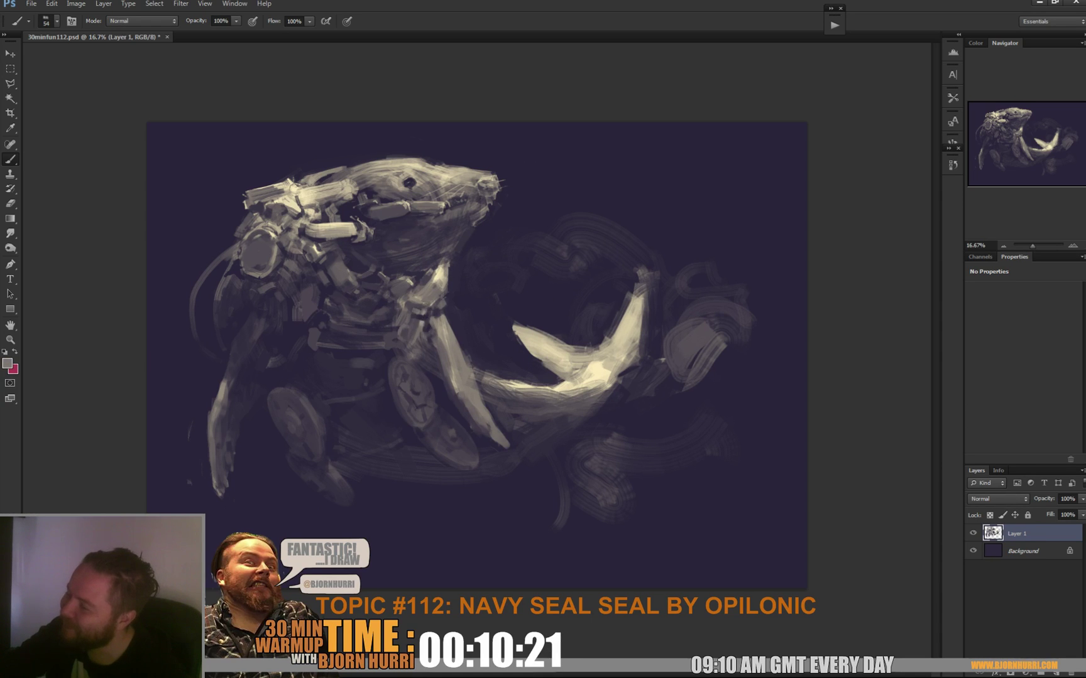
left_click(418, 325, "alt")
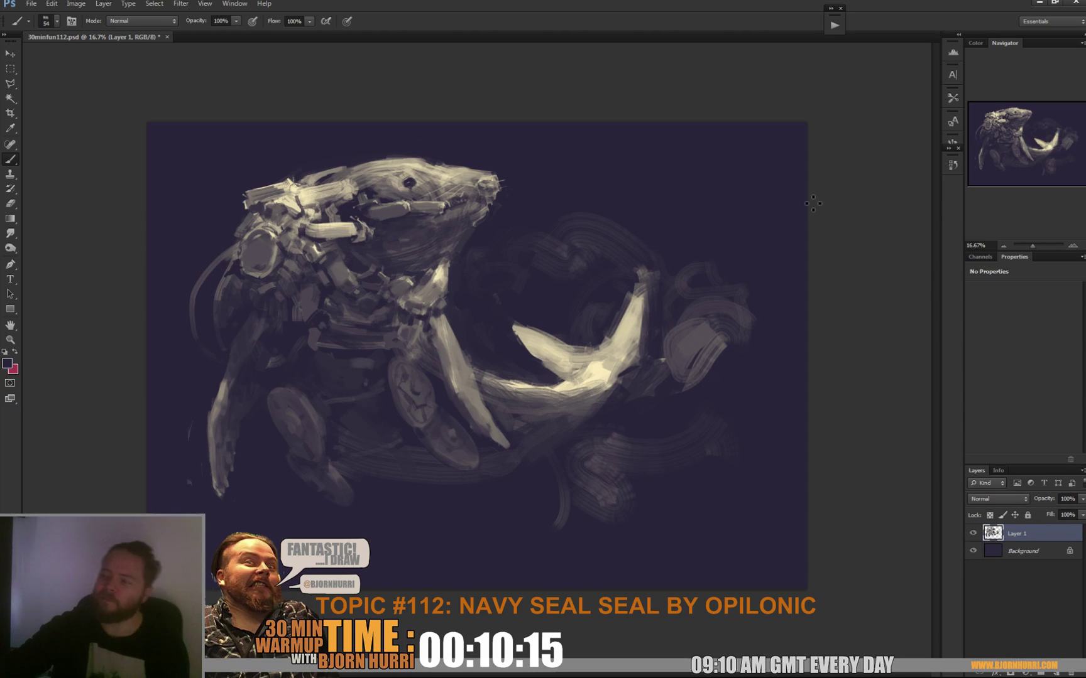
Add a new layer above the seal painting.
key("j")
key("ctrl+shift+alt+n")
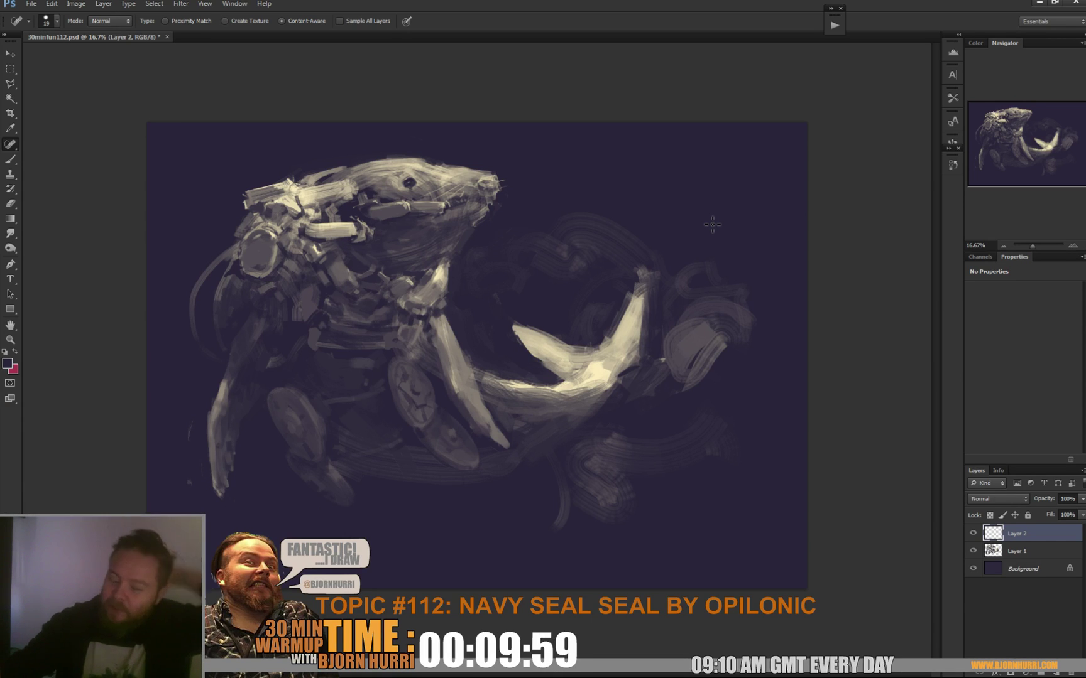
left_click(368, 188, "alt")
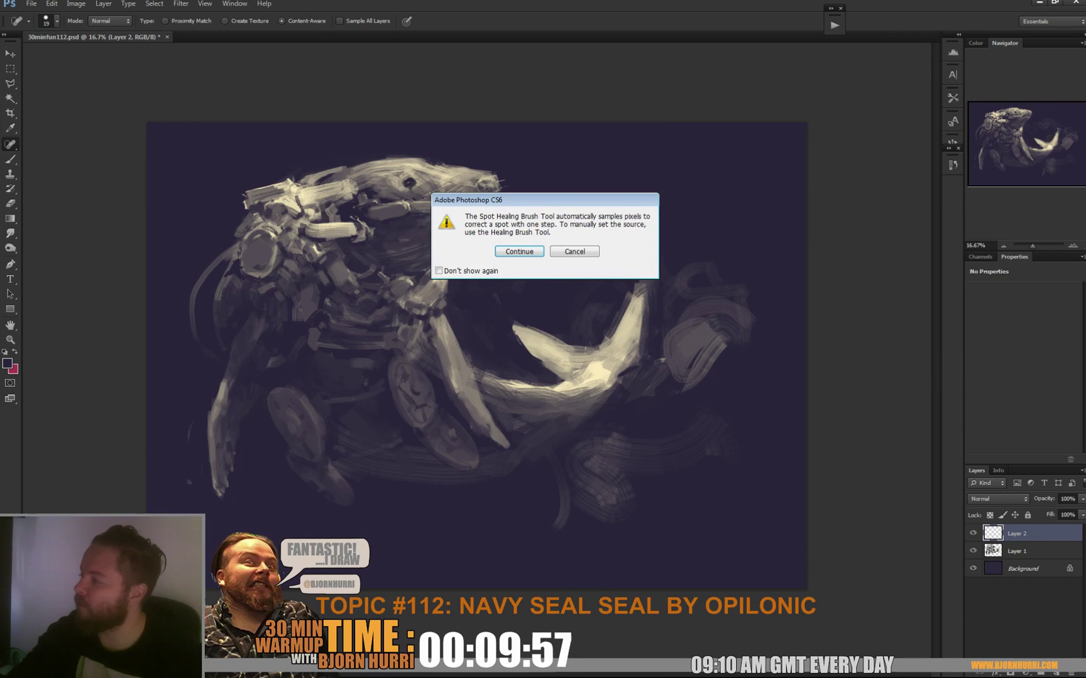
left_click(590, 252)
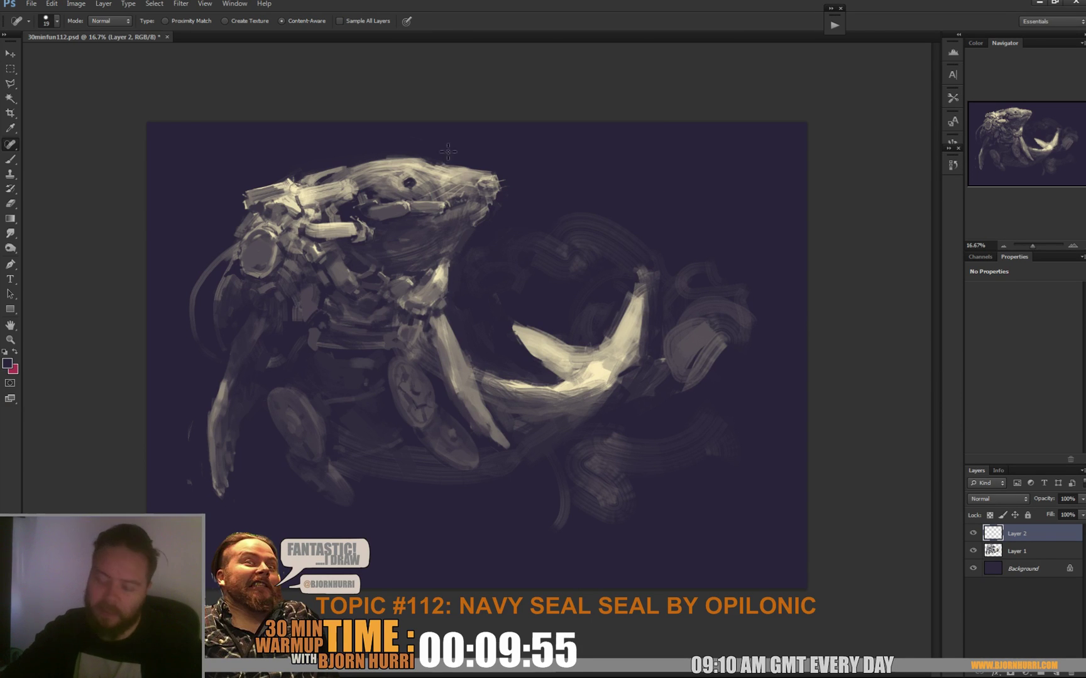
Refine the shading on the cheek just below the eye with sampled tones and a 94 px brush.
key("b")
right_click(441, 189)
key("Return")
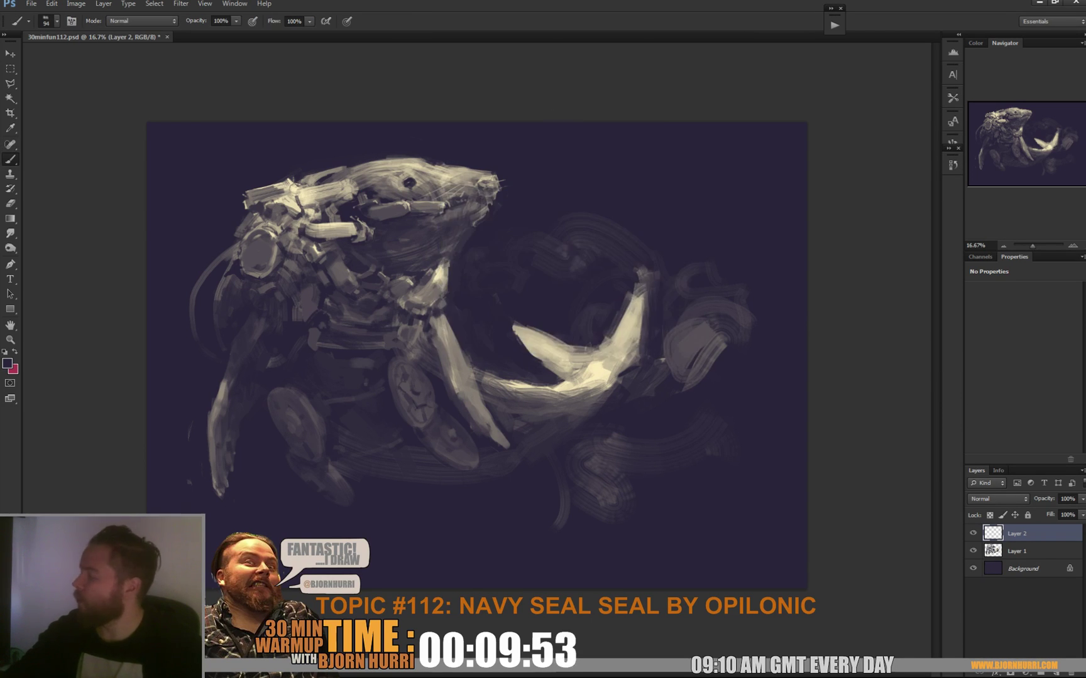
left_click(369, 182, "alt")
left_click_drag(370, 190, 399, 191)
left_click(369, 192, "alt")
left_click(383, 199, "alt")
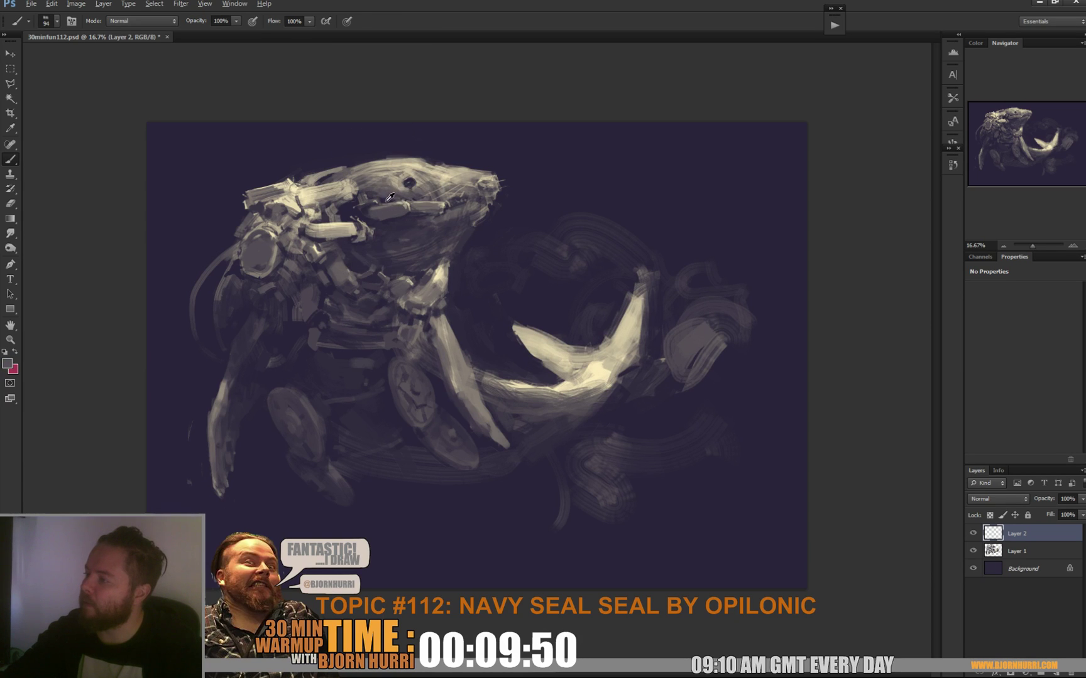
left_click(397, 201, "alt")
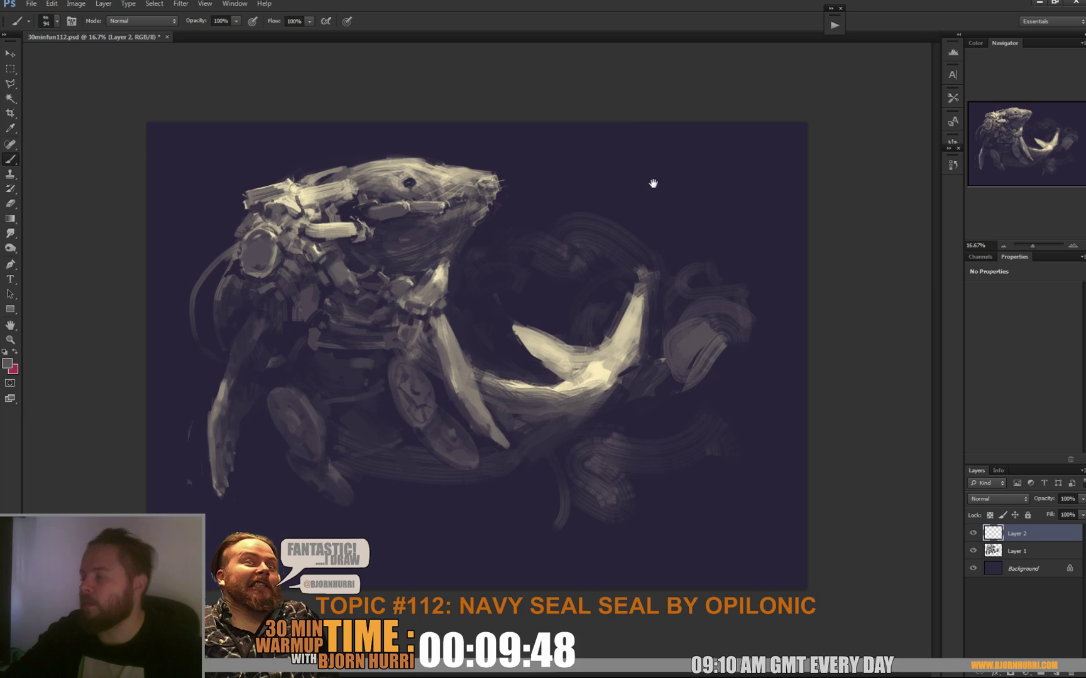
Add another layer and set up a soft round 1521 px brush with the pale cream sampled from the tail.
key("ctrl+shift+alt+n")
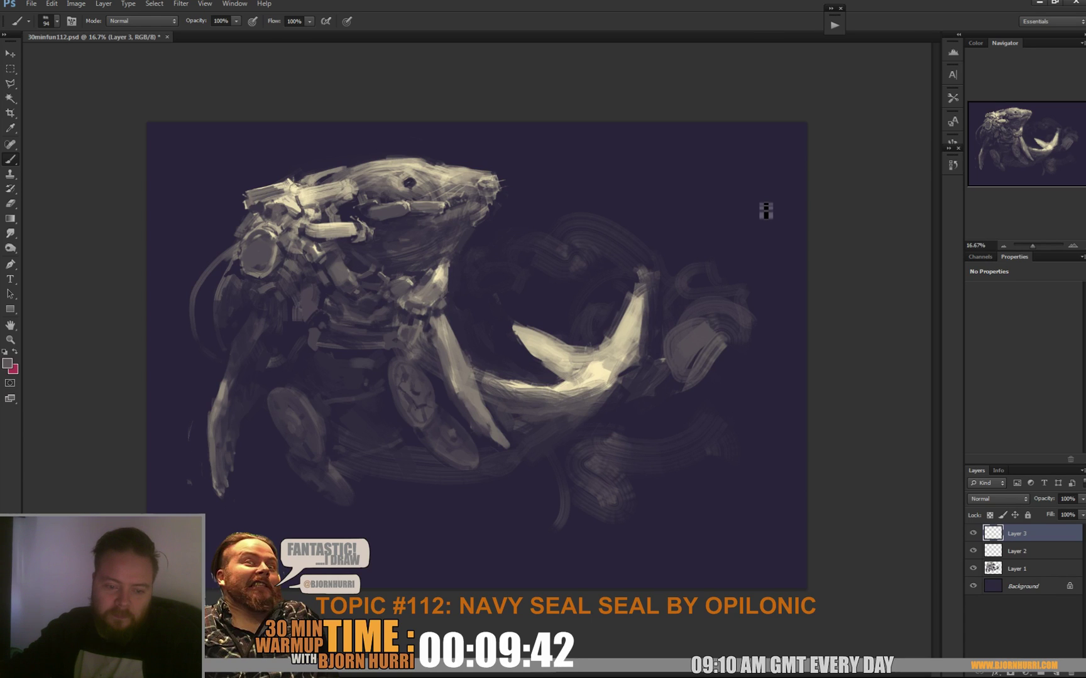
left_click(593, 362, "alt")
right_click(593, 361)
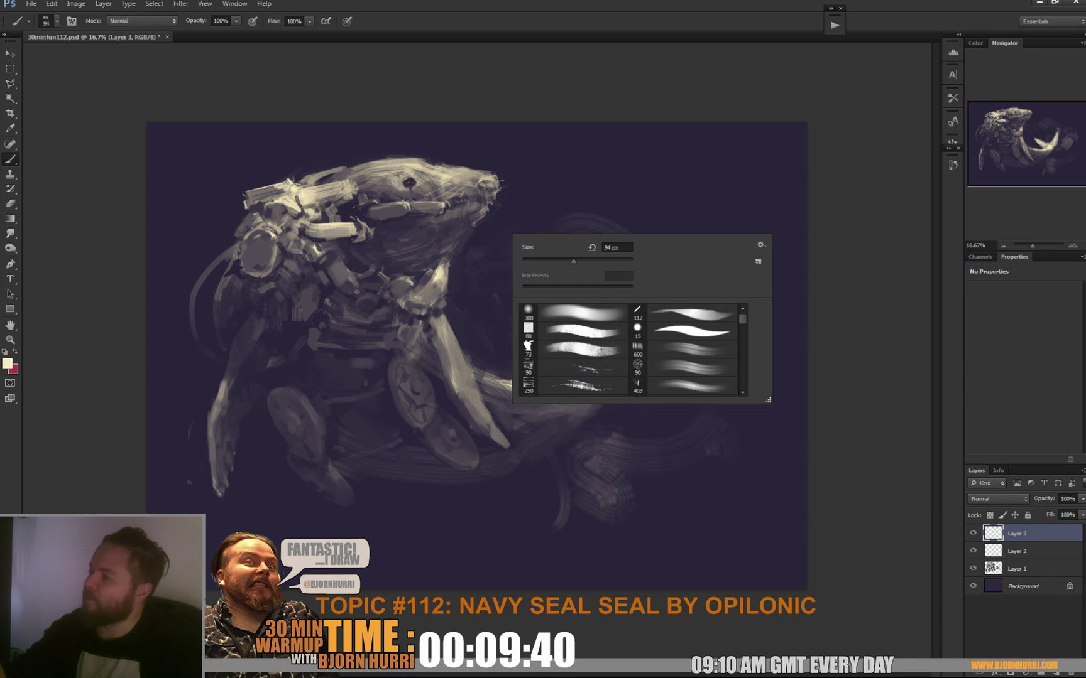
left_click(573, 314)
left_click(624, 260)
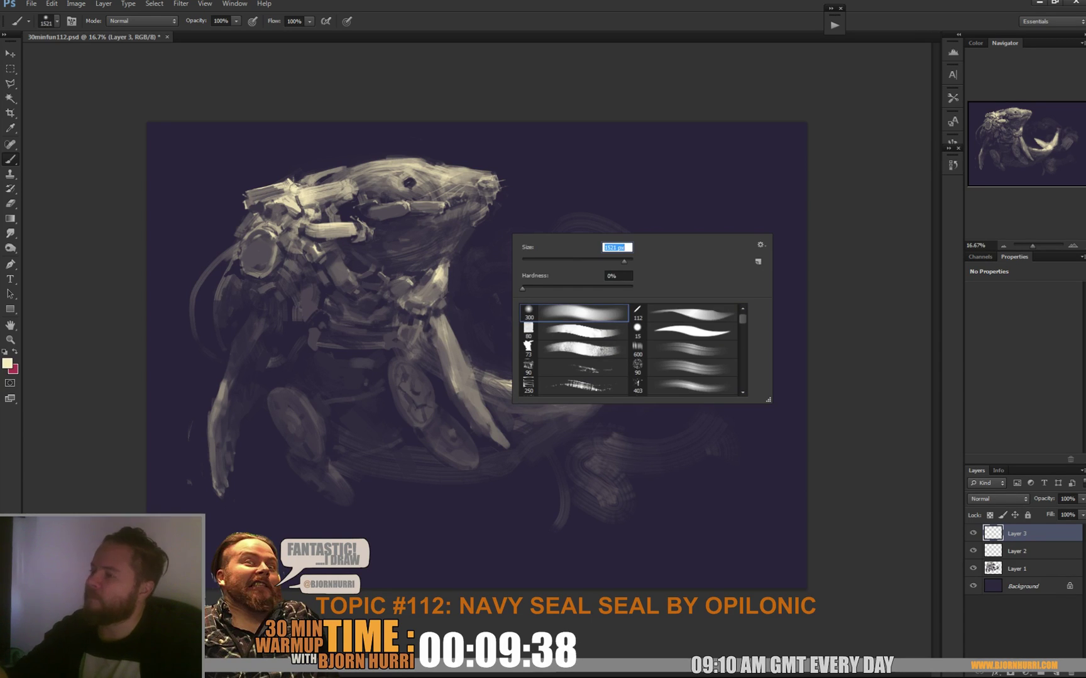
Paint a faint soft haze across the upper background behind the head and beyond the snout.
mouse_move(192, 179)
left_mouse_down()
mouse_move(317, 118)
mouse_move(635, 153)
mouse_move(618, 126)
mouse_move(534, 82)
mouse_move(185, 61)
mouse_move(188, 145)
mouse_move(172, 196)
left_mouse_up()
key("ctrl+z")
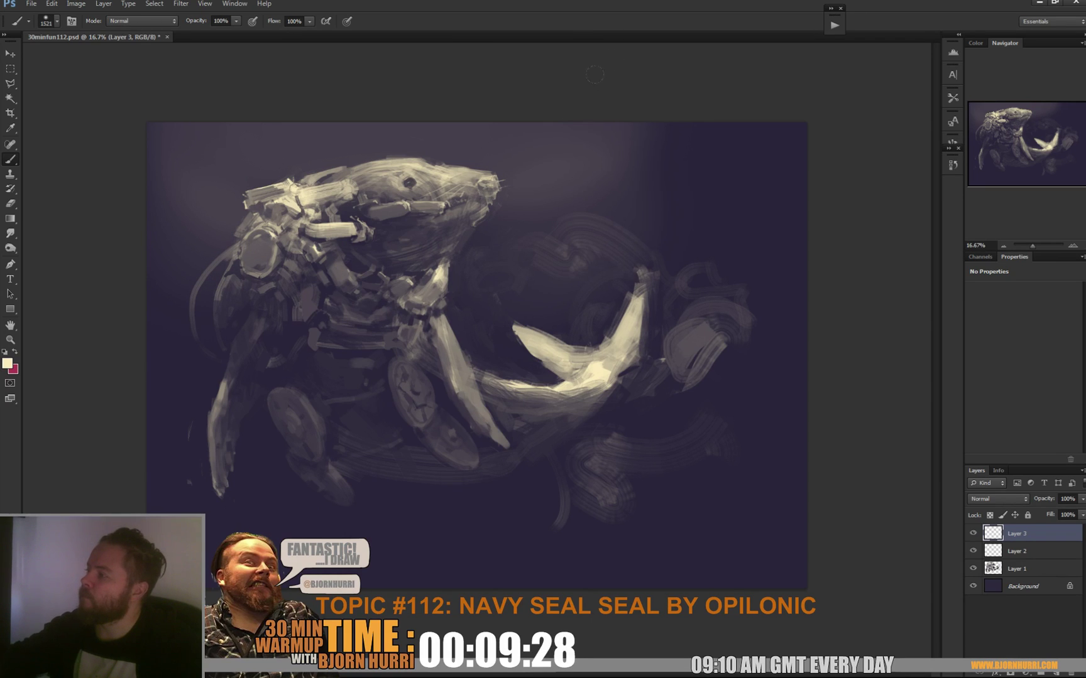
left_click_drag(595, 74, 487, 234)
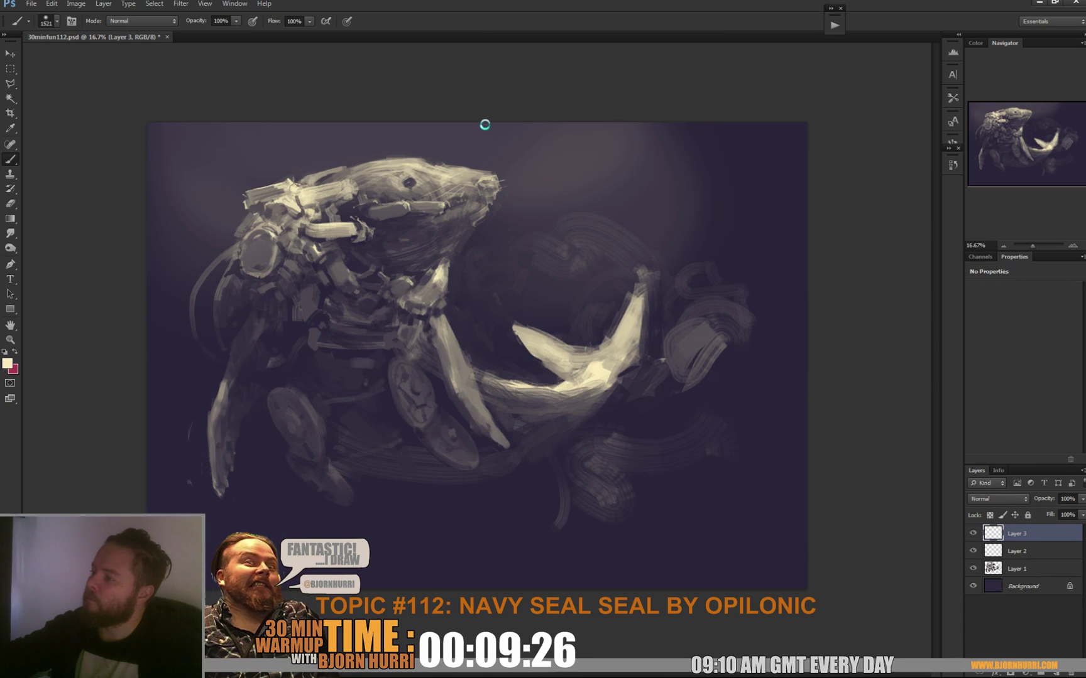
left_click(590, 172)
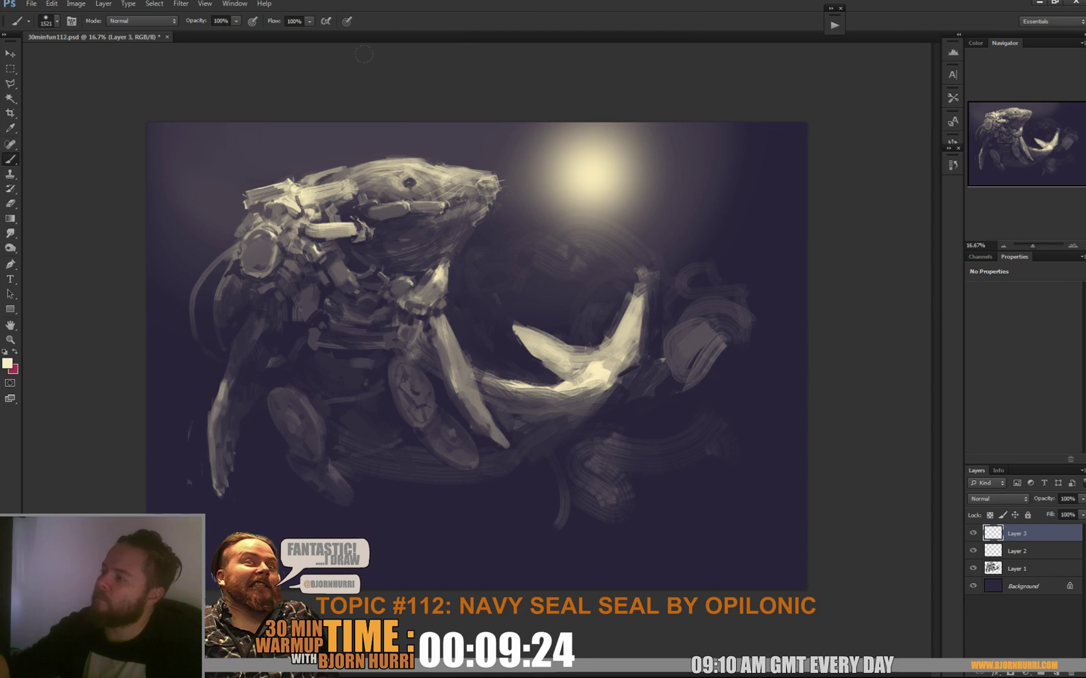
left_click_drag(590, 173, 477, 270)
mouse_move(490, 119)
left_mouse_down()
mouse_move(450, 124)
mouse_move(415, 107)
left_mouse_up()
key("ctrl+alt+z")
key("ctrl+alt+z")
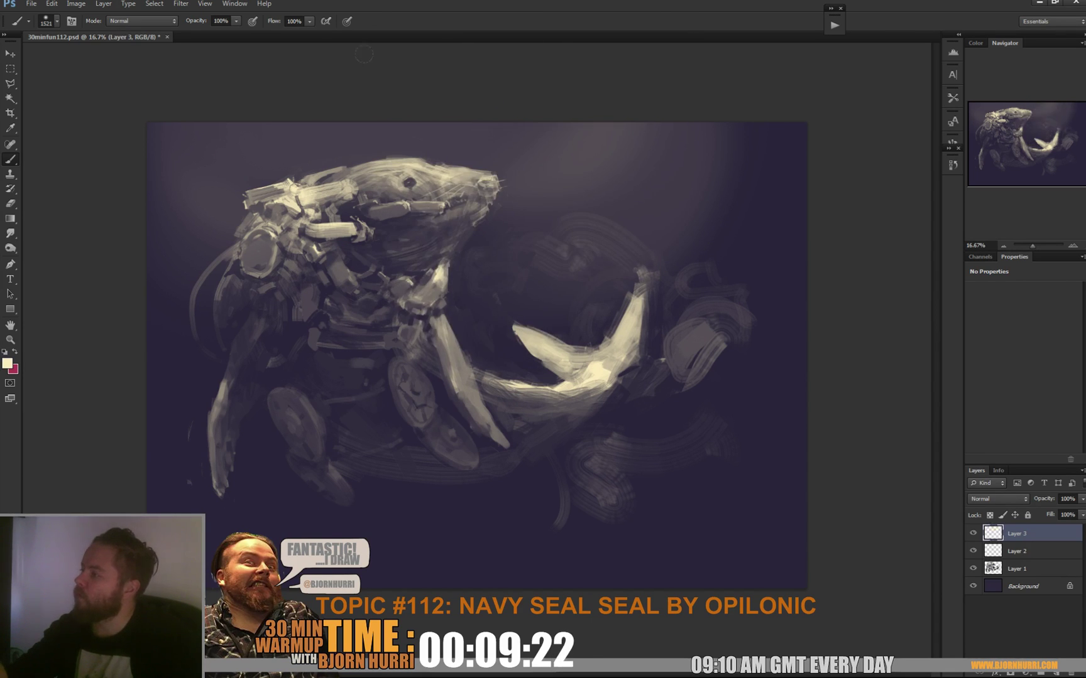
left_click_drag(601, 201, 488, 242)
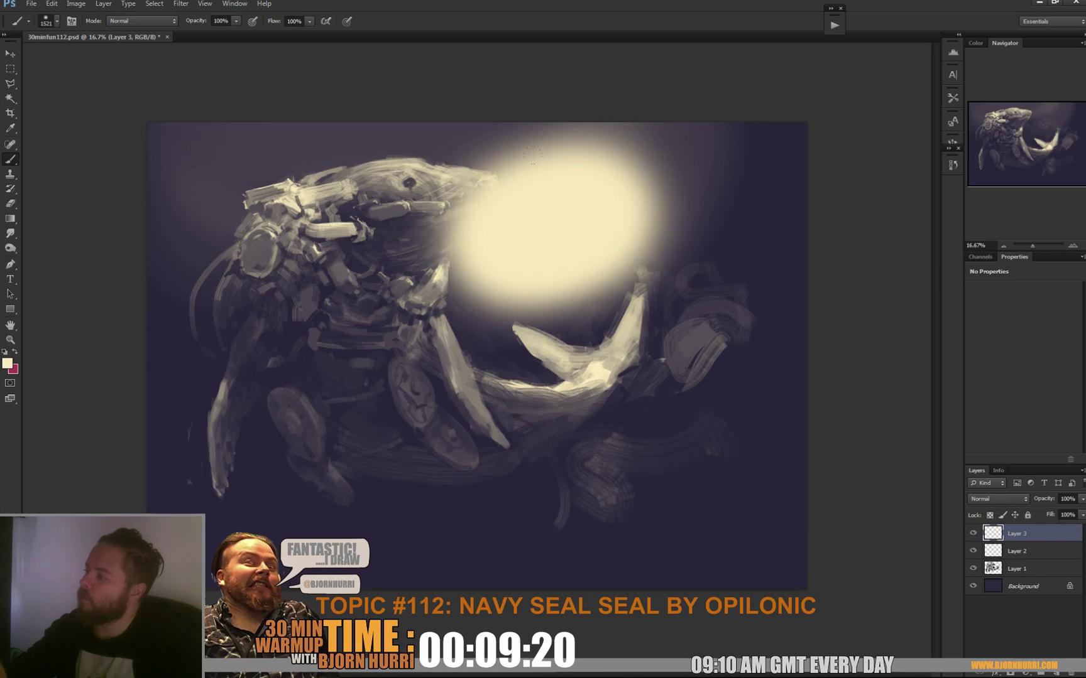
key("ctrl+alt+z")
Build up the soft cream haze above the head, beyond the snout and inside the curve of the tail.
mouse_move(518, 183)
left_mouse_down()
mouse_move(476, 62)
mouse_move(413, 88)
mouse_move(271, 85)
left_mouse_up()
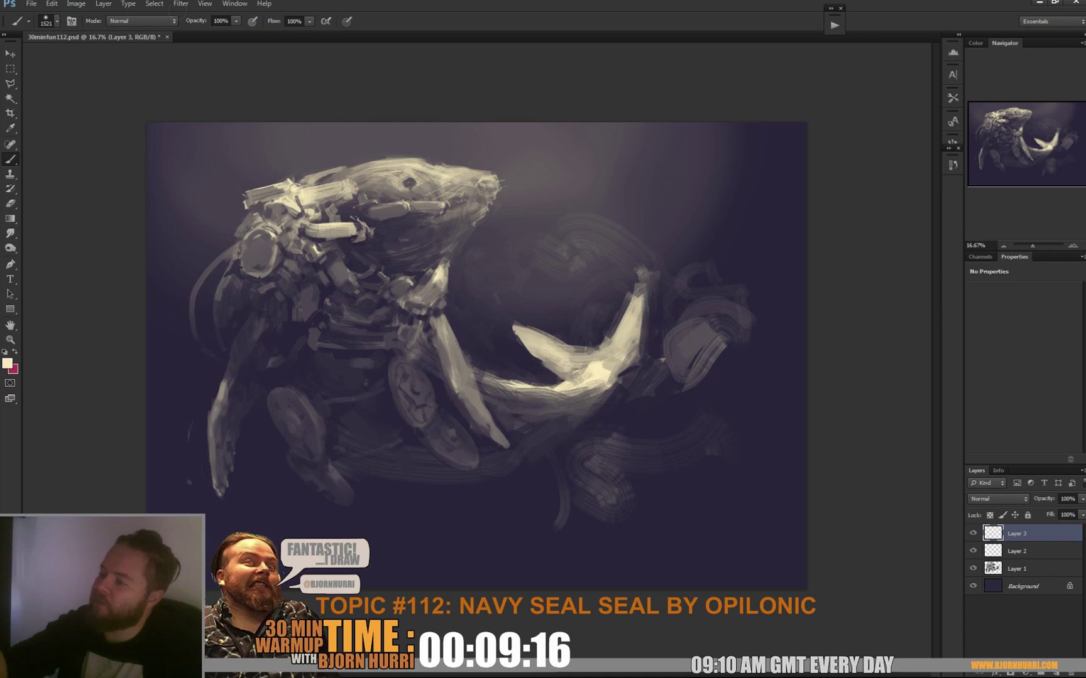
left_click_drag(672, 204, 732, 151)
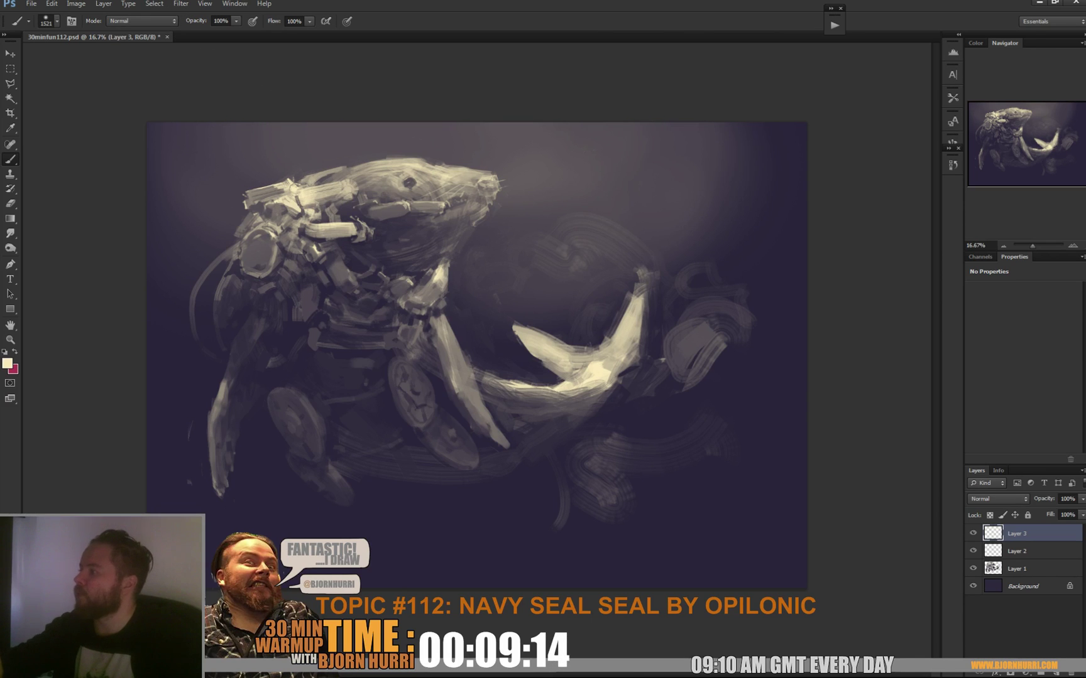
left_click(531, 241)
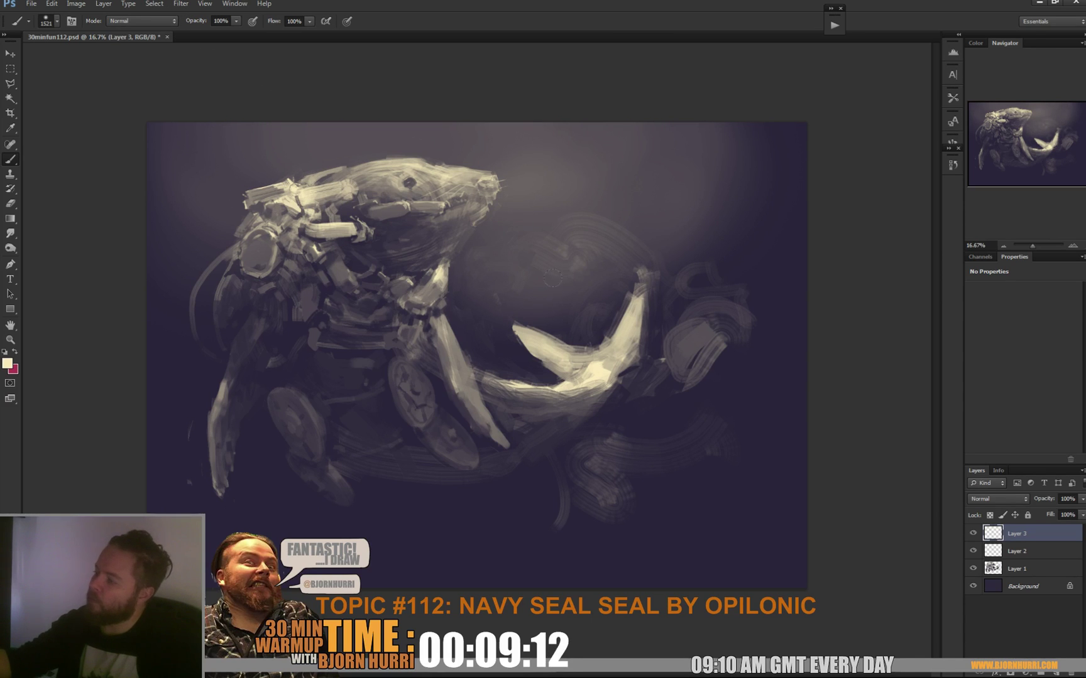
left_click(587, 314)
left_click(551, 315)
Erase the haze overlapping the jaw and throat with a round eraser at 99% hardness, setting its size to 339 px.
key("e")
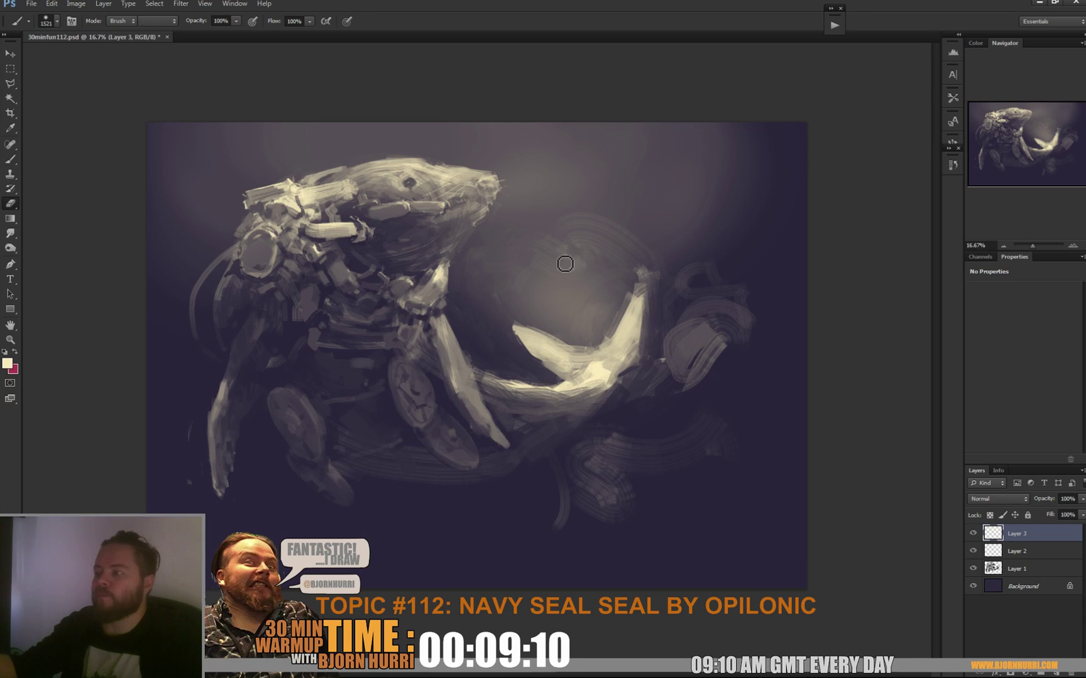
right_click(433, 251)
left_click(506, 324)
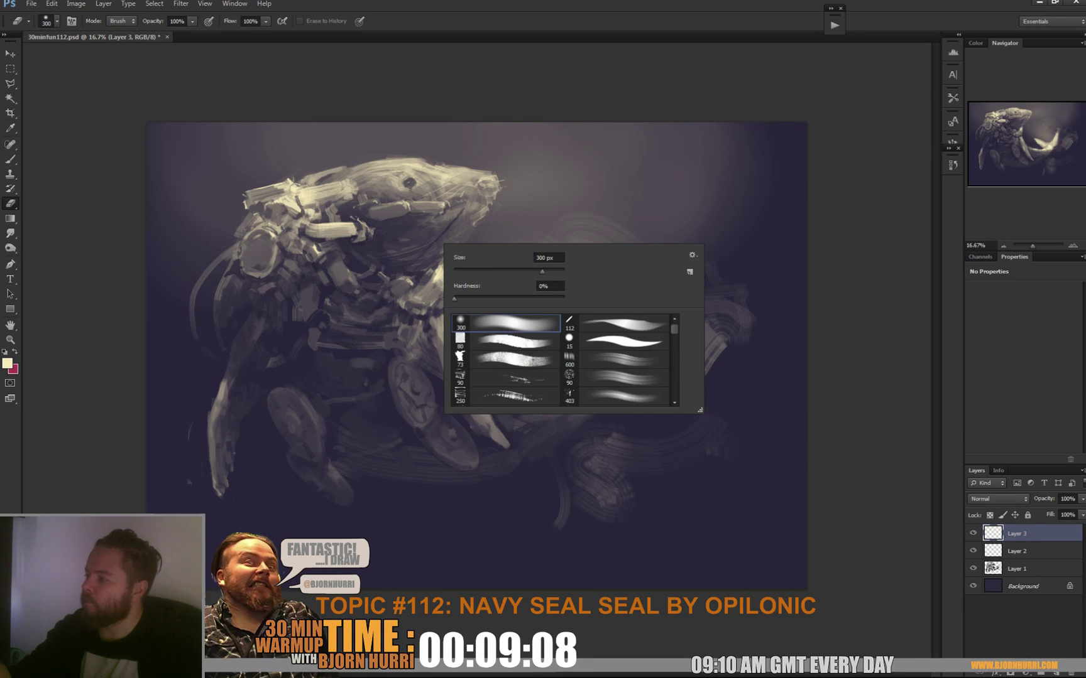
left_click(563, 298)
left_click(510, 270)
key("Return")
left_click_drag(465, 201, 447, 242)
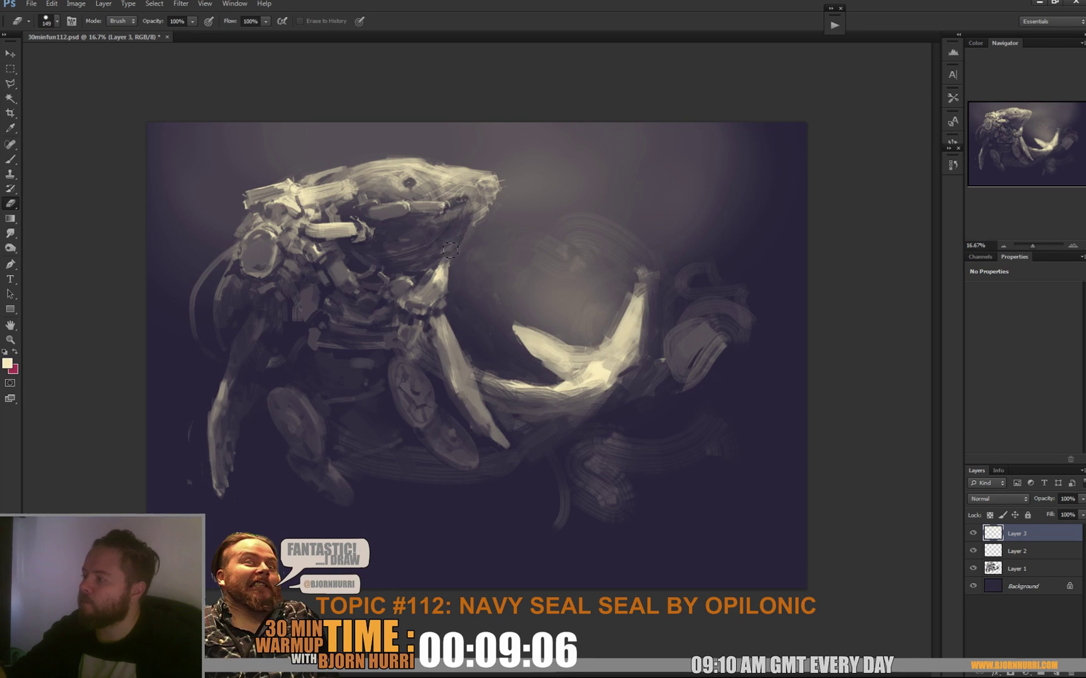
right_click(466, 206)
type("339")
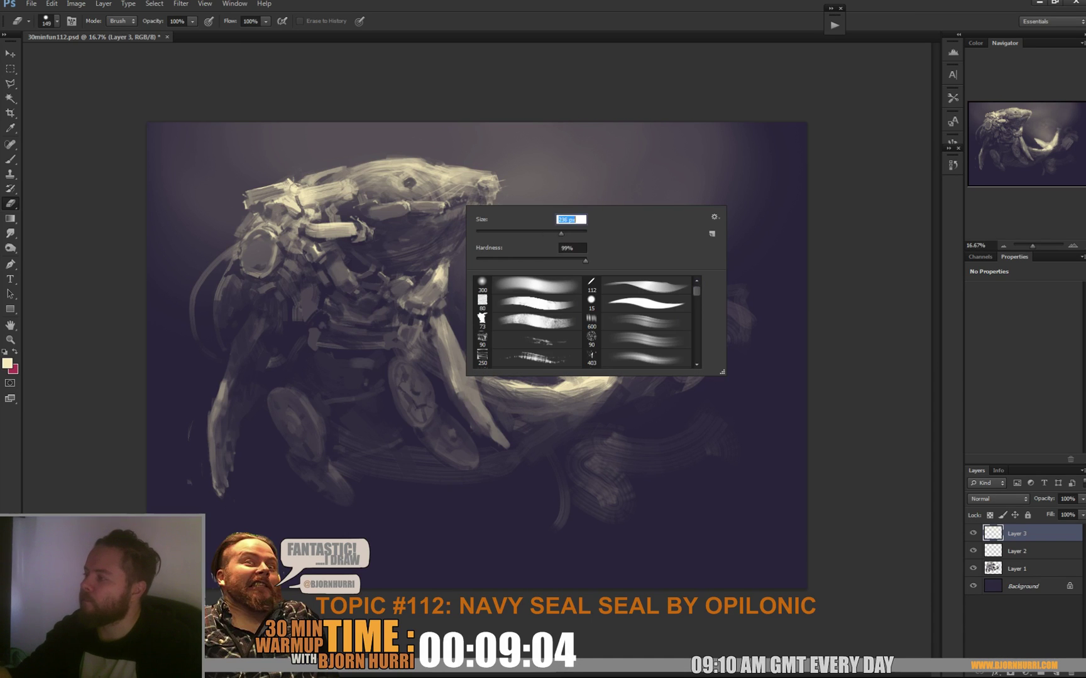
key("Return")
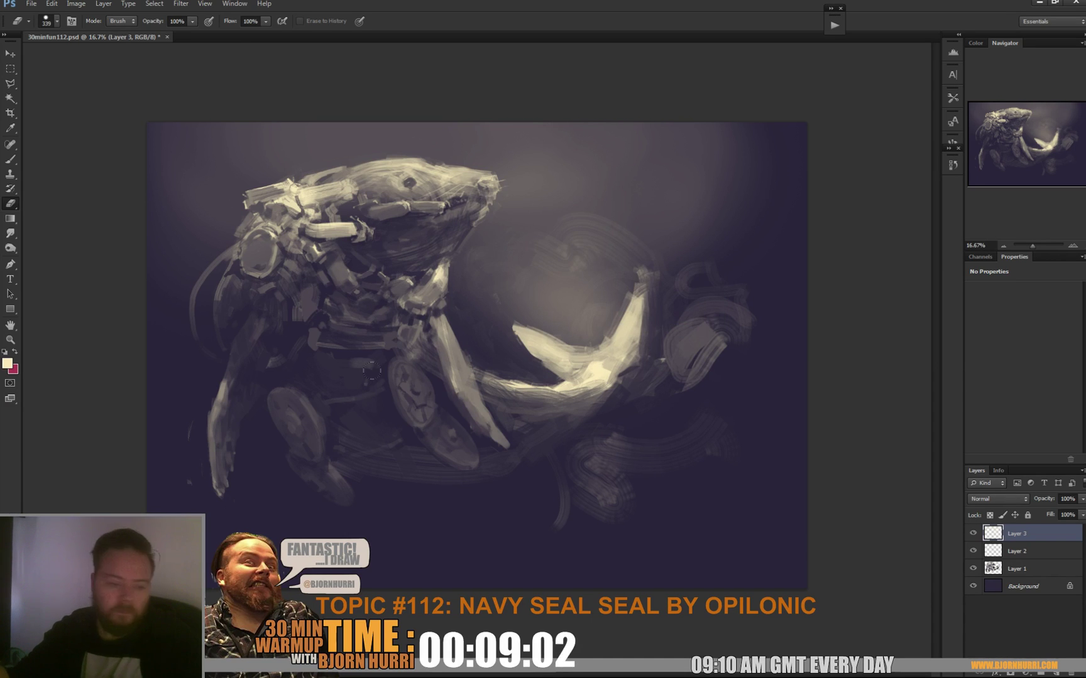
Strengthen the haze beside the throat and behind the shoulder, erasing the overlap from the seal's gear, body and head.
key("b")
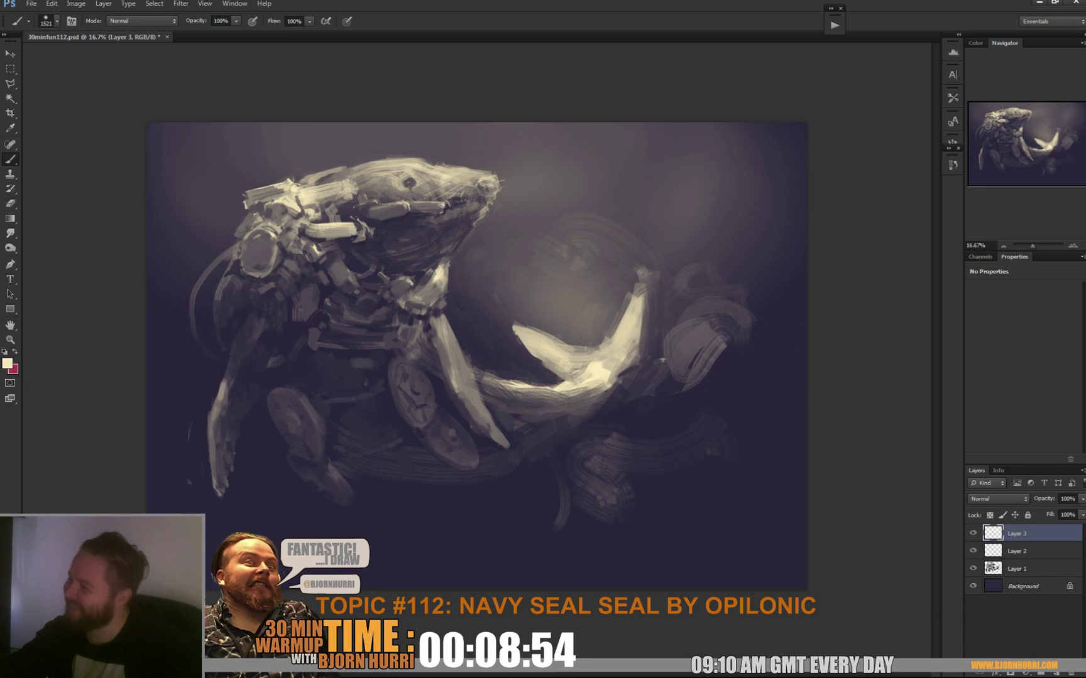
key("e")
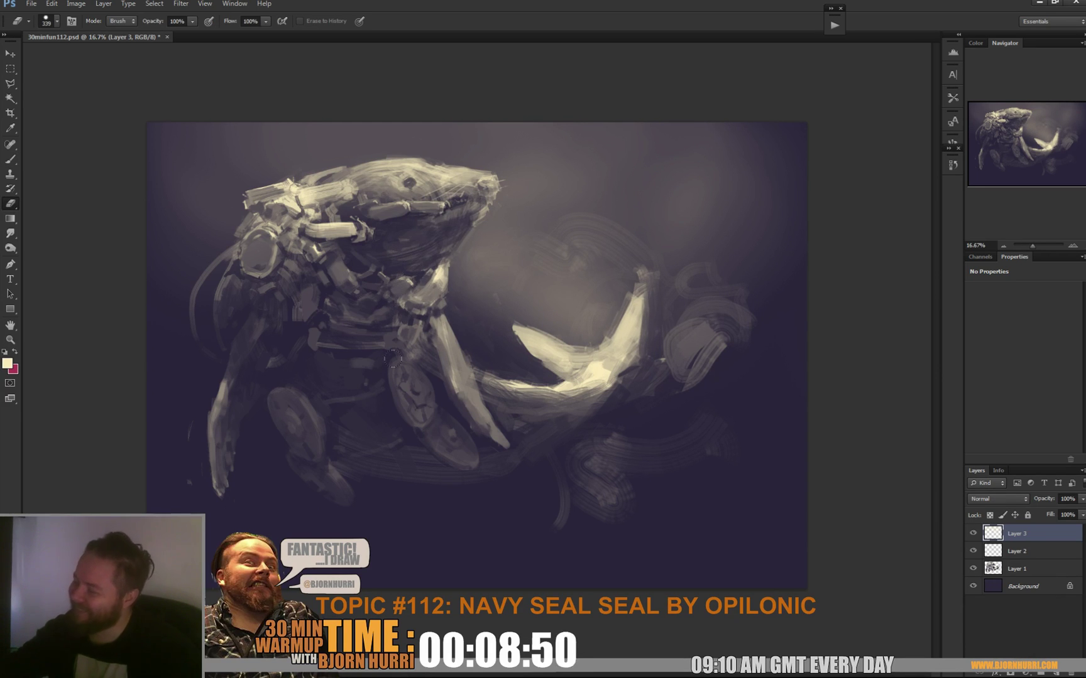
key("b")
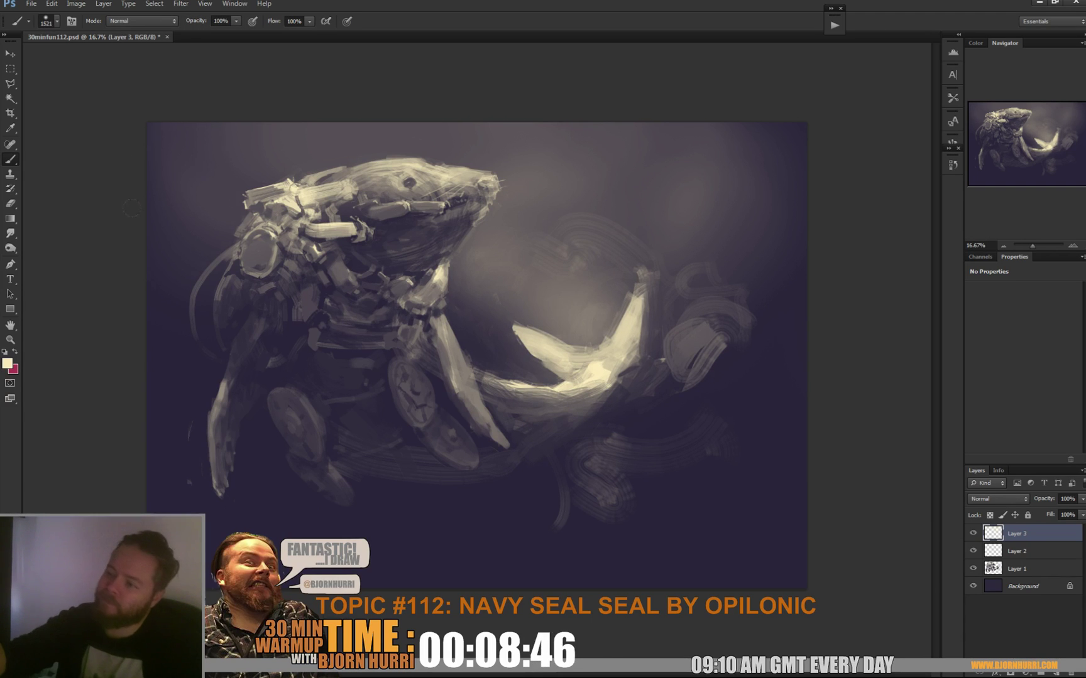
left_click_drag(189, 207, 162, 240)
key("e")
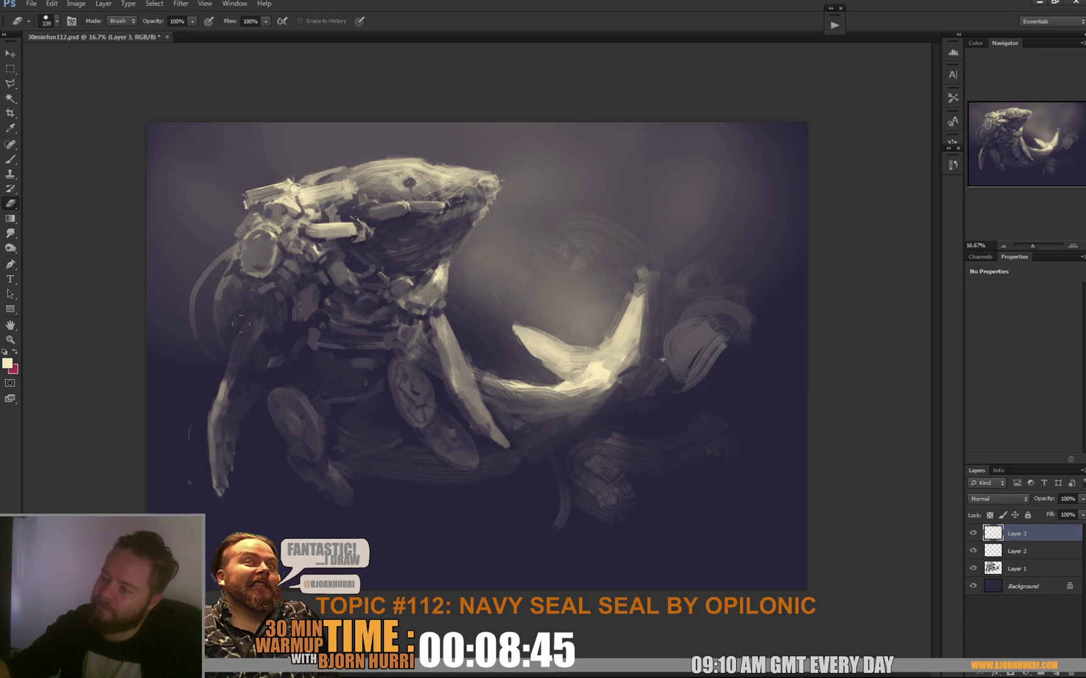
mouse_move(252, 277)
left_mouse_down()
mouse_move(269, 215)
mouse_move(305, 211)
mouse_move(330, 188)
mouse_move(354, 204)
mouse_move(368, 187)
mouse_move(414, 193)
left_mouse_up()
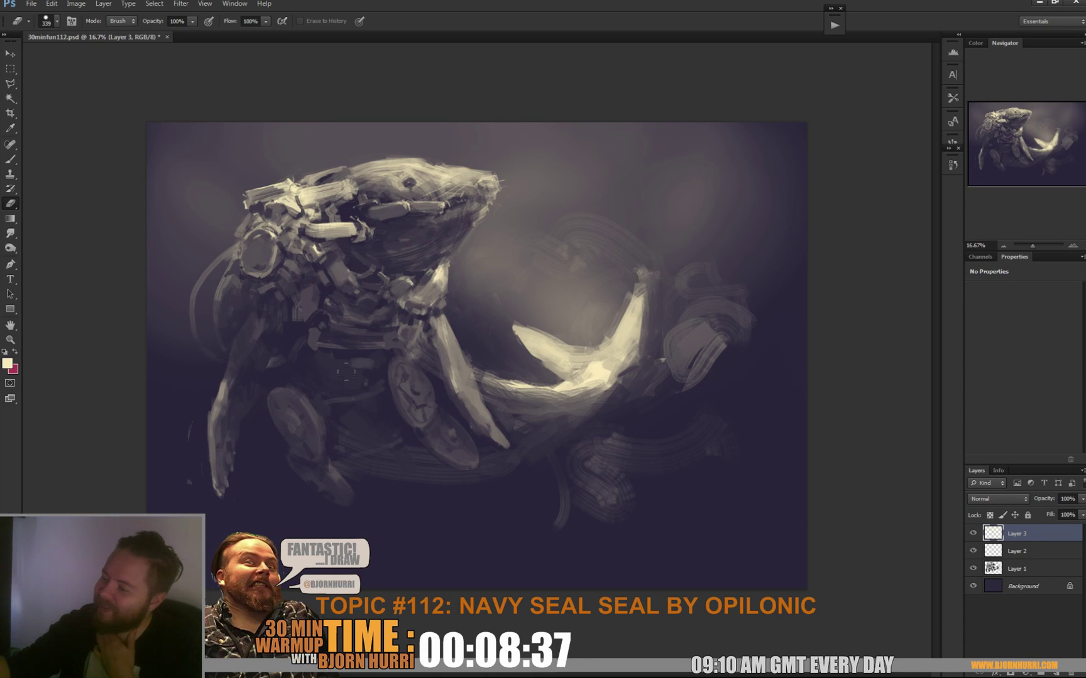
key("b")
right_click(438, 393)
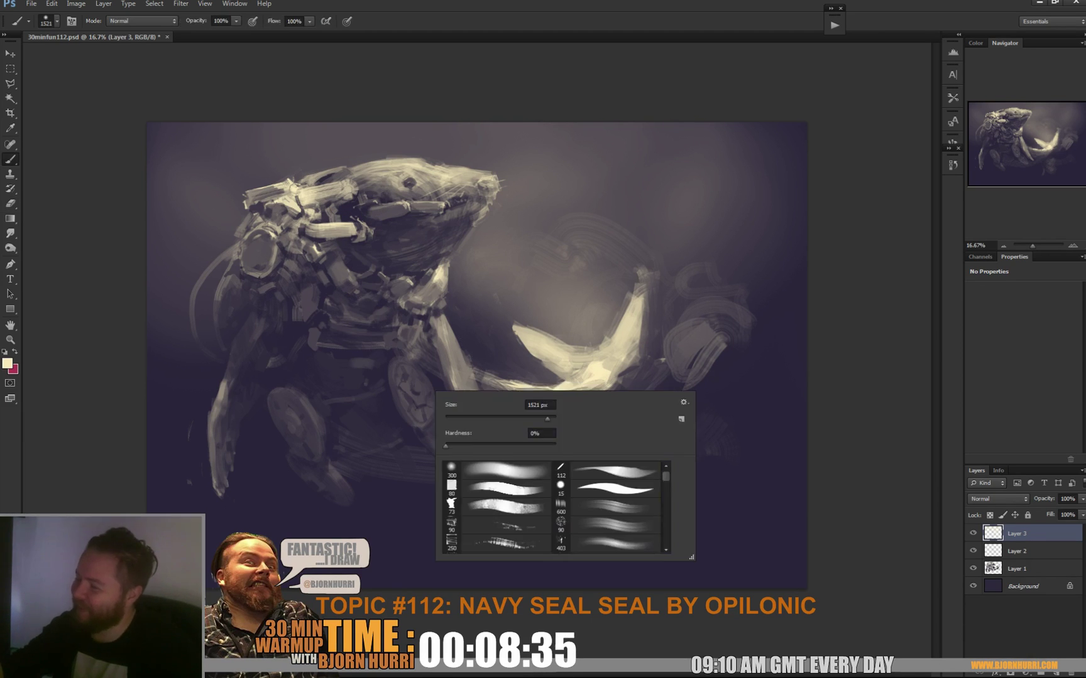
left_click(519, 417)
mouse_move(410, 384)
left_mouse_down()
mouse_move(409, 415)
mouse_move(408, 375)
left_mouse_up()
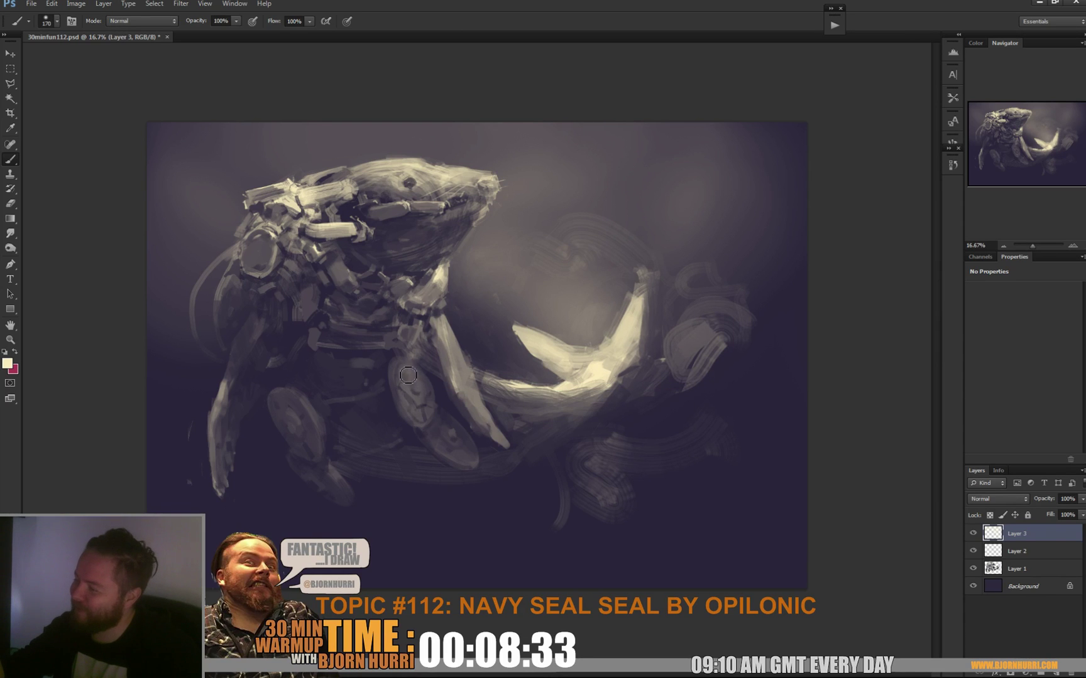
key("e")
key("b")
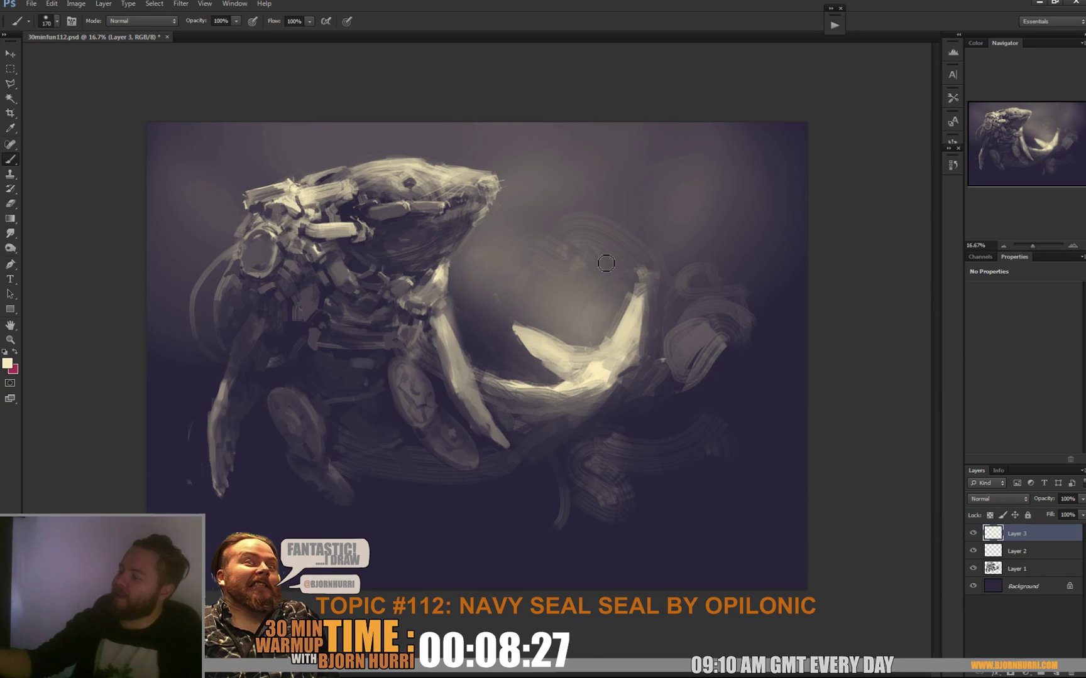
Break up the ringed shape beyond the tail and the swirls beneath it with dark sampled tones, using the square brush at 170 px.
right_click(670, 410)
left_click(732, 504)
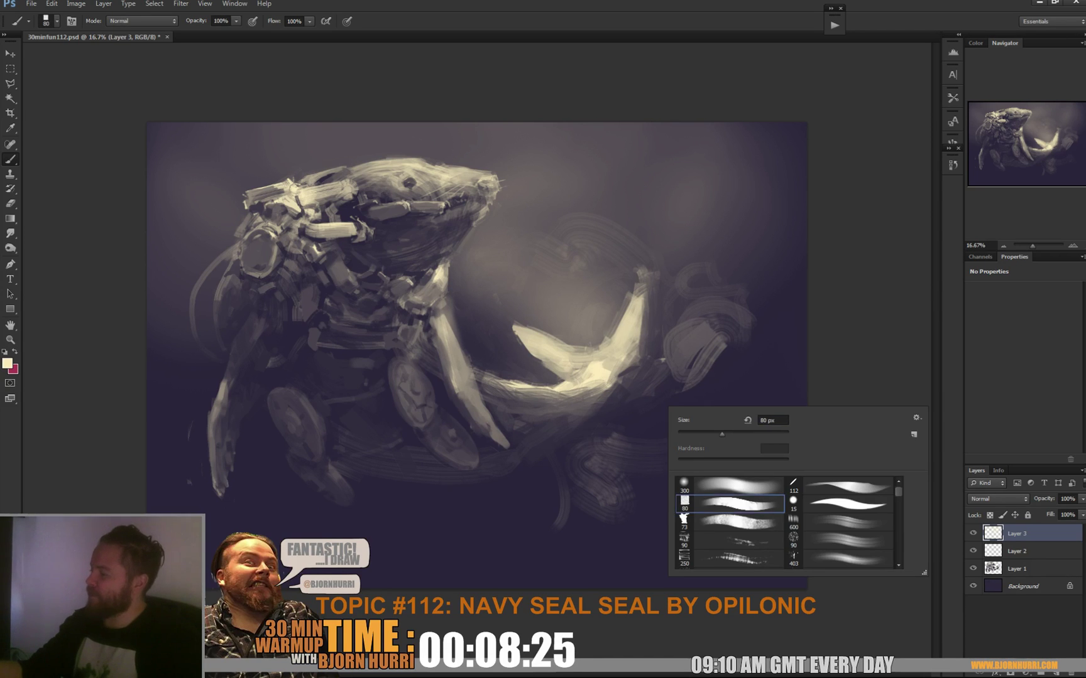
left_click(735, 433)
left_click(637, 426, "alt")
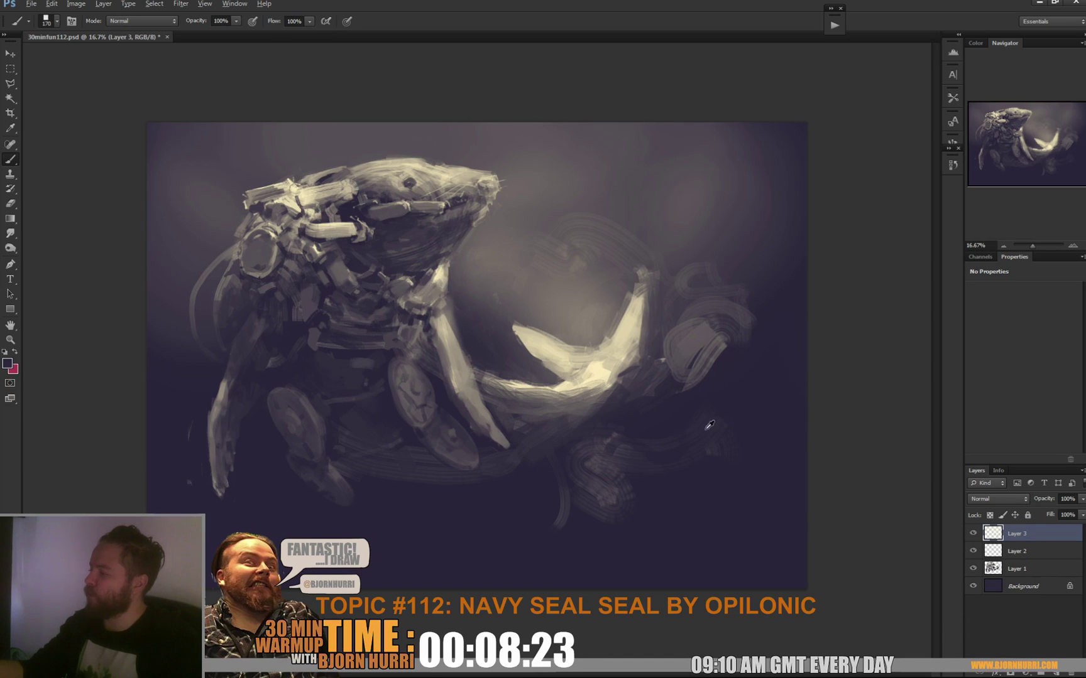
left_click(734, 369, "alt")
mouse_move(720, 356)
left_mouse_down()
mouse_move(687, 375)
mouse_move(717, 339)
mouse_move(706, 359)
mouse_move(696, 340)
left_mouse_up()
left_click(681, 367, "alt")
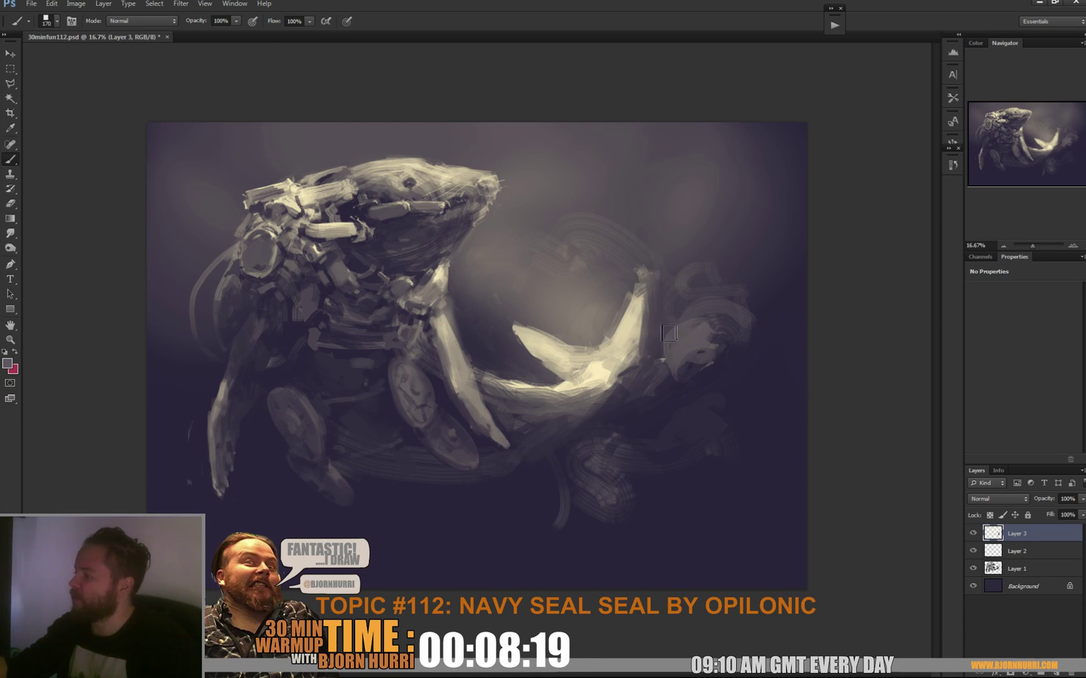
Dab small light and dark flecks between the tail and the rounded shape beside it with a smaller square brush.
right_click(708, 292)
left_click(754, 318)
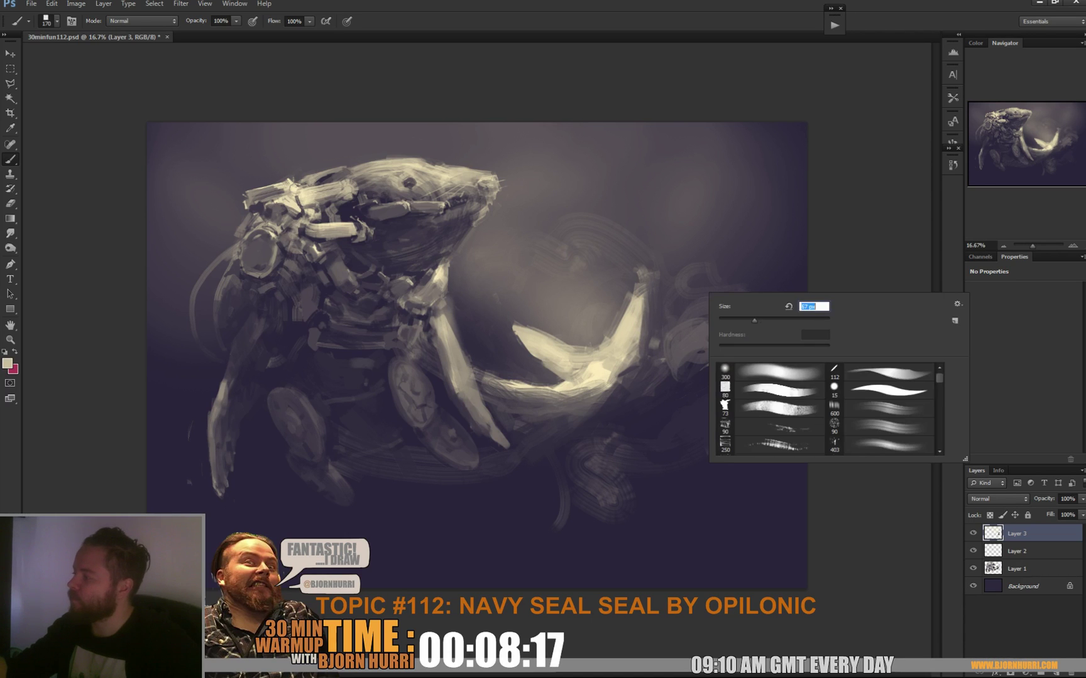
key("Return")
left_click_drag(668, 312, 661, 345)
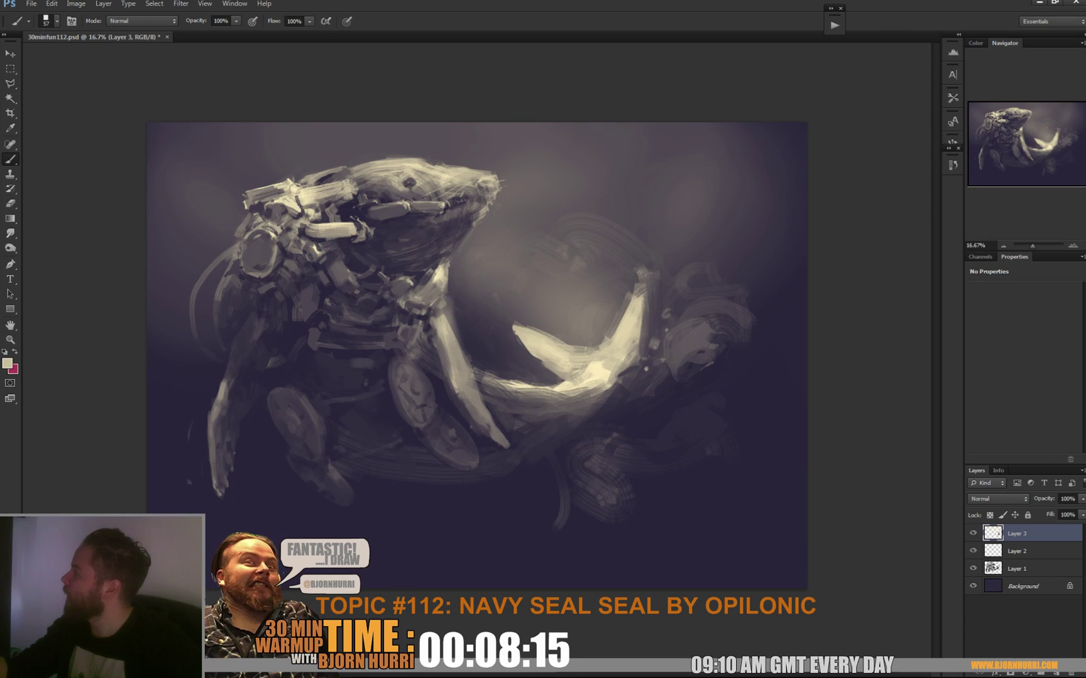
right_click(704, 316)
left_click(750, 341)
key("Return")
mouse_move(661, 372)
left_mouse_down()
mouse_move(680, 353)
mouse_move(651, 392)
left_mouse_up()
left_click(679, 355, "alt")
left_click(659, 380, "alt")
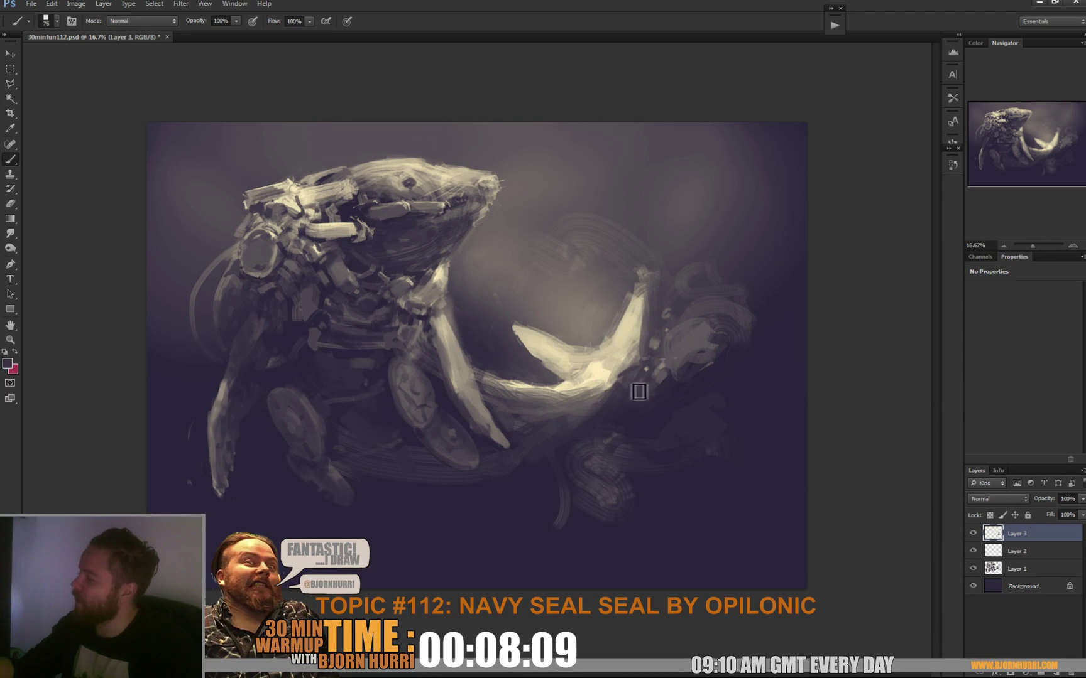
Paint over the swirls beneath the tail in a dark tone with the textured 600 px brush preset.
right_click(649, 421)
type("600")
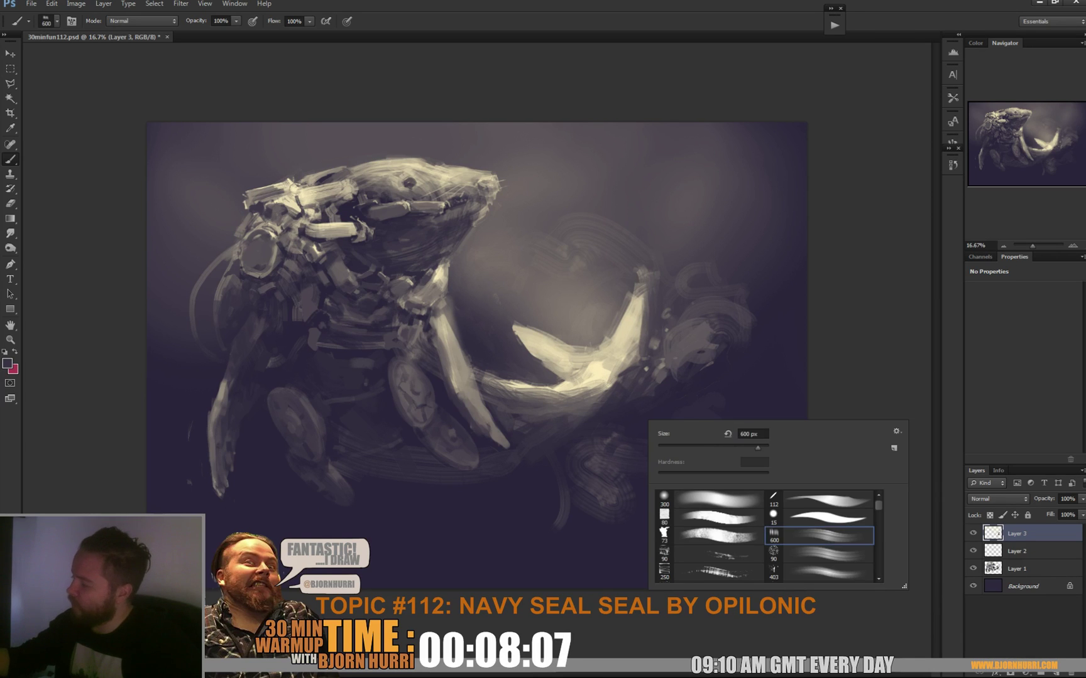
key("Return")
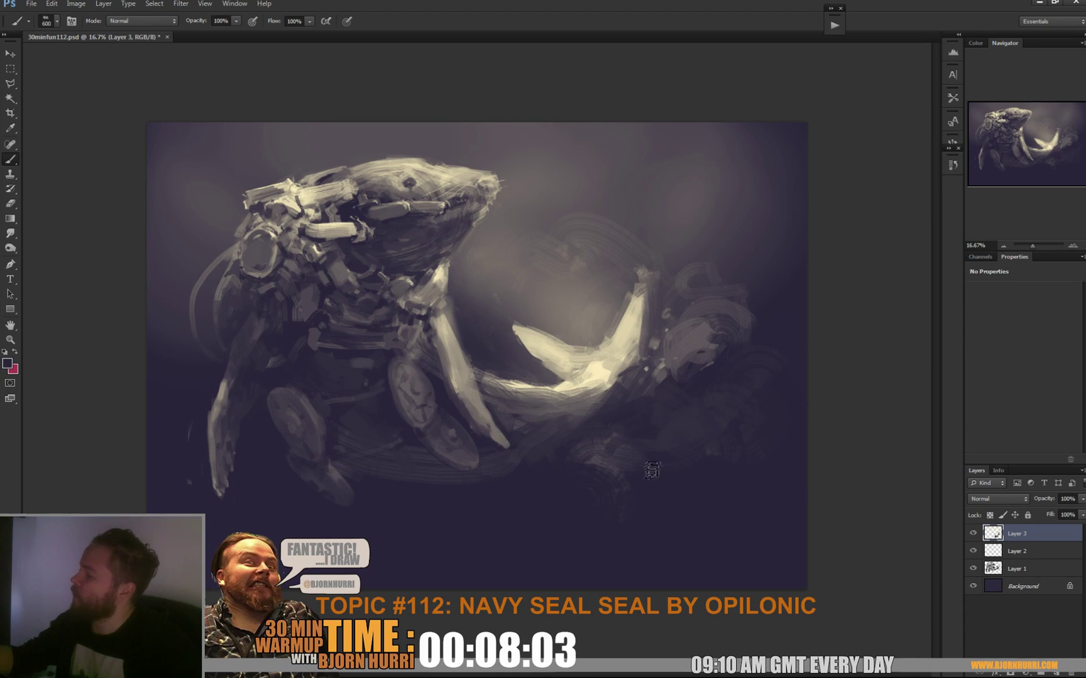
Create a new layer and paint a thin winding line trailing from the front flipper's tip with a 55 px brush.
right_click(579, 450)
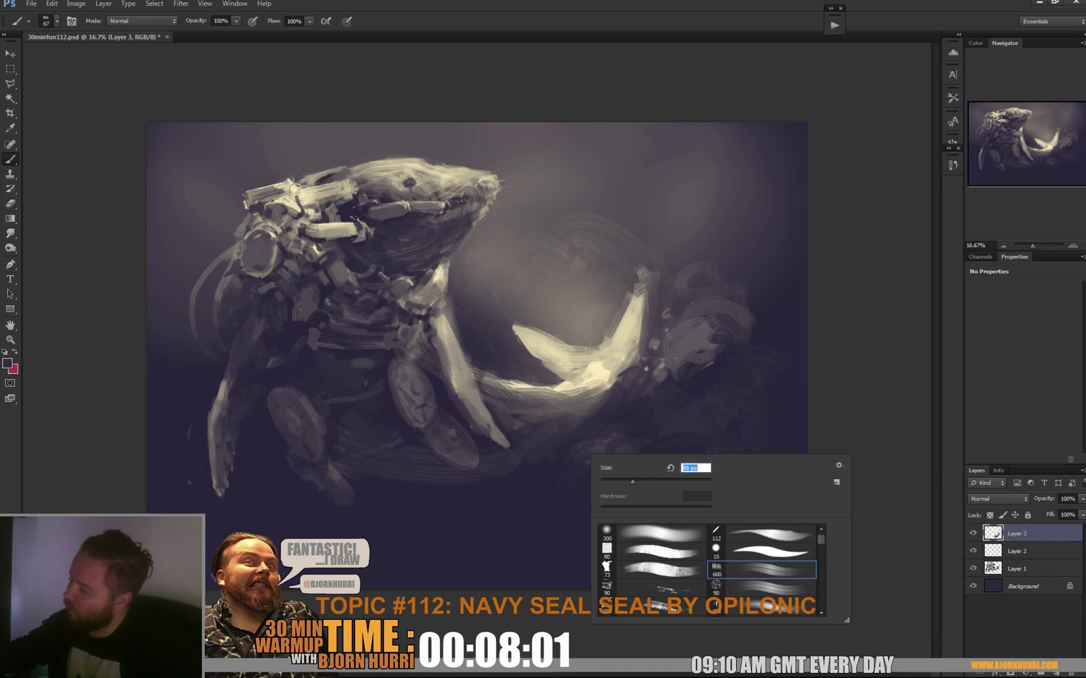
type("55")
key("Return")
key("ctrl+shift+alt+n")
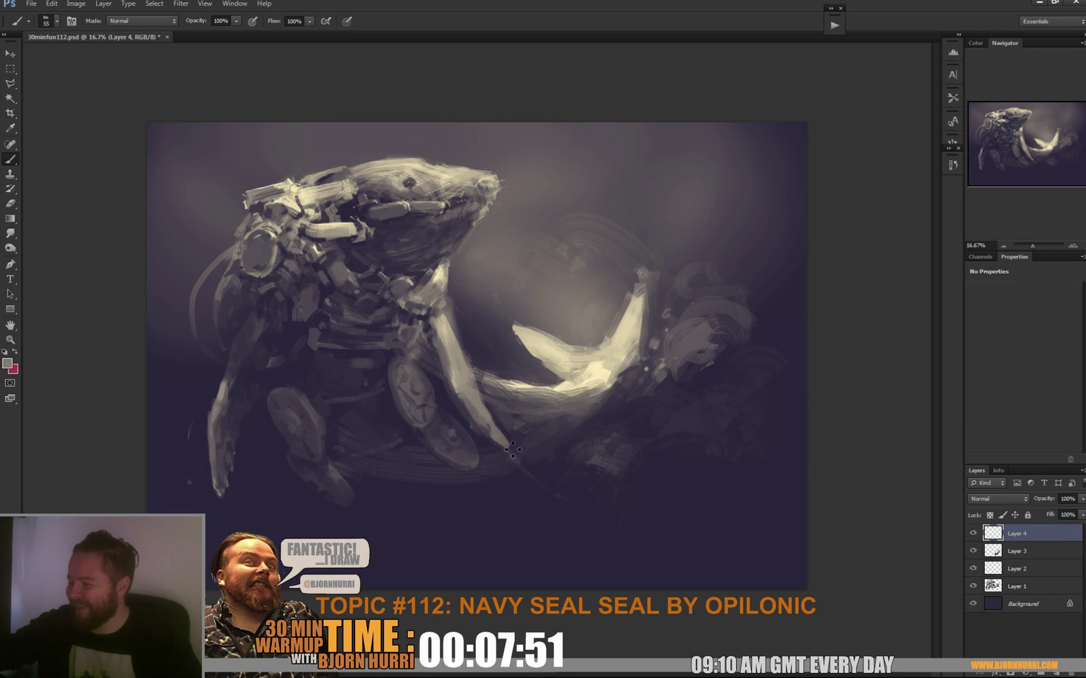
left_click_drag(521, 463, 588, 505)
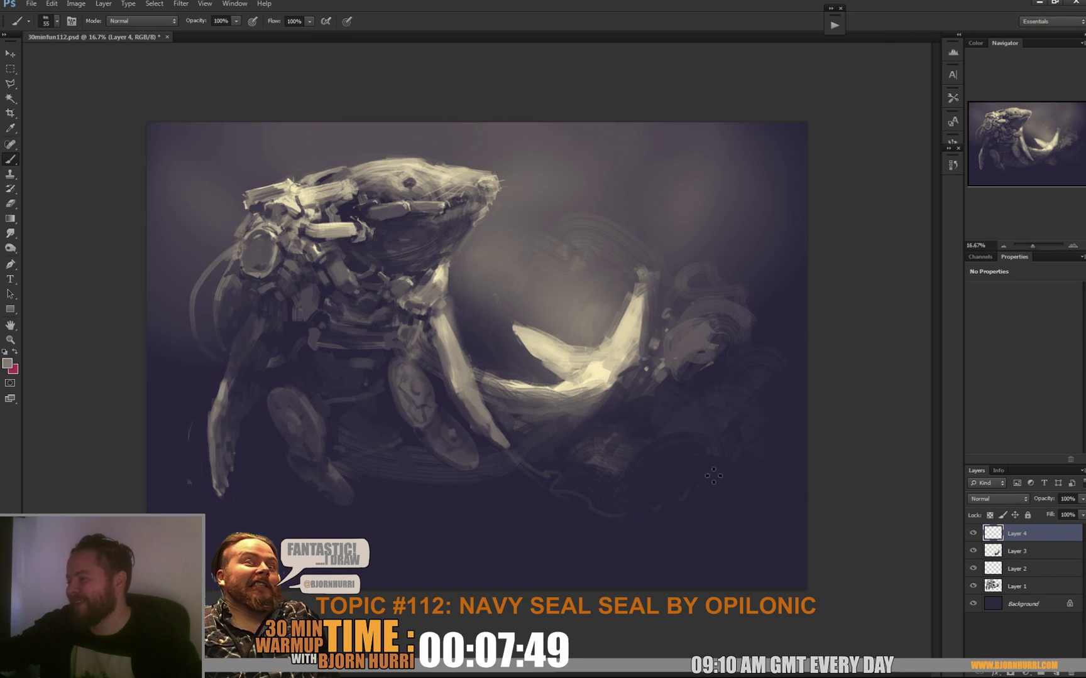
Paint faint smoky curls inside the tail's curve in a cream sampled from the tail, using a 77 px brush.
right_click(658, 295)
left_click_drag(699, 323, 712, 323)
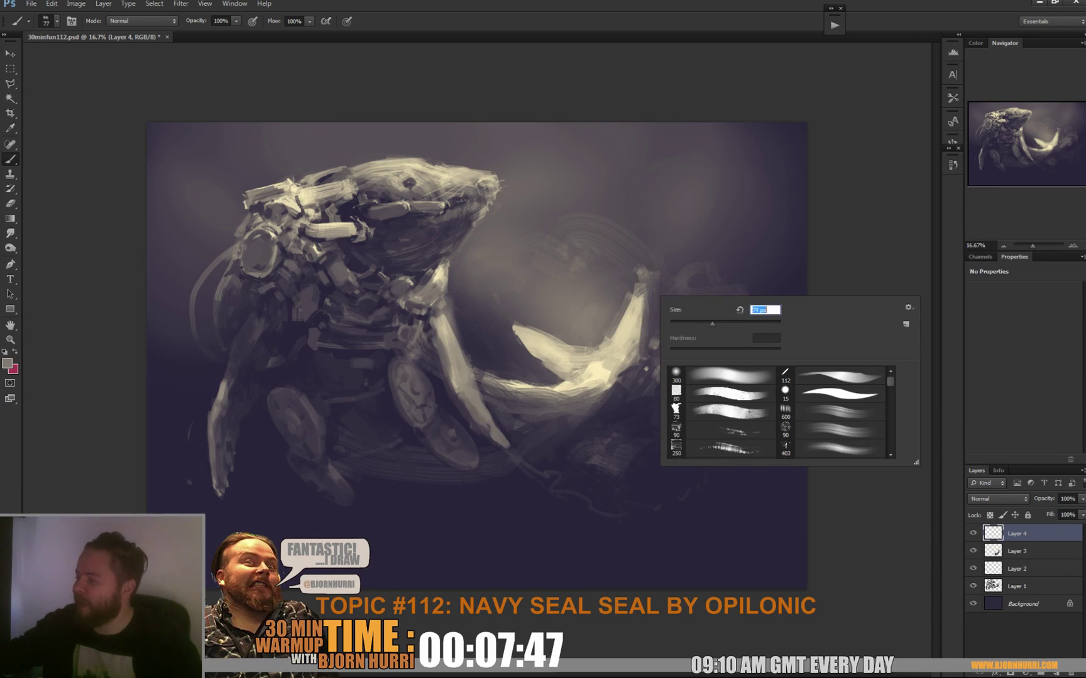
left_click(639, 317, "alt")
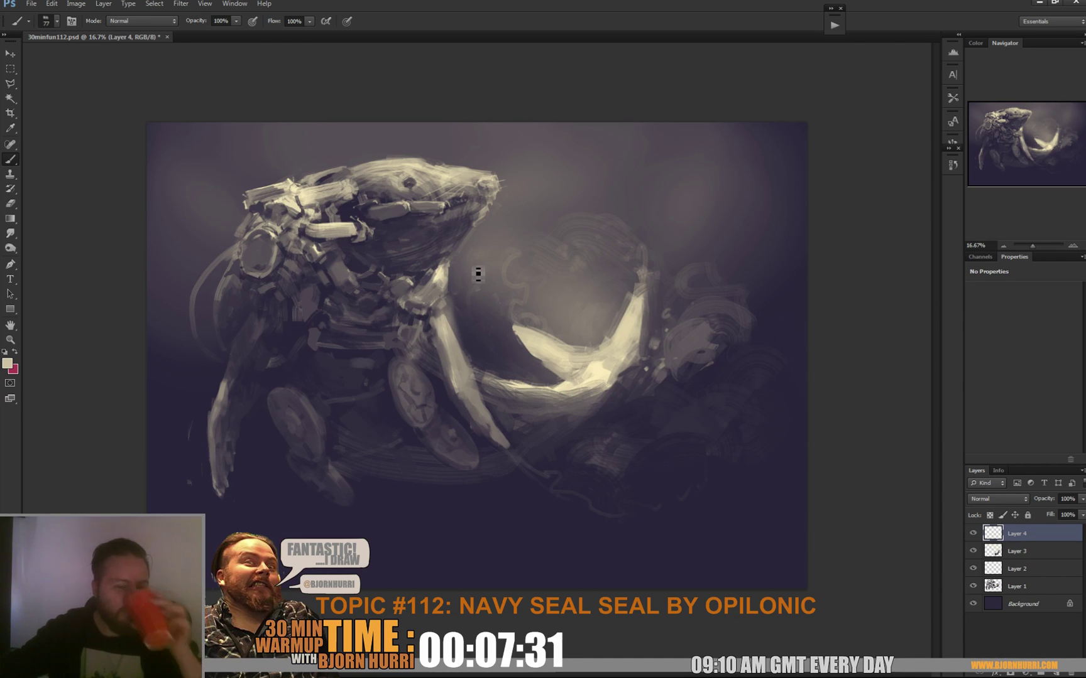
Build up smoky haze beside the throat with a 189 px brush and add wisps around the tail.
right_click(538, 293)
left_click(630, 318)
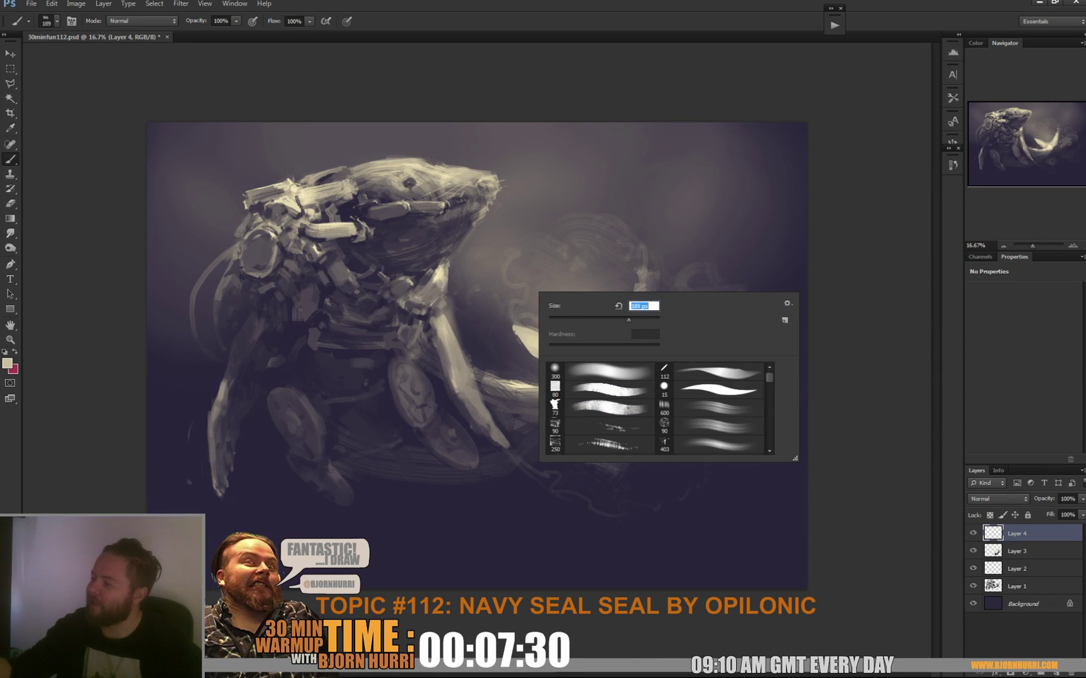
key("Return")
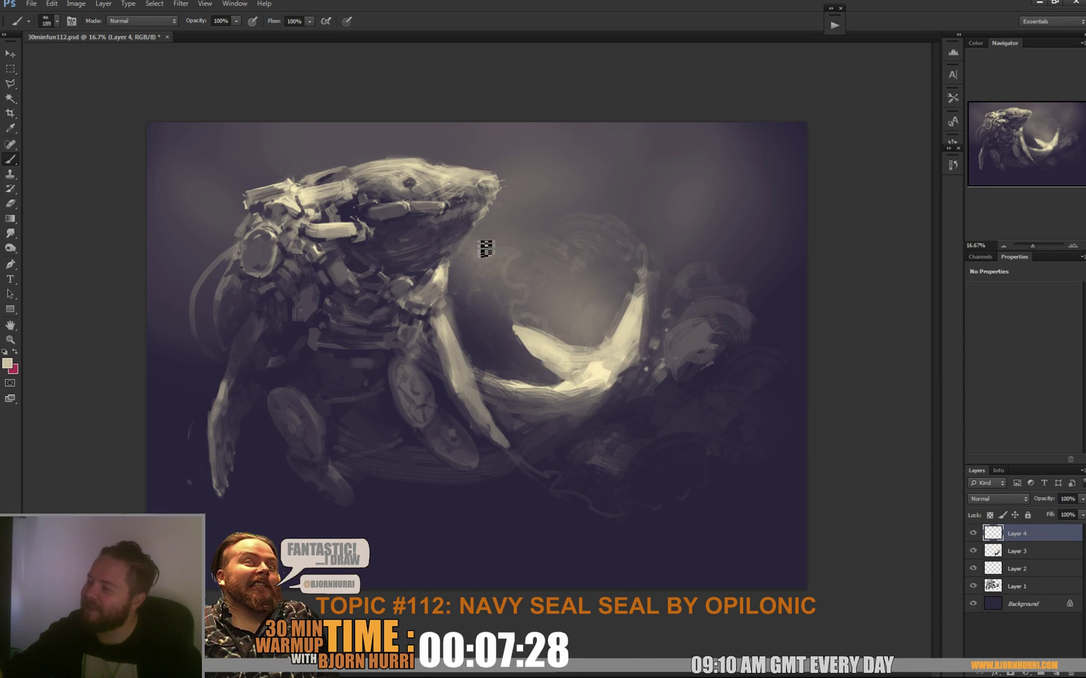
key("e")
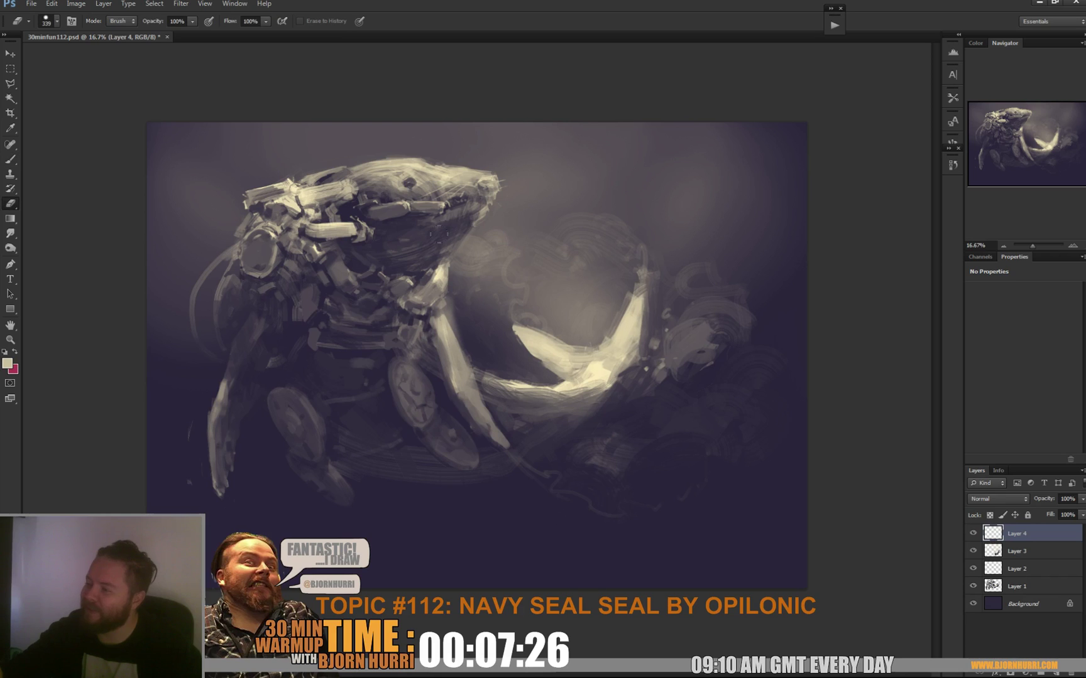
key("b")
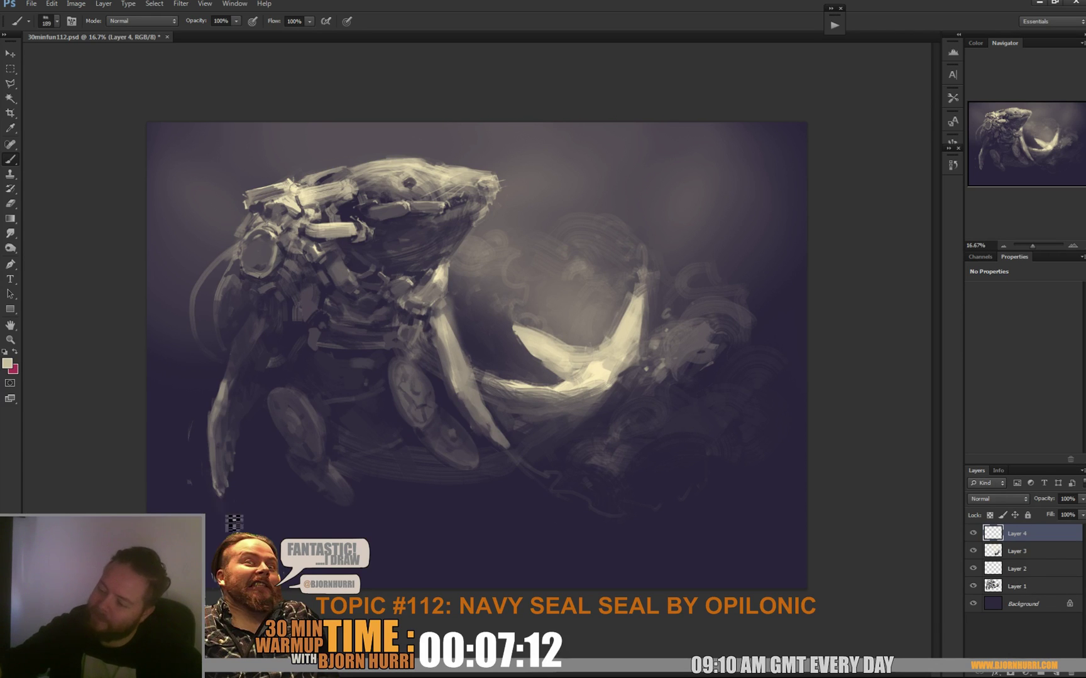
Paint faint streaks below the seal and extend the rear flipper downward with a thin line, reducing the brush to 52 px.
left_click_drag(492, 538, 432, 579)
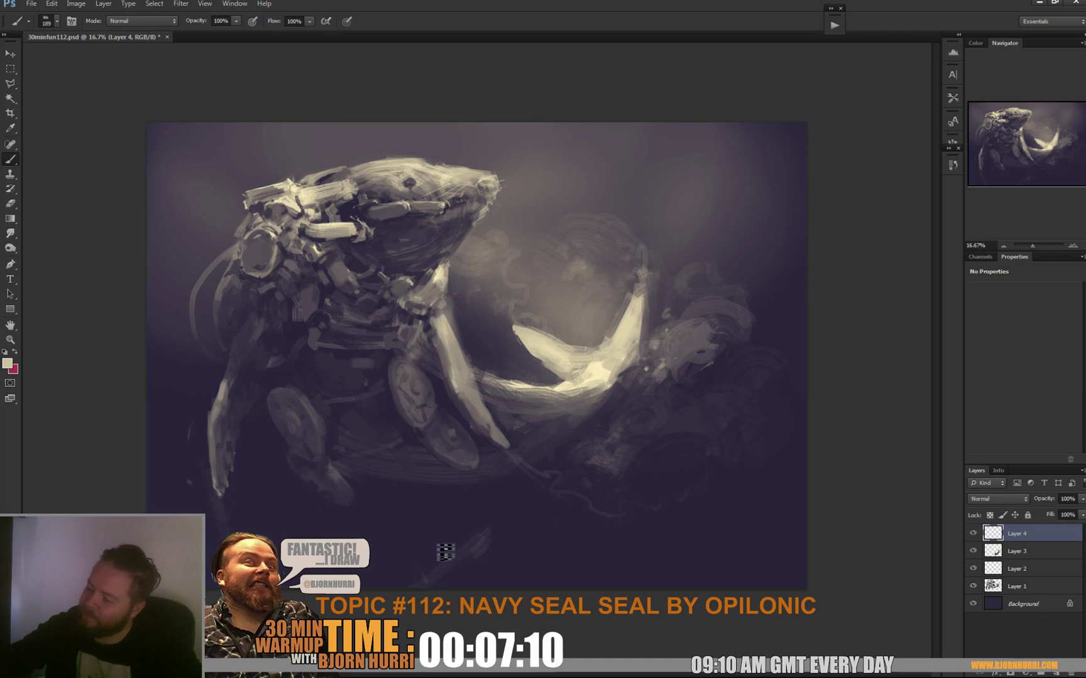
left_click_drag(482, 545, 499, 527)
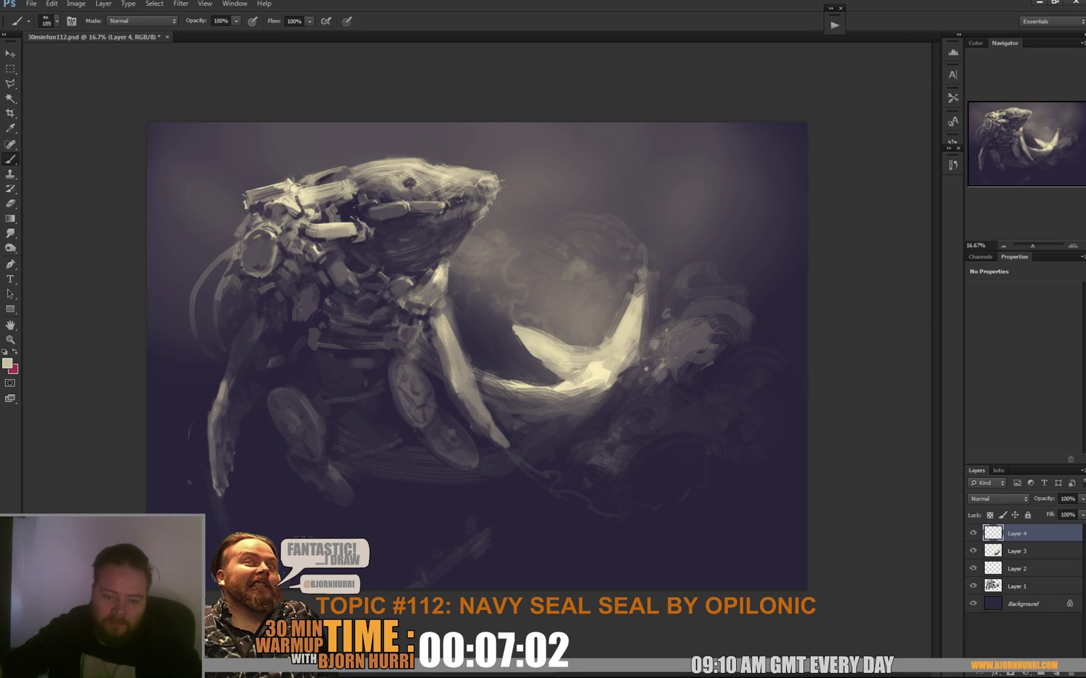
right_click(302, 509)
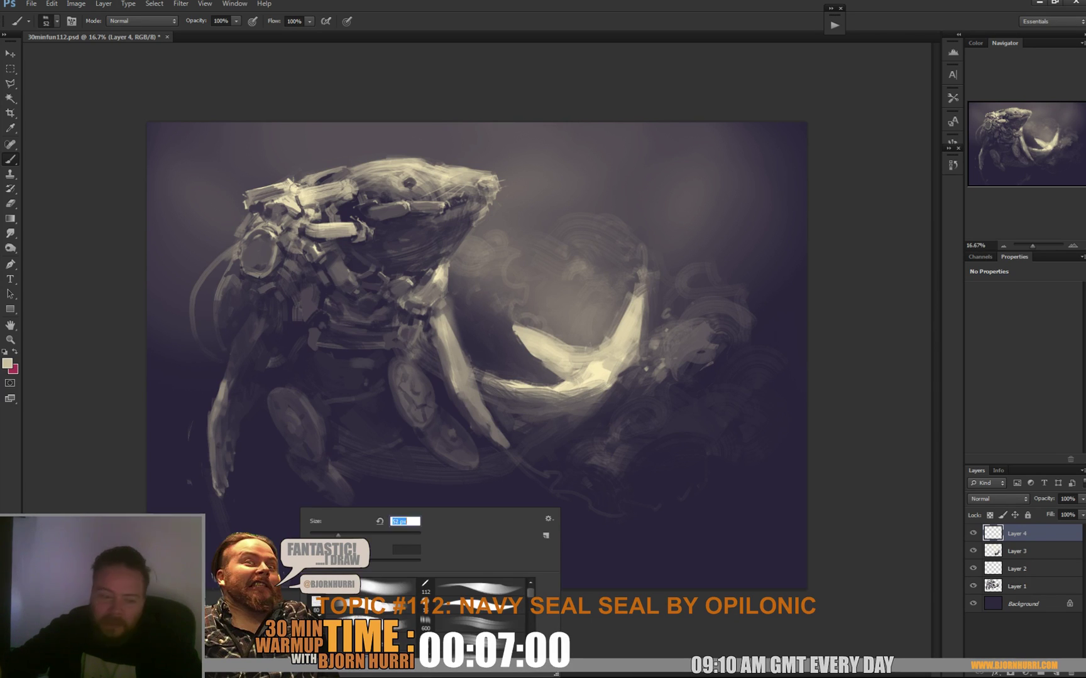
key("Return")
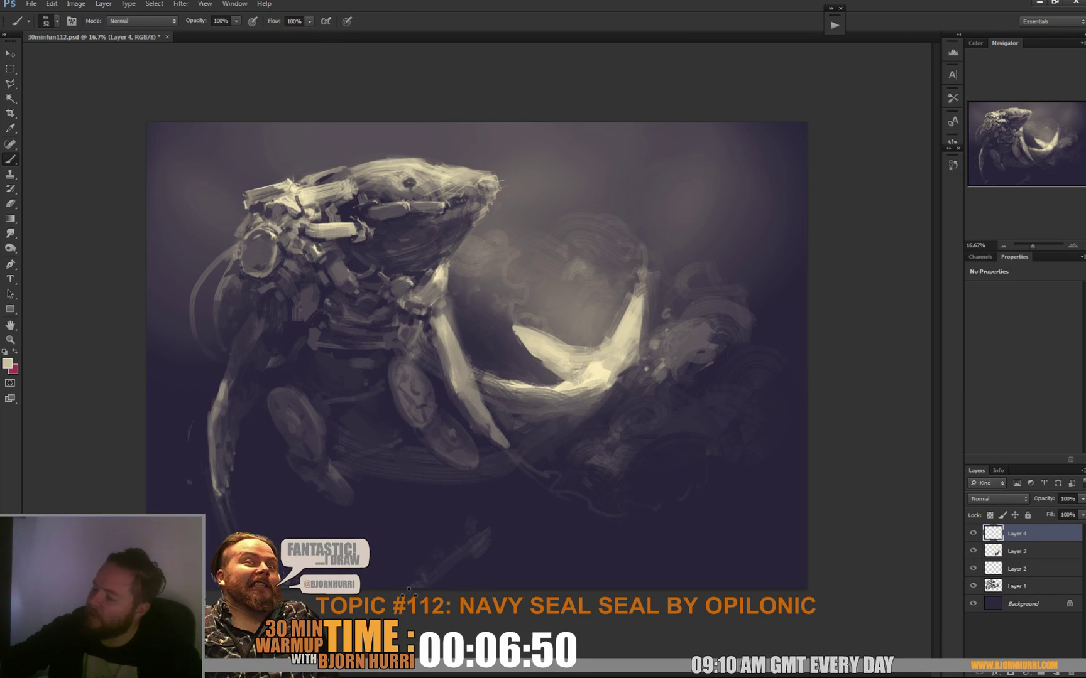
left_click_drag(487, 548, 533, 541)
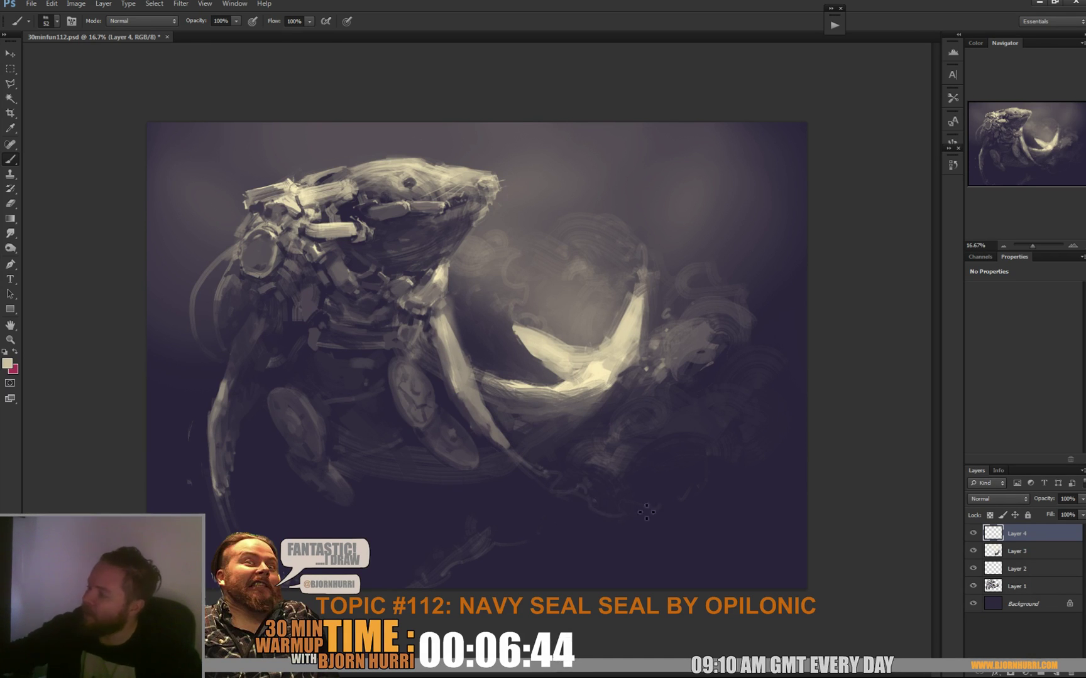
Paint a faint curved band sweeping down beneath the tail with a 131 px brush, shaping it with a sampled dark tone.
right_click(730, 466)
type("131")
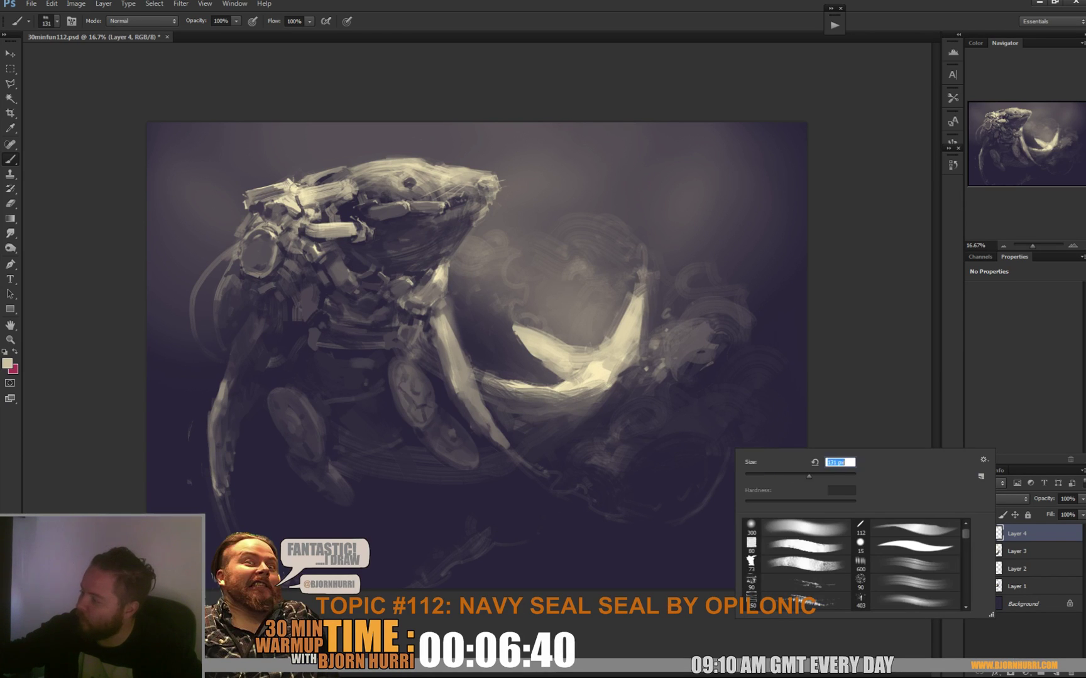
key("Return")
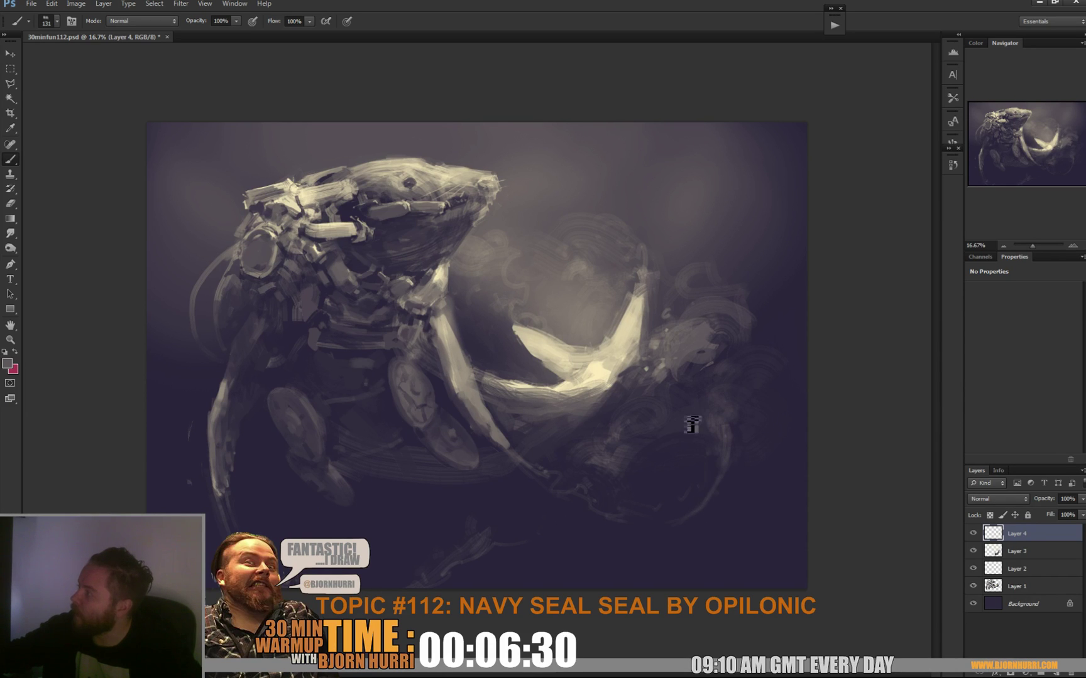
left_click(659, 497, "alt")
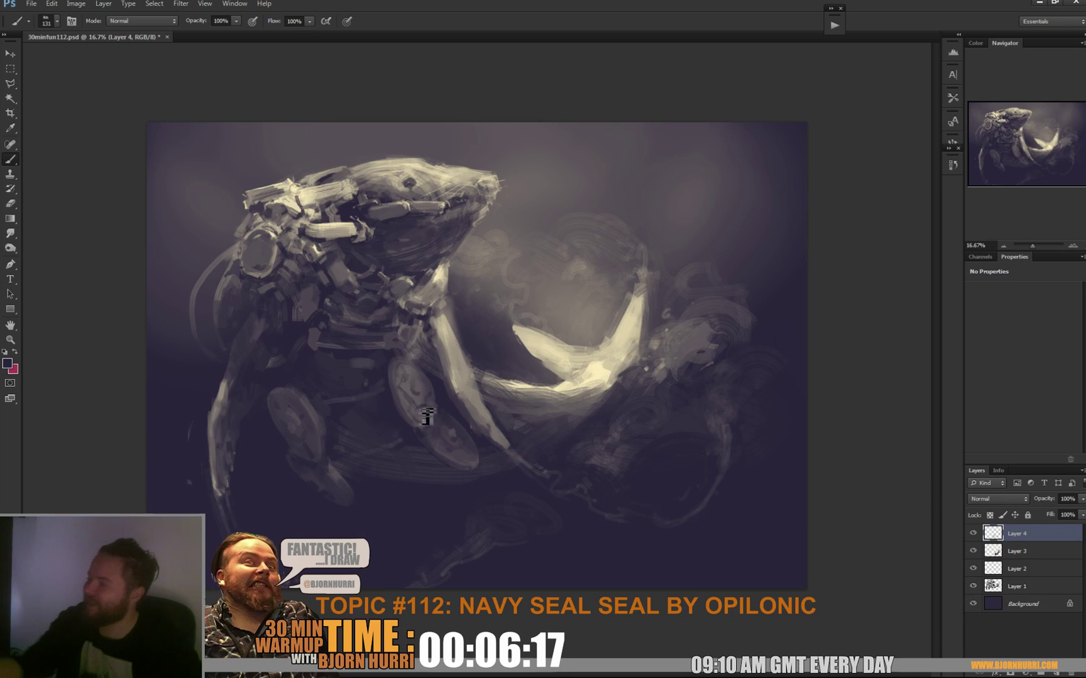
Darken the lower belly around the oval pouches with the sampled dark tone, setting the brush size to 69 px.
right_click(408, 444)
left_click(447, 472)
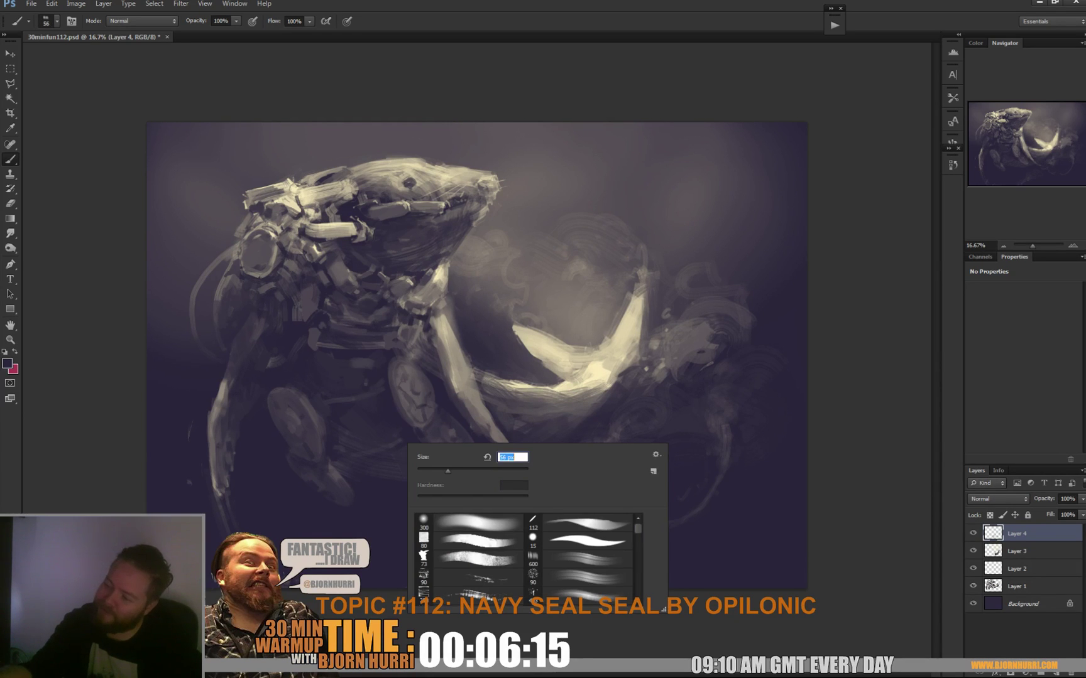
key("Return")
right_click(382, 454)
type("69")
key("Return")
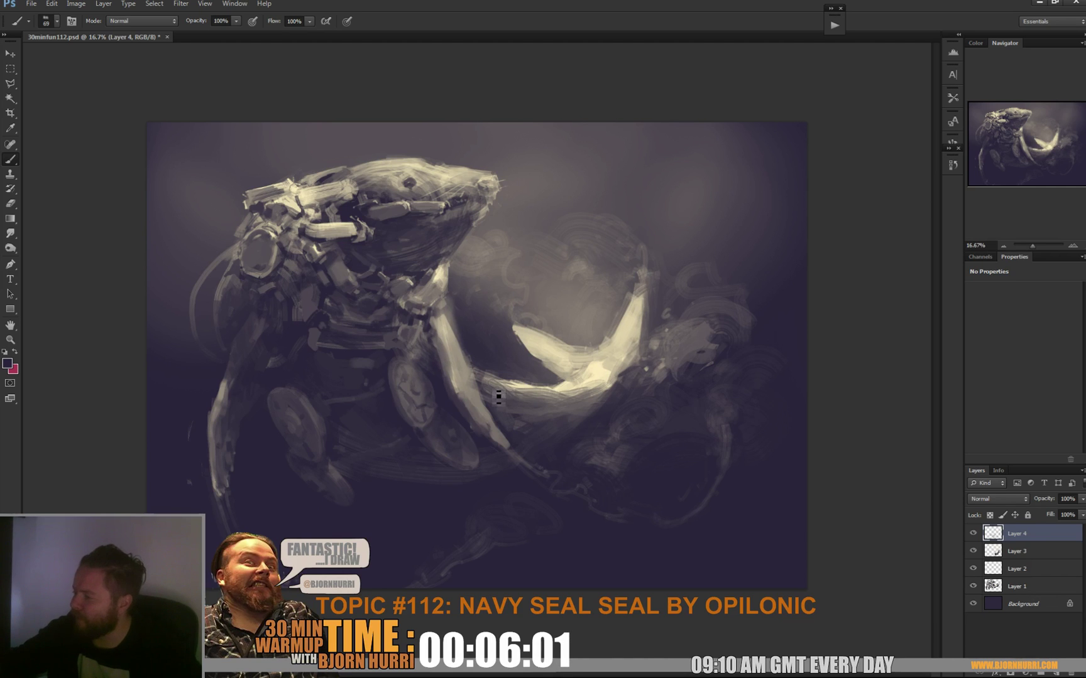
Refine the front flipper's edge and its overlap with the tail using grey and cream tones sampled nearby.
left_click(481, 375, "alt")
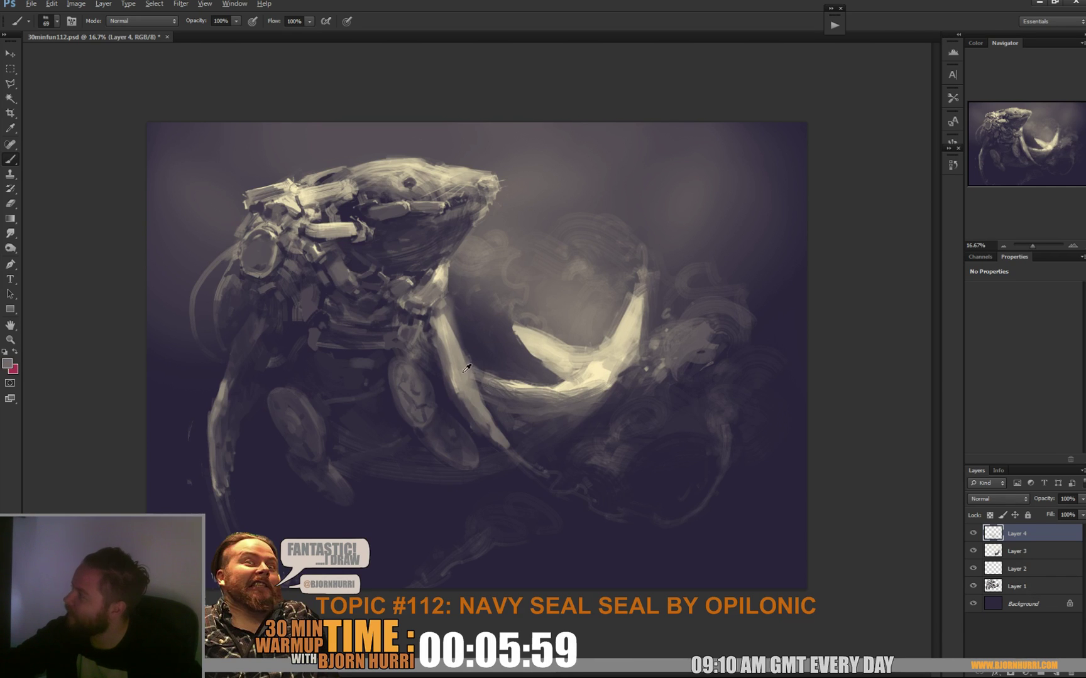
left_click(464, 372, "alt")
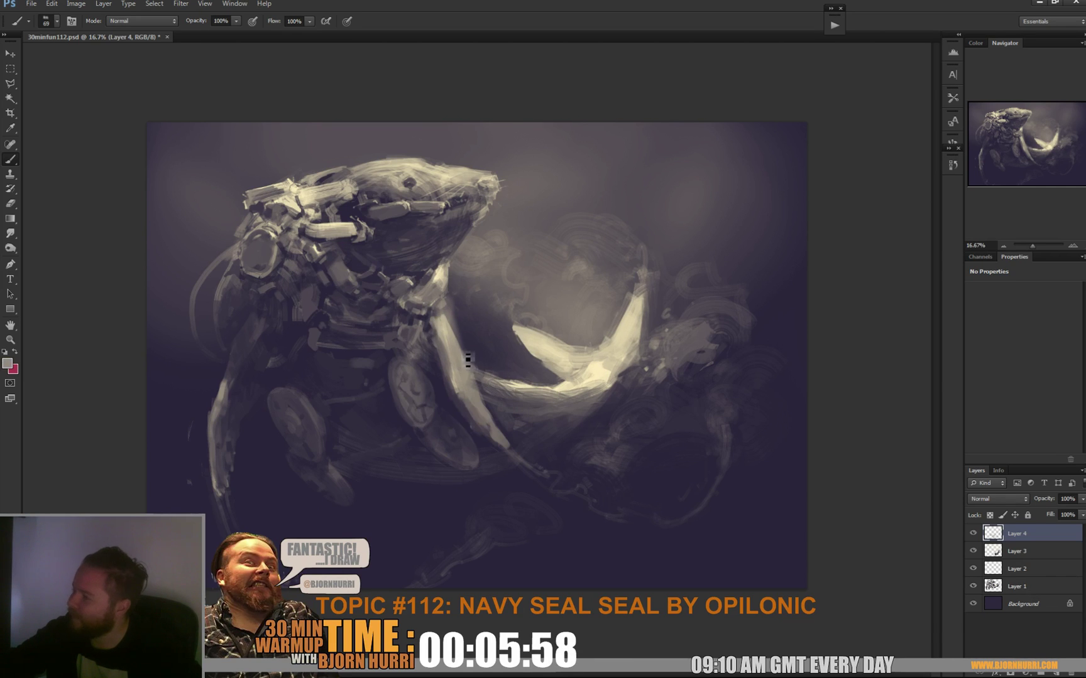
left_click(454, 311, "alt")
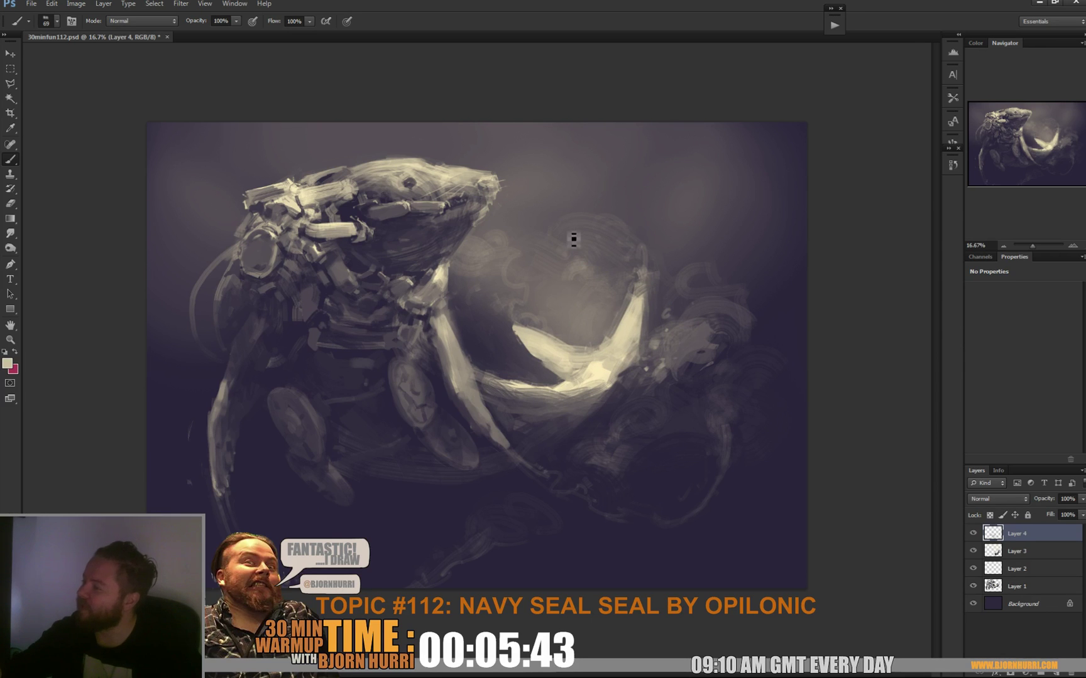
Add soft cream haze inside the tail's curve with a larger brush, reducing it to 69 px for the tail's inner tip.
right_click(595, 238)
key("Return")
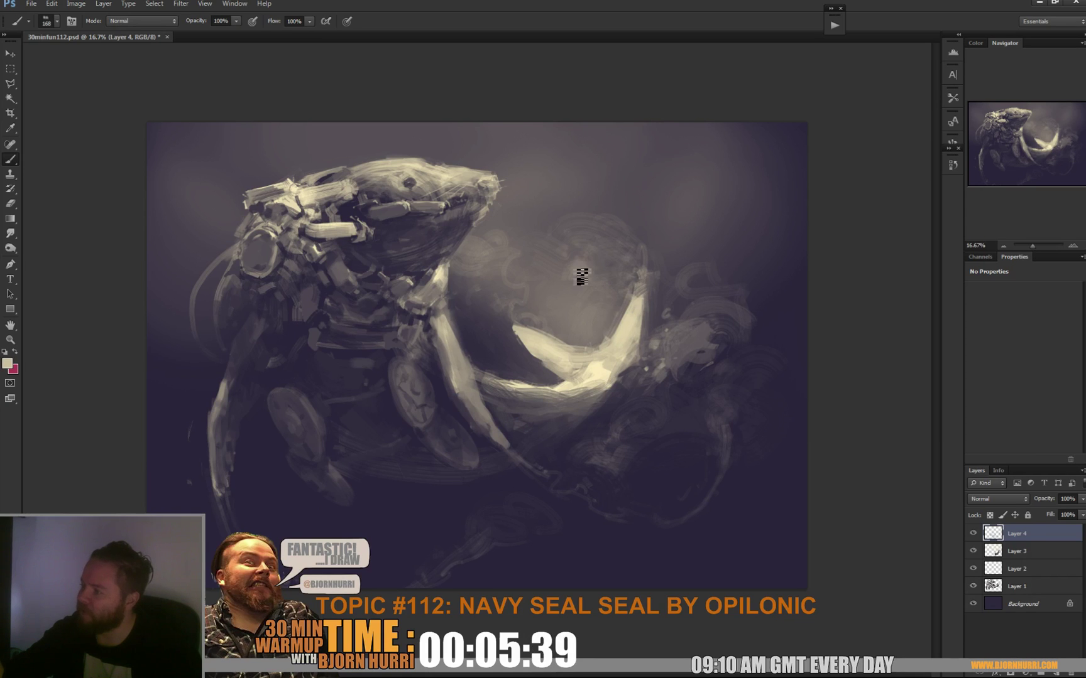
right_click(533, 300)
double_click(565, 383)
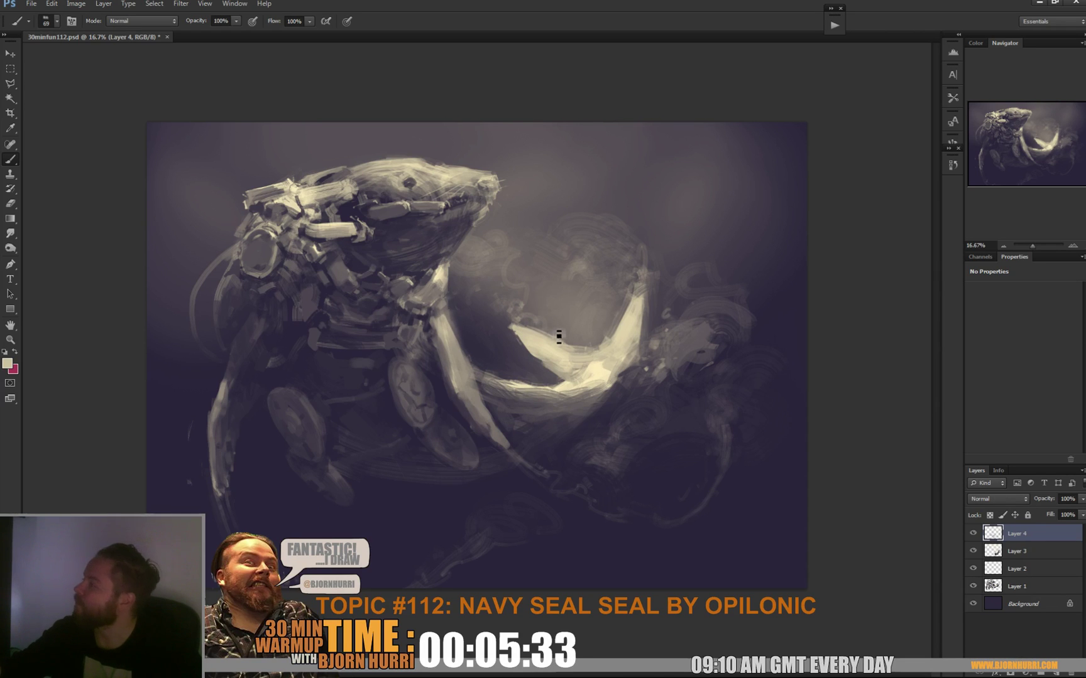
right_click(277, 432)
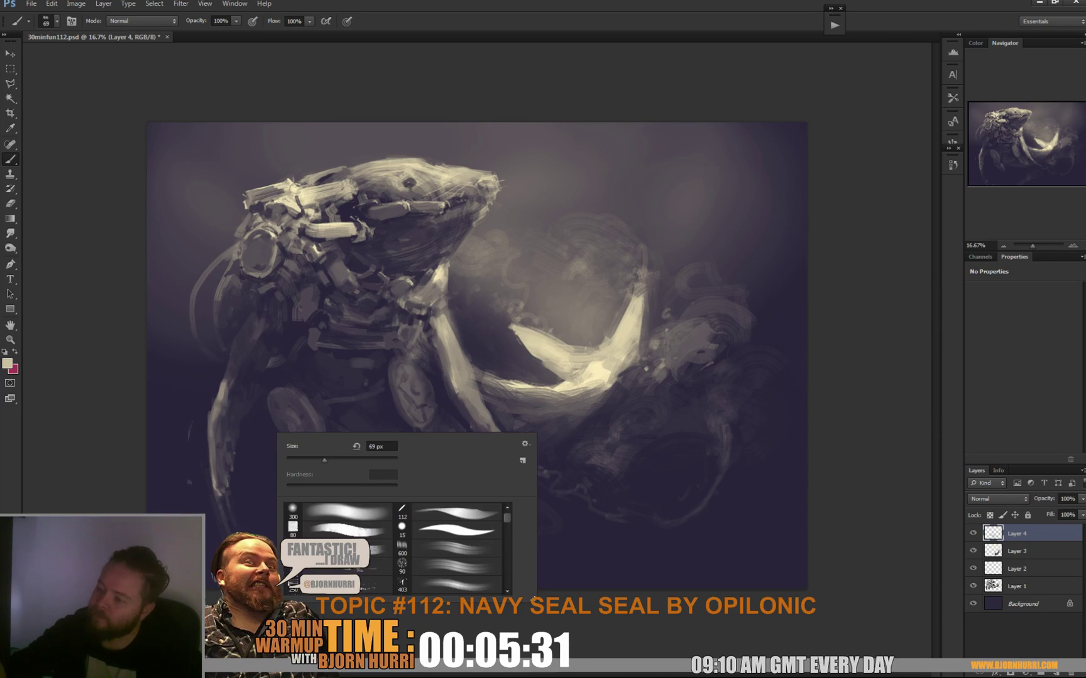
left_click(293, 512)
key("Return")
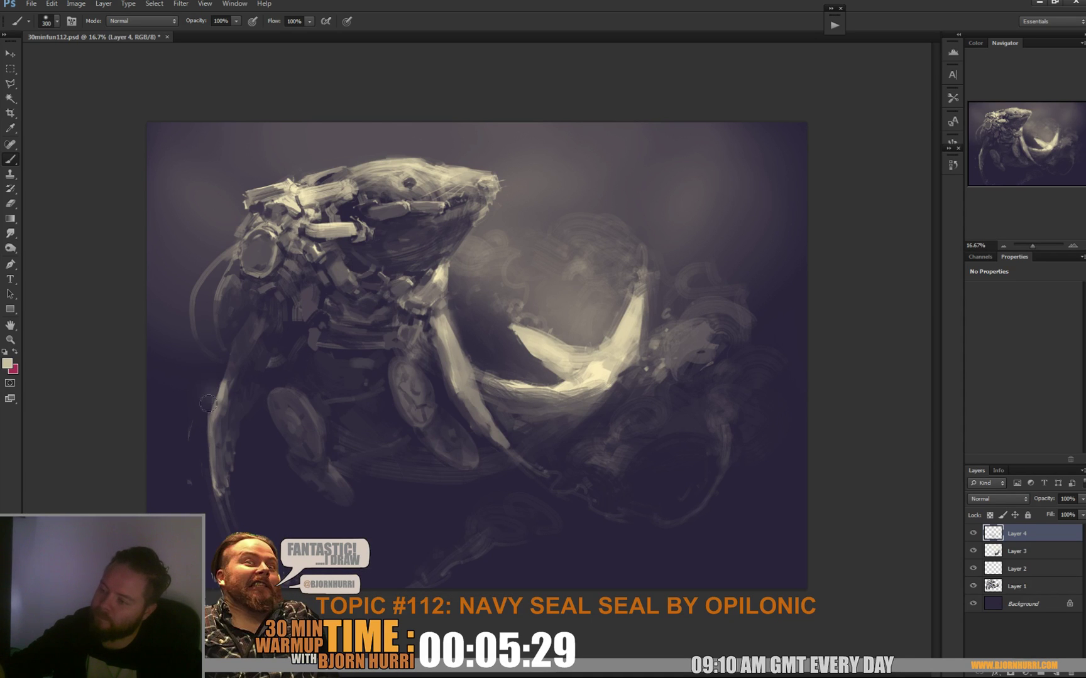
right_click(271, 405)
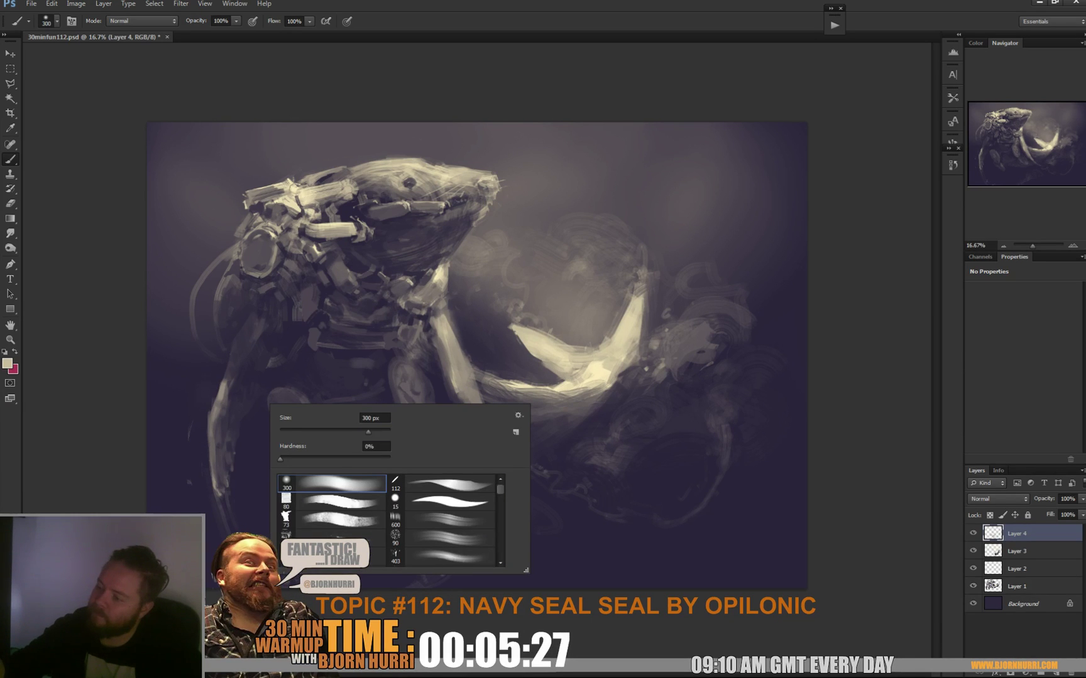
key("Return")
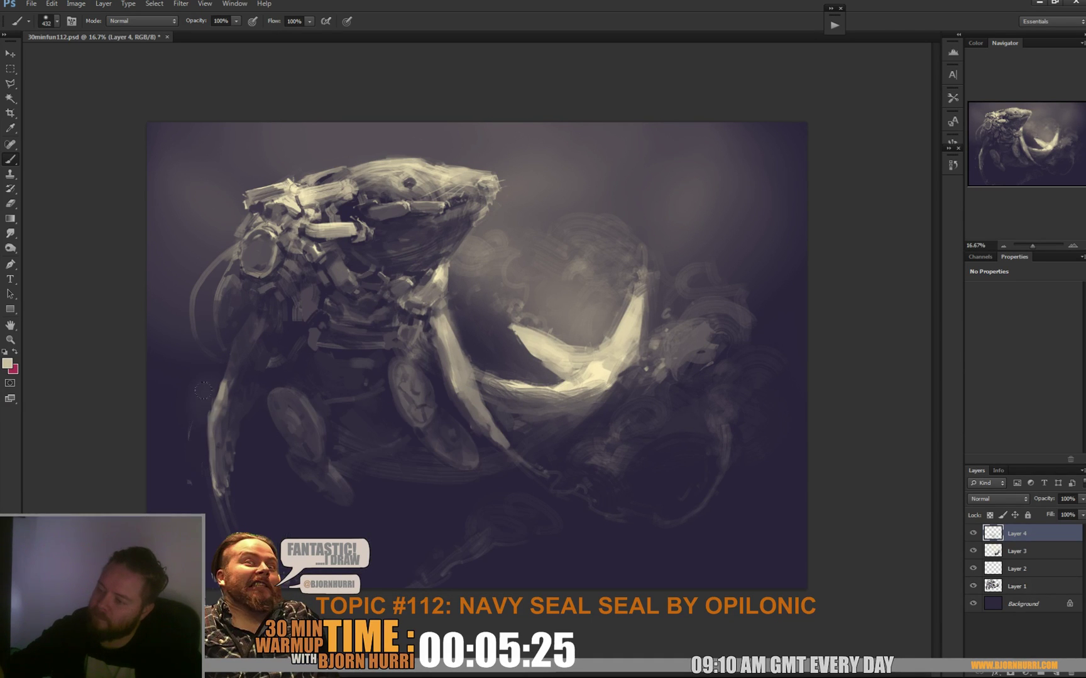
Refine the round gear piece and straps behind the head with sampled grey and cream tones, using the 100 px brush preset at 49 px.
right_click(244, 229)
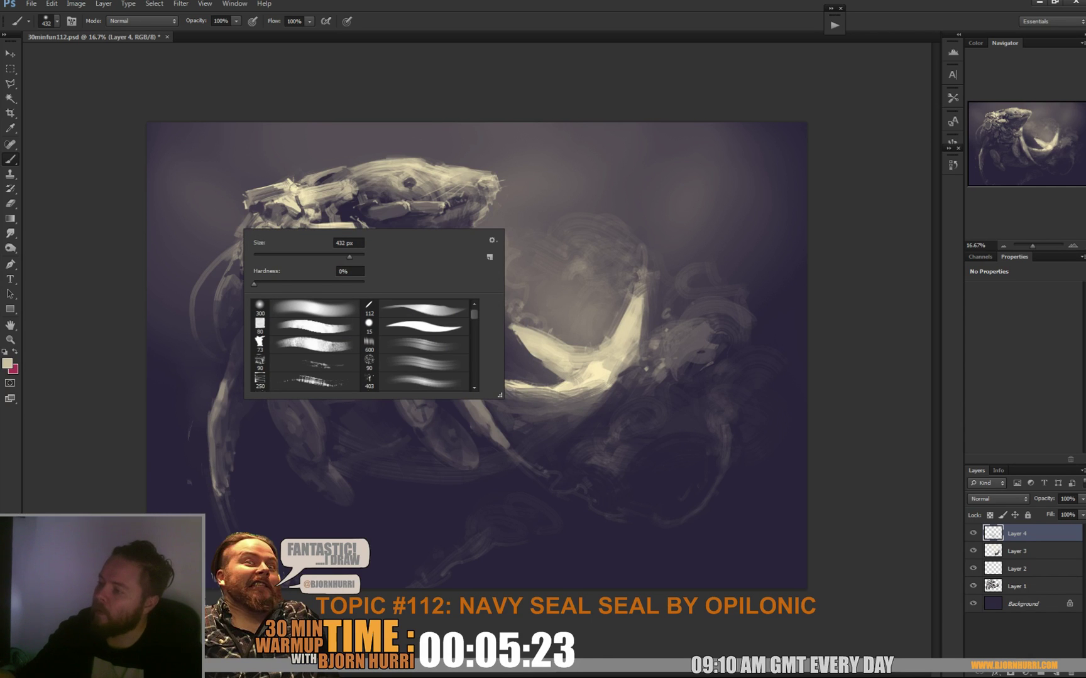
scroll(365, 346, "down", 1)
left_click(414, 385)
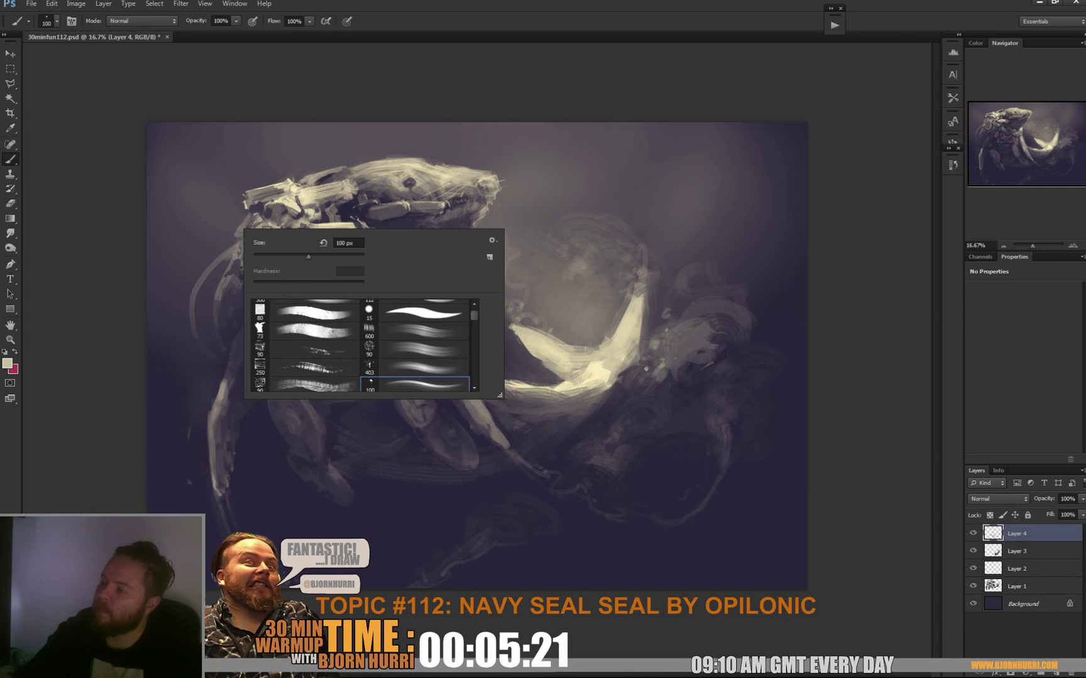
left_click(268, 257)
key("Return")
right_click(250, 244)
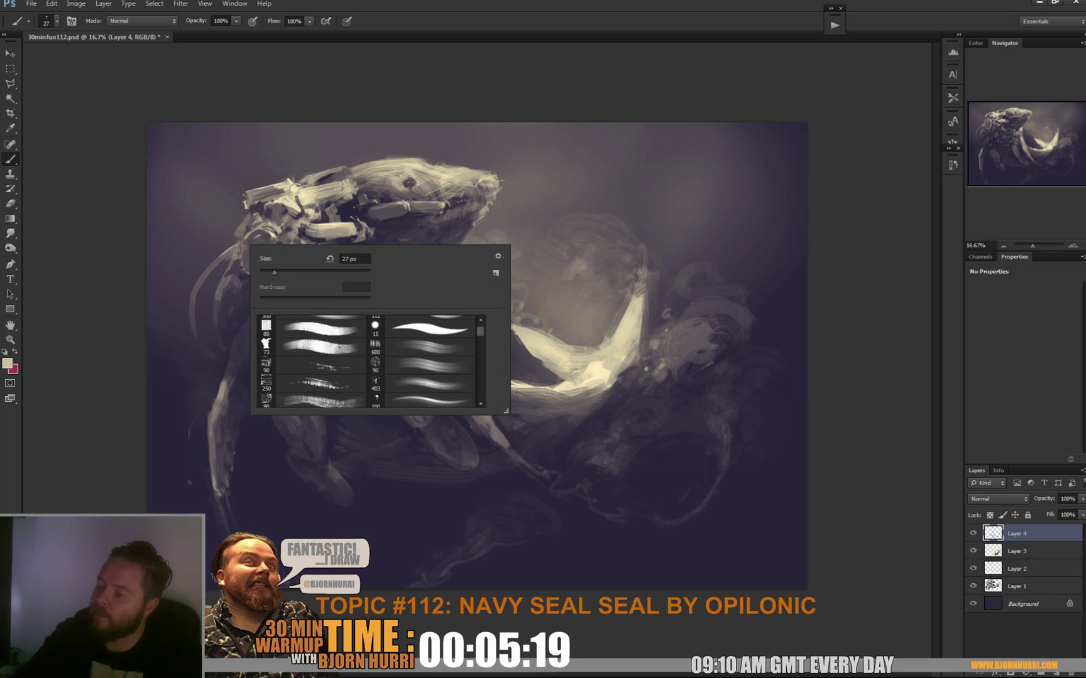
left_click(276, 271)
key("Return")
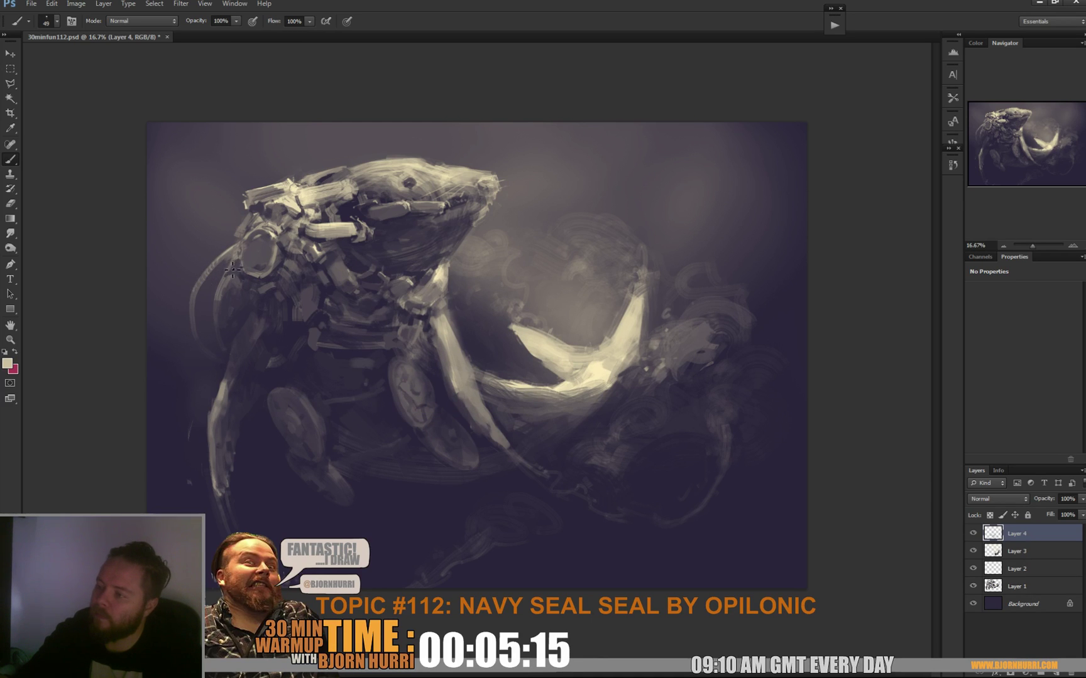
left_click(280, 213, "alt")
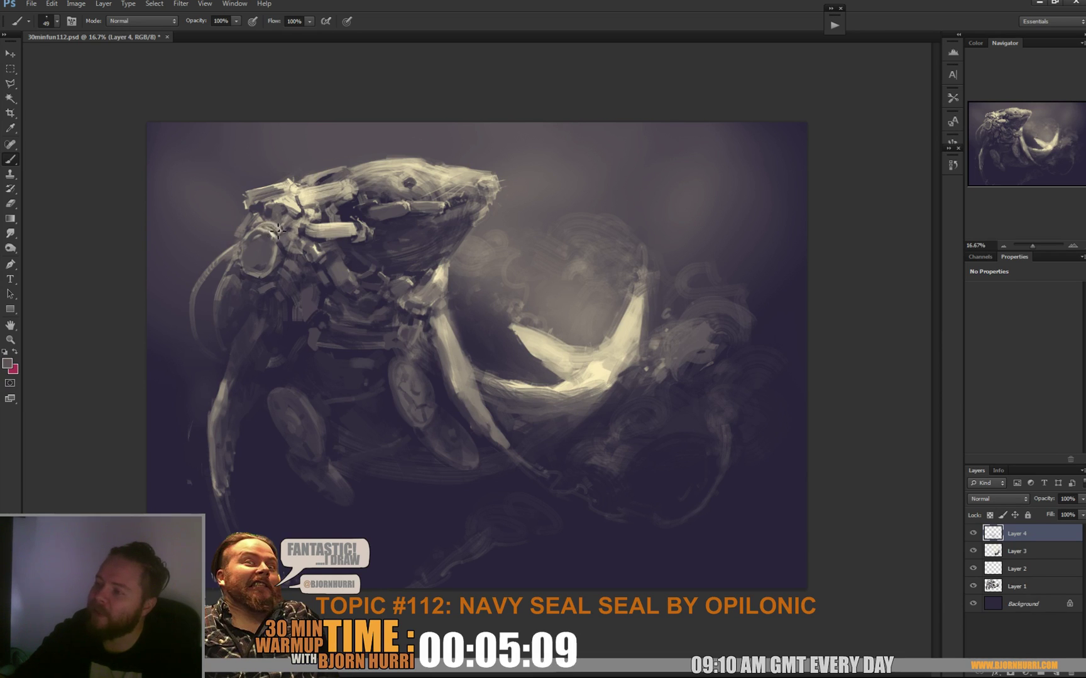
left_click(273, 234, "alt")
left_click(268, 225, "alt")
left_click(294, 204, "alt")
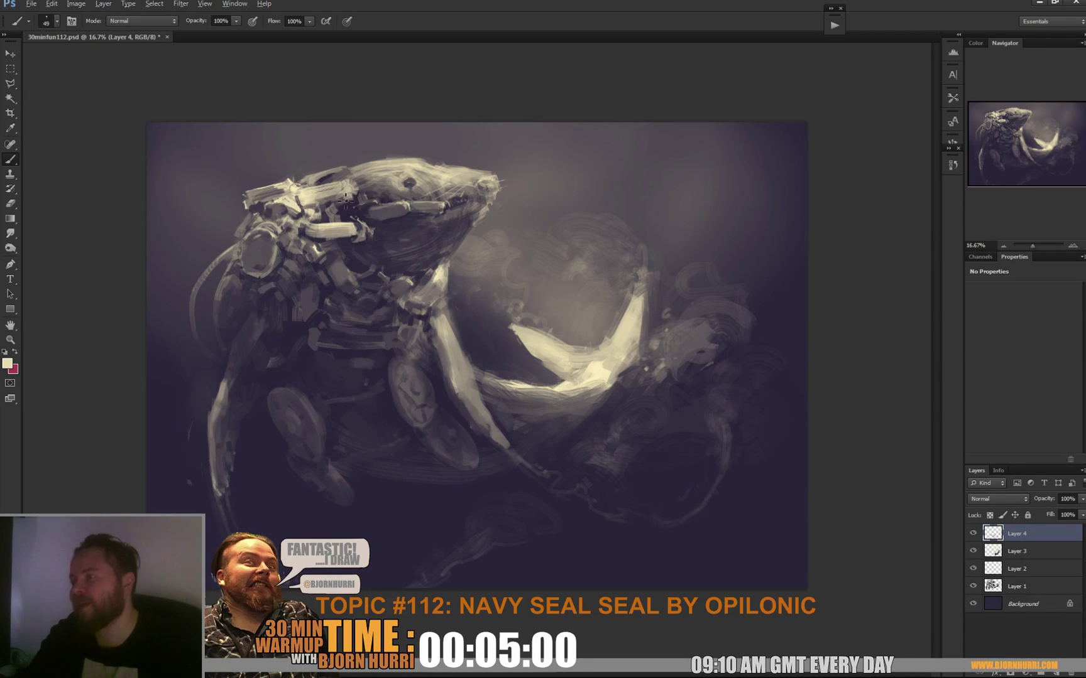
Shade the tubes and gear along the seal's cheek with sampled grey tones, switching to an 80 px brush.
left_click(325, 201, "alt")
left_click(325, 206, "alt")
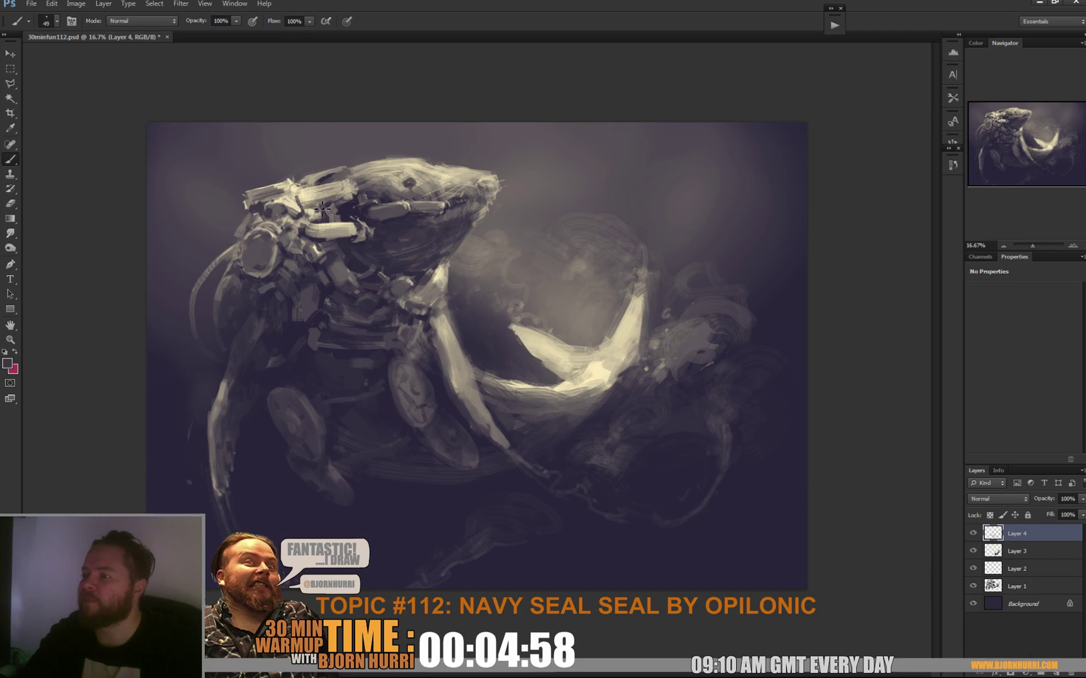
left_click(350, 195, "alt")
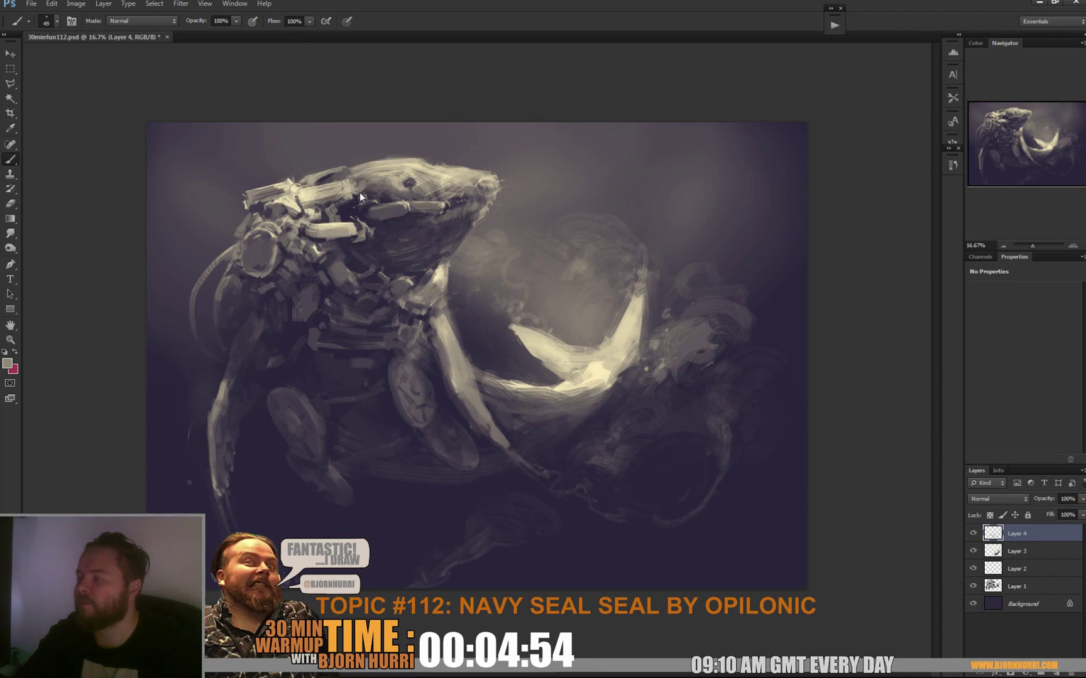
left_click(392, 213, "alt")
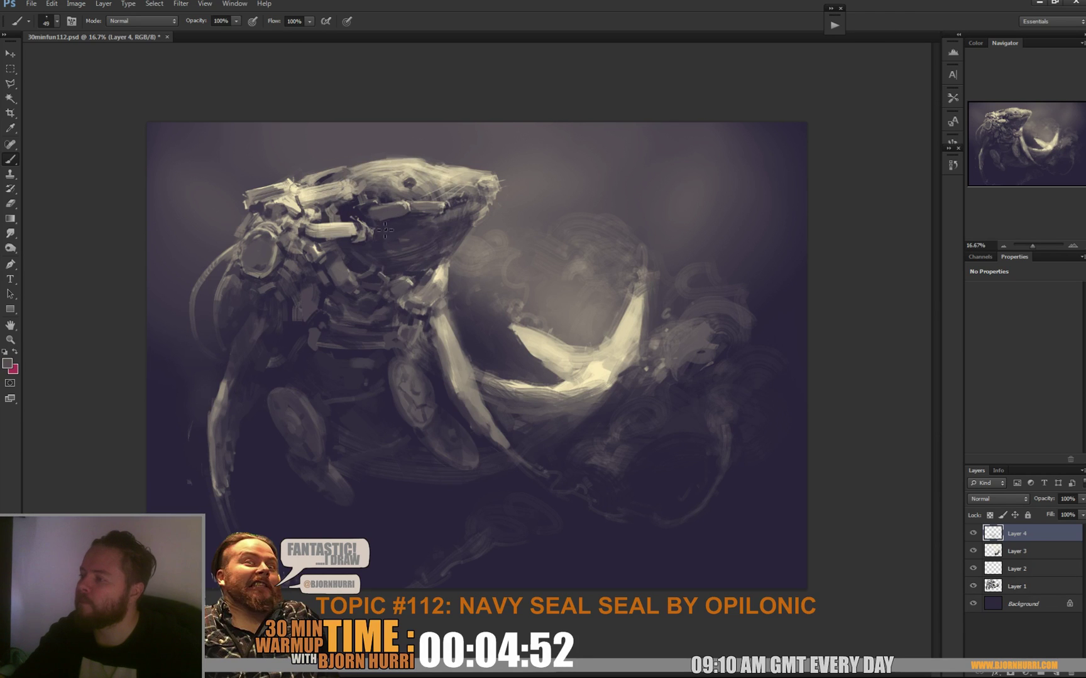
right_click(393, 223)
left_click(385, 215, "alt")
mouse_move(325, 235)
left_mouse_down()
mouse_move(359, 230)
mouse_move(333, 244)
mouse_move(361, 234)
left_mouse_up()
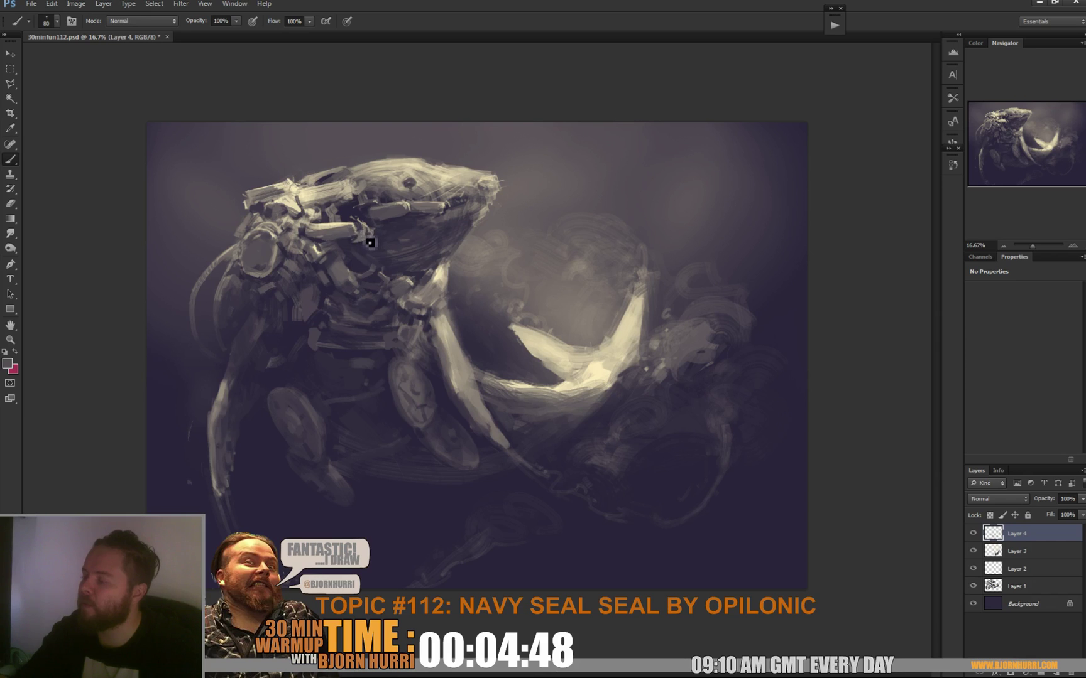
left_click(394, 209, "alt")
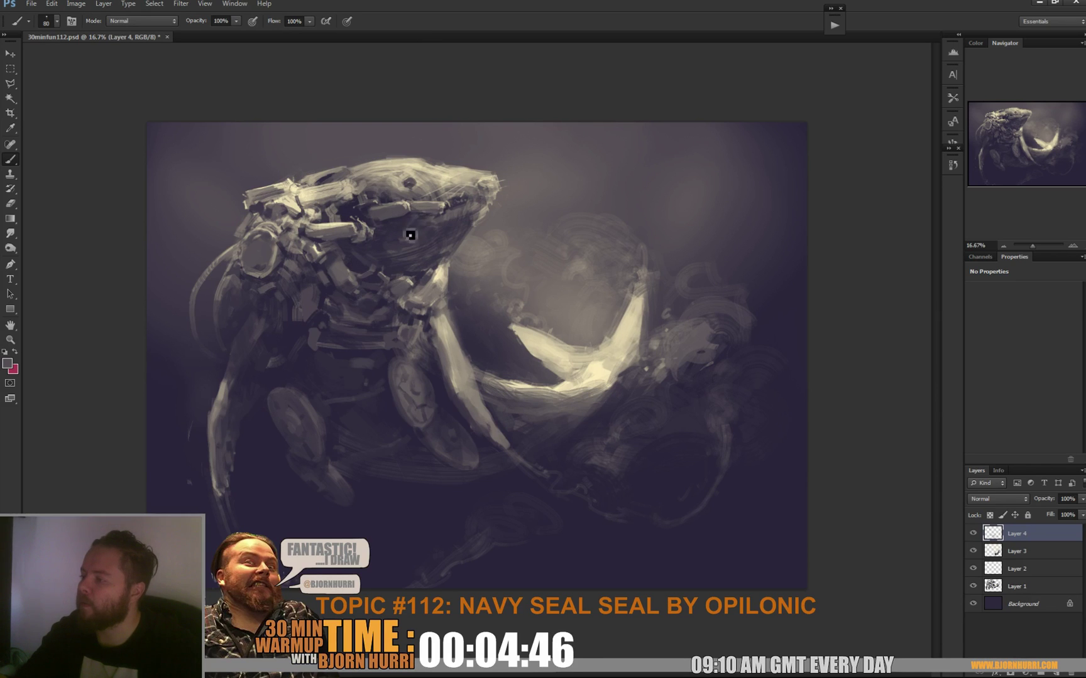
Draw thin cream cables from the cheek tube across the lower jaw on a new layer with a 48 px brush.
key("ctrl+shift+alt+n")
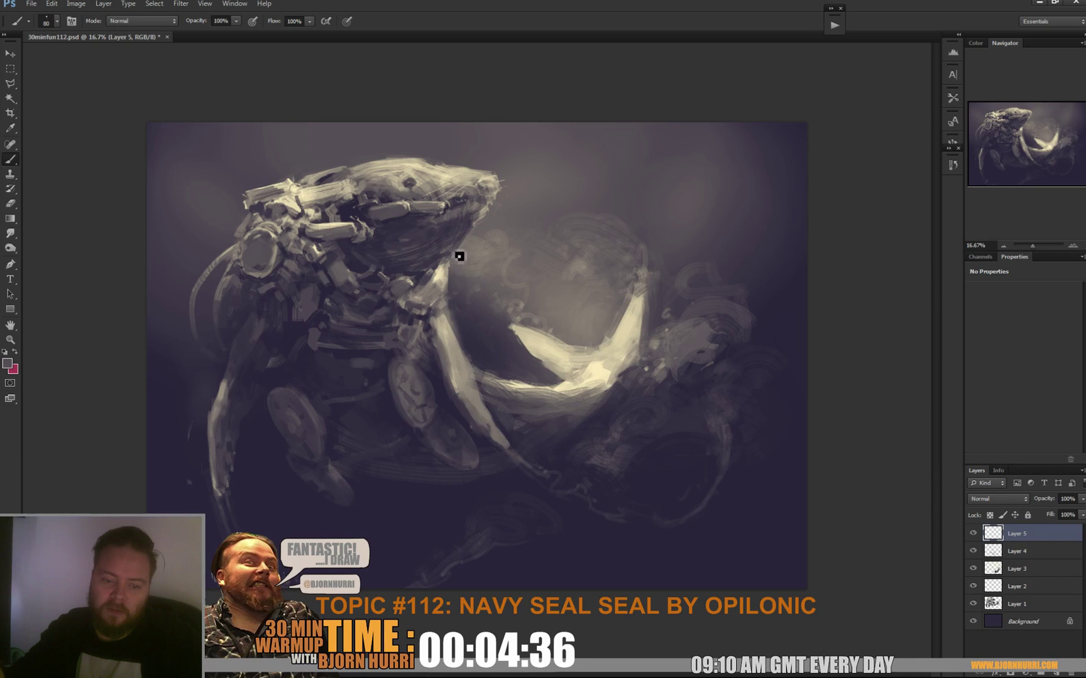
left_click(346, 223, "alt")
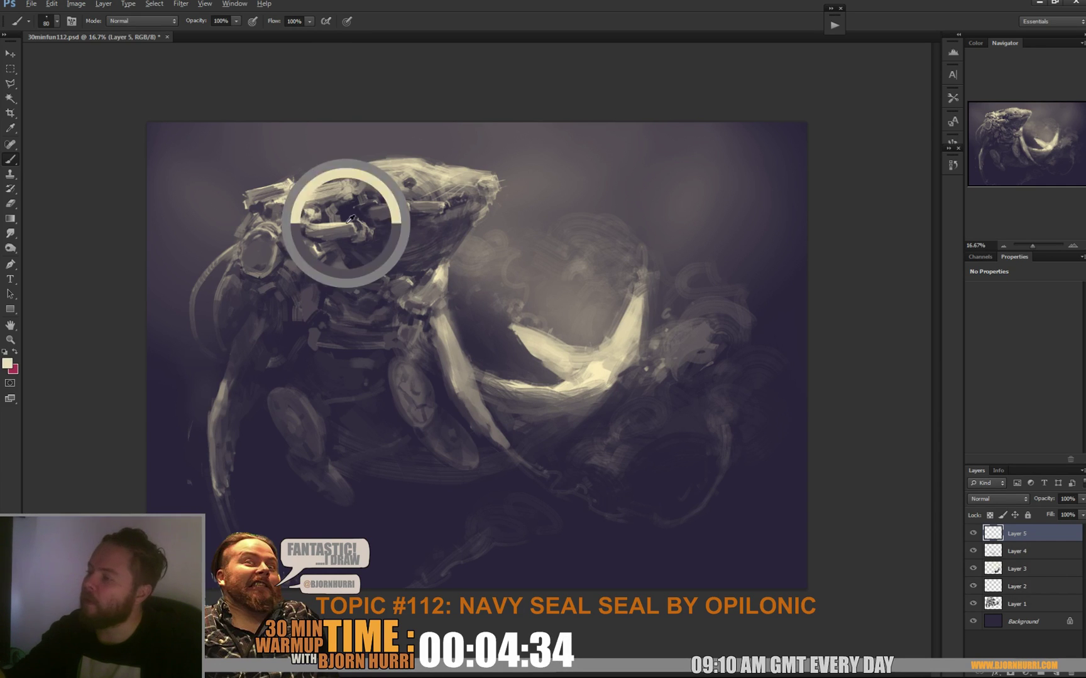
right_click(439, 219)
type("48")
key("Return")
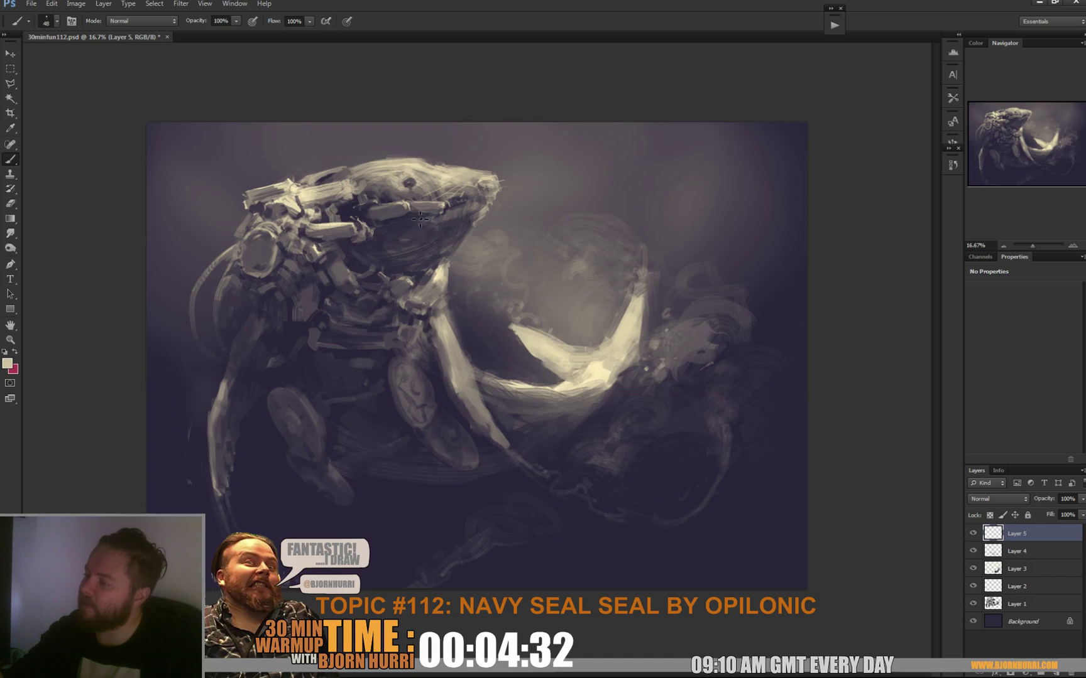
left_click_drag(400, 245, 356, 265)
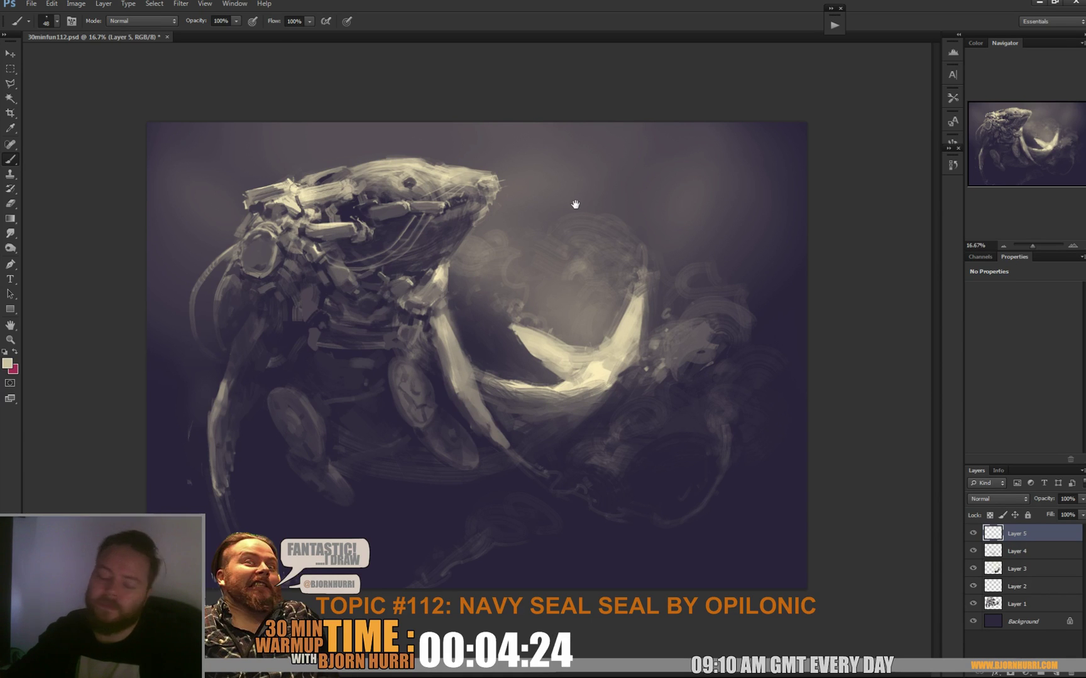
Detail the seal's eye and the surrounding brow with sampled grey and cream tones, using a 63 px brush.
right_click(408, 207)
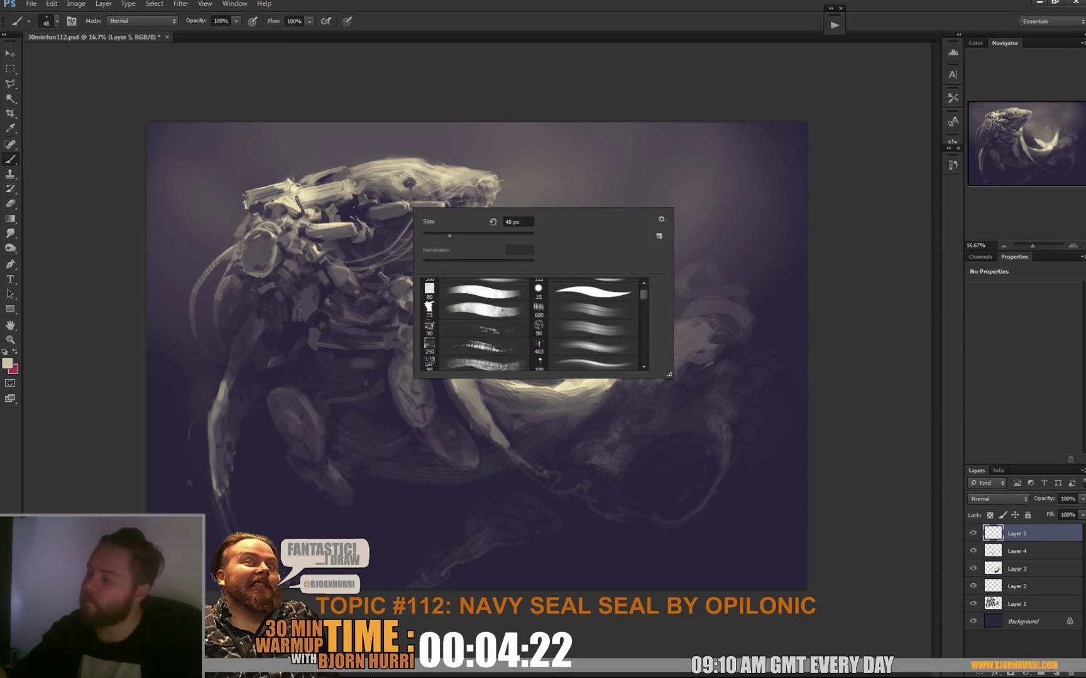
left_click(449, 234)
left_click(380, 227, "alt")
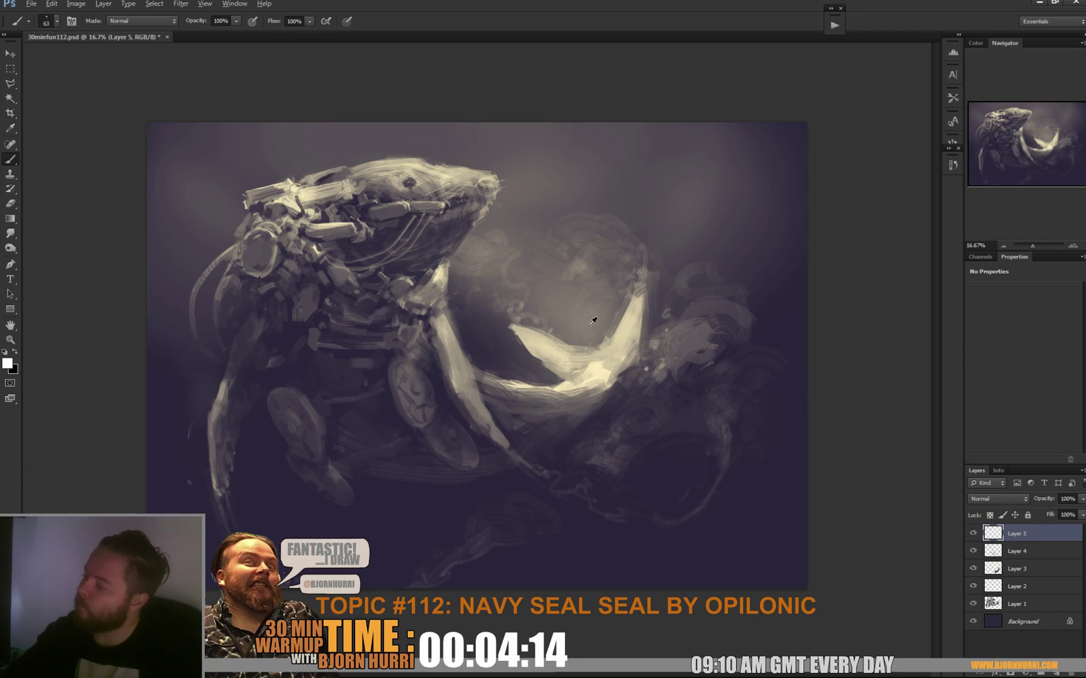
left_click(595, 346, "alt")
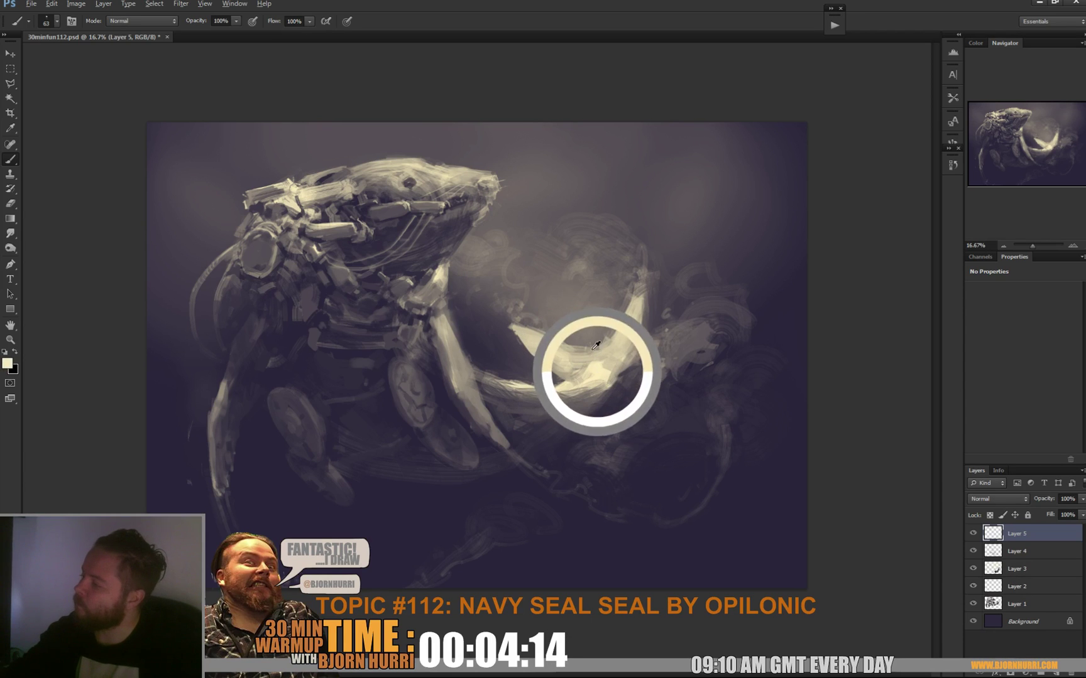
left_click(410, 184, "alt")
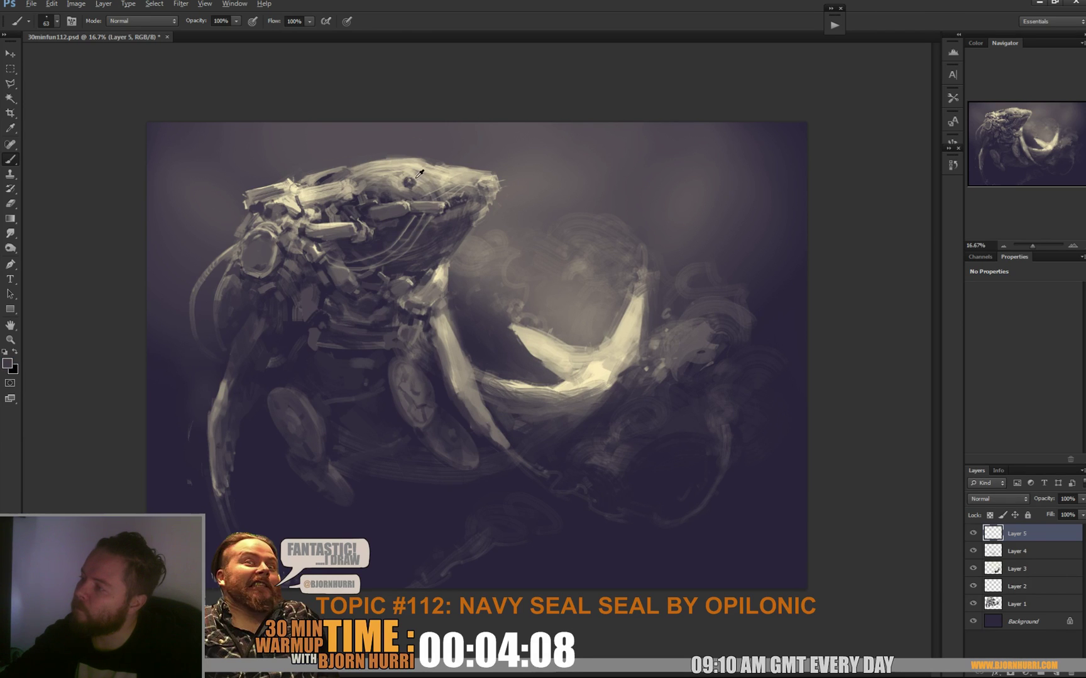
left_click(417, 175, "alt")
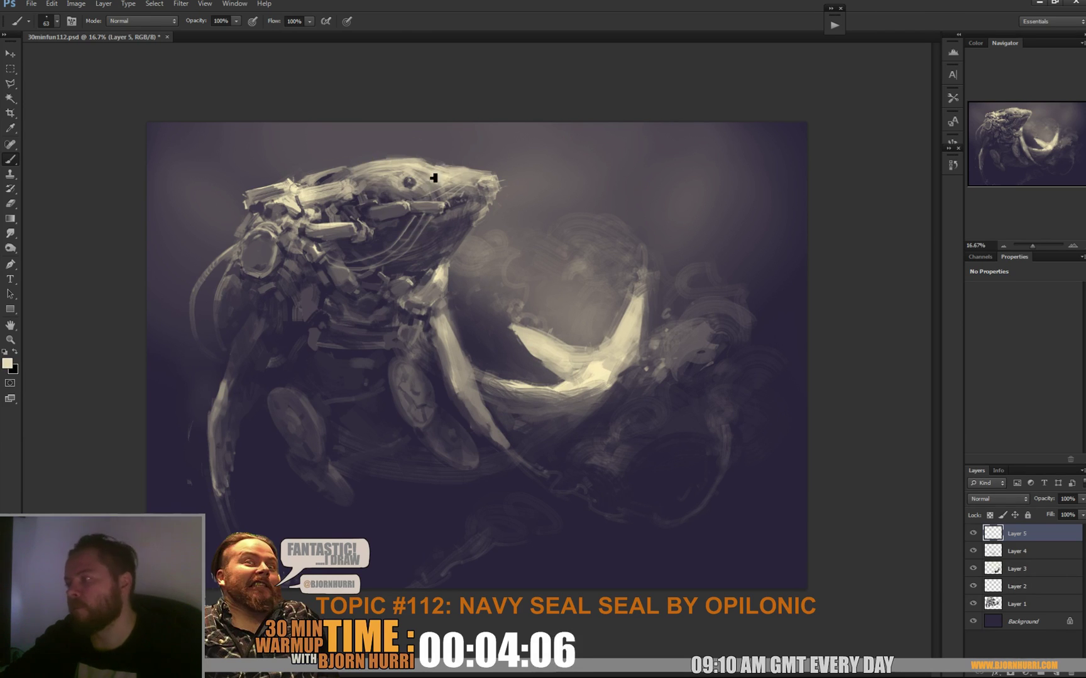
left_click(430, 181, "alt")
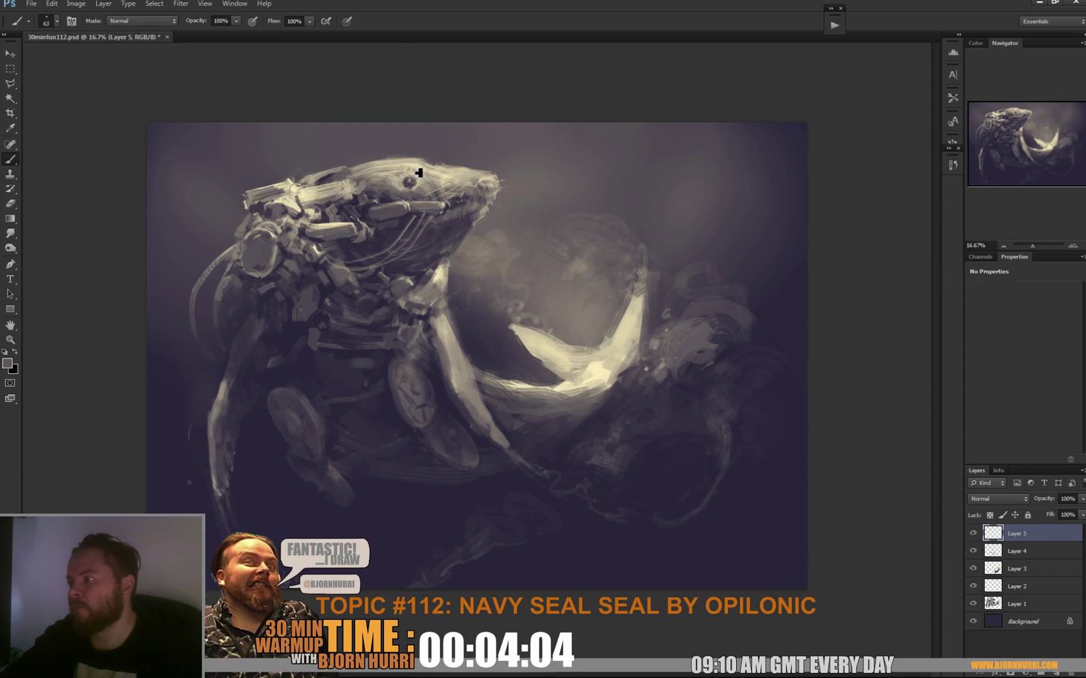
left_click(416, 168, "alt")
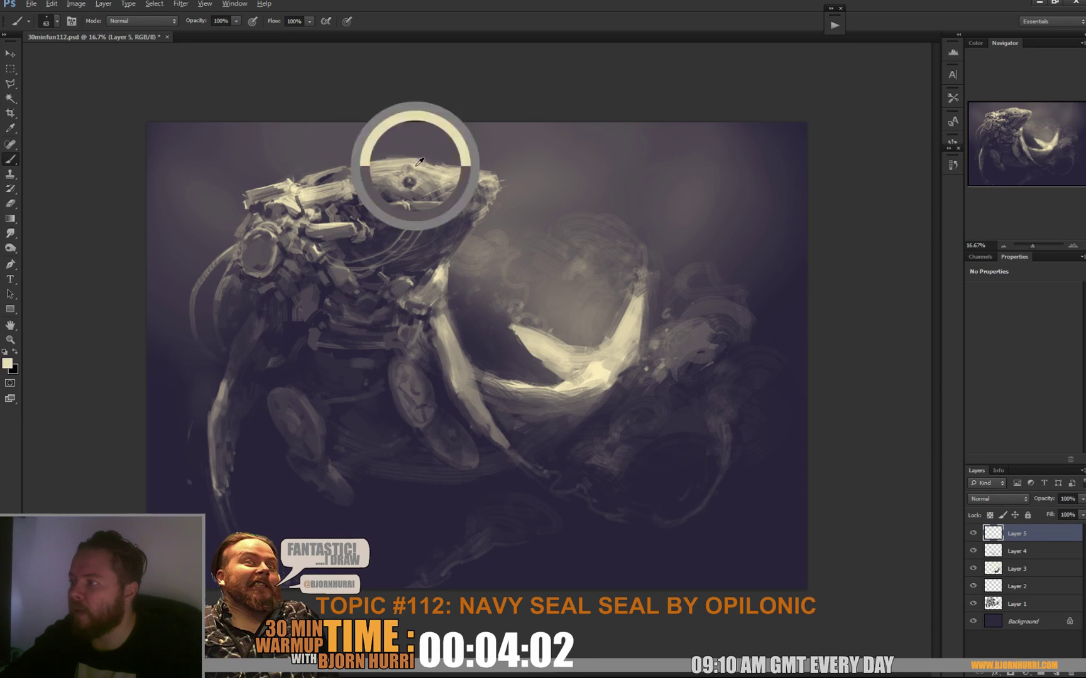
left_click(411, 168, "alt")
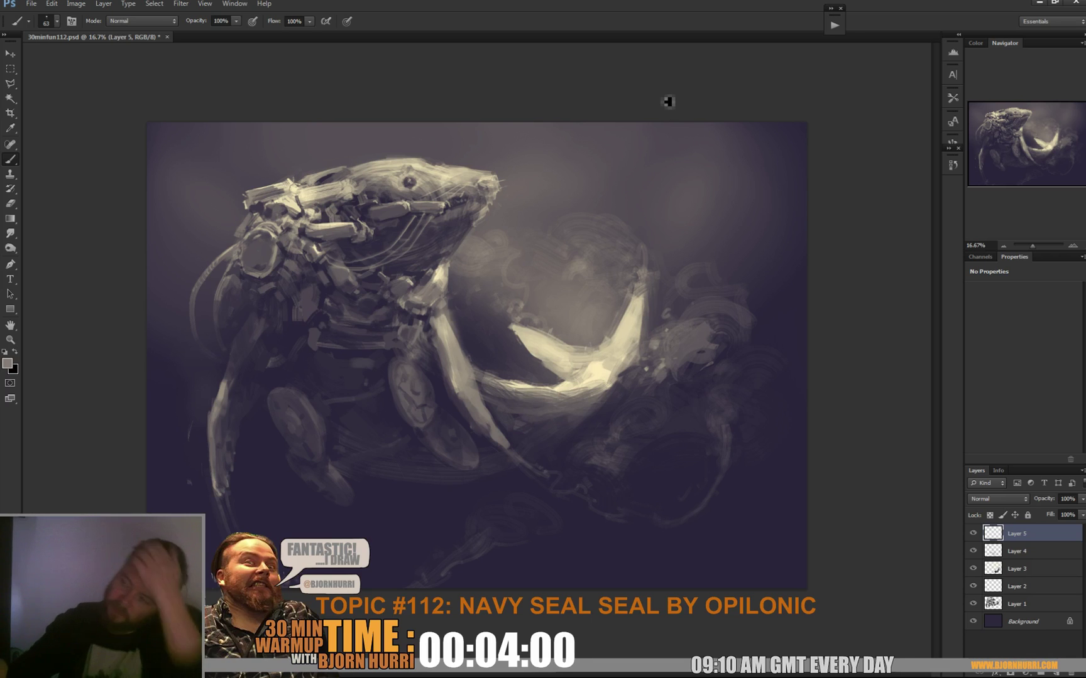
Darken the muzzle and nose with sampled greys and dark tones, and sample the tail's bright cream for a nose highlight.
left_click(466, 203, "alt")
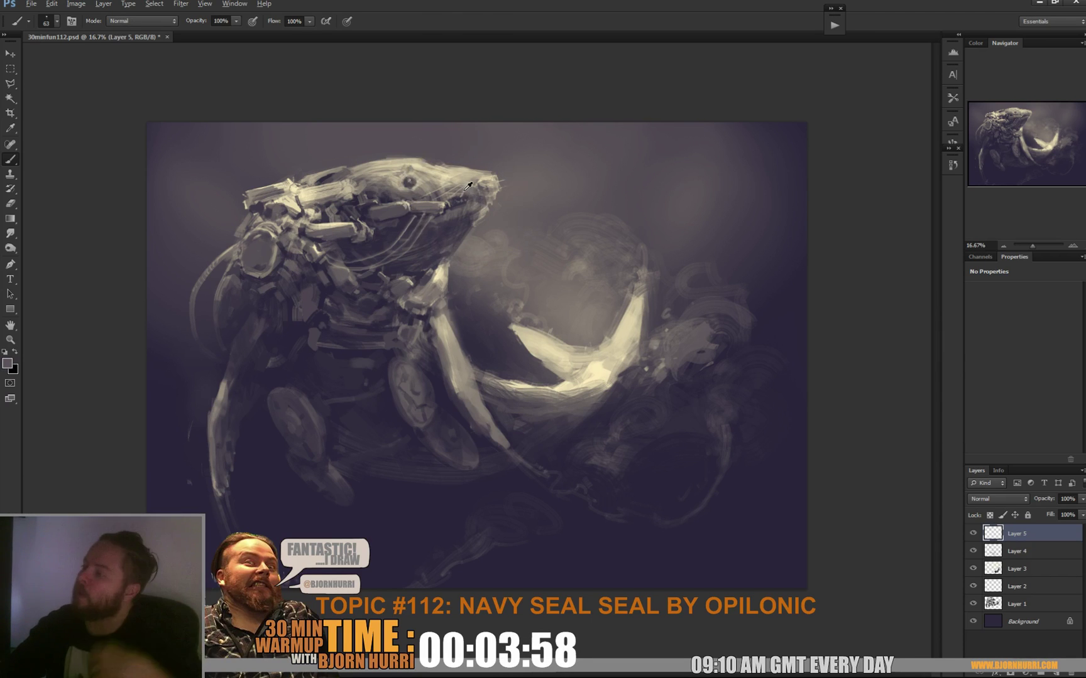
left_click(463, 192, "alt")
left_click(454, 203, "alt")
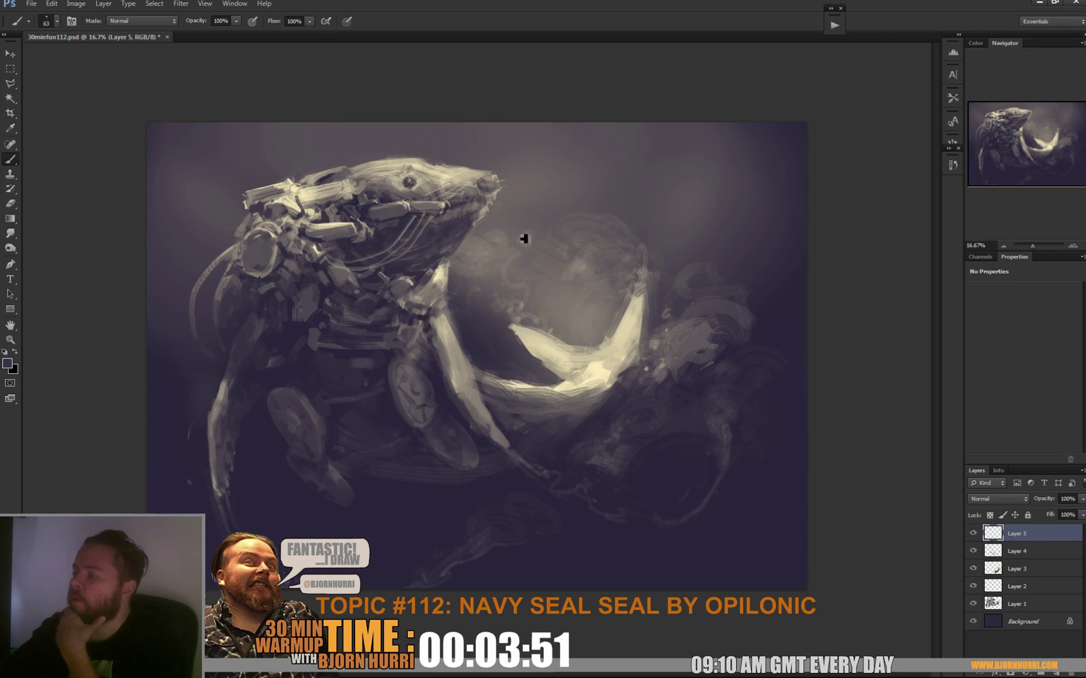
left_click(592, 369, "alt")
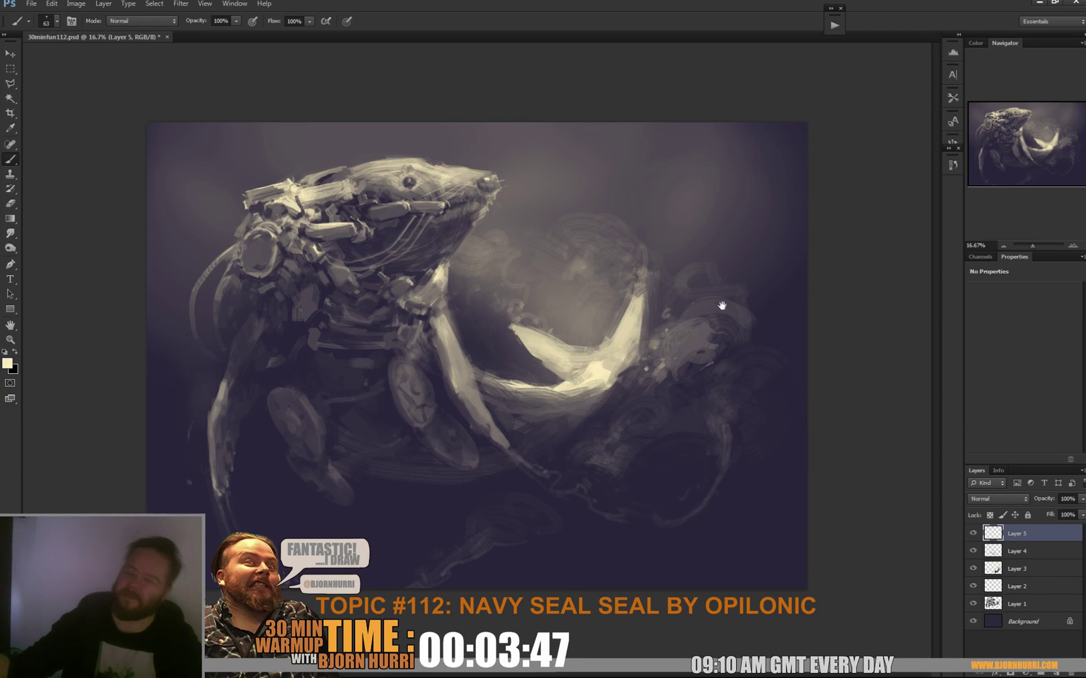
Refine the nose tip and front edge of the muzzle with nearby sampled grey, beige and dark tones.
left_click(477, 190, "alt")
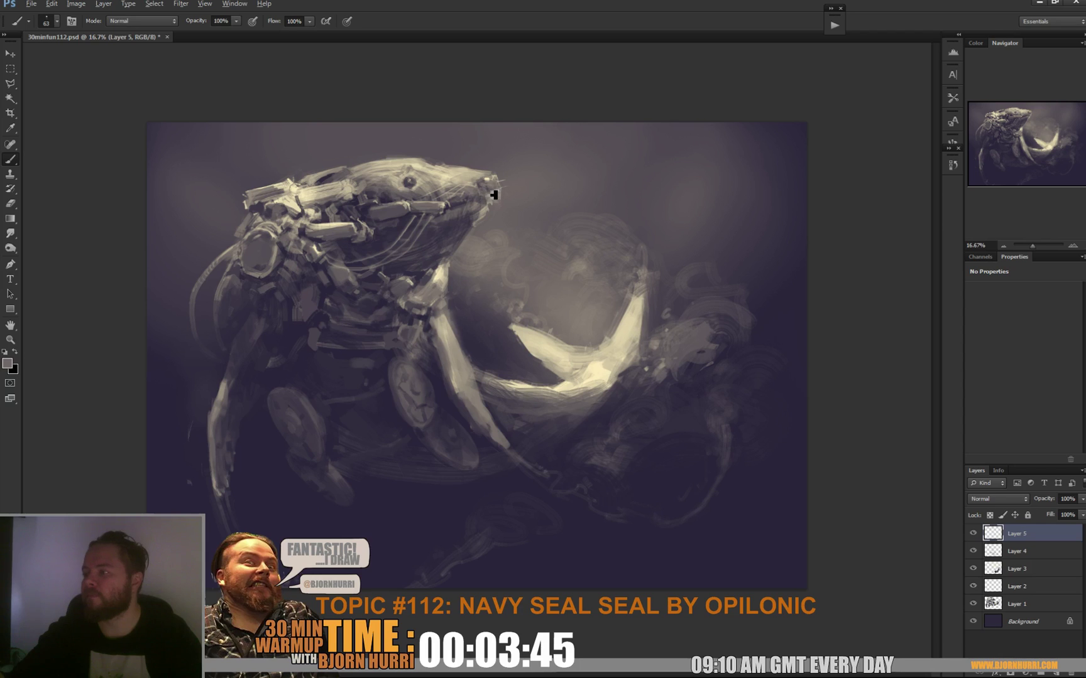
left_click(496, 195, "alt")
left_click(493, 190, "alt")
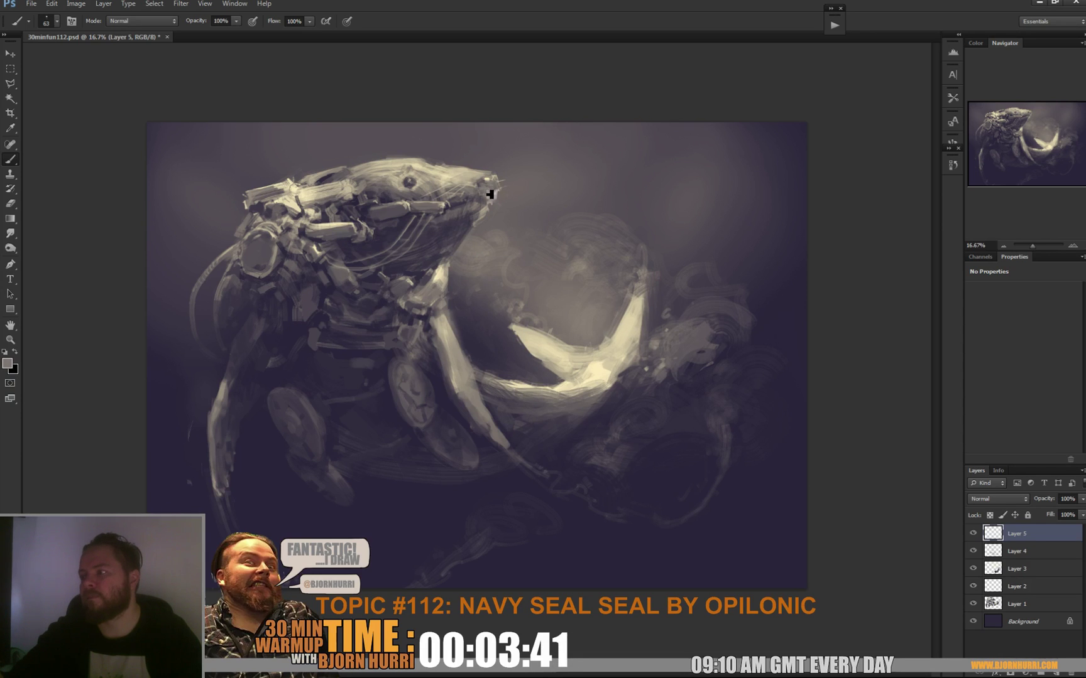
left_click(491, 195, "alt")
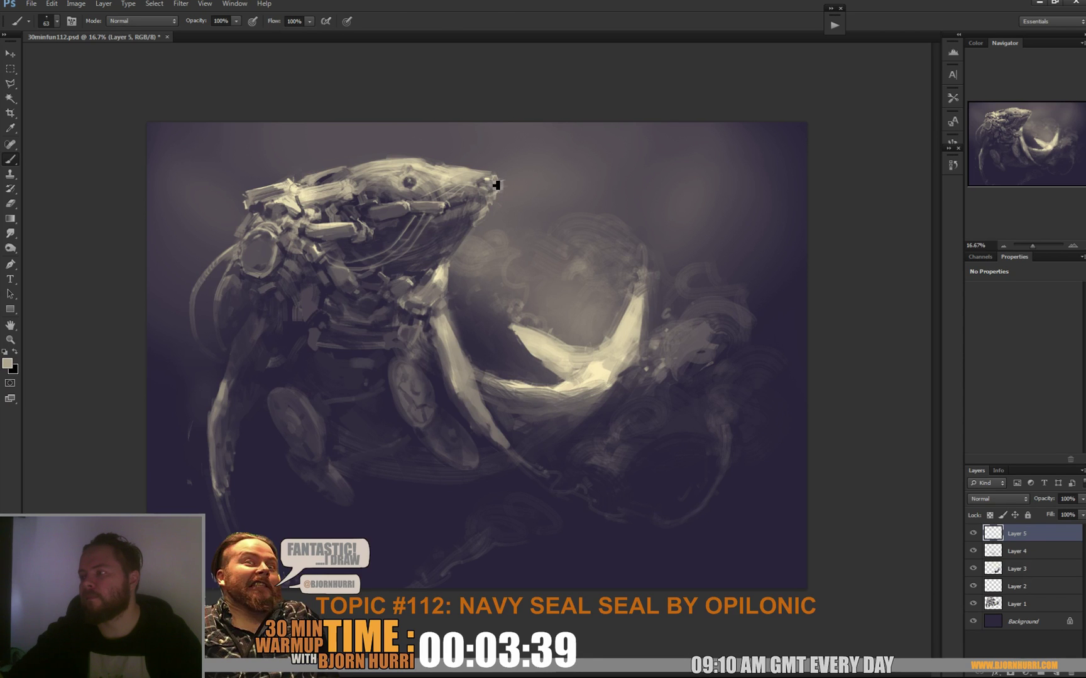
left_click(496, 186, "alt")
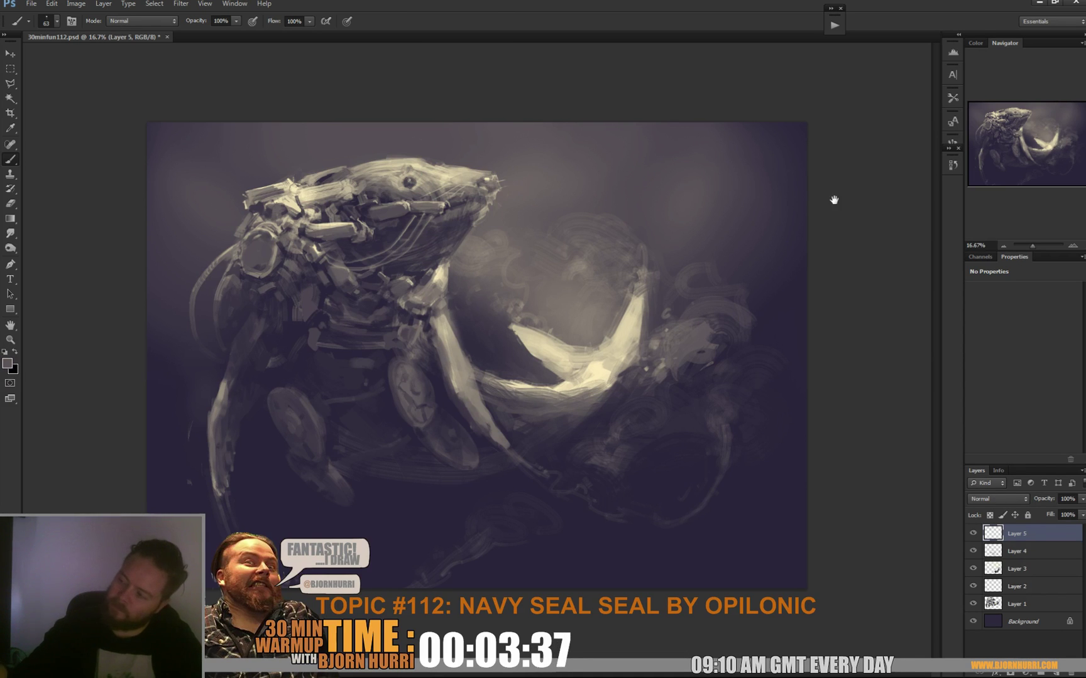
left_click(499, 192, "alt")
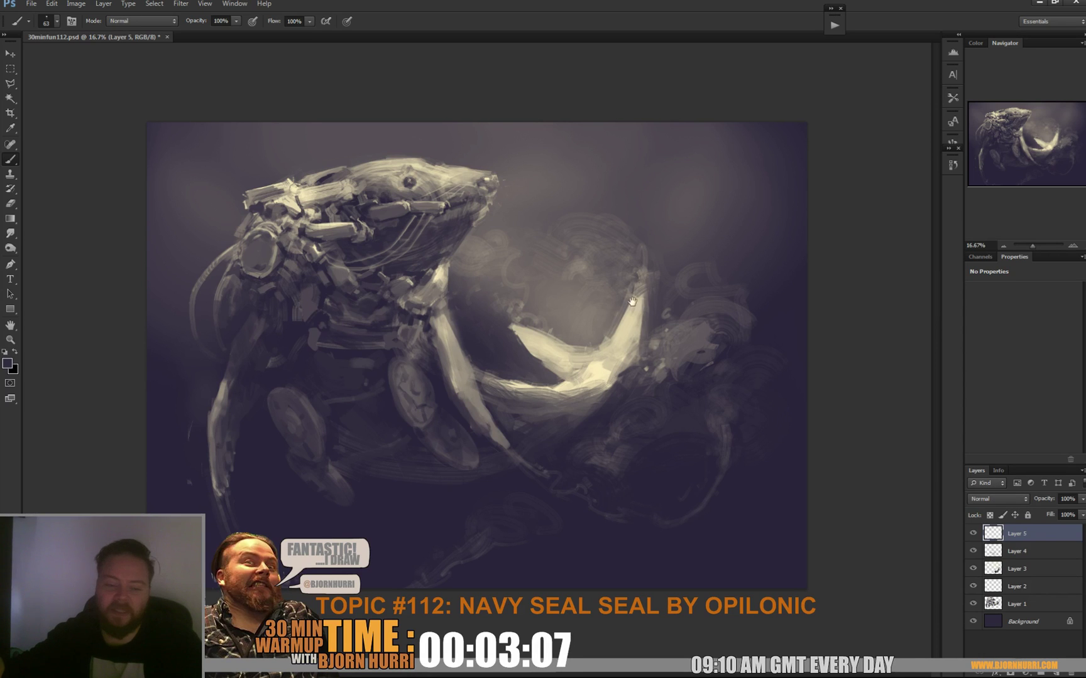
Refine the edges of the bright tail flukes with sampled beige, cream and dark purple tones.
left_click(552, 349, "alt")
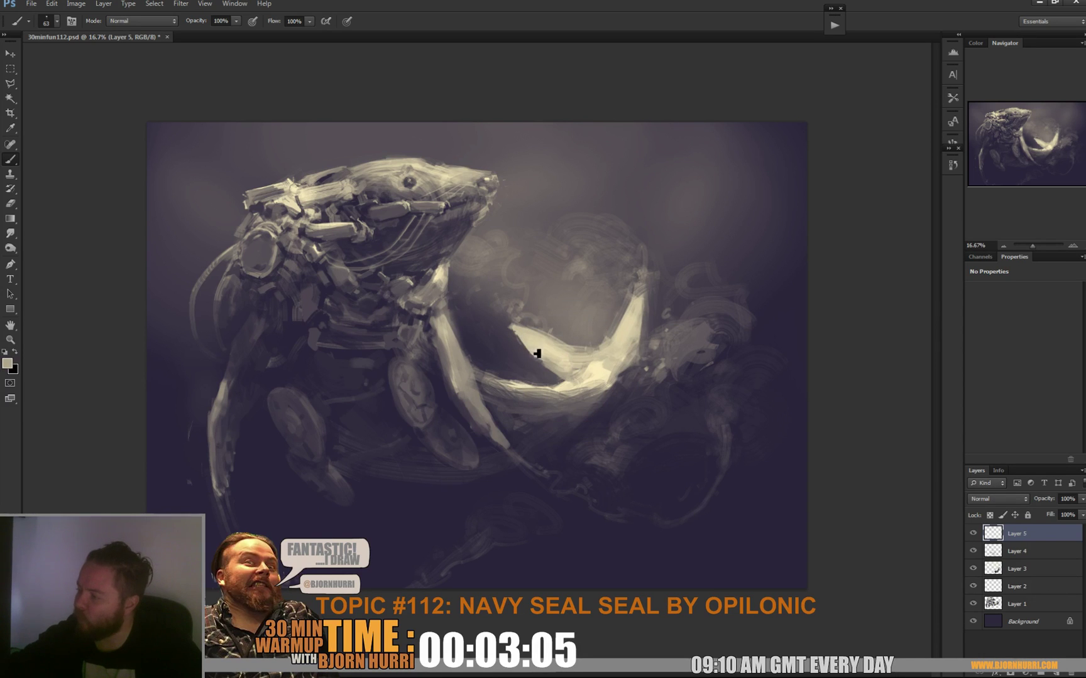
left_click(576, 381, "alt")
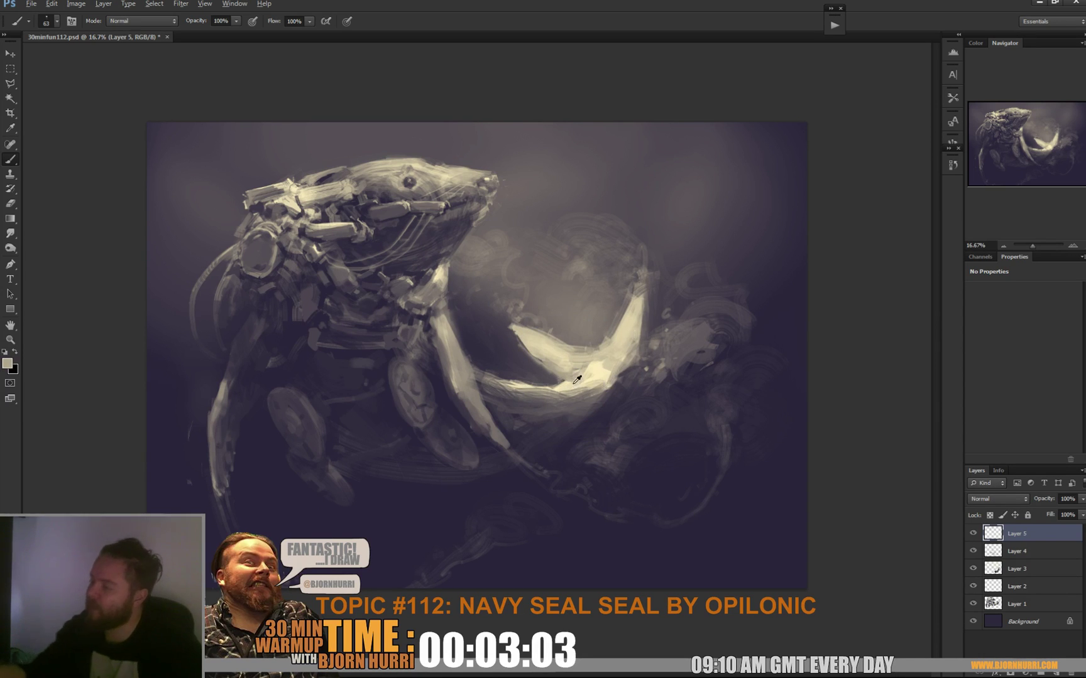
left_click(594, 367, "alt")
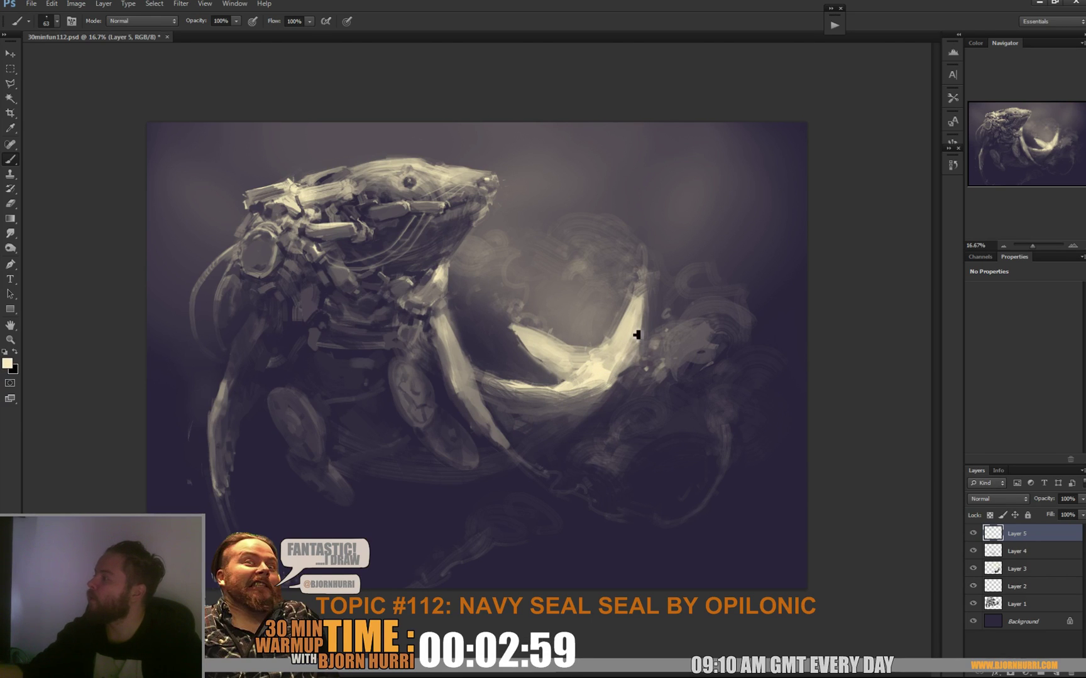
left_click(588, 352, "alt")
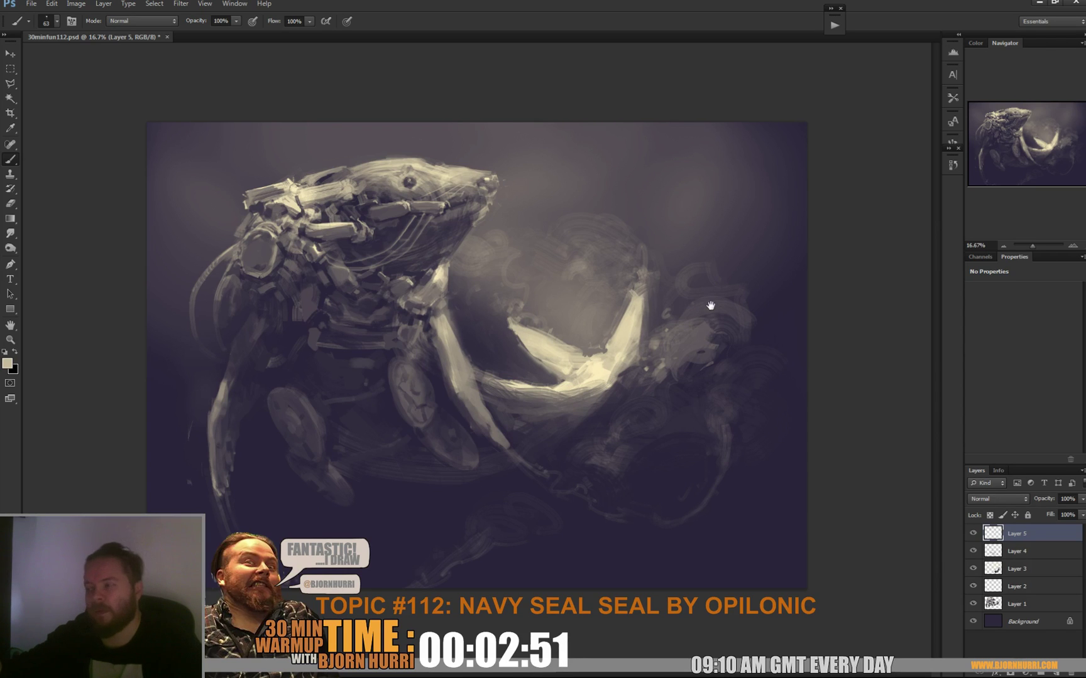
left_click(500, 448, "alt")
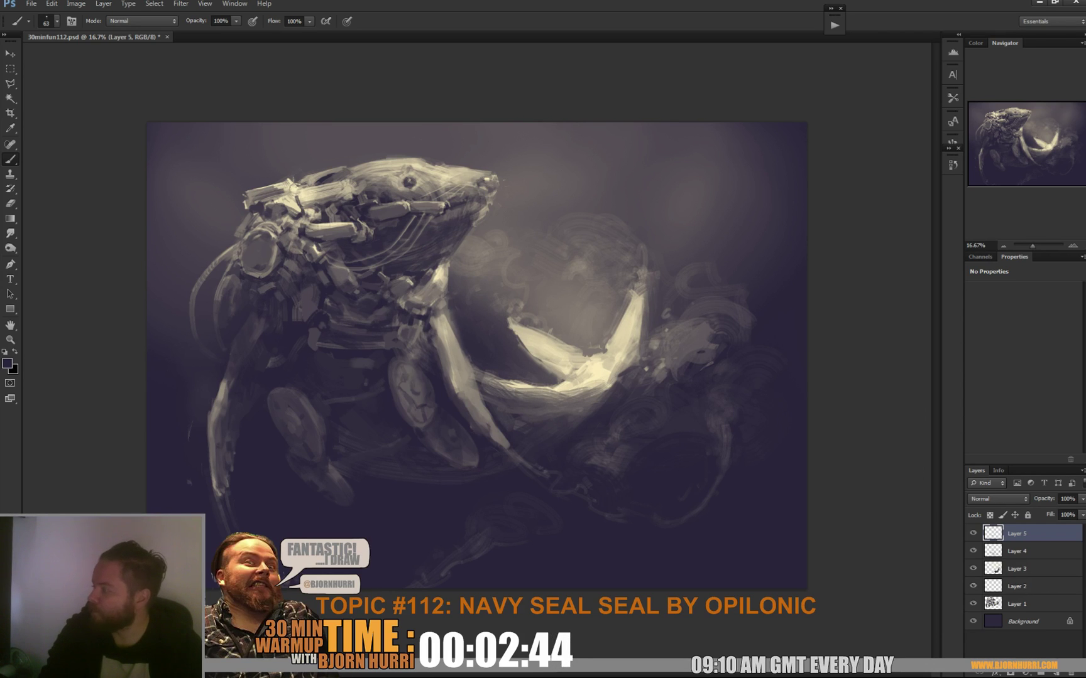
Add a new layer and set the foreground colour to teal 6db2b4 for a gradient.
left_click(1025, 673)
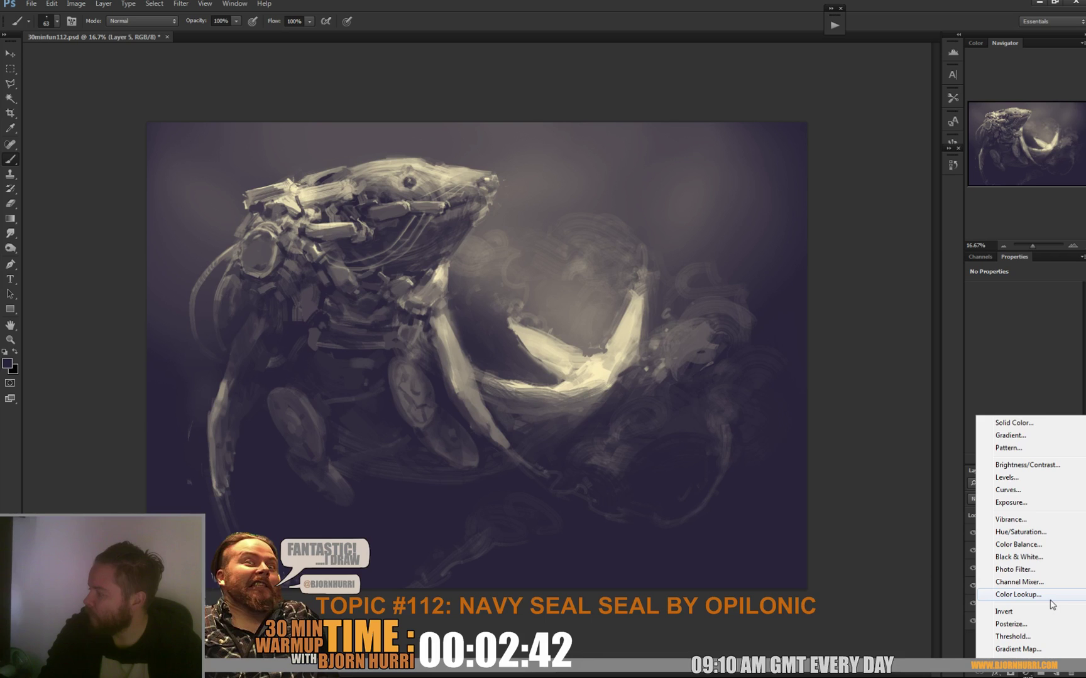
left_click(993, 648)
key("ctrl+shift+alt+n")
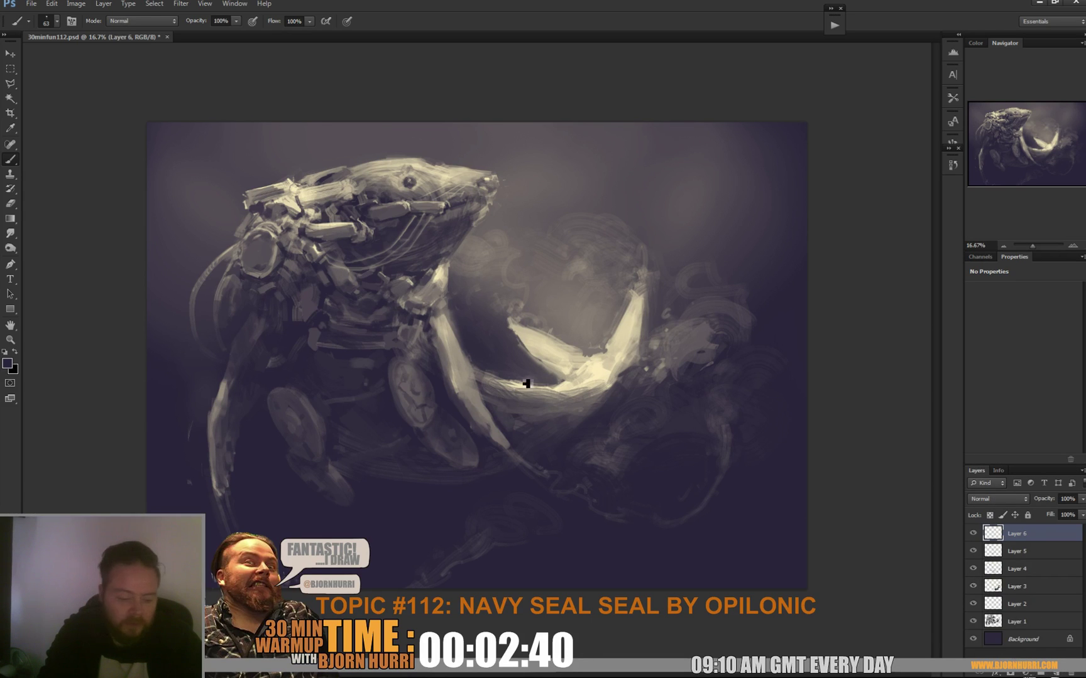
key("g")
key("i")
left_click(8, 364)
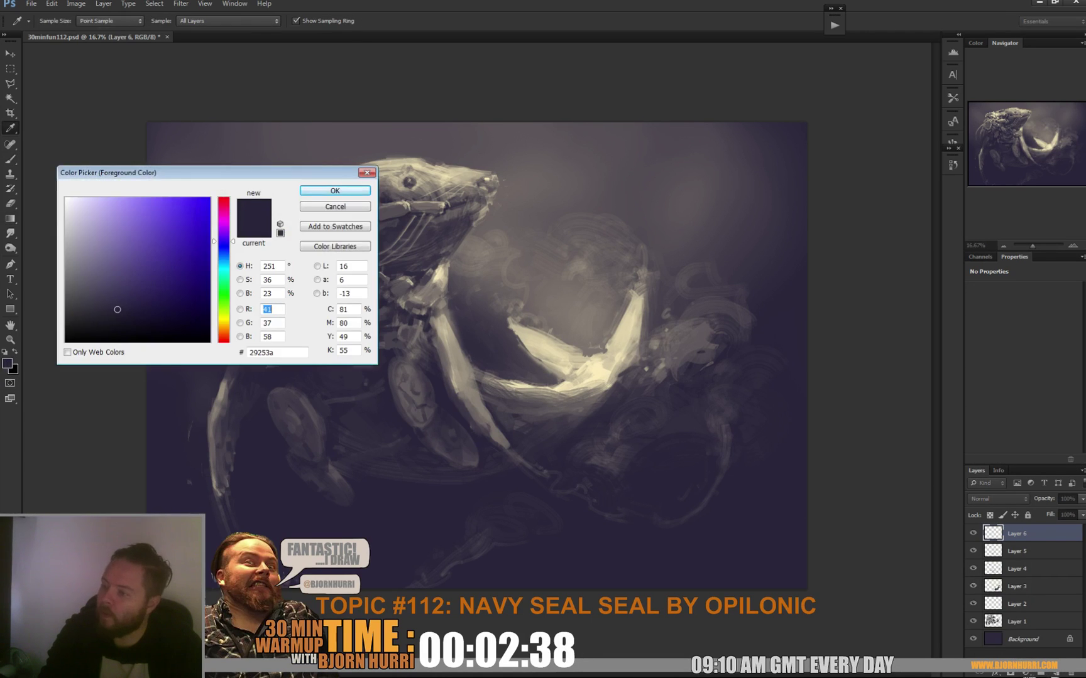
left_click(224, 269)
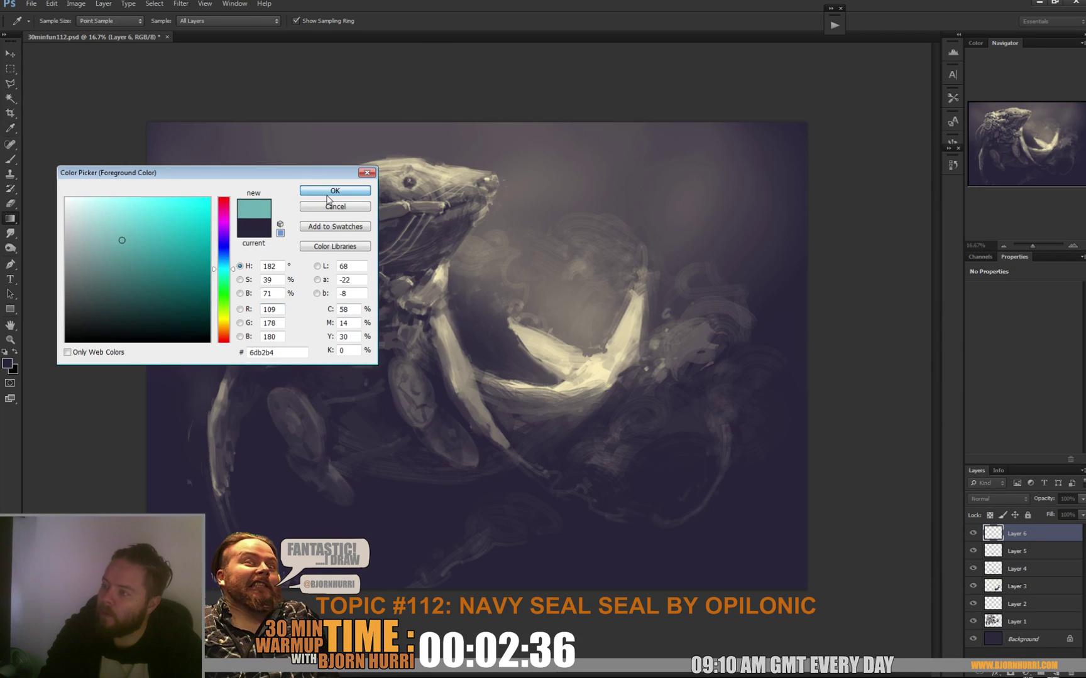
left_click(335, 190)
Try teal gradients fading downward from the top edge of the canvas, undoing each one.
left_click_drag(447, 113, 487, 593)
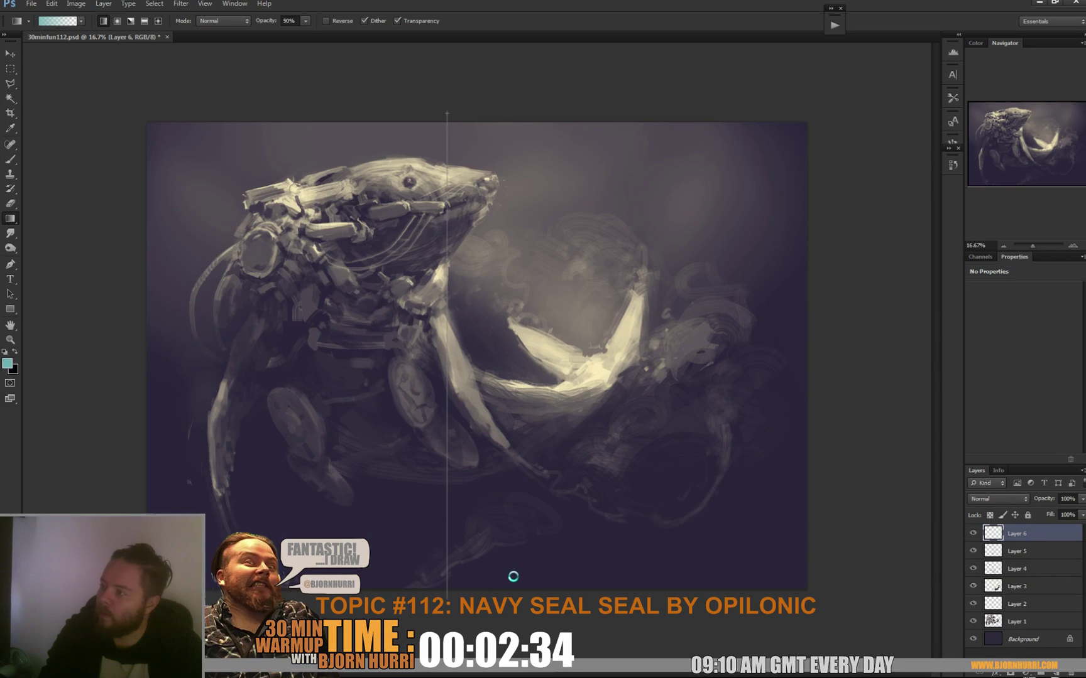
key("ctrl+z")
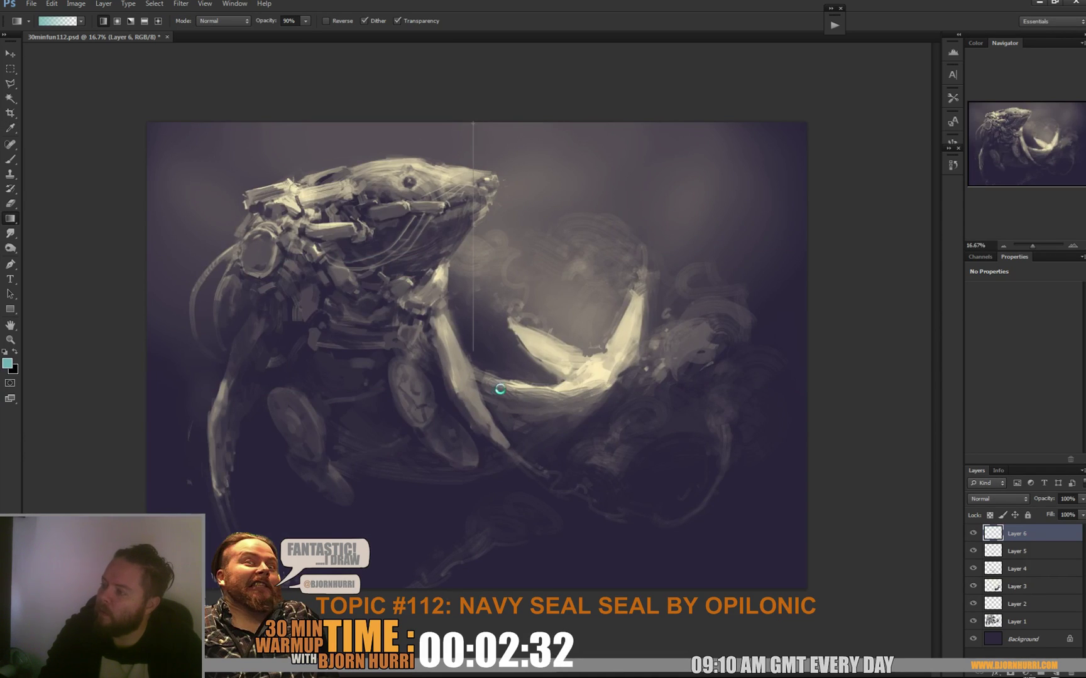
key("ctrl+z")
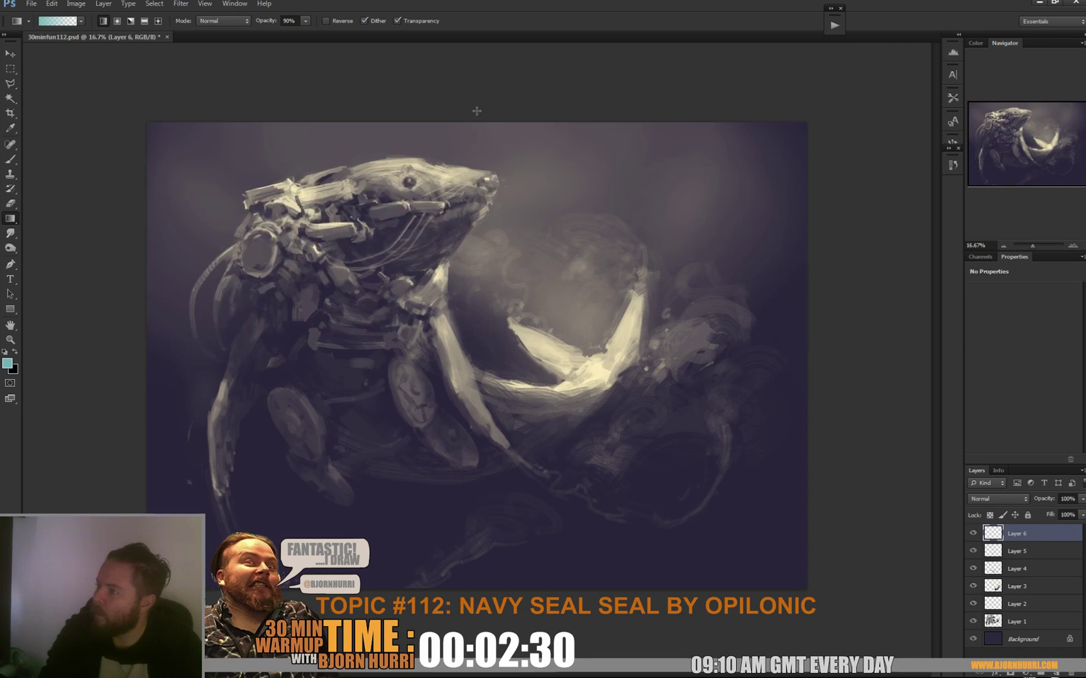
left_click_drag(477, 111, 513, 452)
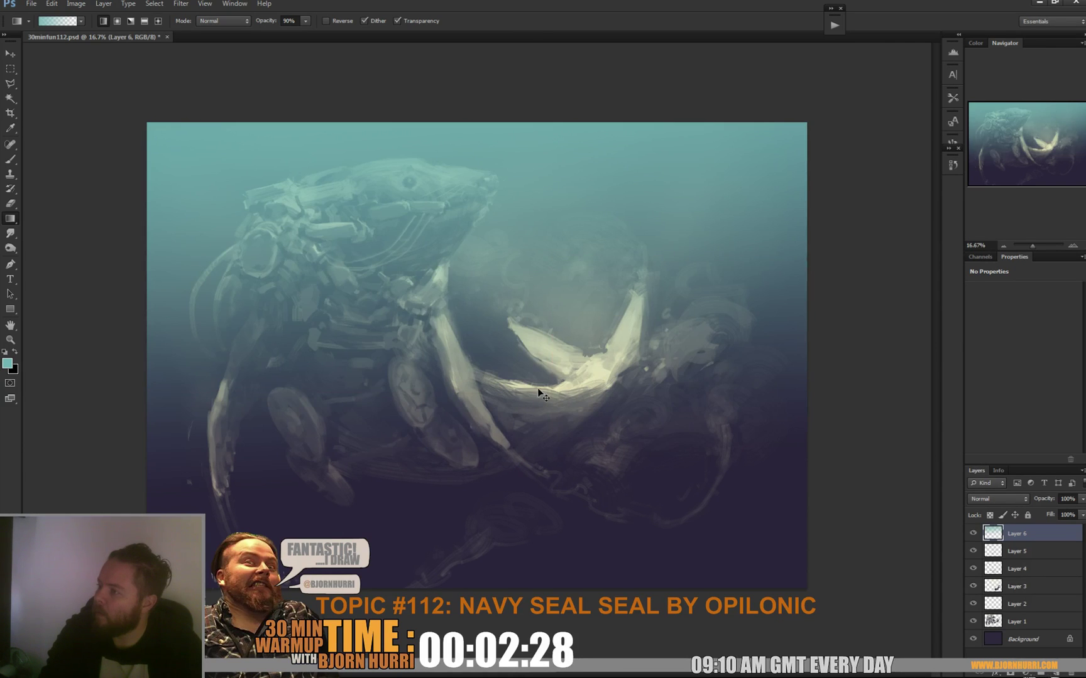
key("ctrl+z")
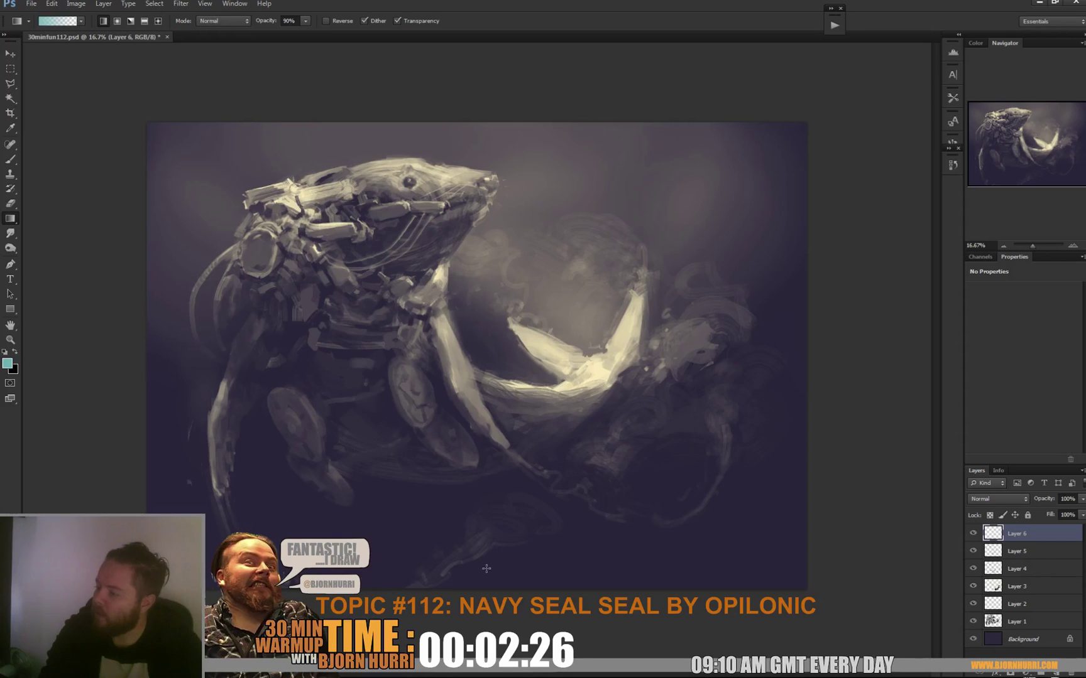
Fade a teal gradient upward from the bottom of the canvas and set its layer to Color Burn.
left_click_drag(486, 569, 485, 413)
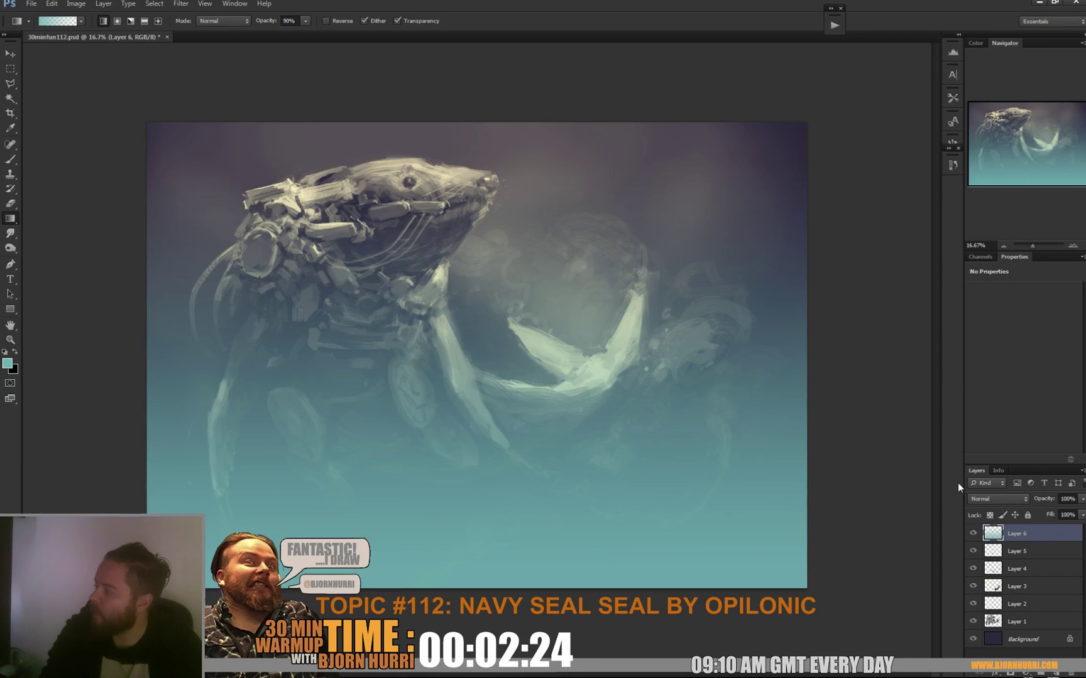
left_click(984, 498)
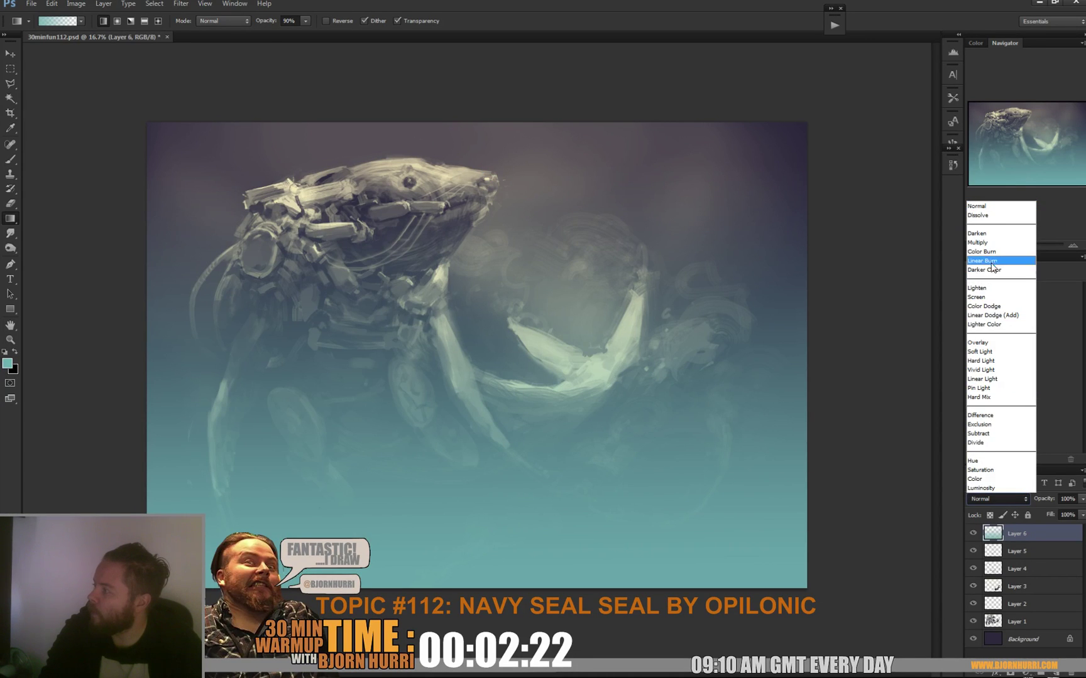
left_click(985, 252)
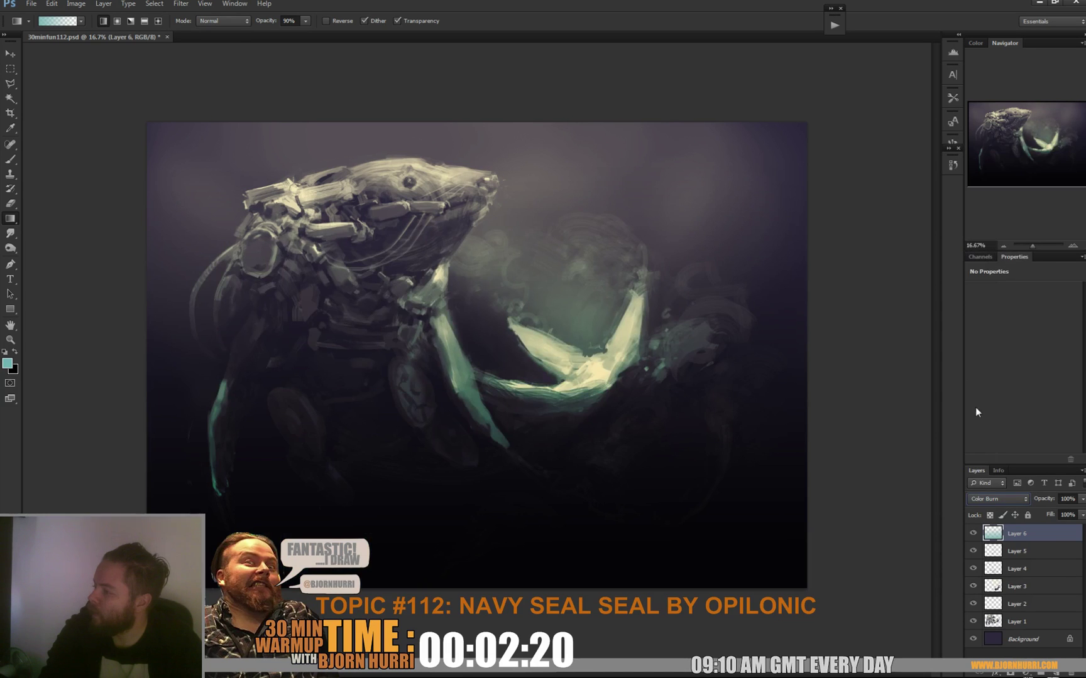
Reduce the gradient layer's fill to 38% and its opacity to 79%.
left_click(1082, 516)
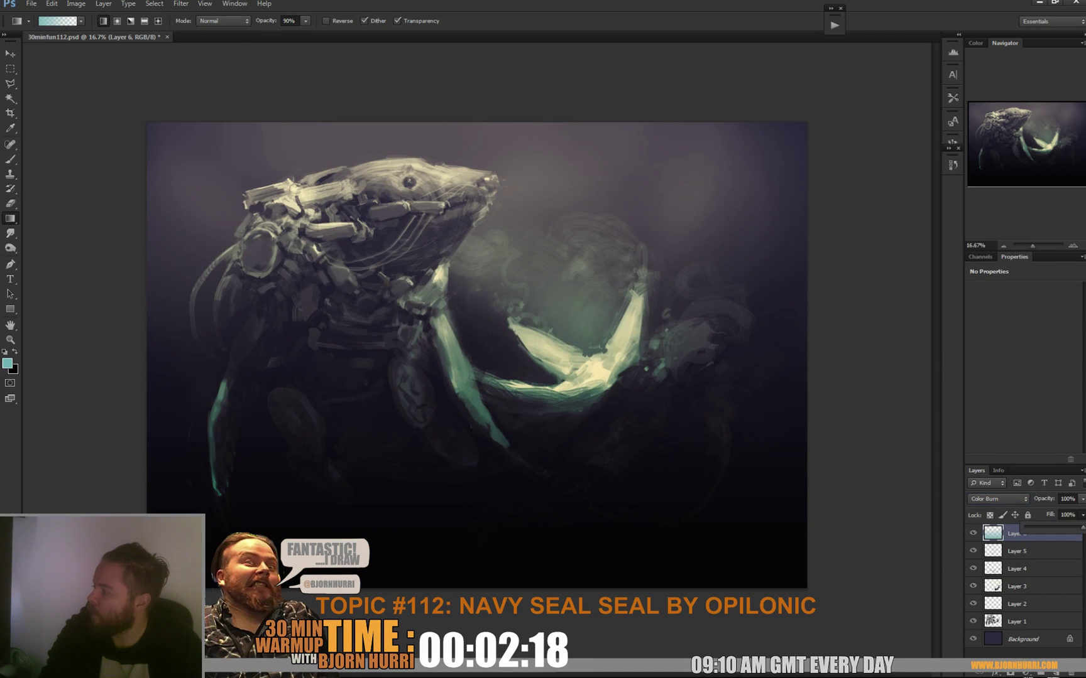
left_click_drag(1080, 526, 1052, 528)
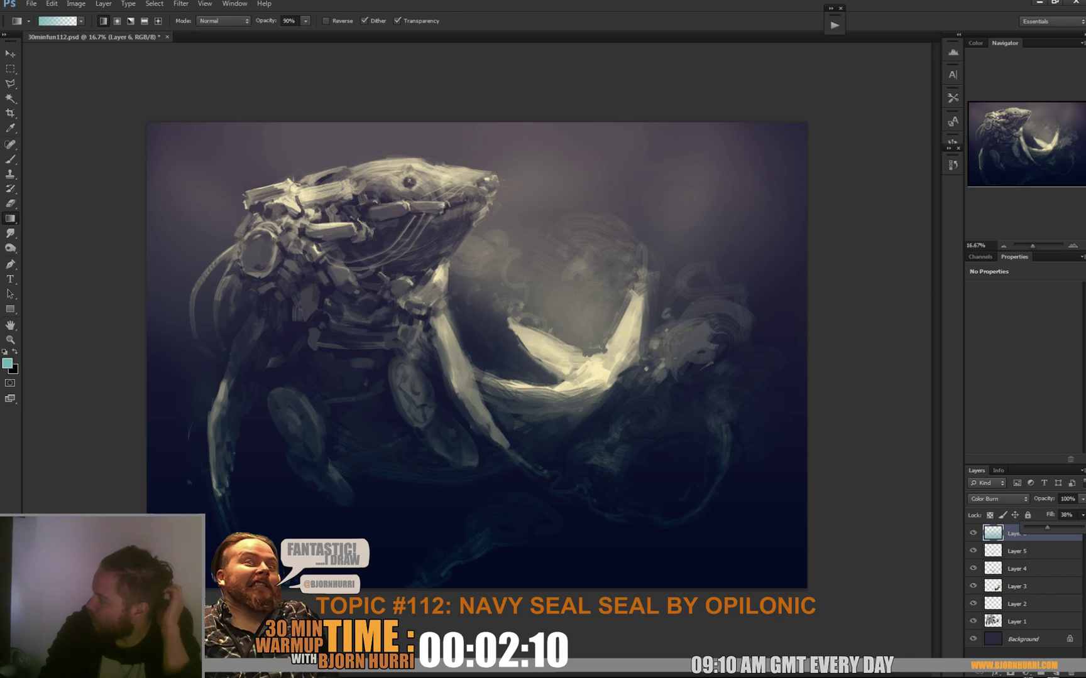
left_click(1081, 499)
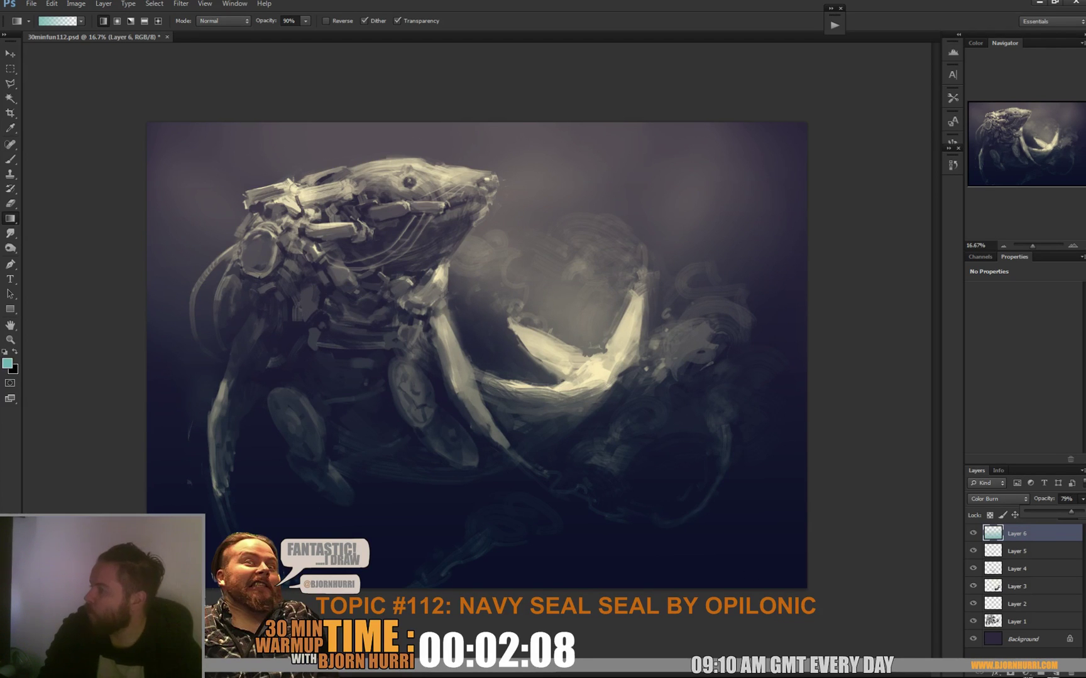
Add a Color Lookup adjustment layer, compare its 3DLUT presets on the painting, and choose TensionGreen.3DL.
left_click(1025, 673)
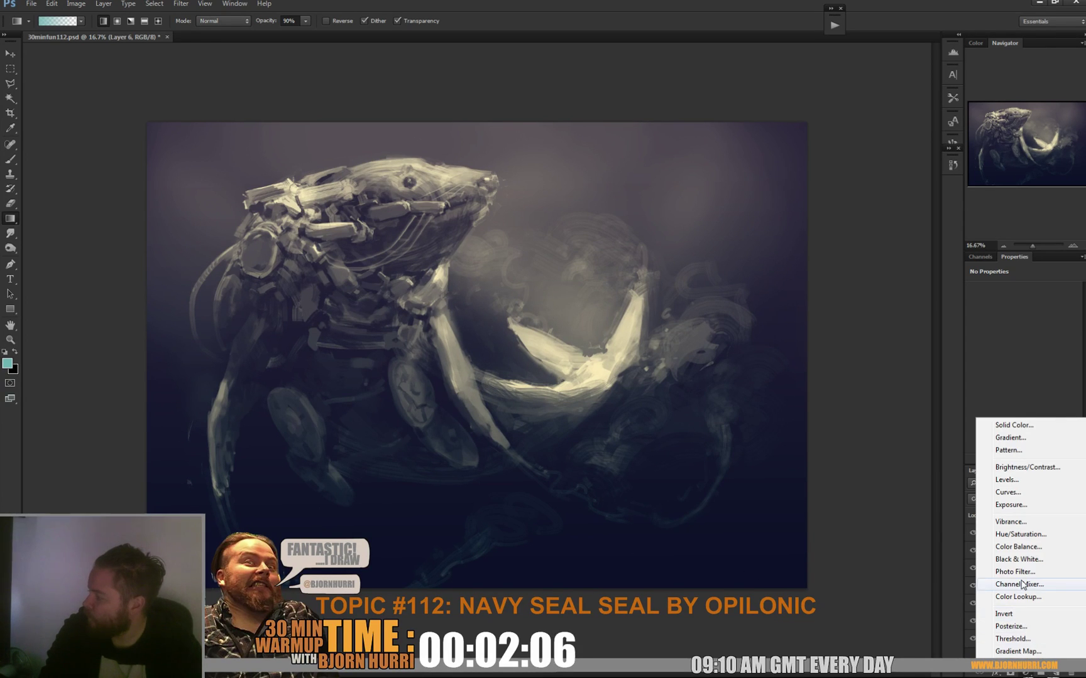
left_click(1021, 598)
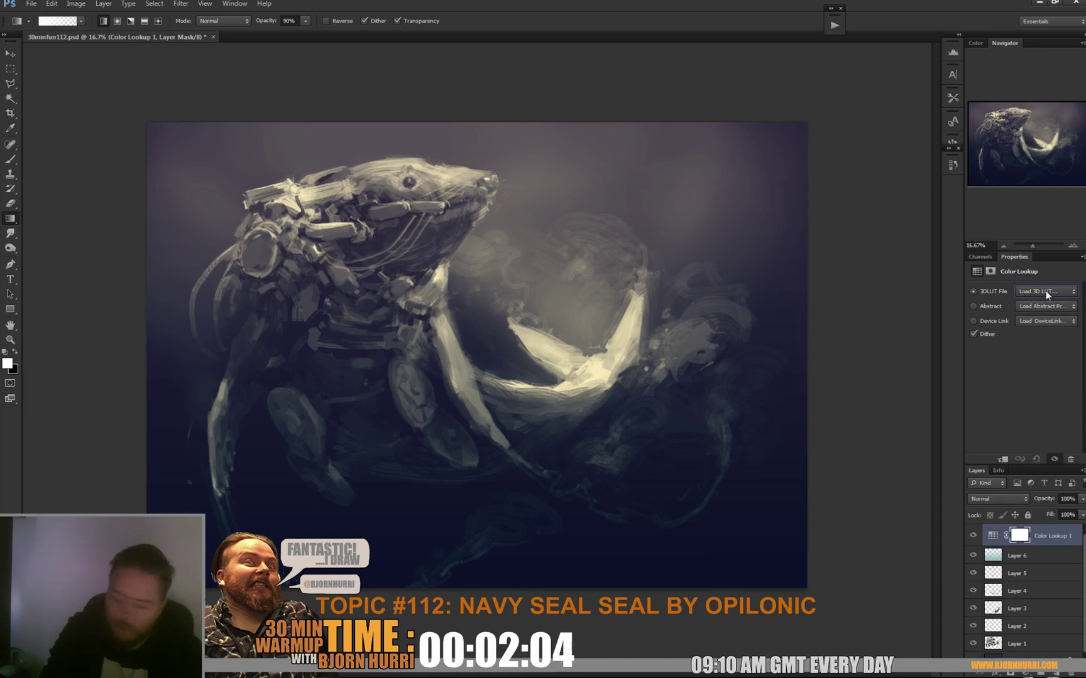
key("Down")
key("Down")
key("Up")
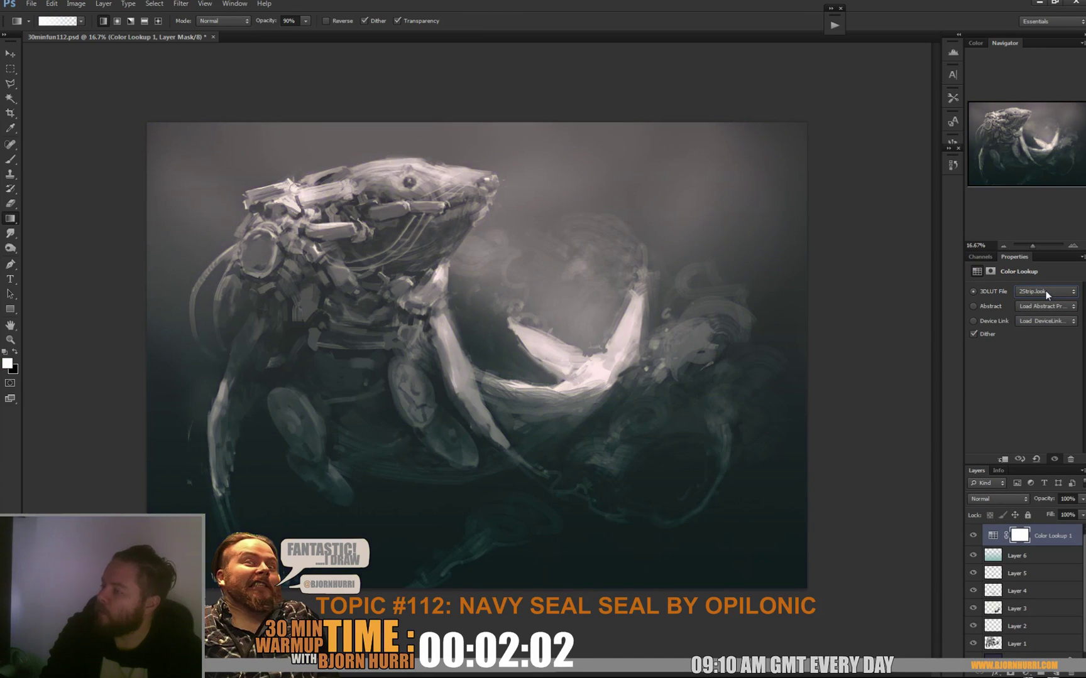
scroll(1046, 292, "down", 5)
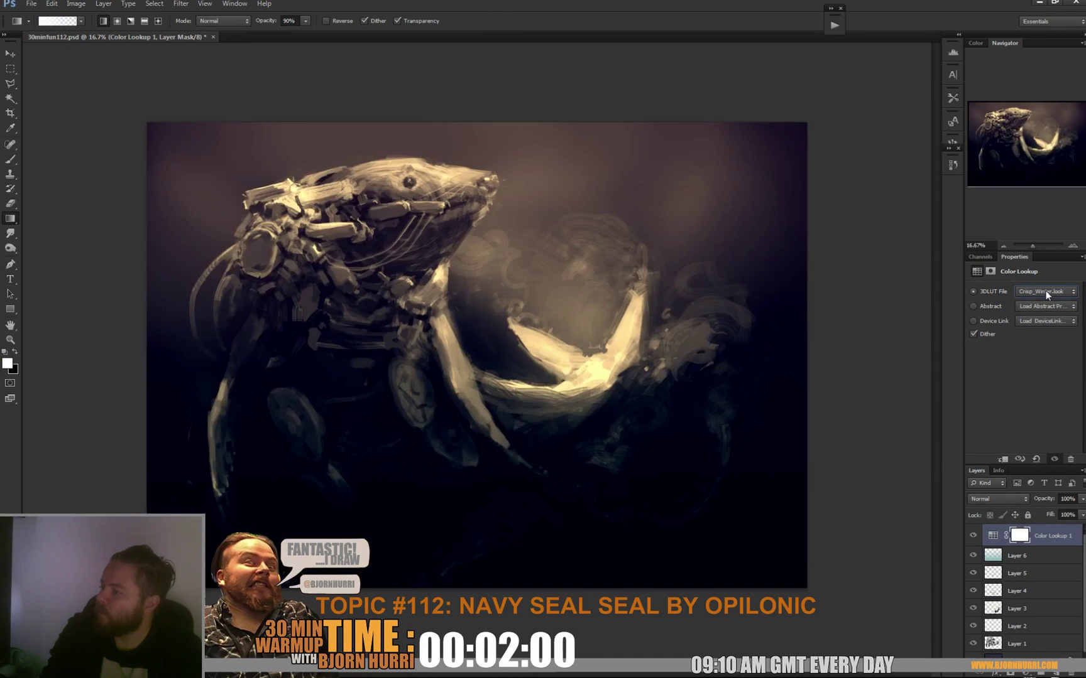
scroll(1046, 292, "down", 8)
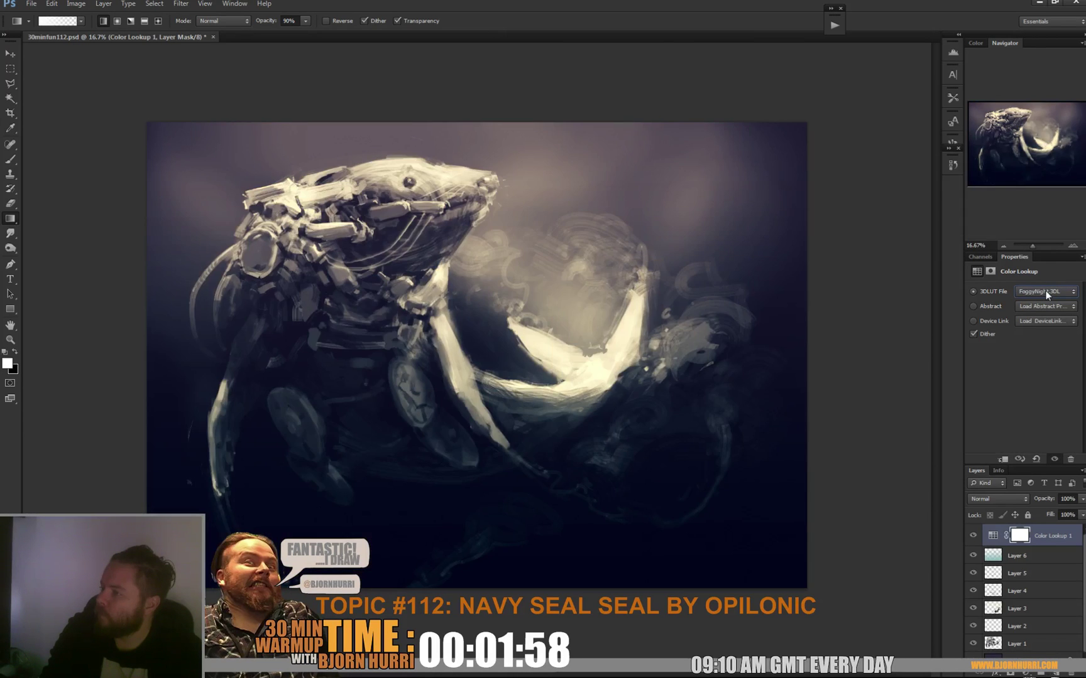
scroll(1046, 294, "down", 3)
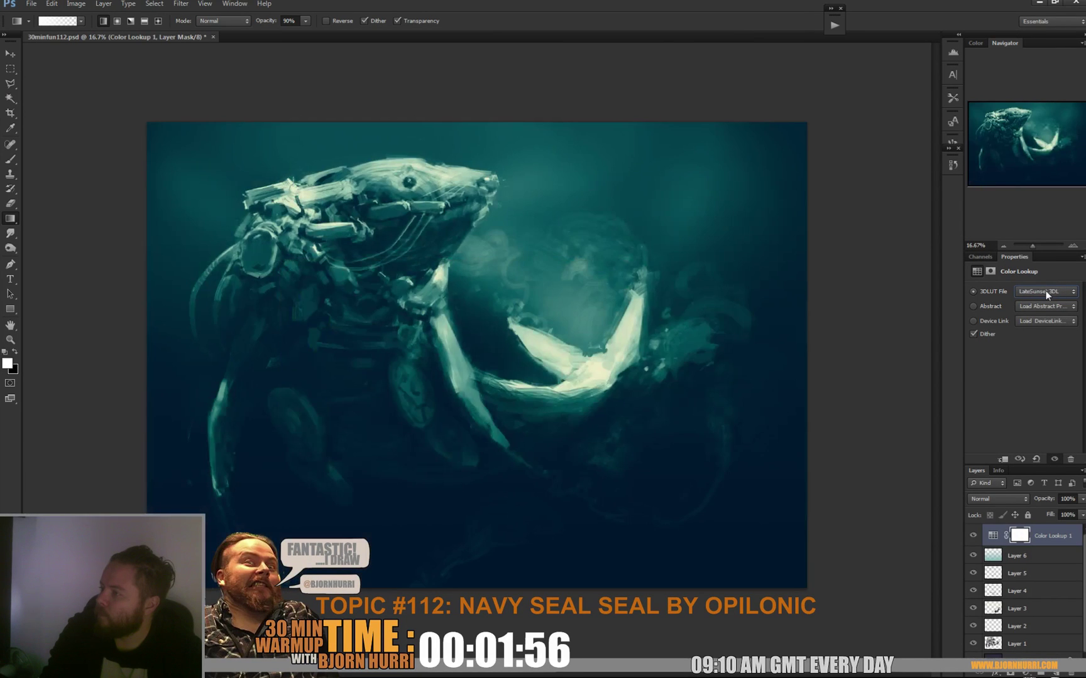
scroll(833, 312, "down", 3)
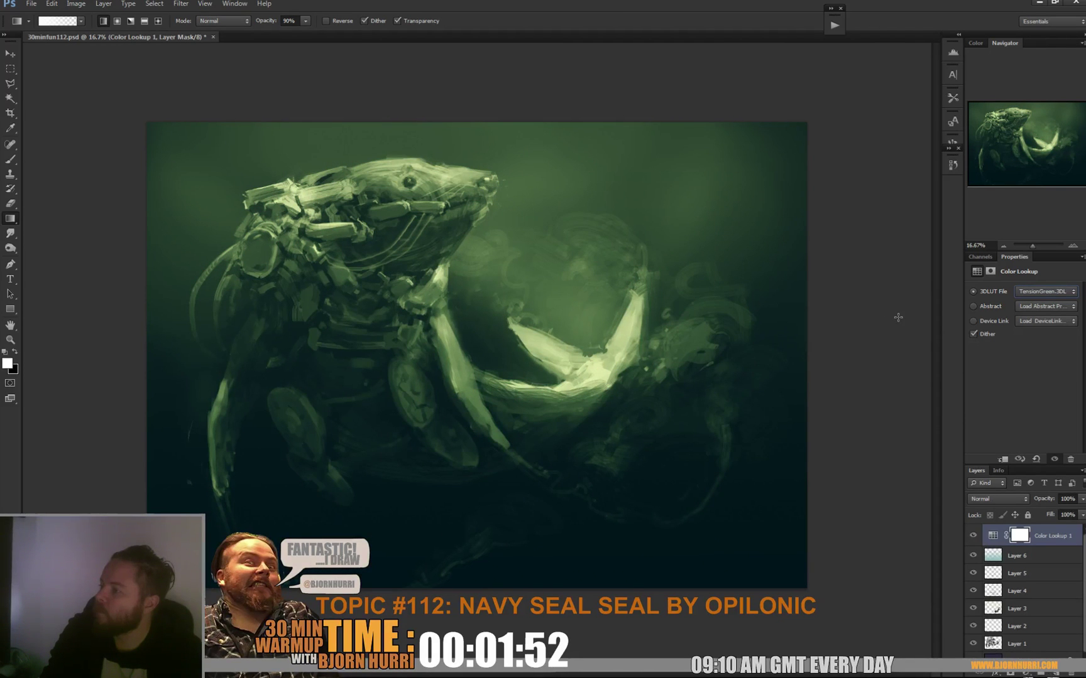
scroll(895, 316, "down", 1)
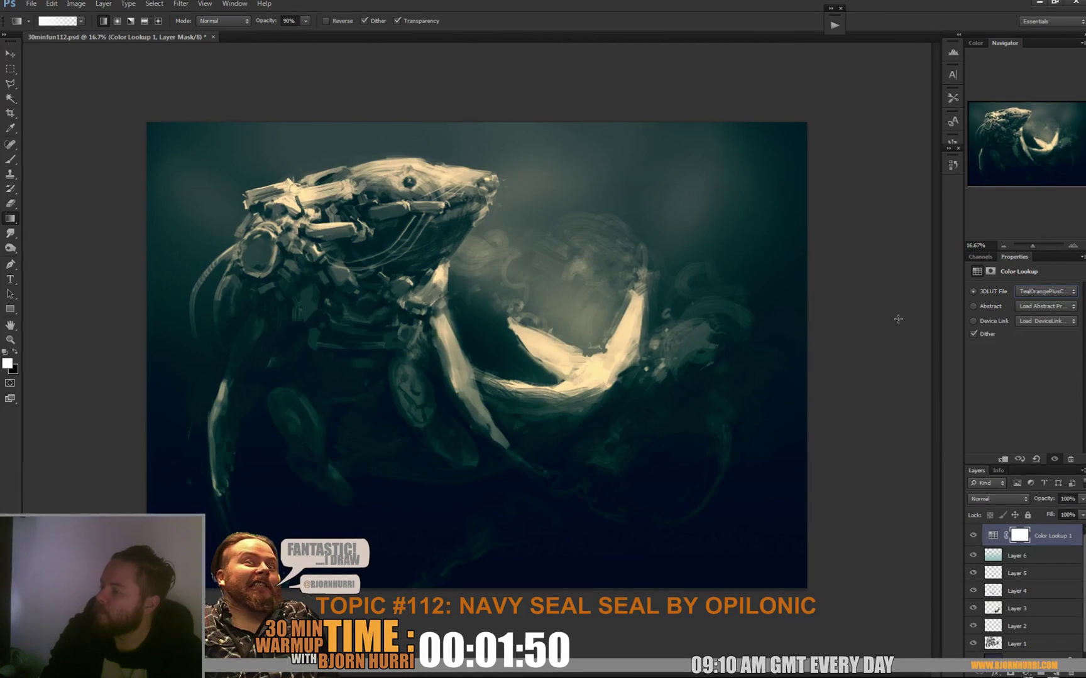
scroll(897, 317, "up", 1)
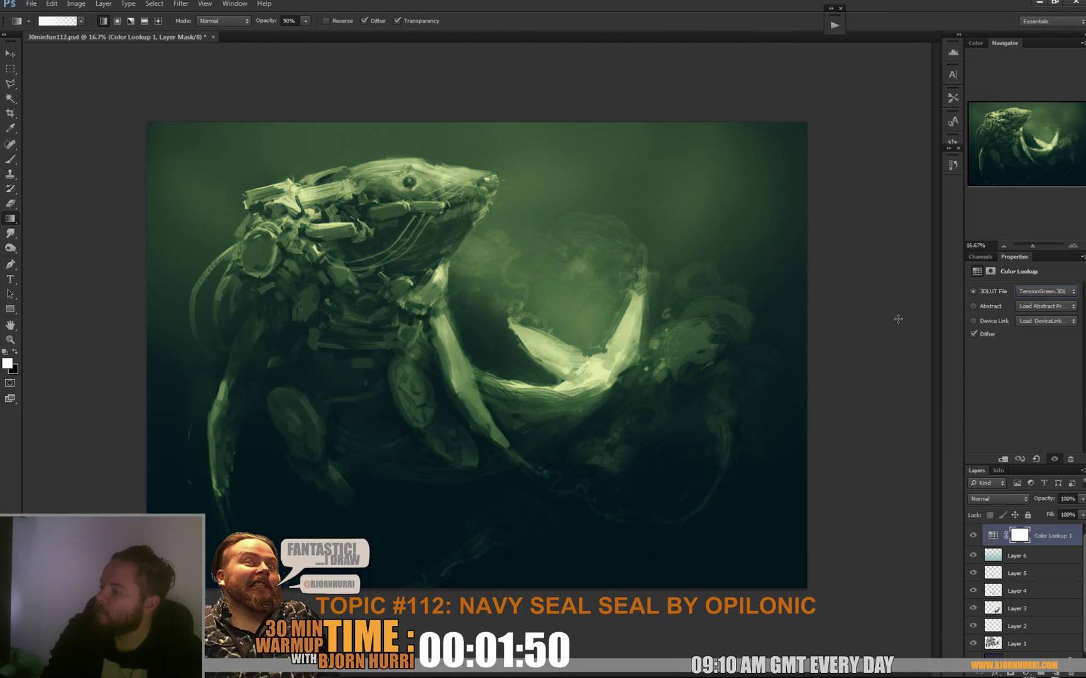
Set the Color Lookup layer's blend mode to Color and its opacity to 30%.
left_click(990, 498)
left_click(977, 481)
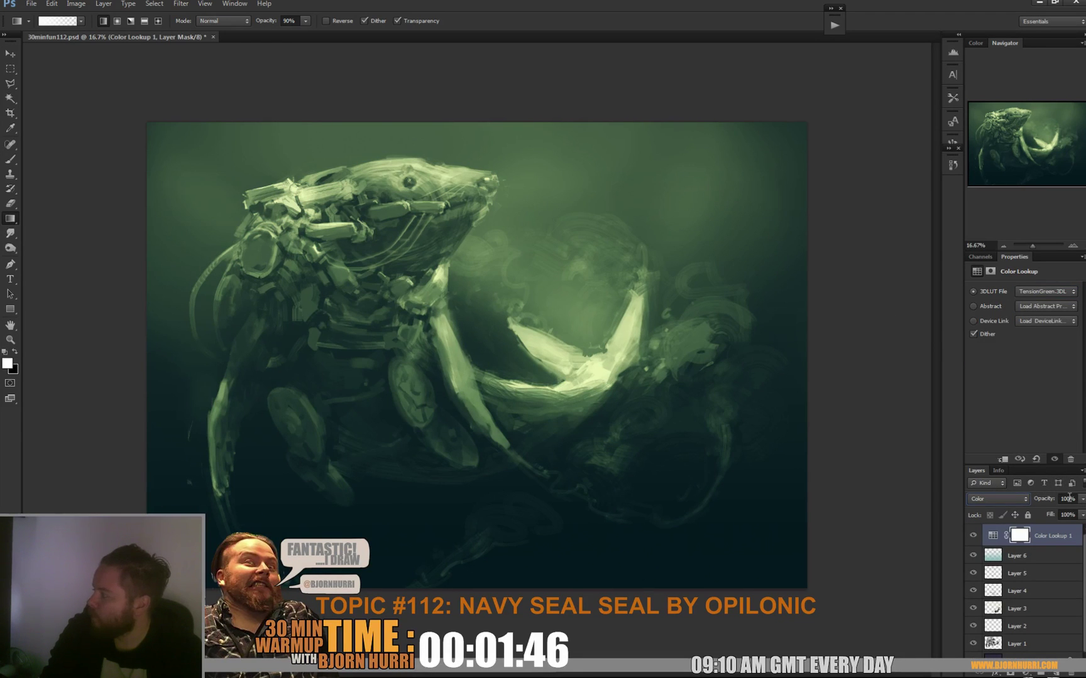
left_click_drag(1081, 506, 1063, 512)
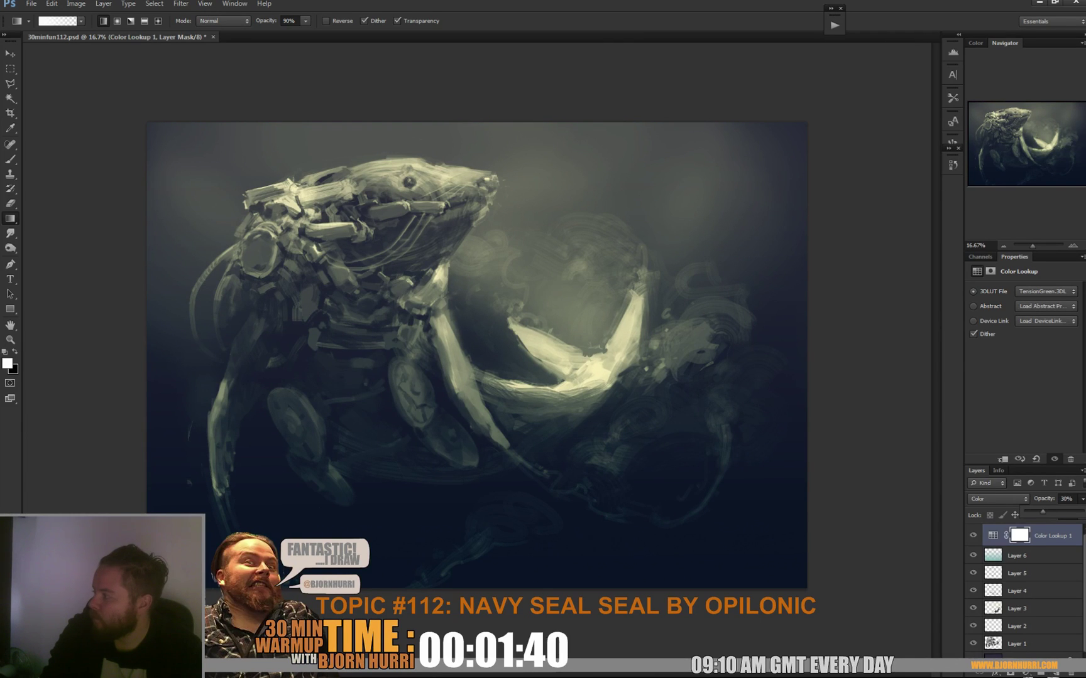
left_click(1081, 499)
left_click(1081, 514)
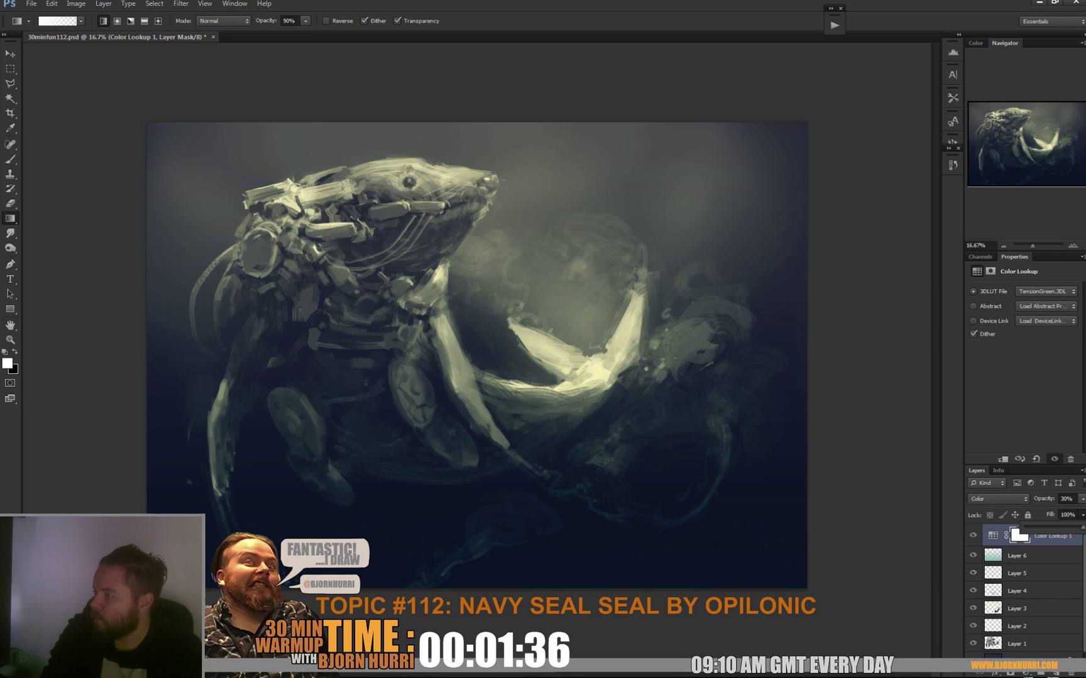
Add a new layer and select the painting's bright cream tones with Color Range, adjusting the fuzziness.
key("ctrl+shift+alt+n")
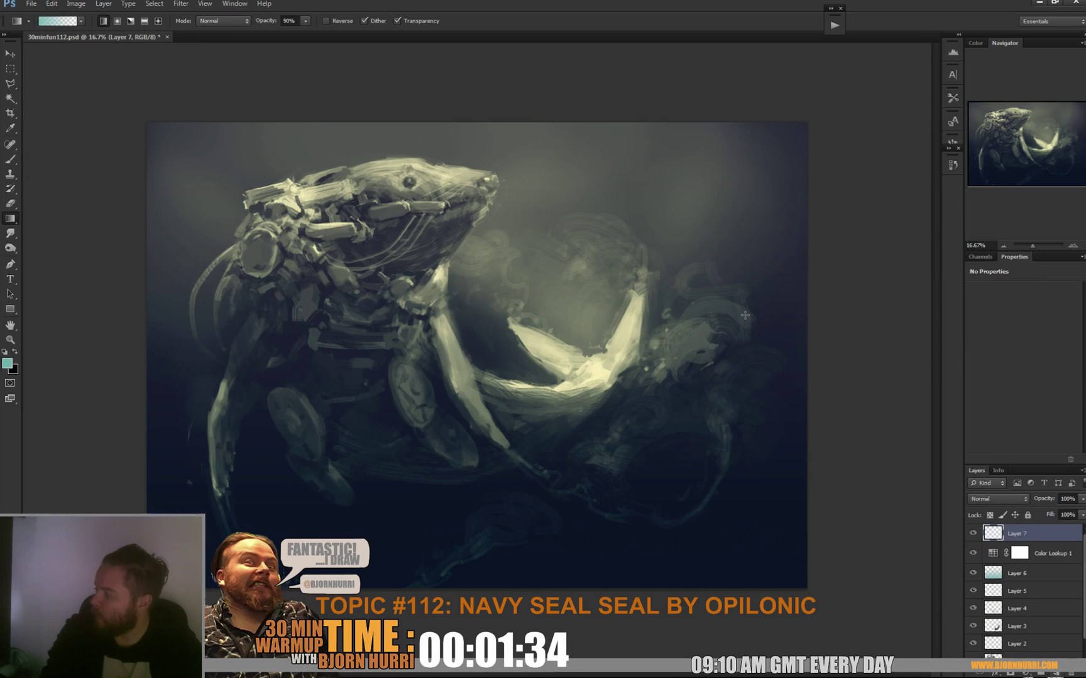
left_click(154, 3)
left_click(203, 103)
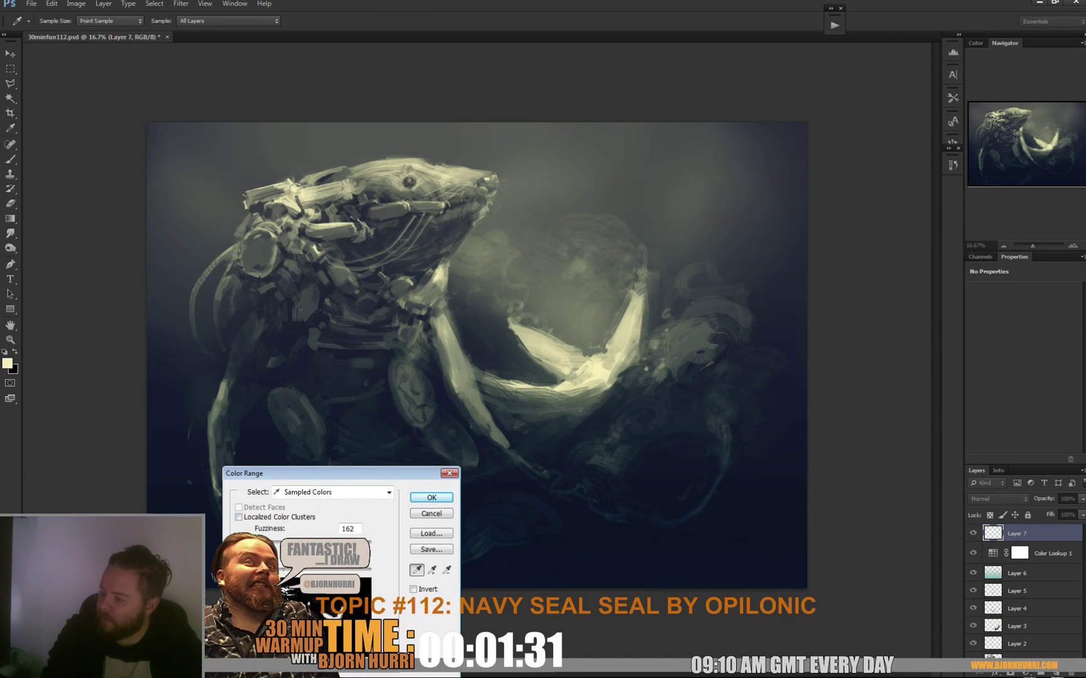
left_click_drag(346, 542, 358, 541)
key("Return")
key("g")
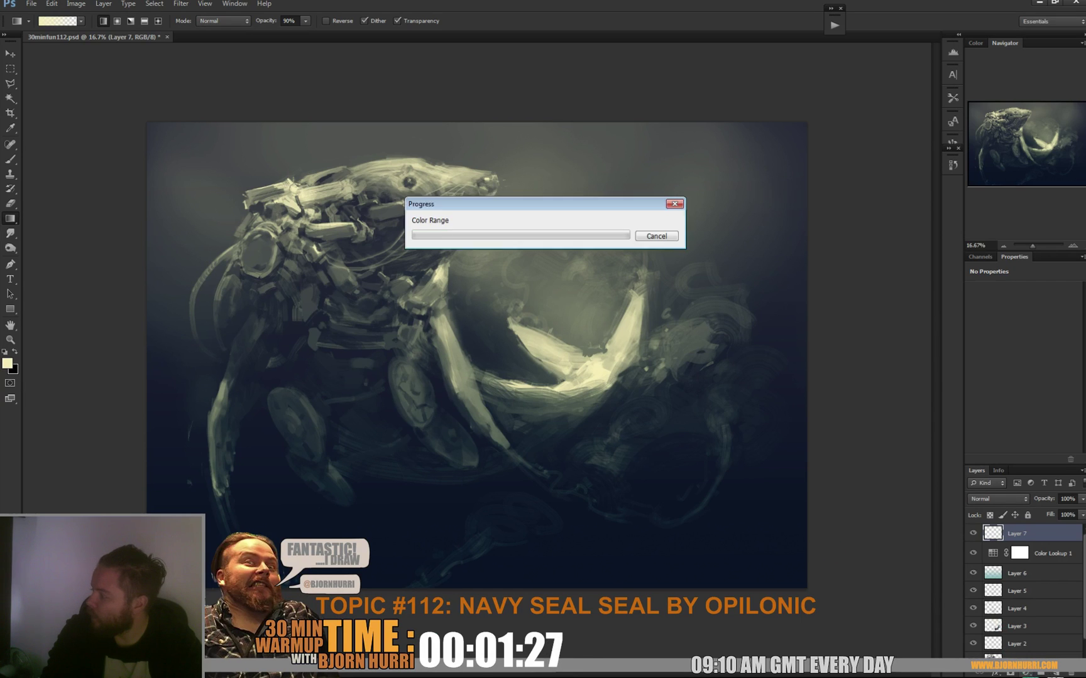
Add a Photo Filter adjustment layer masked to the selected bright tones, compare its filter presets on the painting, and choose Orange.
left_click(1024, 672)
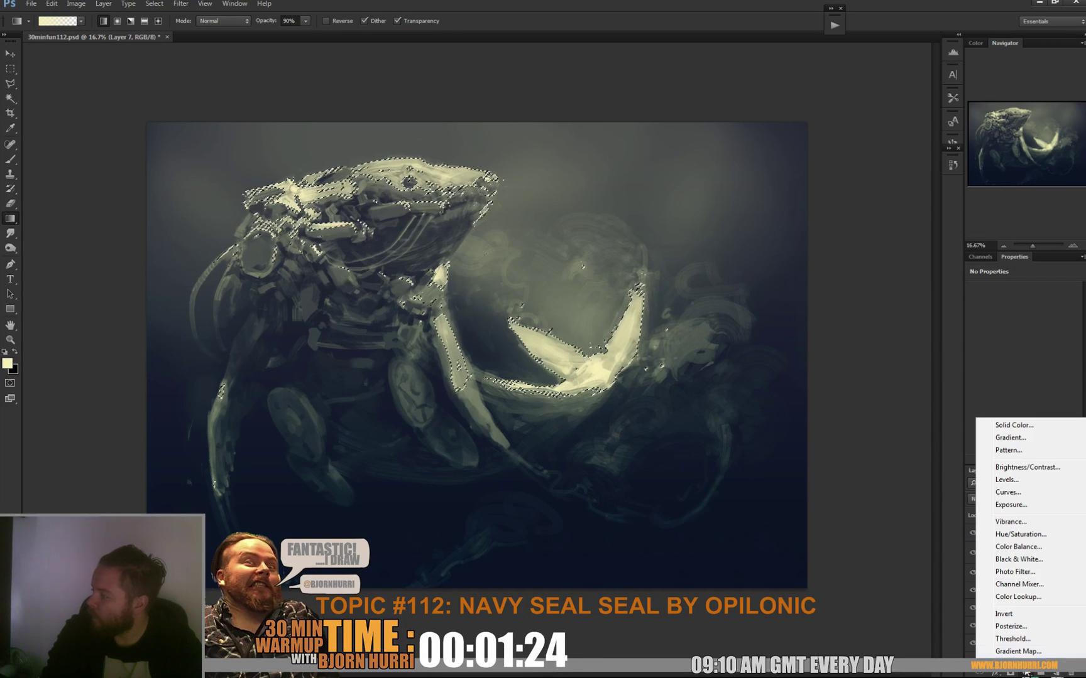
left_click(1016, 572)
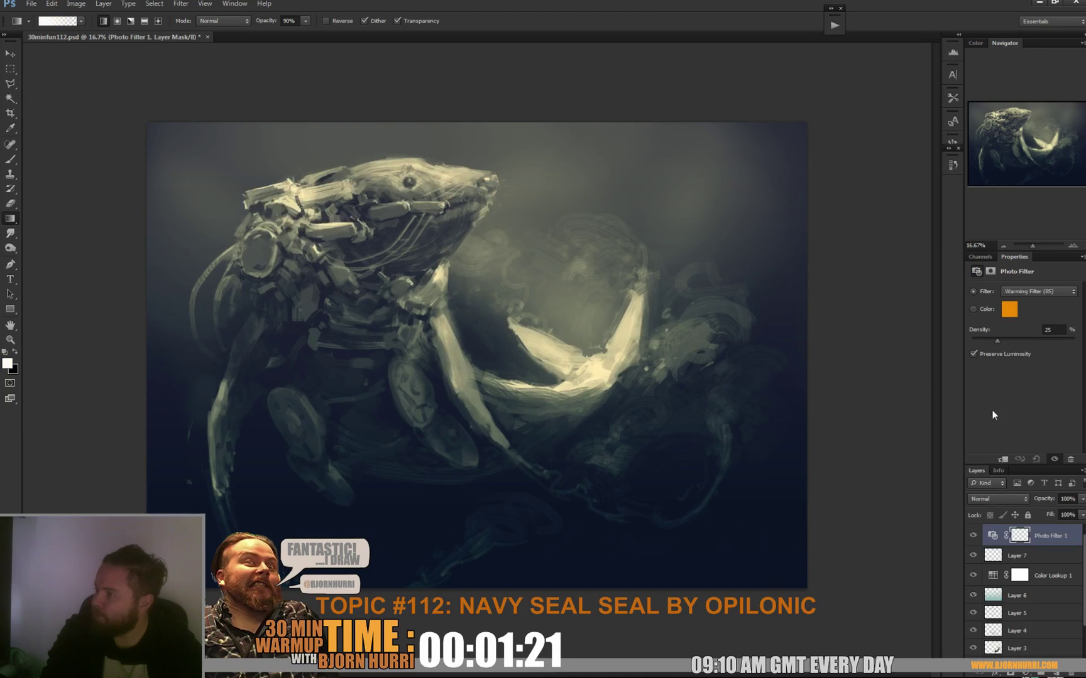
scroll(1023, 291, "down", 1)
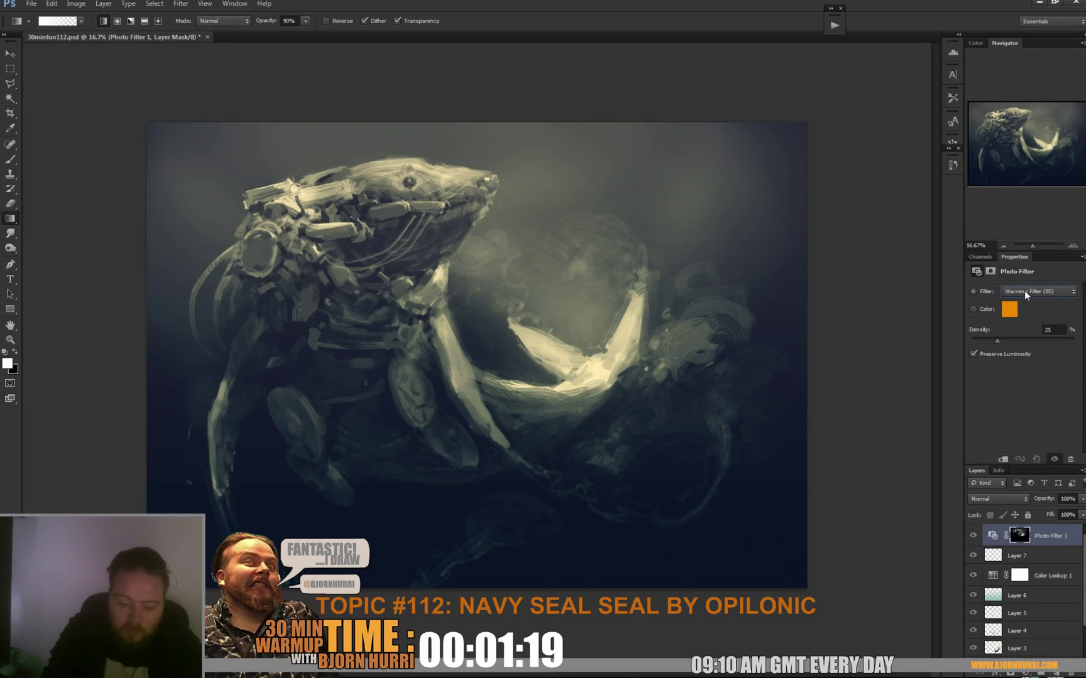
scroll(1023, 290, "down", 1)
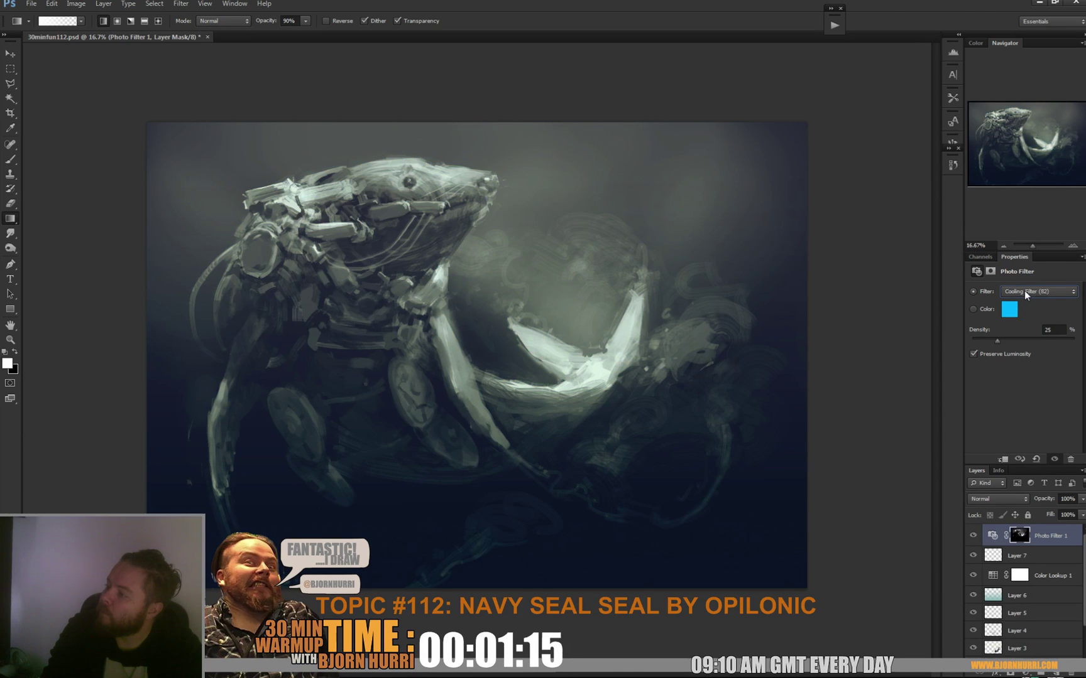
scroll(1024, 290, "down", 1)
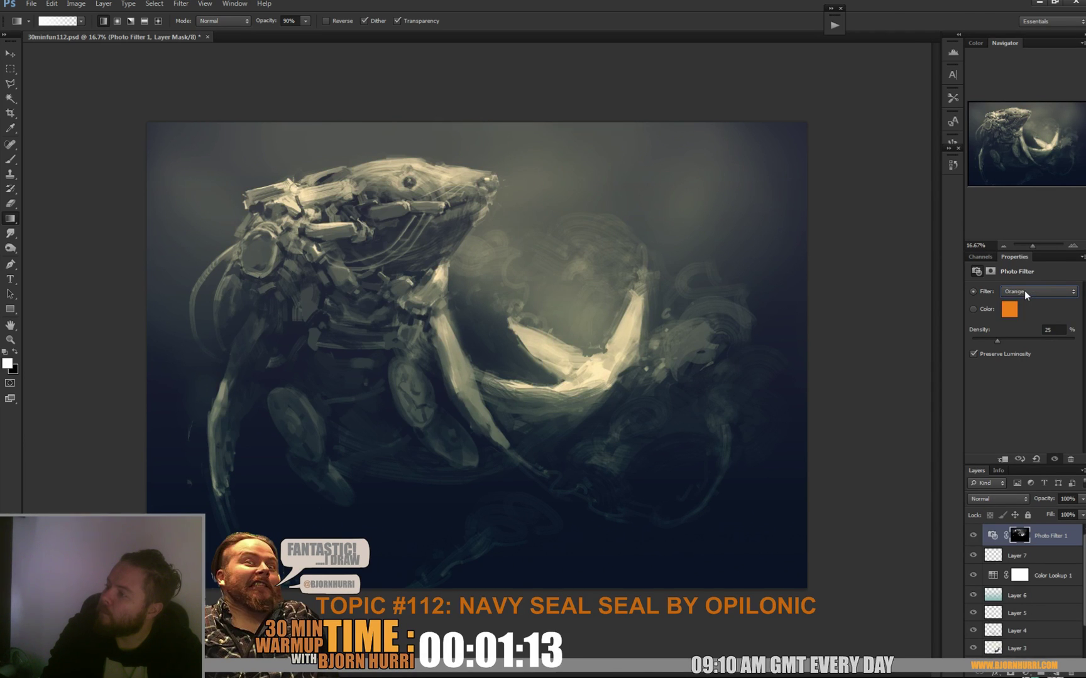
scroll(1023, 291, "down", 1)
scroll(1024, 290, "down", 1)
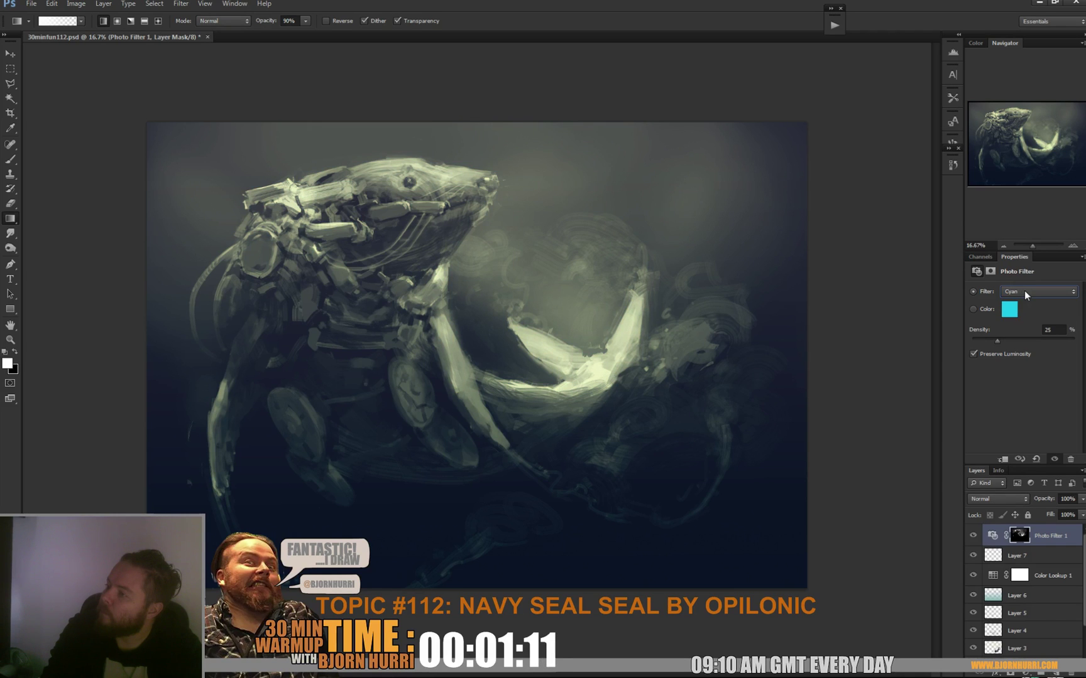
scroll(1023, 290, "down", 1)
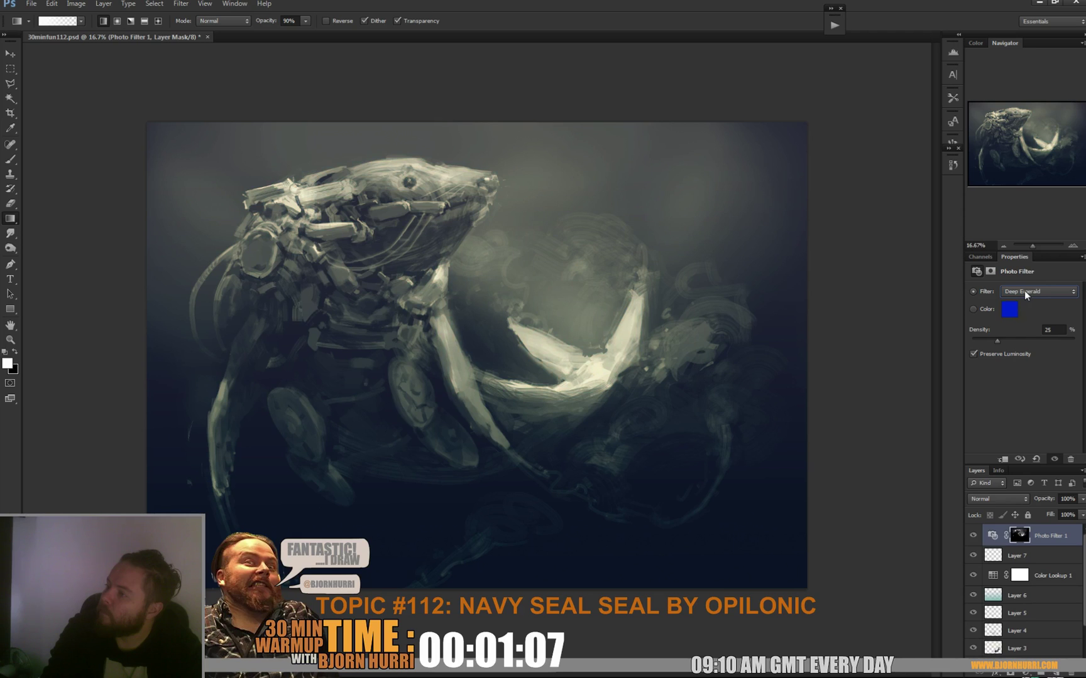
scroll(1023, 290, "down", 1)
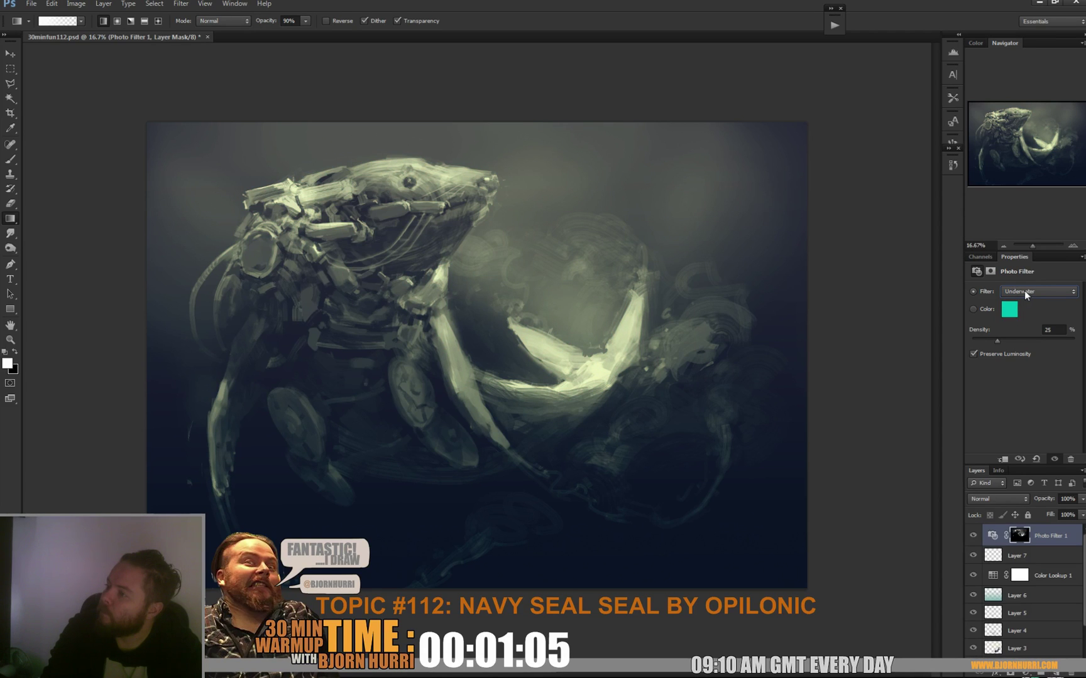
scroll(1039, 296, "up", 2)
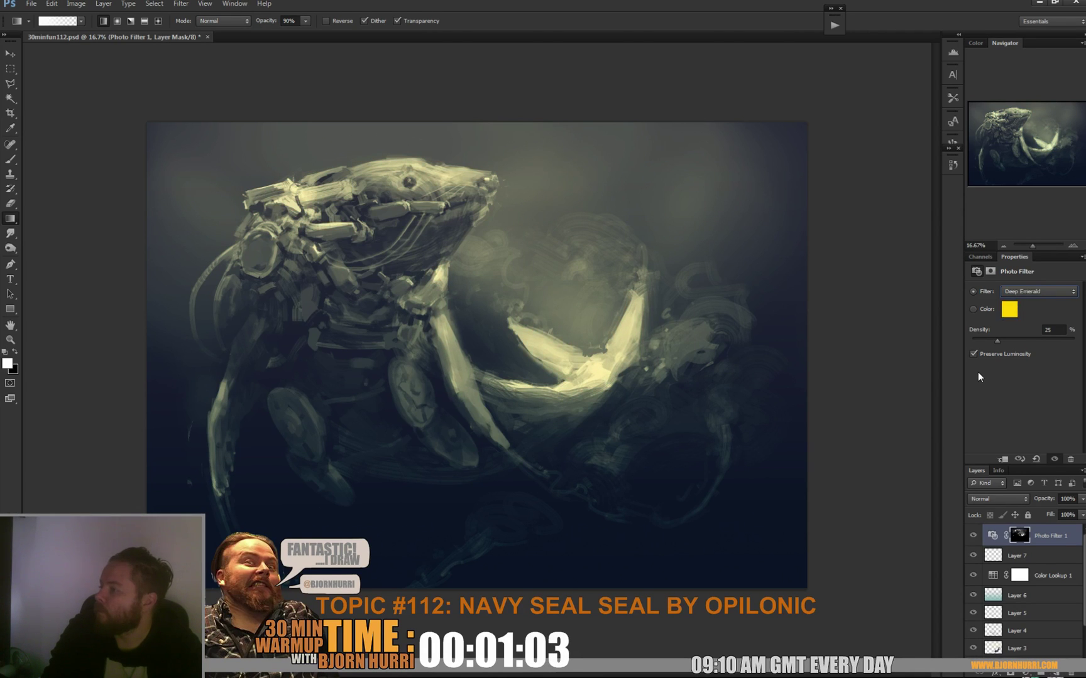
key("Up")
key("Up")
key("Up")
key("Up")
key("Up")
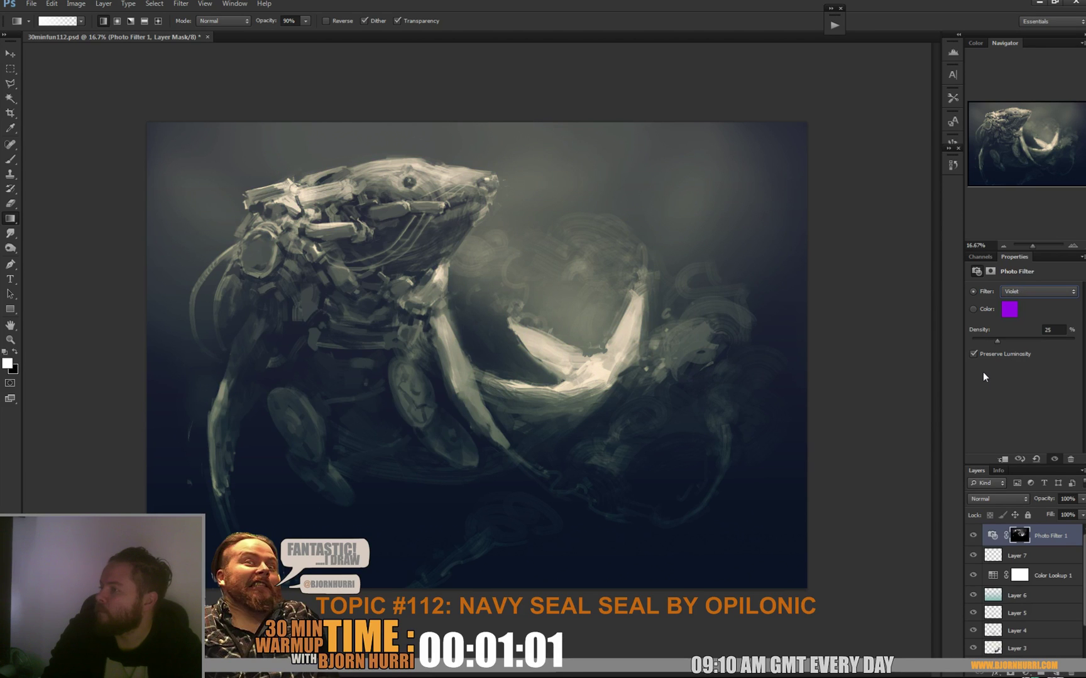
key("Up")
key("Up")
key("Up")
key("Up")
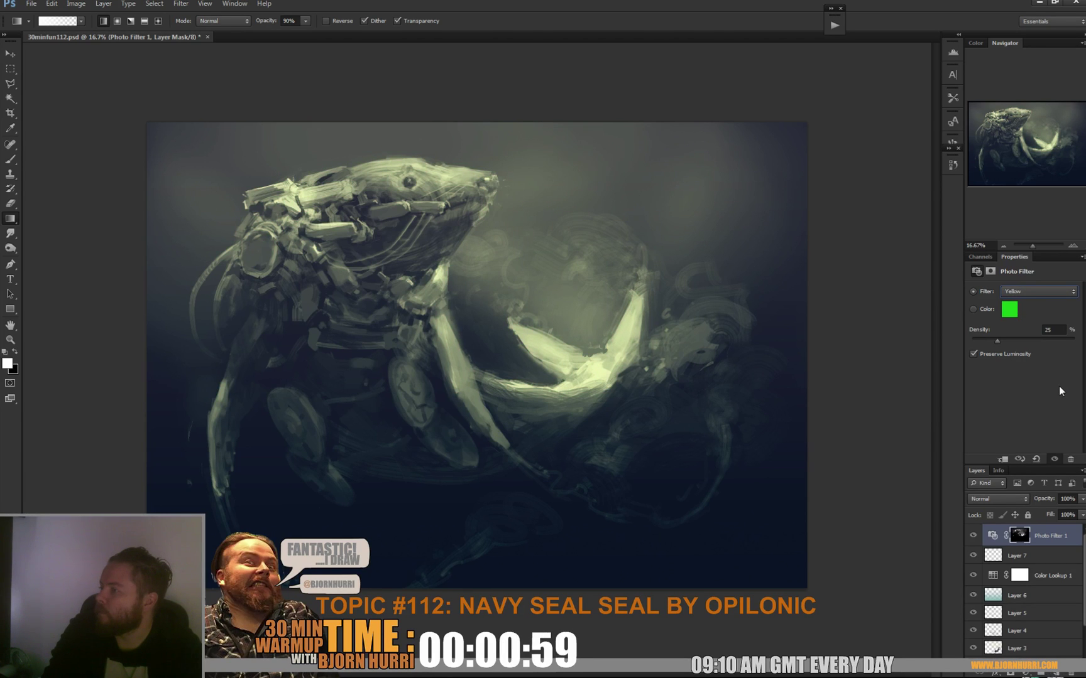
key("Up")
key("Up")
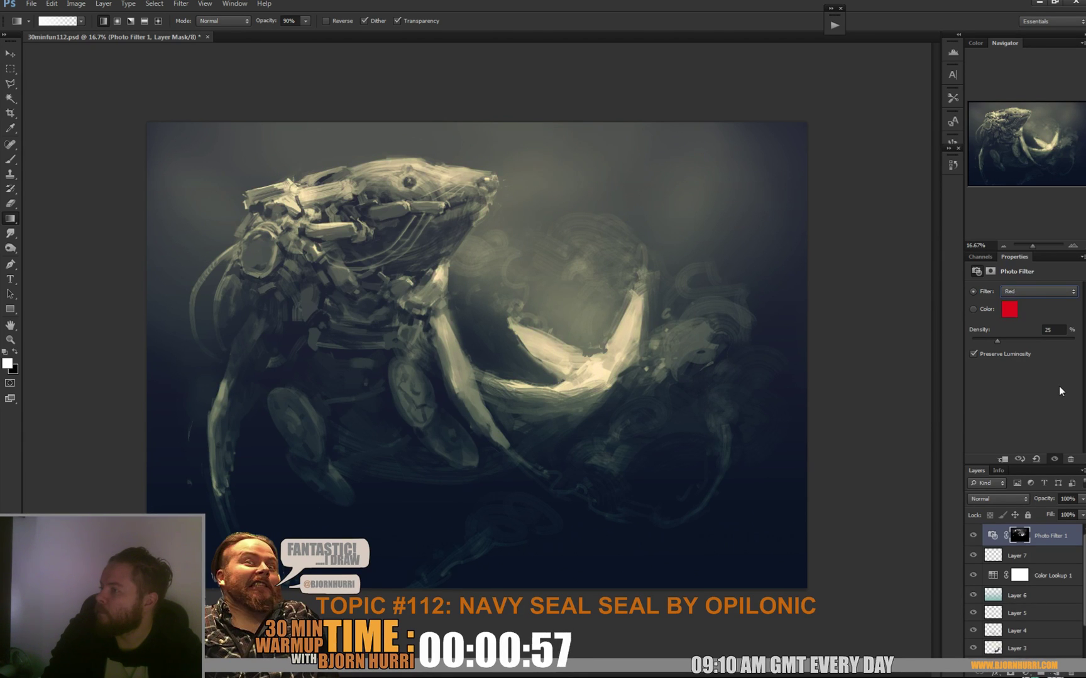
key("Down")
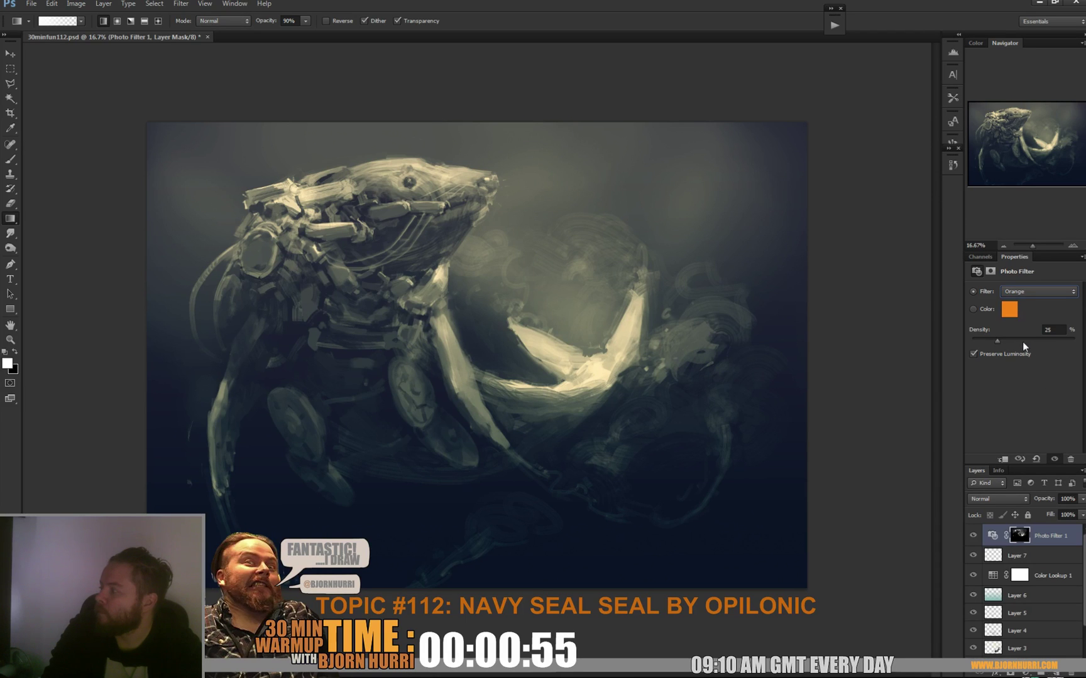
Set the Photo Filter's density to 45% and compare the painting with the filter hidden and shown.
left_click_drag(1023, 342, 1017, 342)
left_click(974, 536)
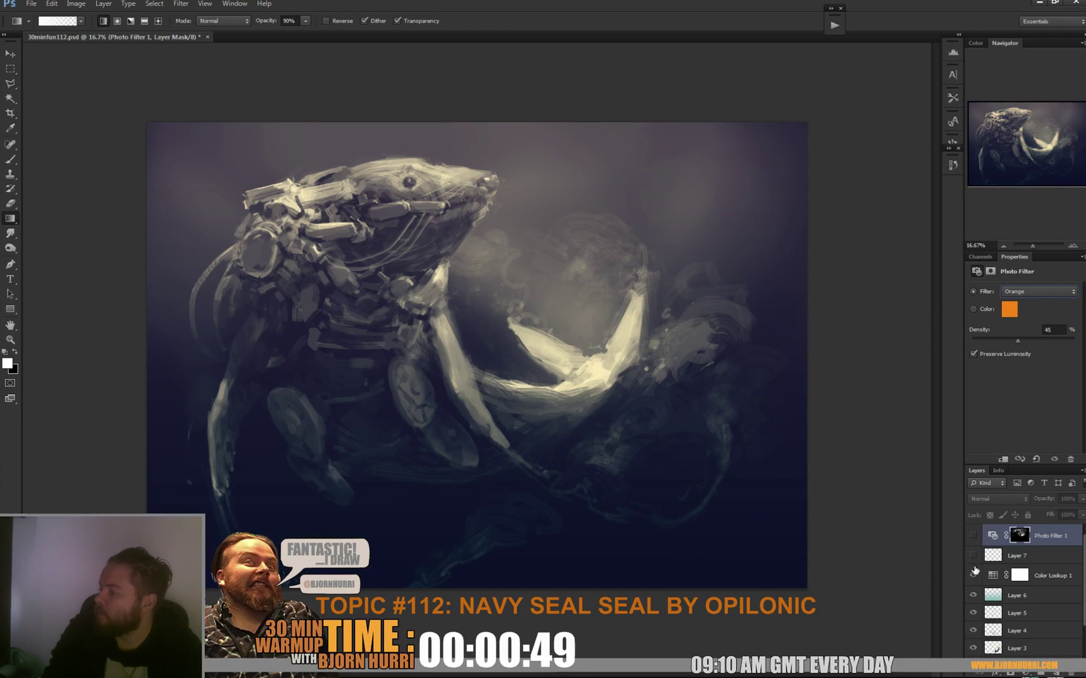
left_click(973, 537)
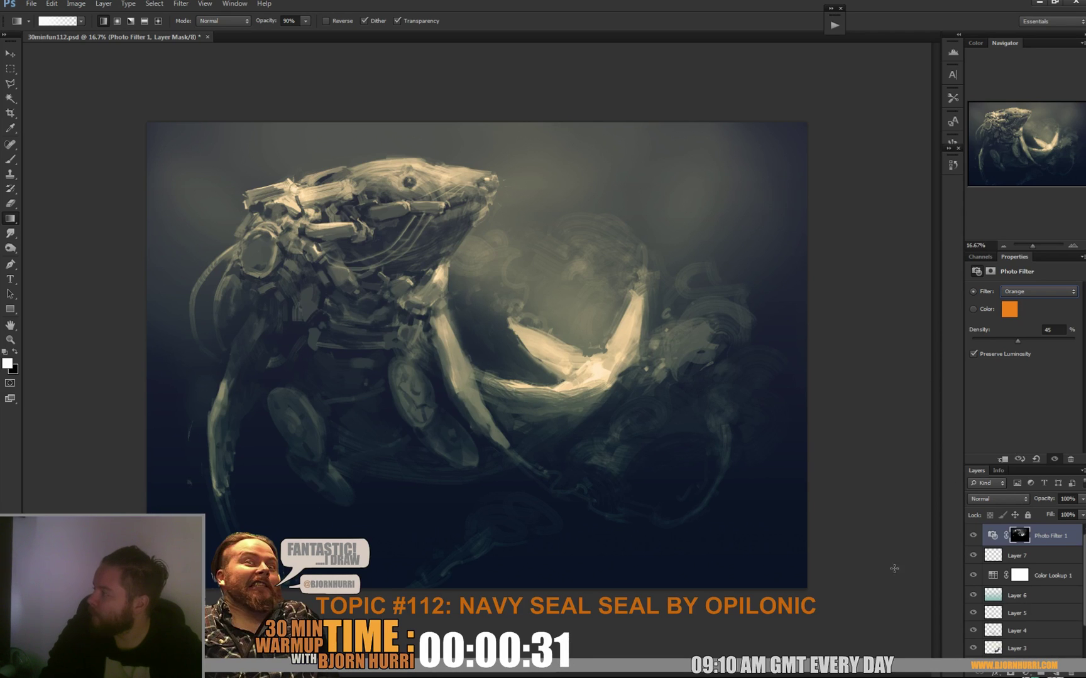
Add a new layer above the Photo Filter layer and set its blend mode to Color Dodge.
left_click(1060, 674)
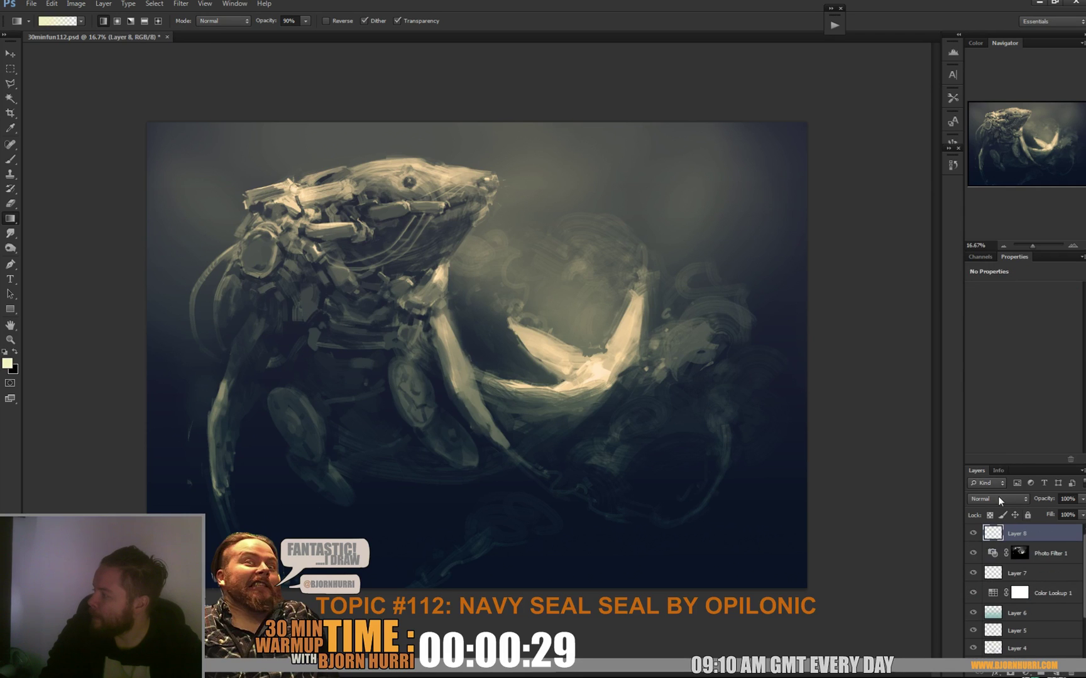
left_click(998, 499)
left_click(1001, 307)
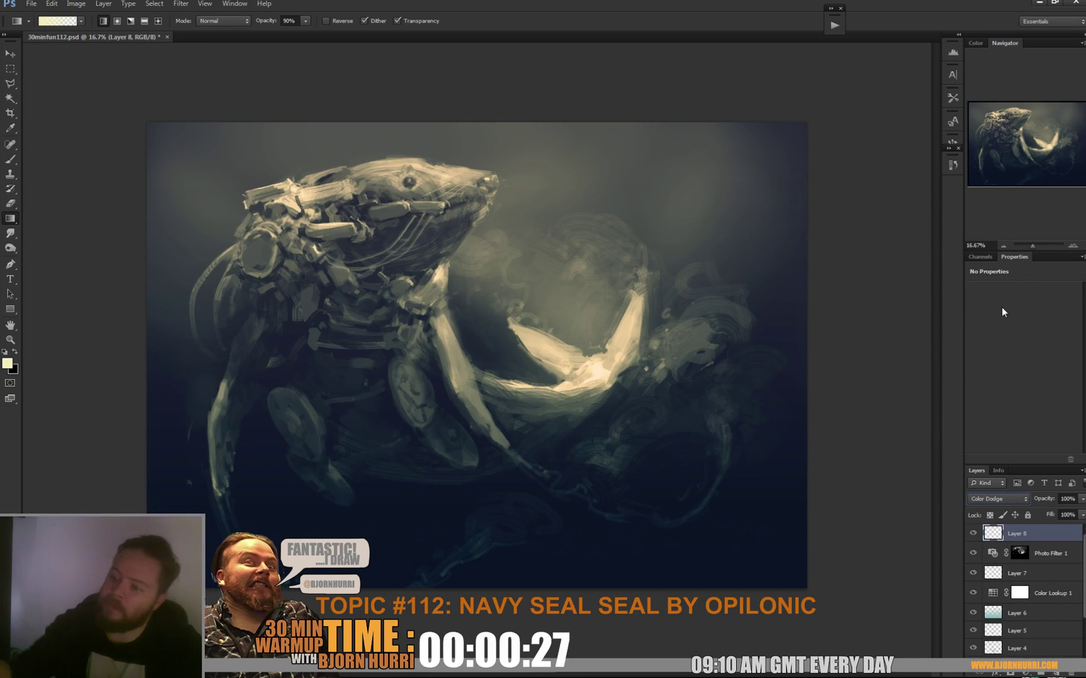
Change the foreground color to a medium sea green.
left_click(8, 364)
left_click(223, 272)
left_click_drag(223, 272, 223, 278)
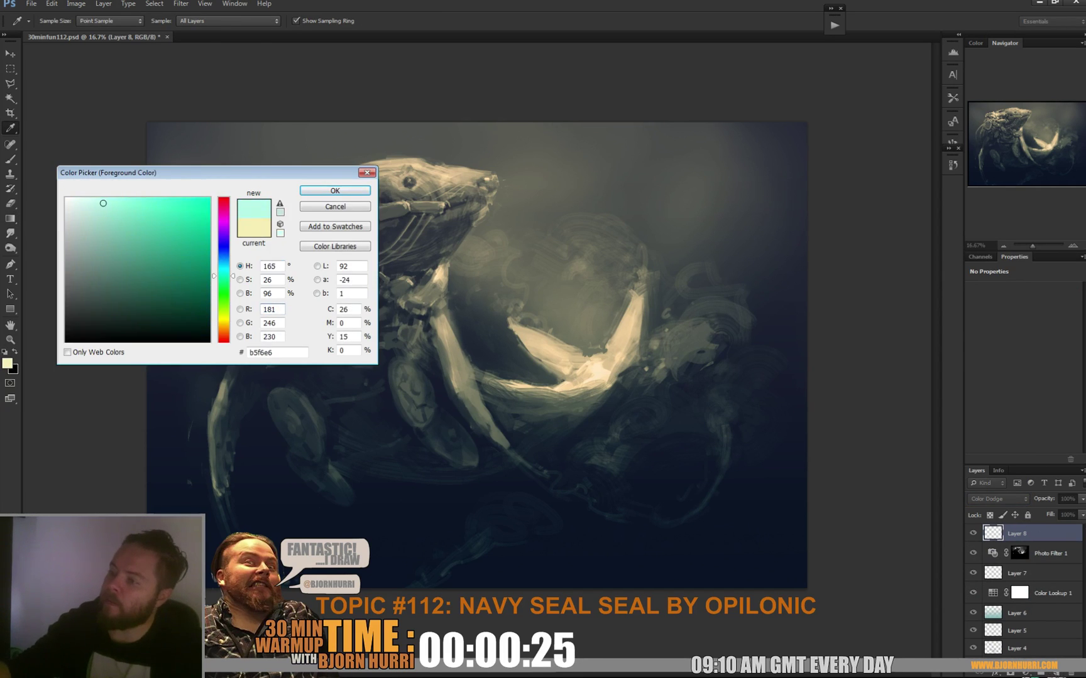
left_click_drag(165, 231, 181, 247)
left_click(343, 191)
Choose the soft round brush with 0% hardness and enlarge it to 1289 px.
key("b")
right_click(372, 201)
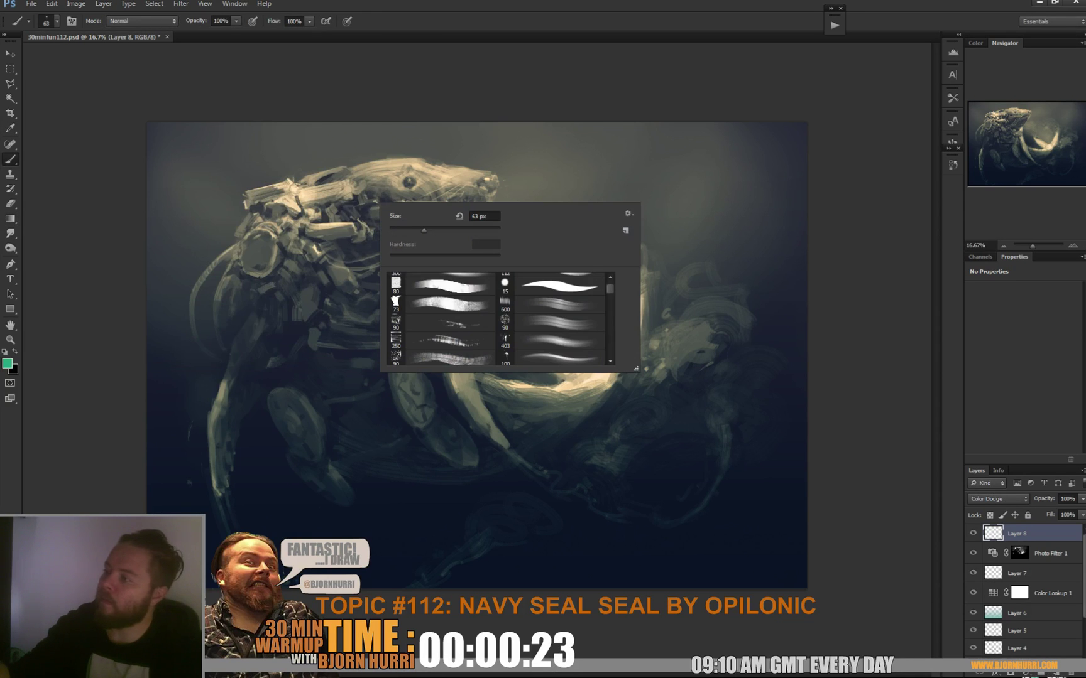
left_click(441, 282)
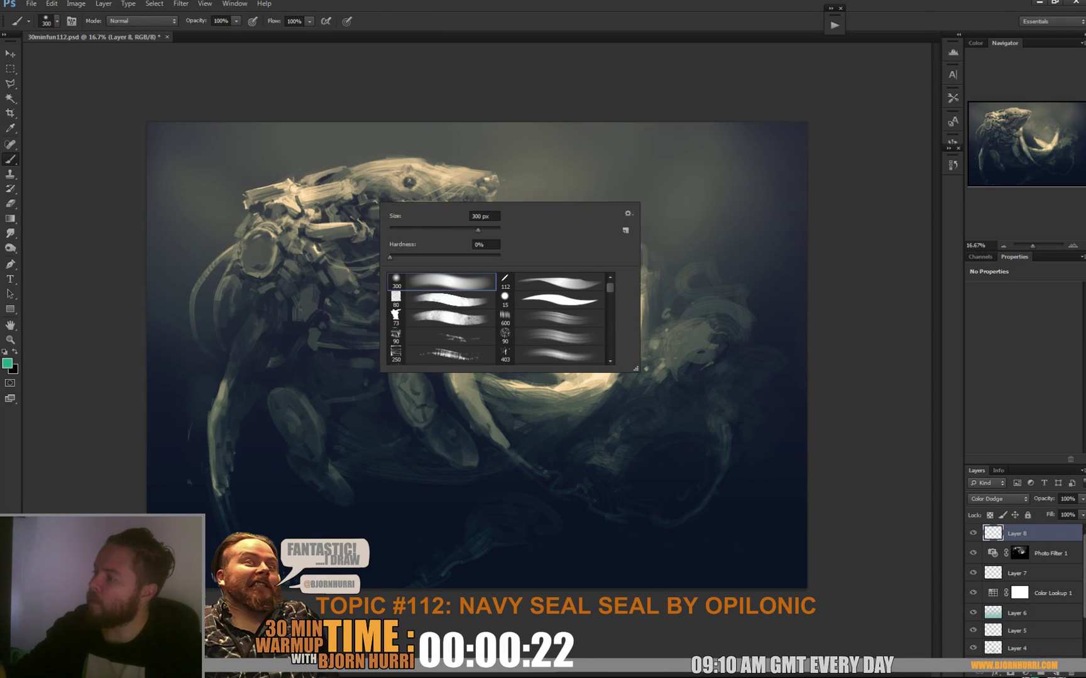
left_click_drag(478, 230, 489, 230)
key("Return")
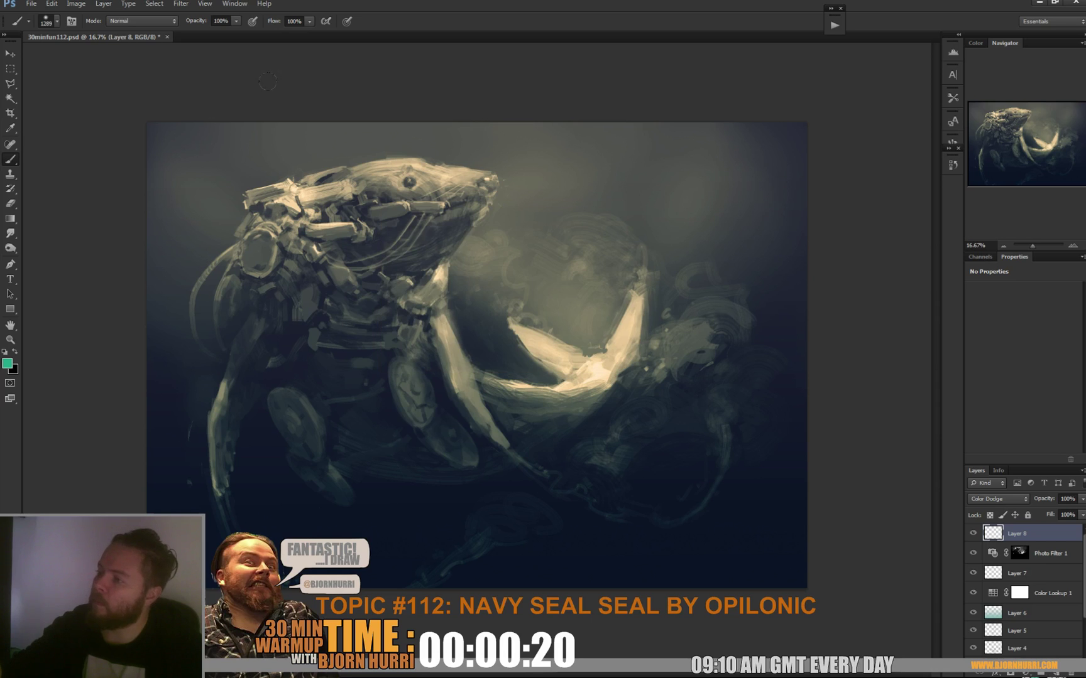
Paint a soft green glow across the upper background and the seal's head, and reduce the Color Dodge layer's fill to 66%.
left_click(267, 142)
left_click(195, 192)
mouse_move(321, 121)
left_mouse_down()
mouse_move(377, 154)
mouse_move(452, 163)
mouse_move(560, 218)
left_mouse_up()
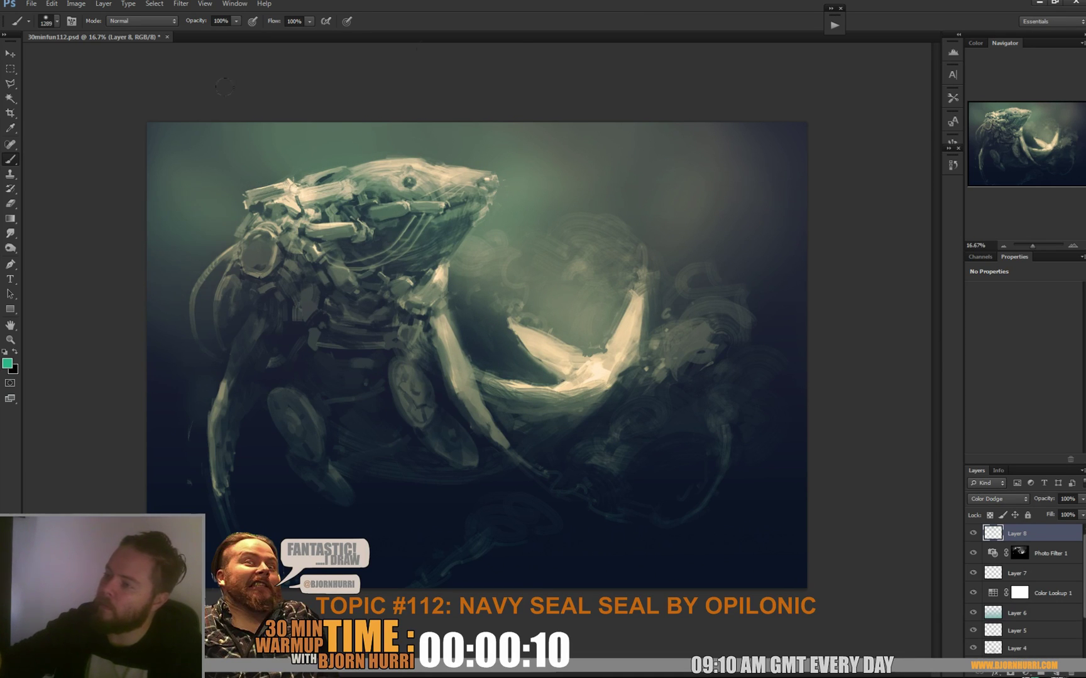
left_click(203, 151)
left_click(548, 148)
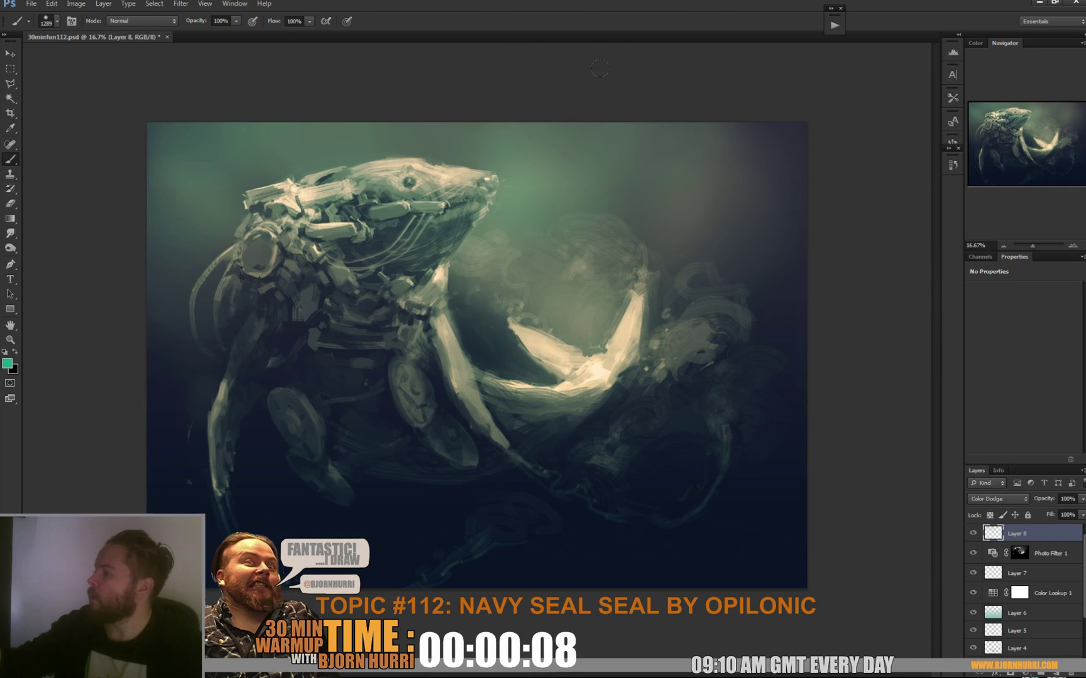
mouse_move(614, 153)
left_mouse_down()
mouse_move(601, 97)
mouse_move(500, 63)
mouse_move(370, 103)
mouse_move(318, 104)
mouse_move(112, 61)
left_mouse_up()
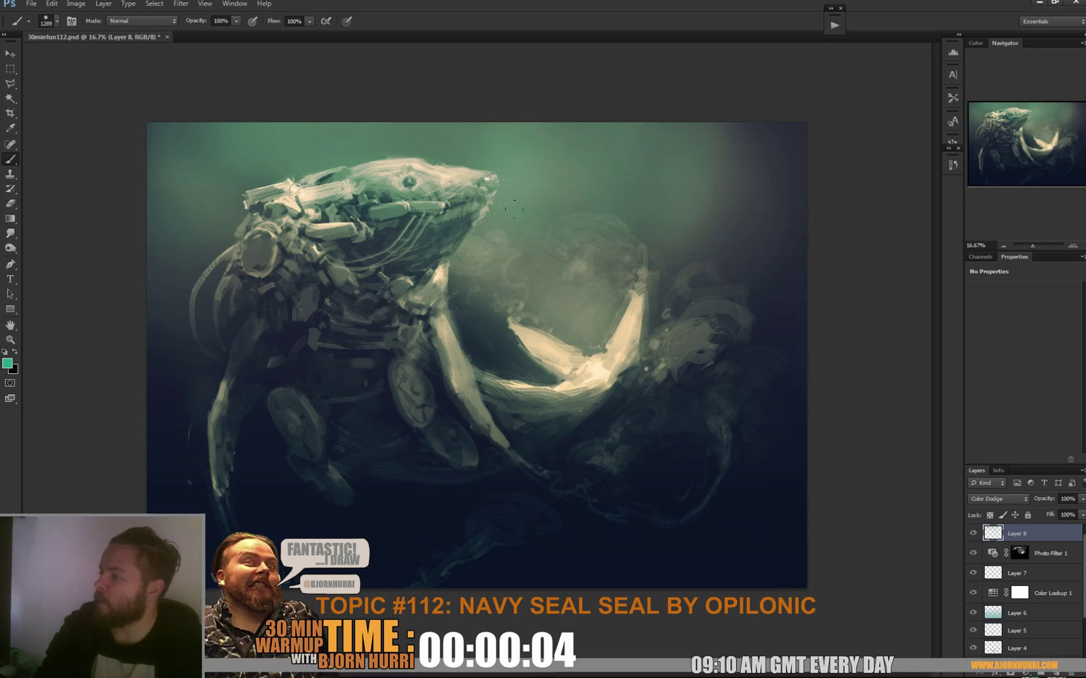
key("g")
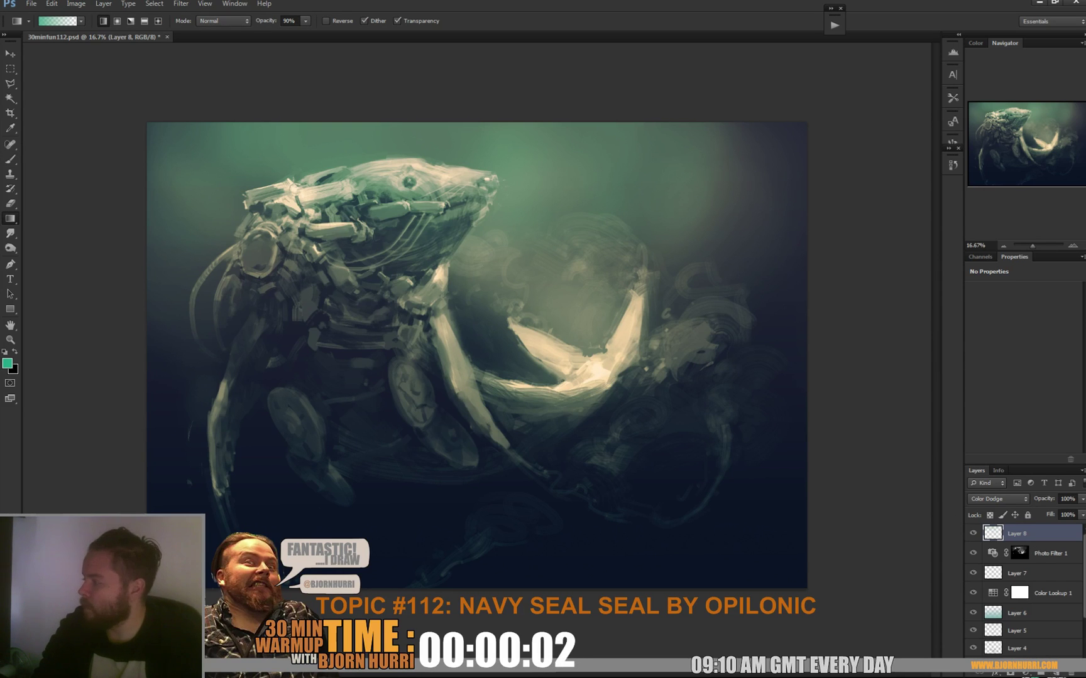
left_click_drag(1080, 527, 1063, 527)
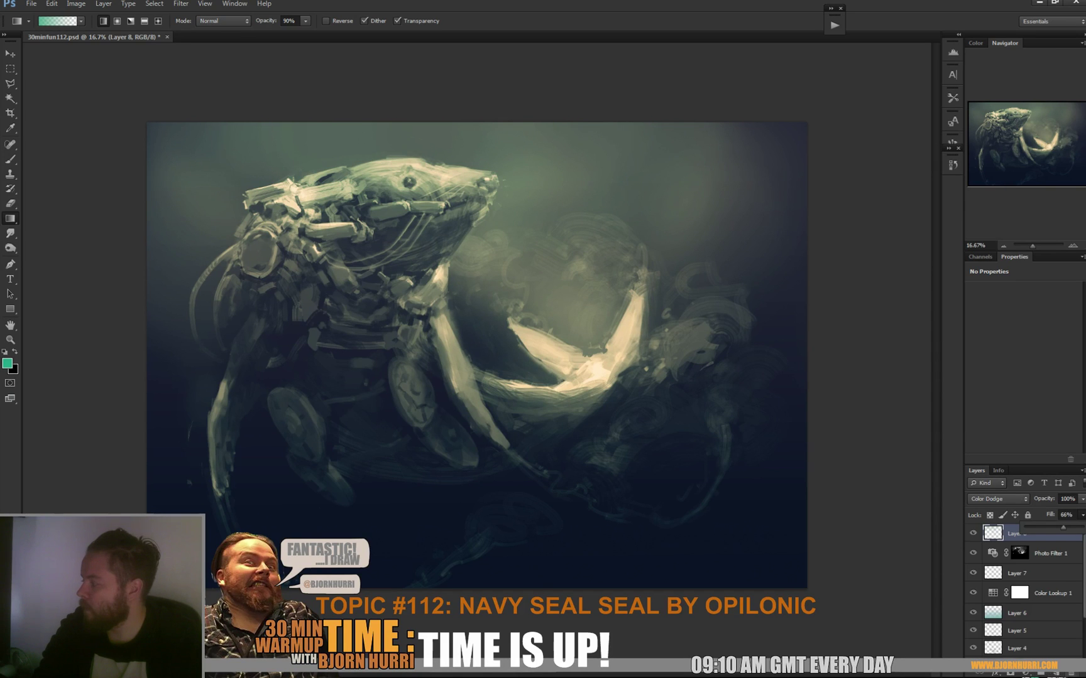
Add a new layer and draw a green-to-transparent gradient on it from above the seal down to the dark lower area.
left_click(1056, 673)
left_click_drag(345, 69, 461, 538)
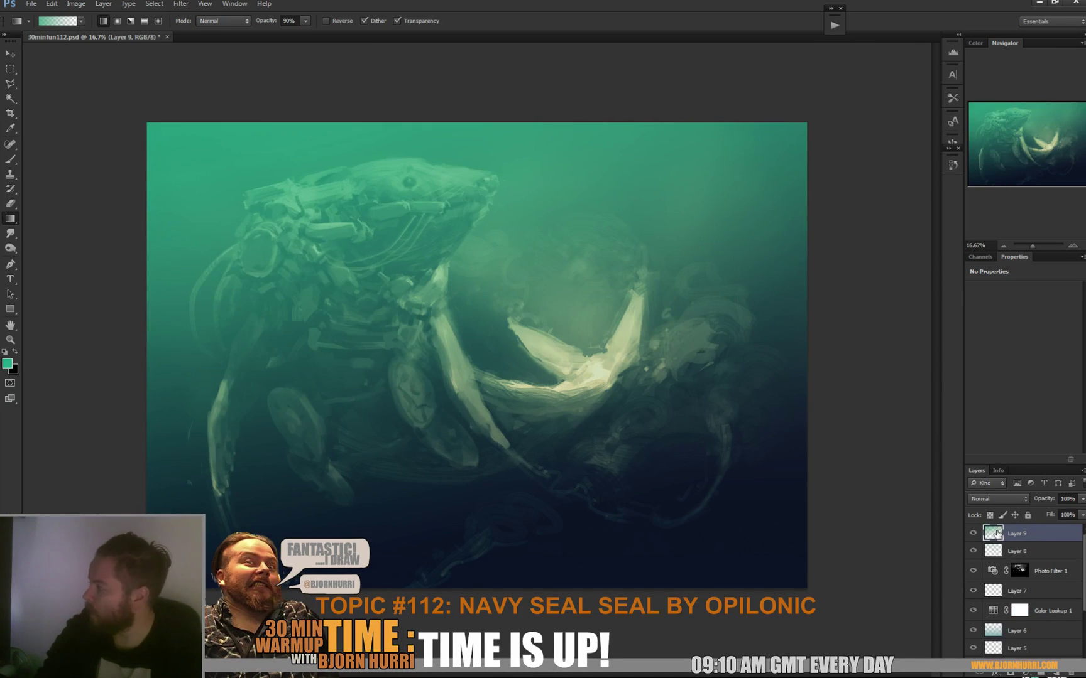
Compare blend modes for the green gradient layer and choose Linear Dodge (Add).
left_click(989, 498)
left_click(989, 498)
key("Down")
key("Down")
key("Down")
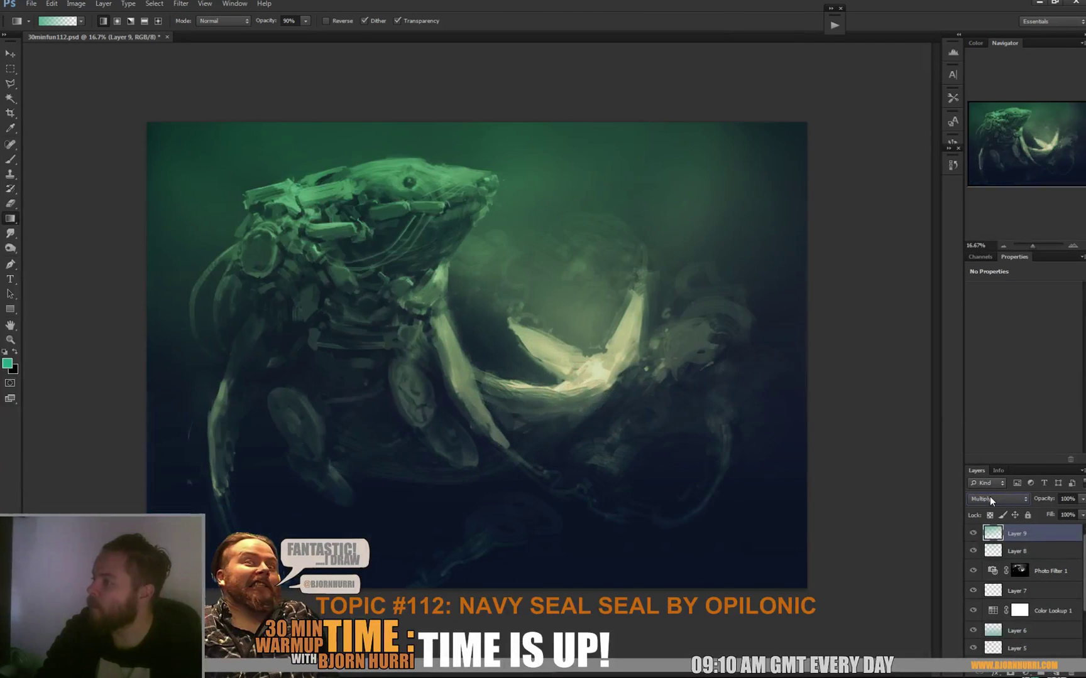
key("Down")
key("Down")
key("Down")
key("Down")
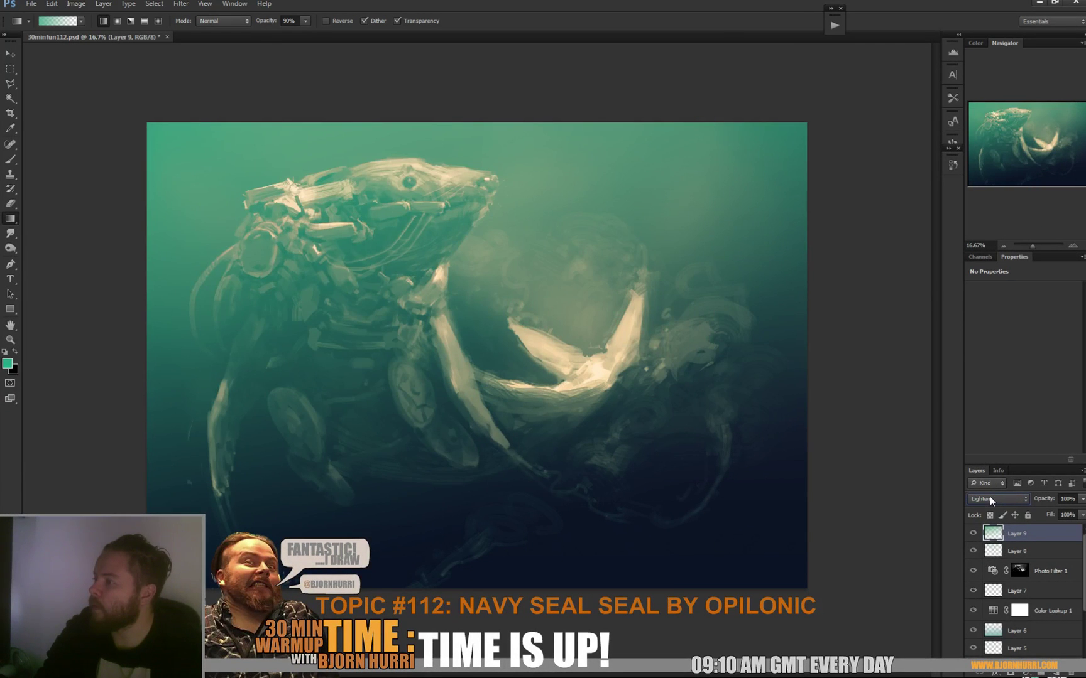
key("Down")
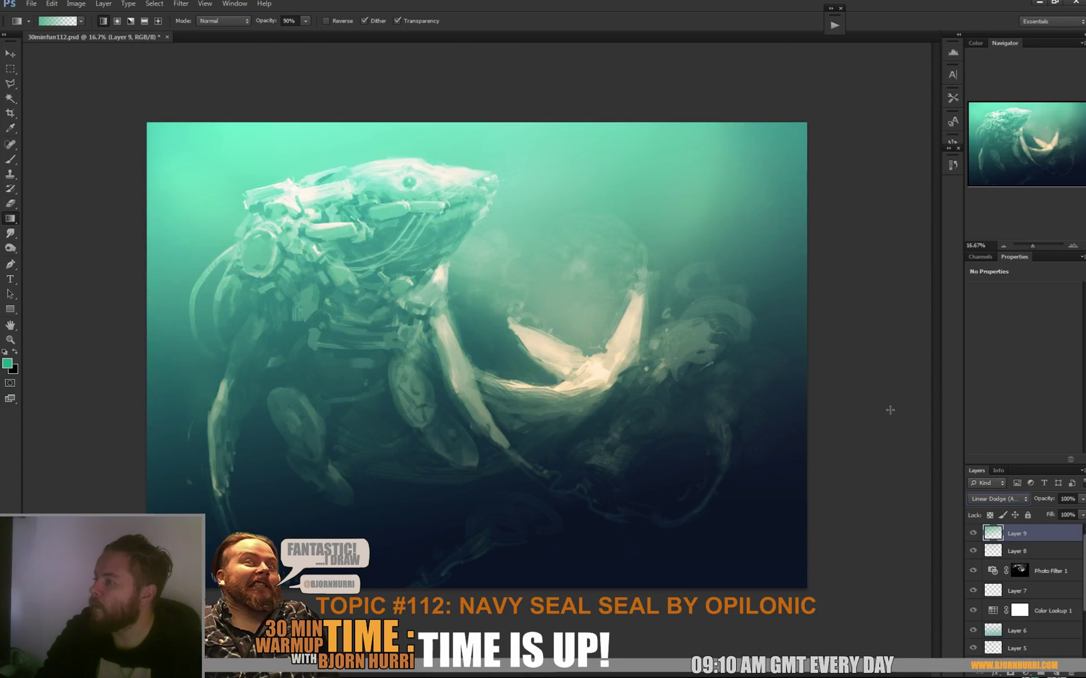
key("Down")
key("Up")
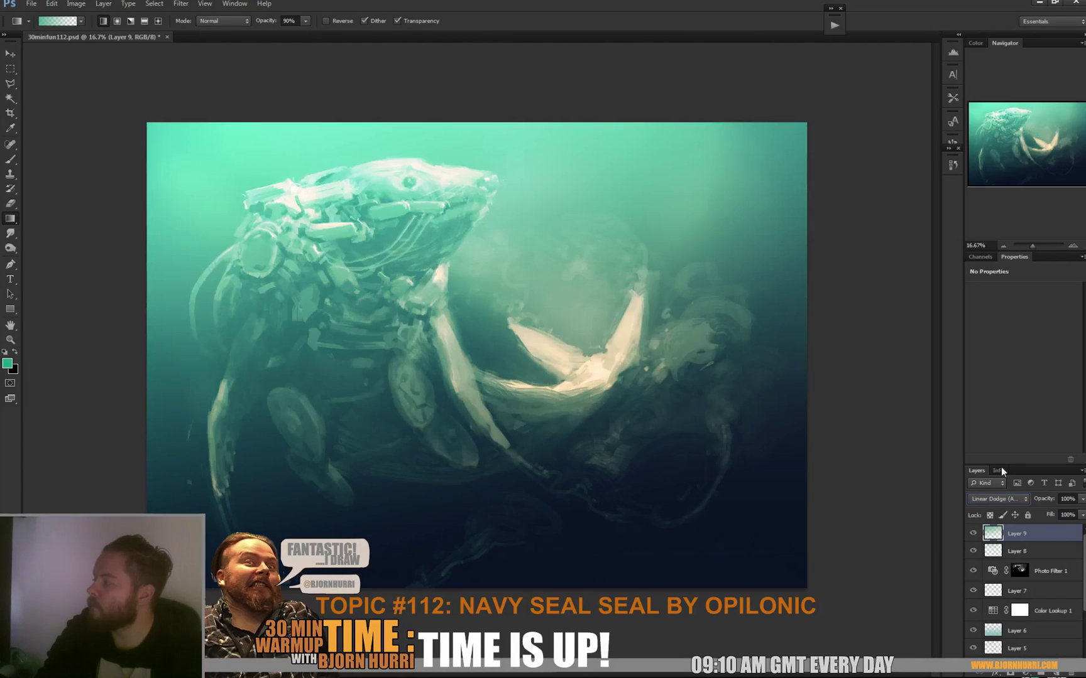
Reduce the green gradient layer's fill to just under 50% and its opacity to 26%.
left_click(1083, 515)
left_click_drag(1079, 527, 1061, 512)
left_click(1081, 498)
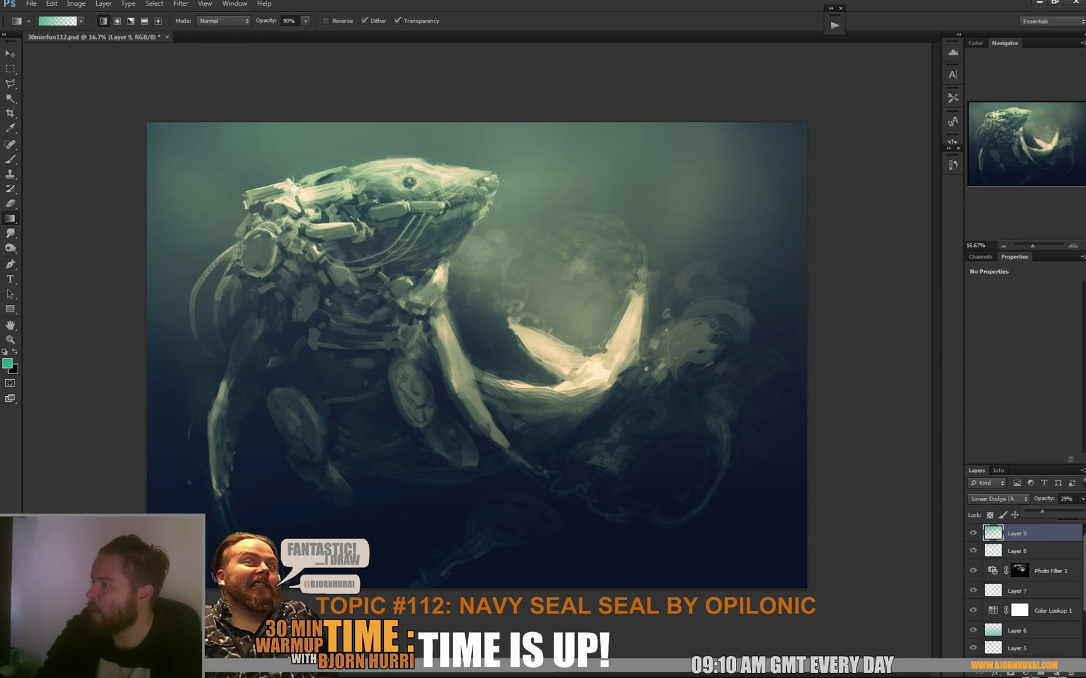
left_click_drag(1042, 512, 1039, 512)
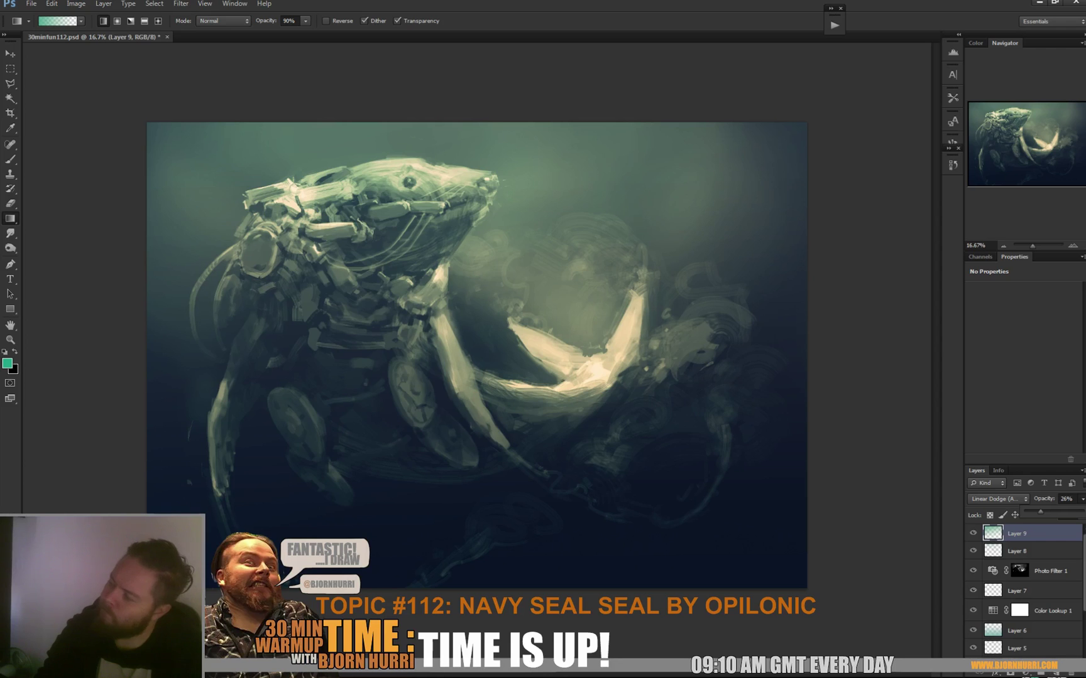
Compare the painting with the green gradient layer hidden and shown, leaving the layer visible.
left_click(973, 534)
left_click(974, 534)
left_click(974, 534)
left_click(974, 534)
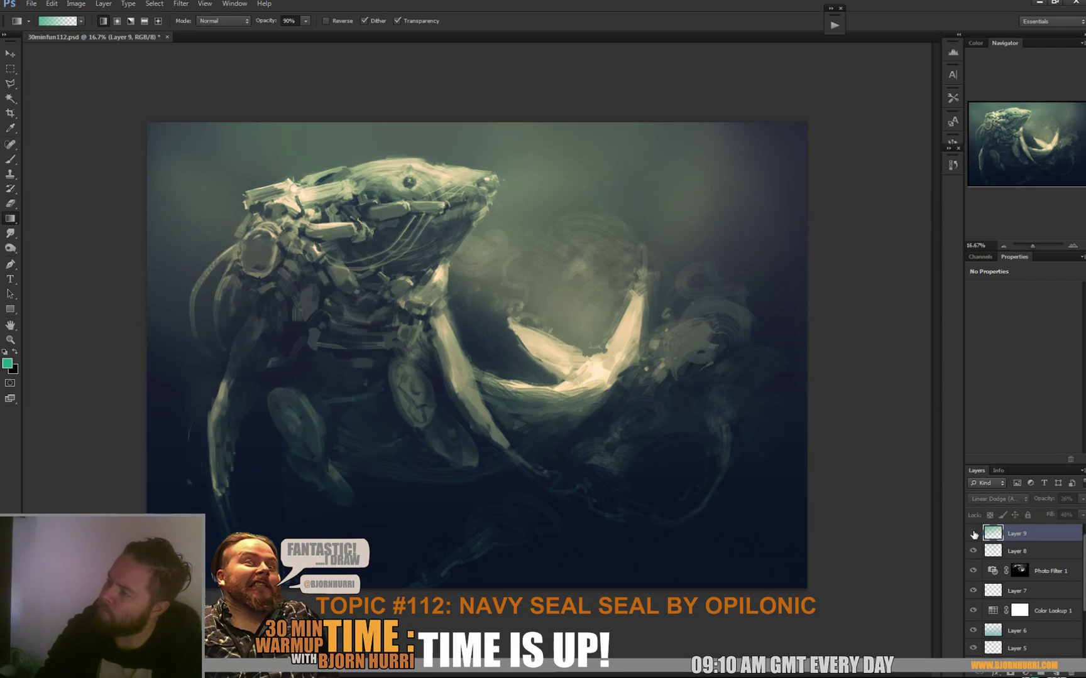
left_click(974, 534)
Add a Brightness/Contrast adjustment layer above the green gradient layer with brightness 8 and contrast 44.
left_click(1024, 673)
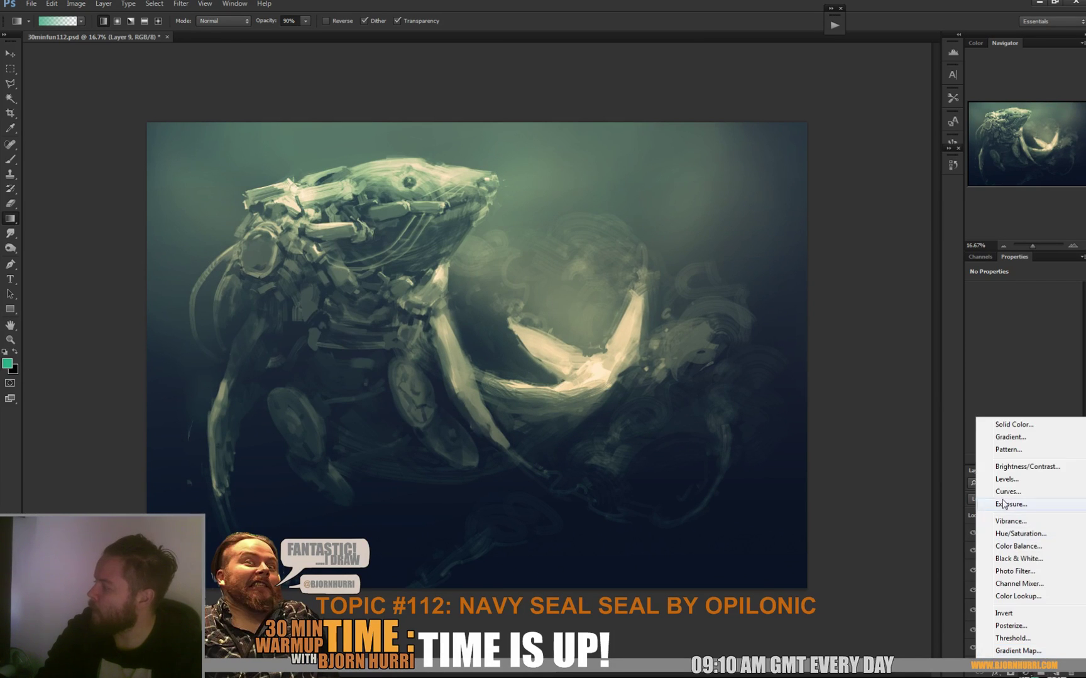
left_click(1031, 468)
left_click(1036, 341)
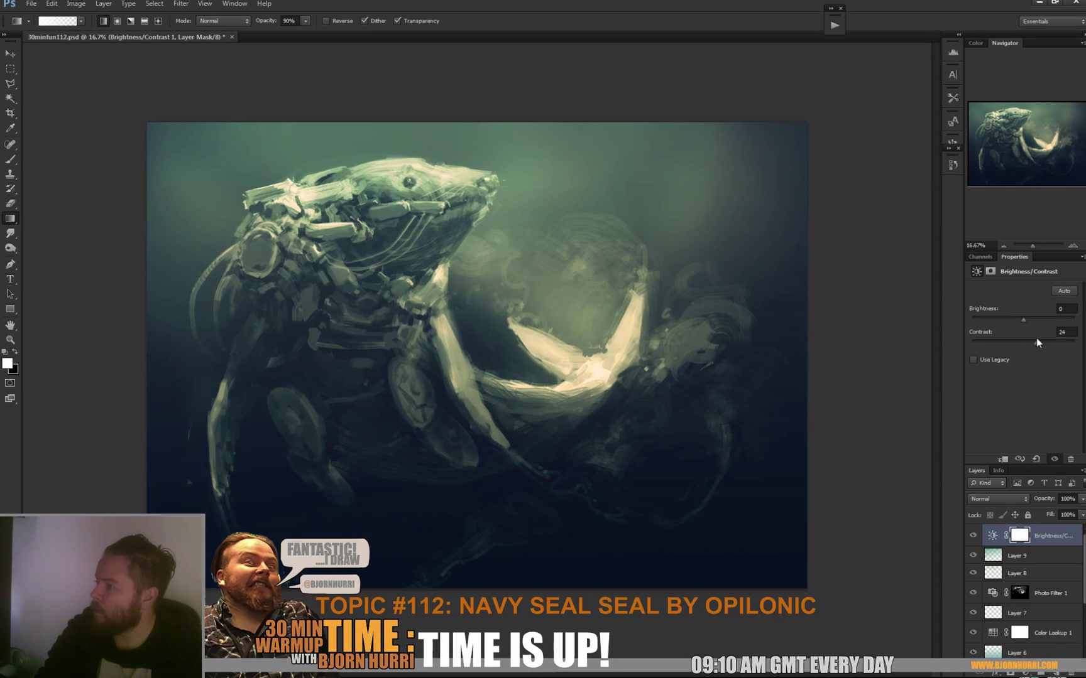
mouse_move(1040, 342)
left_mouse_down()
mouse_move(1052, 345)
mouse_move(1027, 319)
mouse_move(1012, 323)
mouse_move(1026, 324)
left_mouse_up()
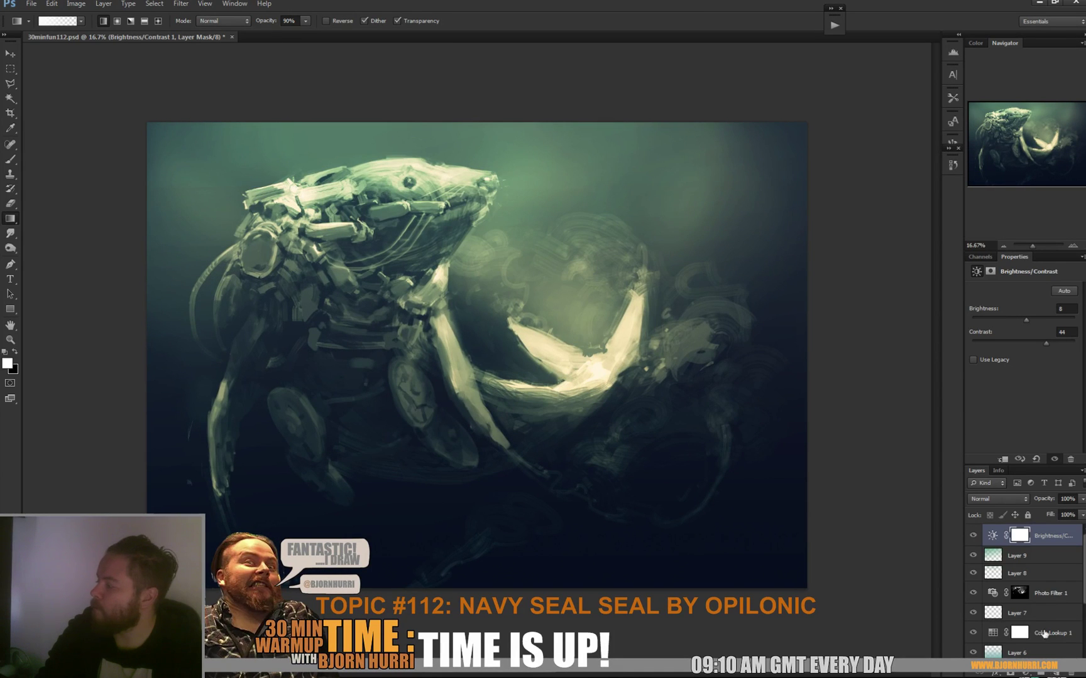
Add a Hue/Saturation adjustment layer on top, lower its saturation to -20 and set its blend mode to Color.
left_click(1025, 675)
left_click(1020, 536)
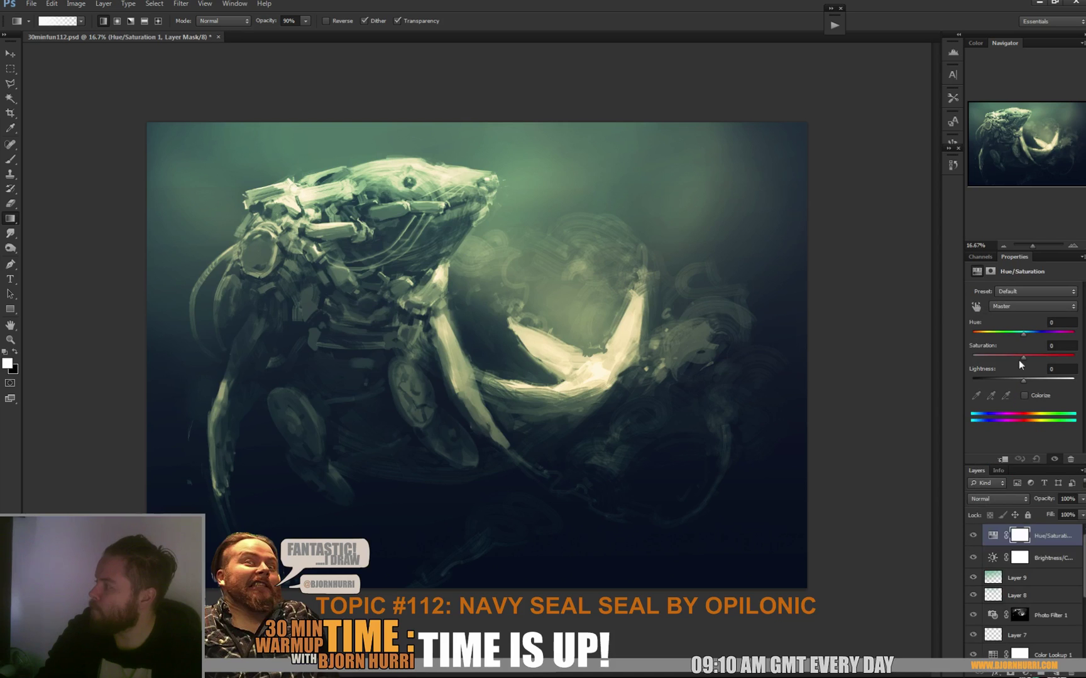
left_click_drag(1018, 360, 1012, 356)
left_click(986, 499)
left_click(984, 480)
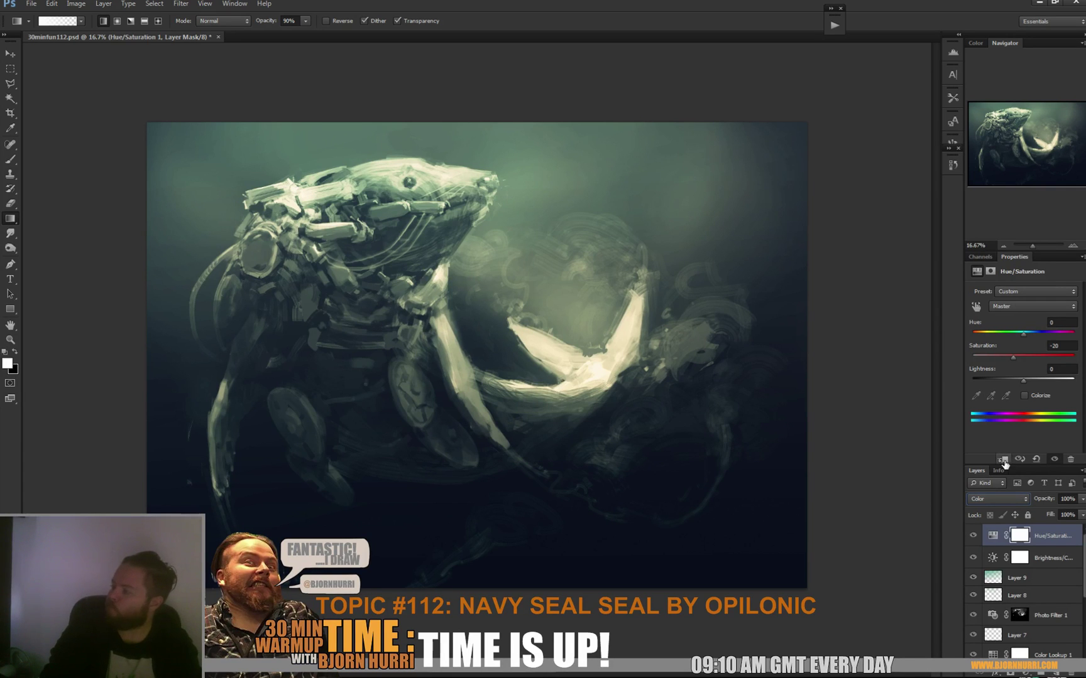
Set the Brightness/Contrast layer's blend mode to Luminosity, with brightness -38 and contrast -13.
left_click(1057, 561)
left_click(990, 497)
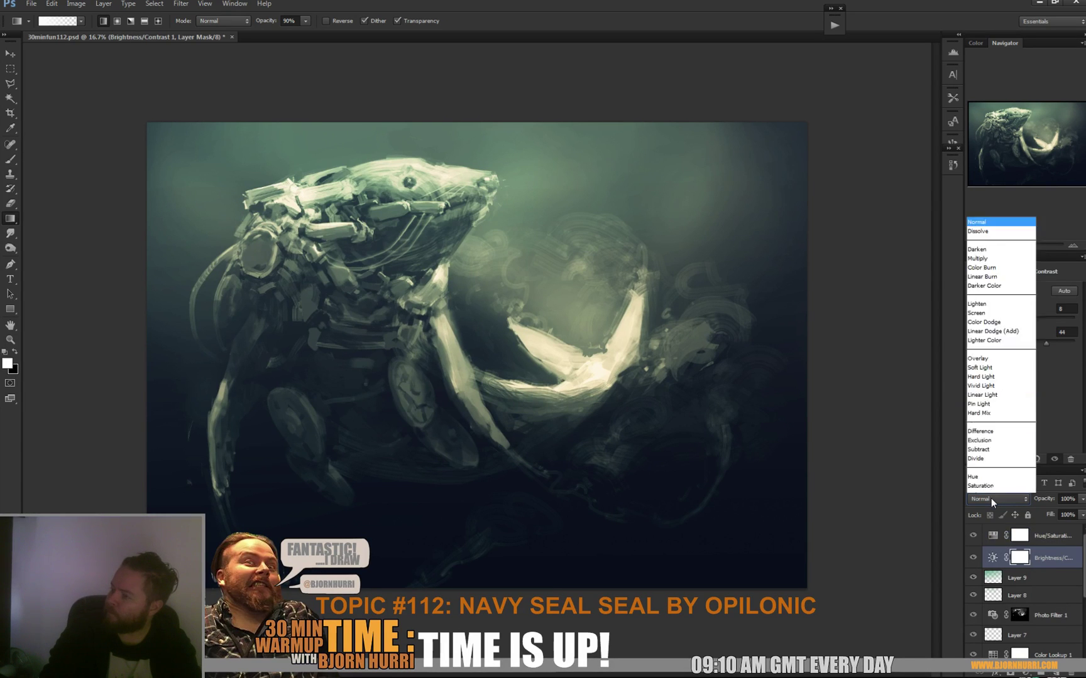
left_click(991, 485)
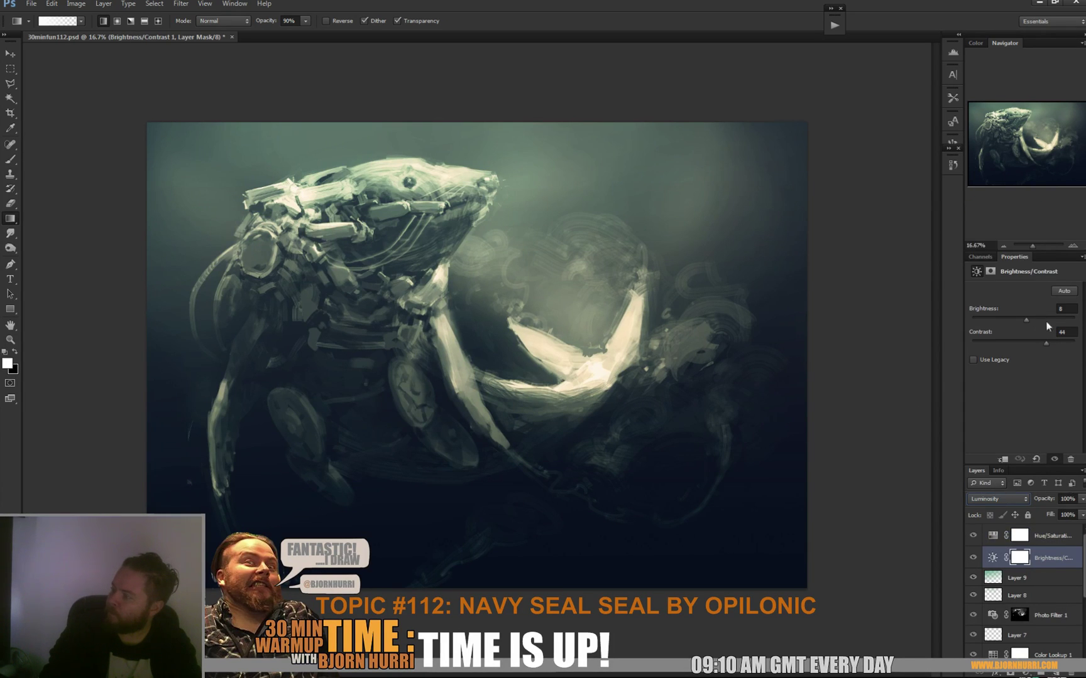
left_click_drag(1024, 315, 1009, 325)
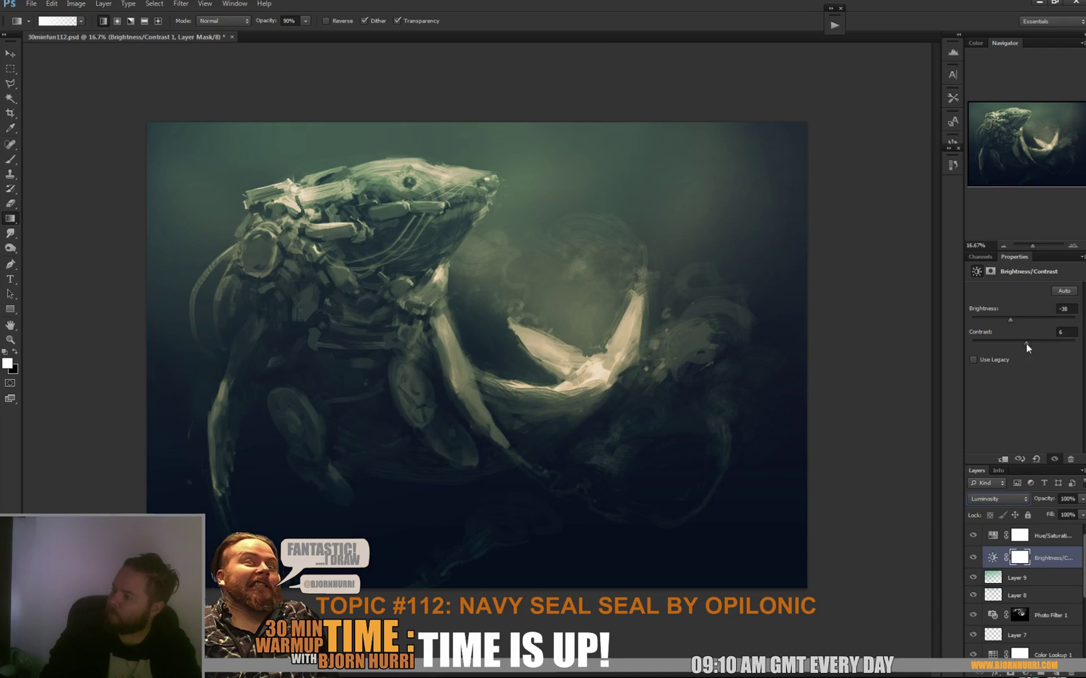
left_click_drag(1026, 343, 1009, 345)
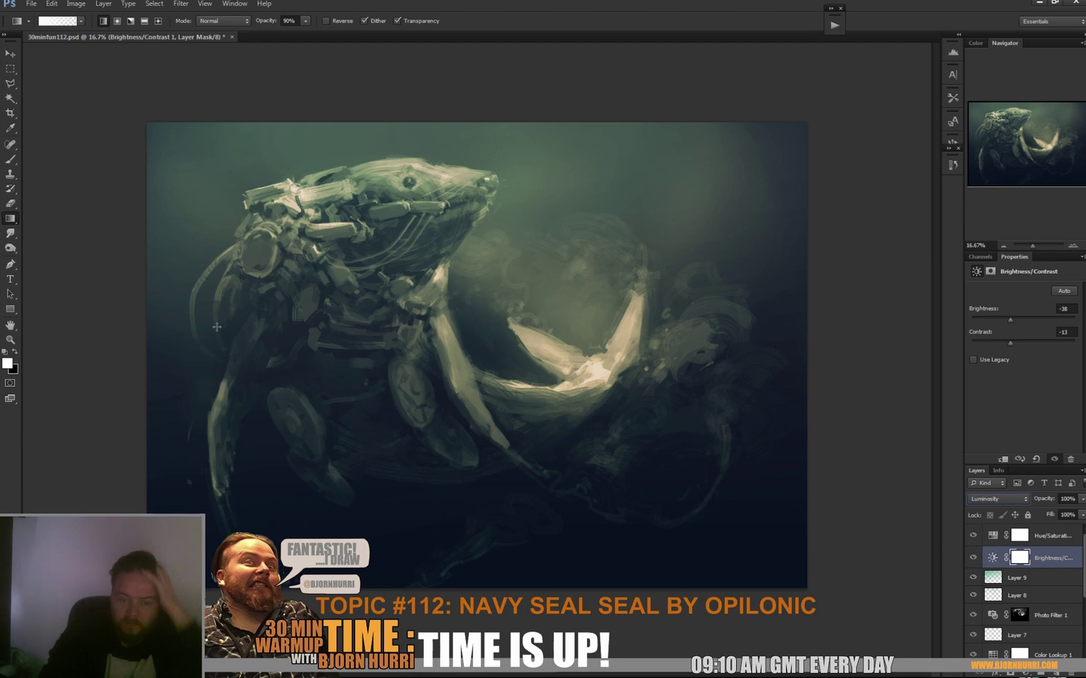
Hide the Hue/Saturation layer and compare the painting with the Brightness/Contrast layer hidden and shown, leaving the latter visible.
left_click(973, 535)
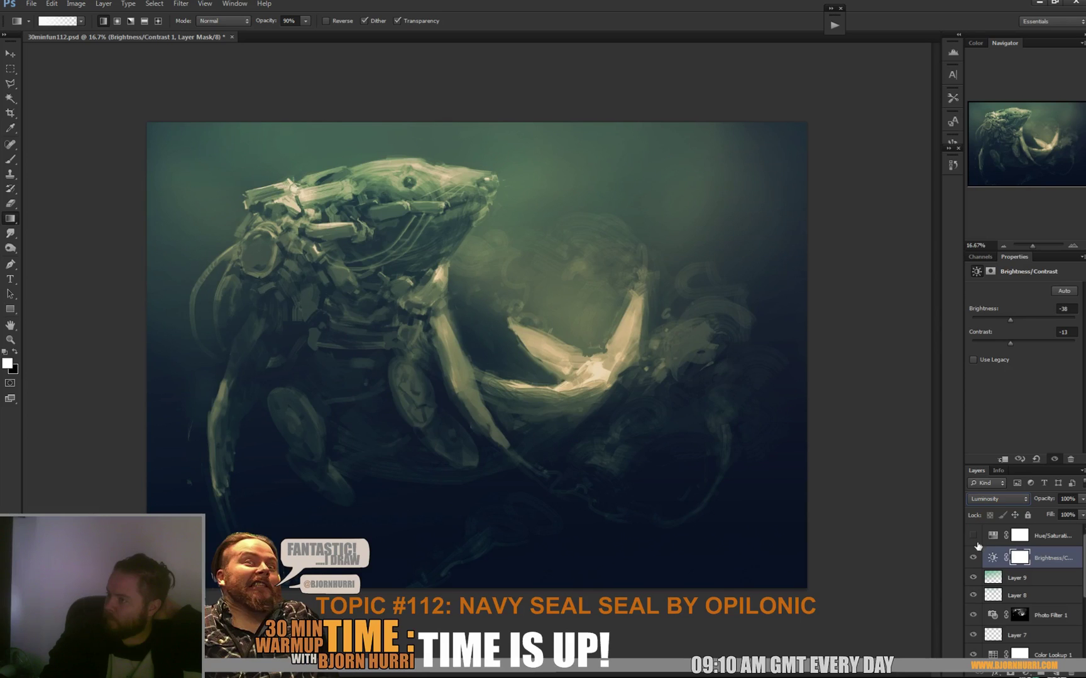
left_click(973, 558)
left_click(973, 558)
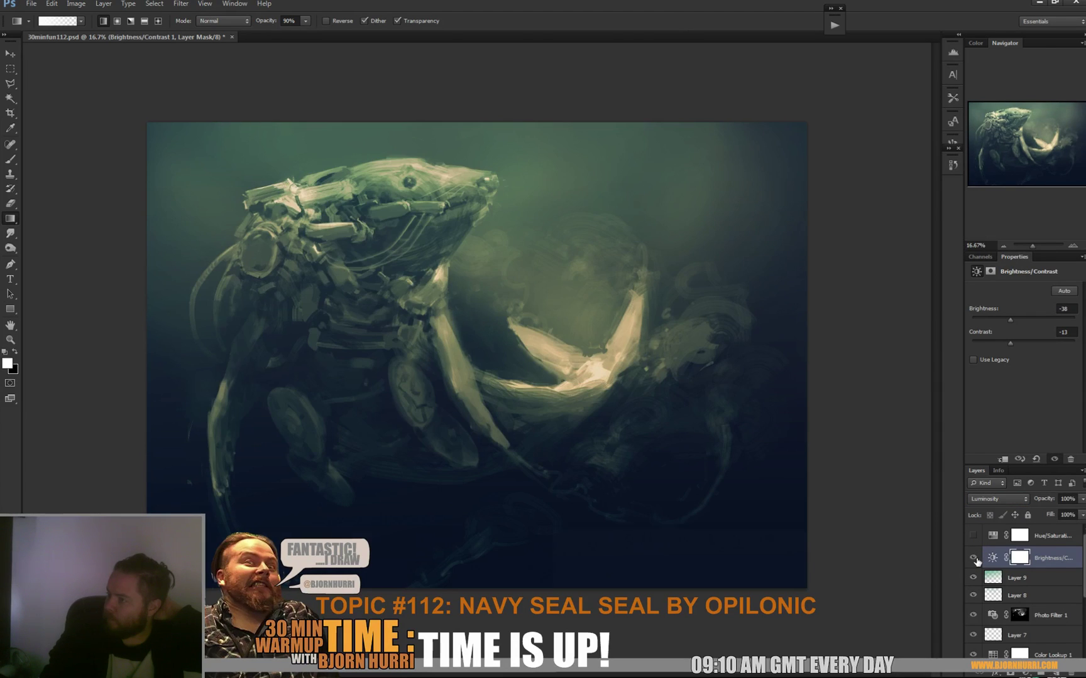
Reduce the Brightness/Contrast layer's fill to 63% and save the painting.
left_click(1082, 514)
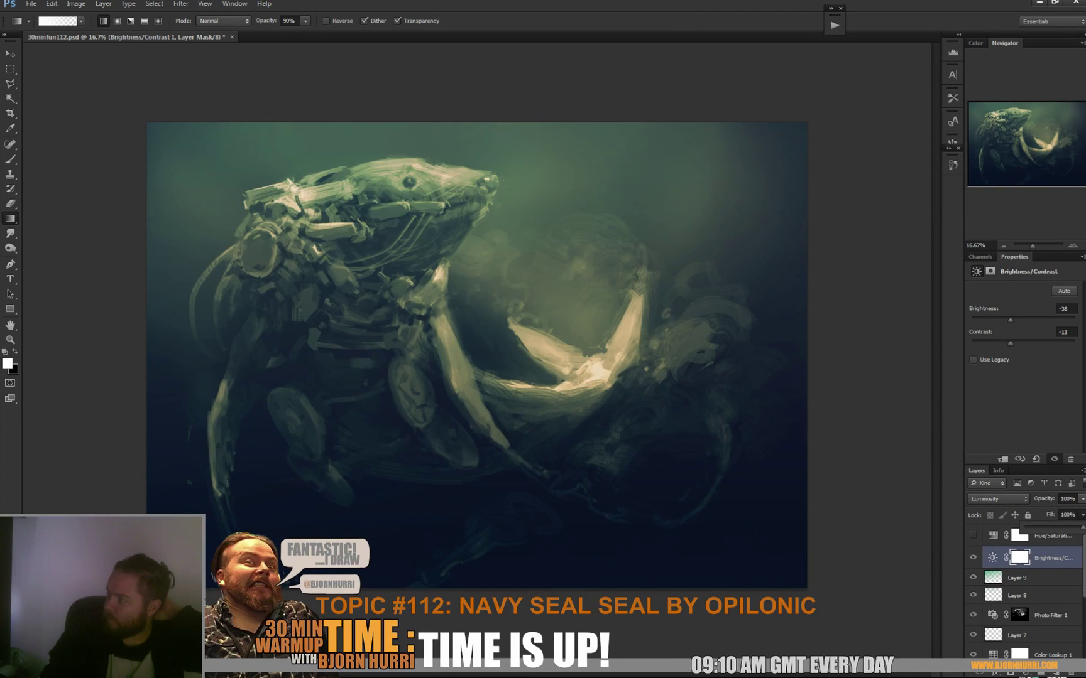
left_click_drag(1076, 527, 1061, 526)
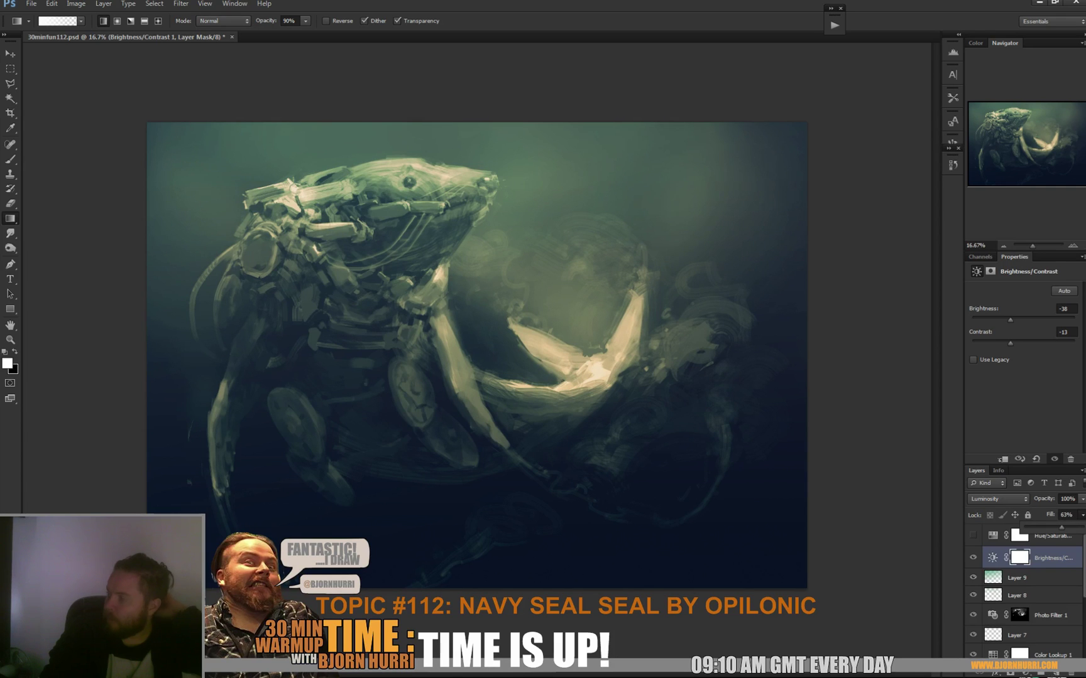
left_click(906, 293)
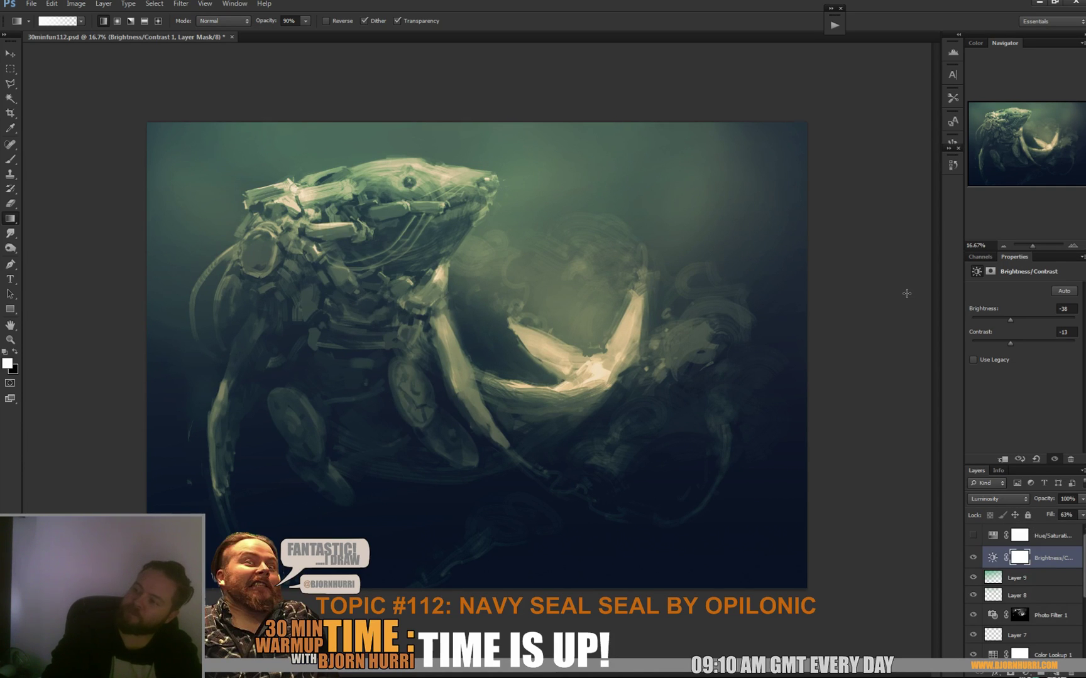
key("ctrl+s")
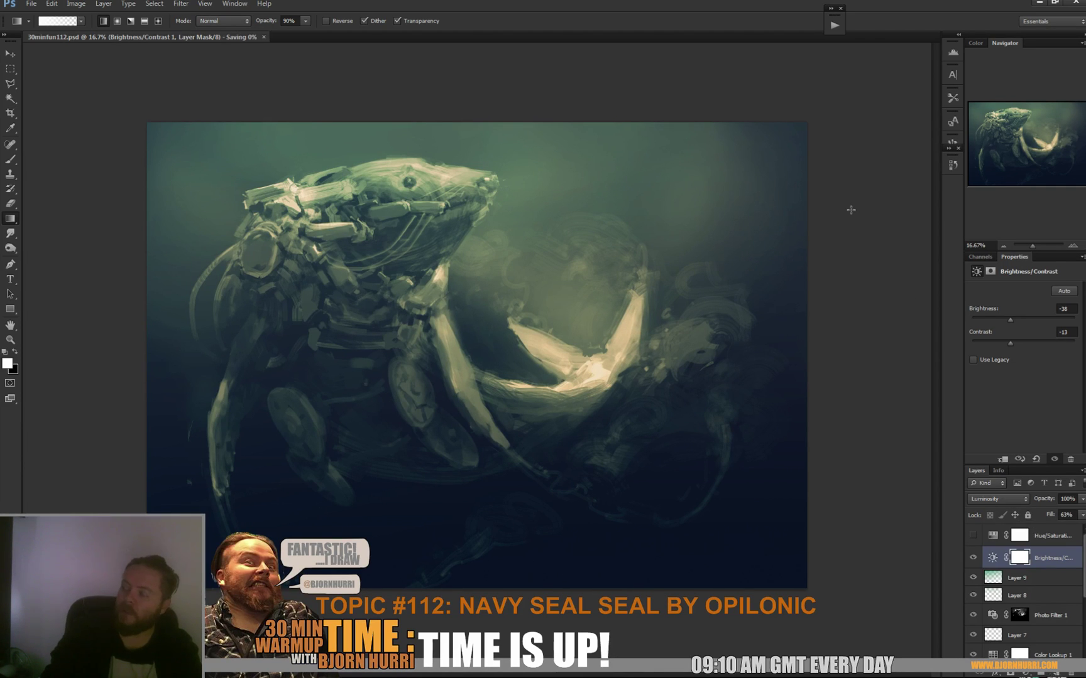